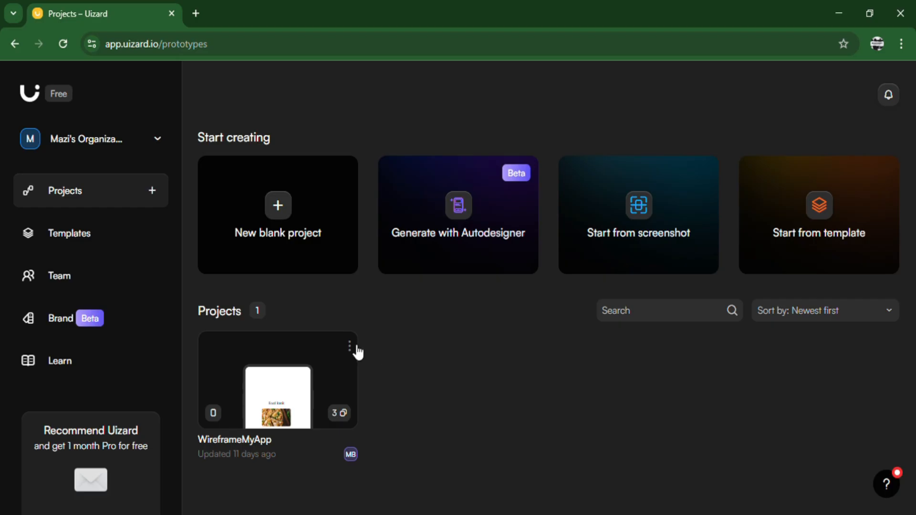
# Look over the existing WireframeMyApp project, and delete that project from the project list using the confirmation word delete
pyautogui.click(289, 382)
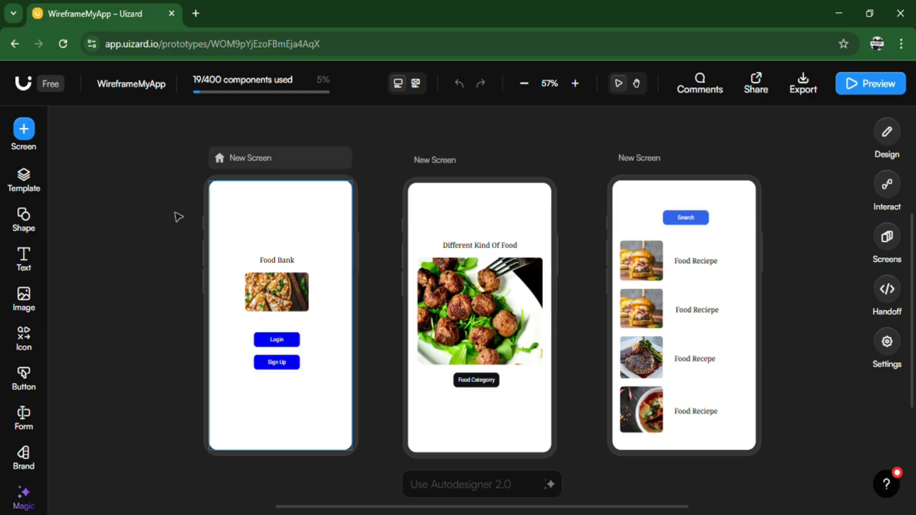
pyautogui.click(26, 90)
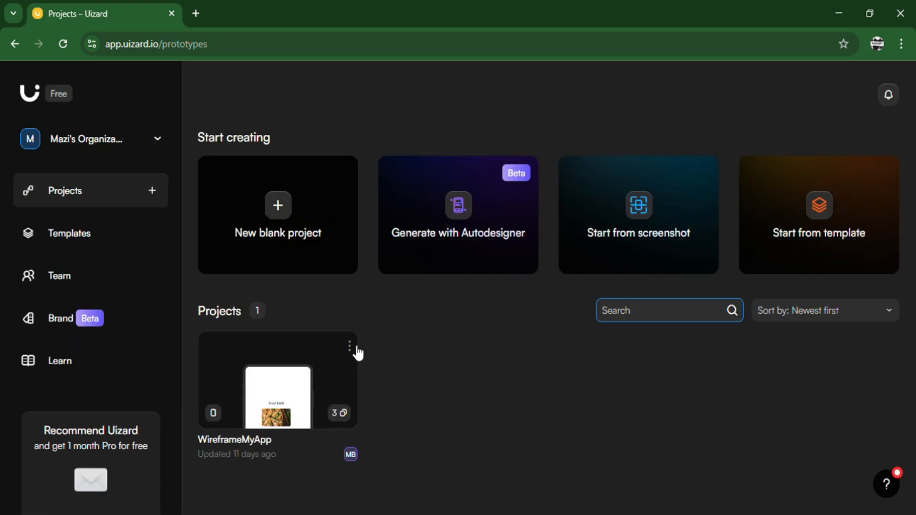
pyautogui.click(350, 348)
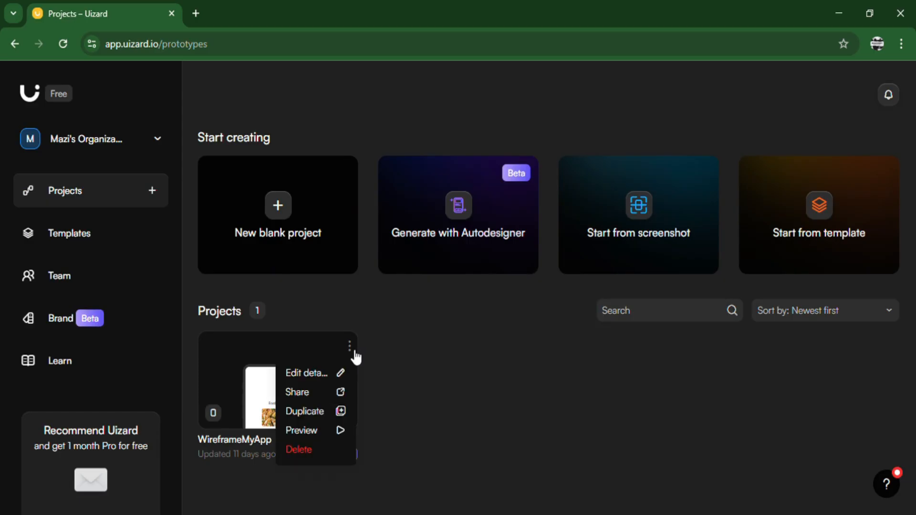
pyautogui.click(305, 450)
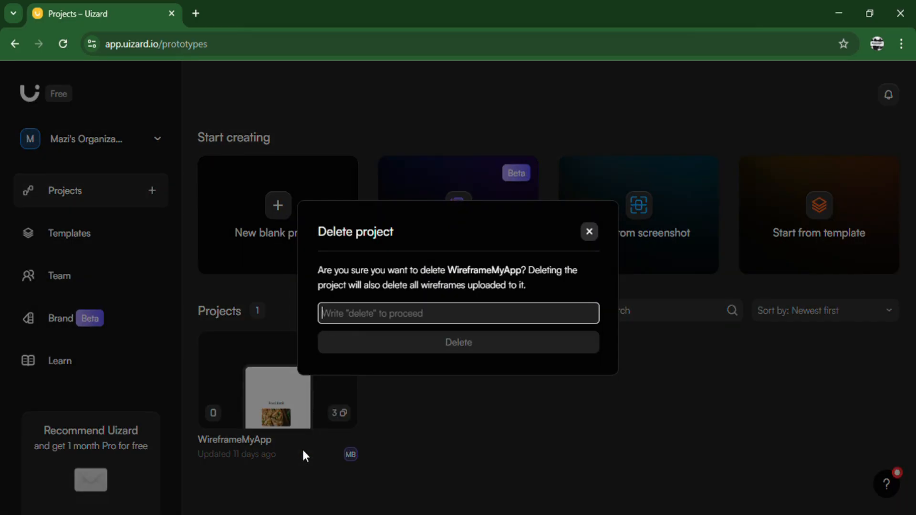
pyautogui.write('de')
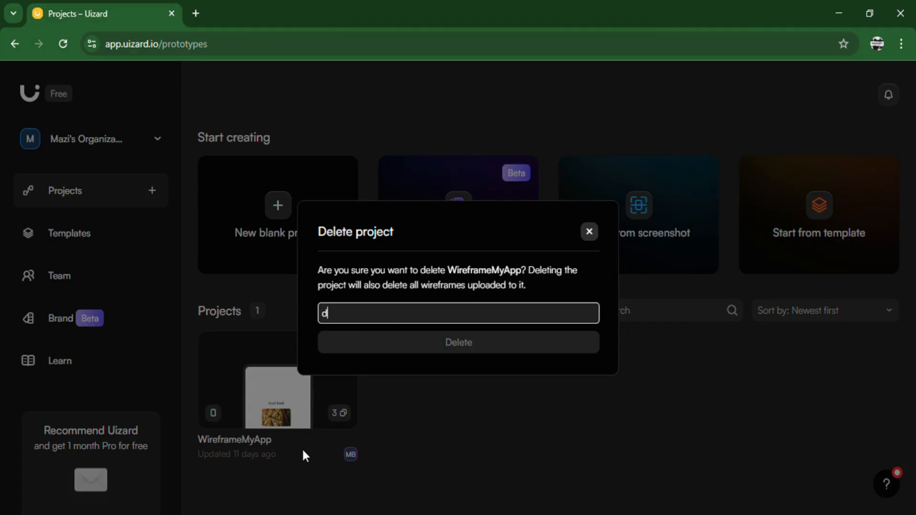
pyautogui.write('lete')
pyautogui.click(414, 347)
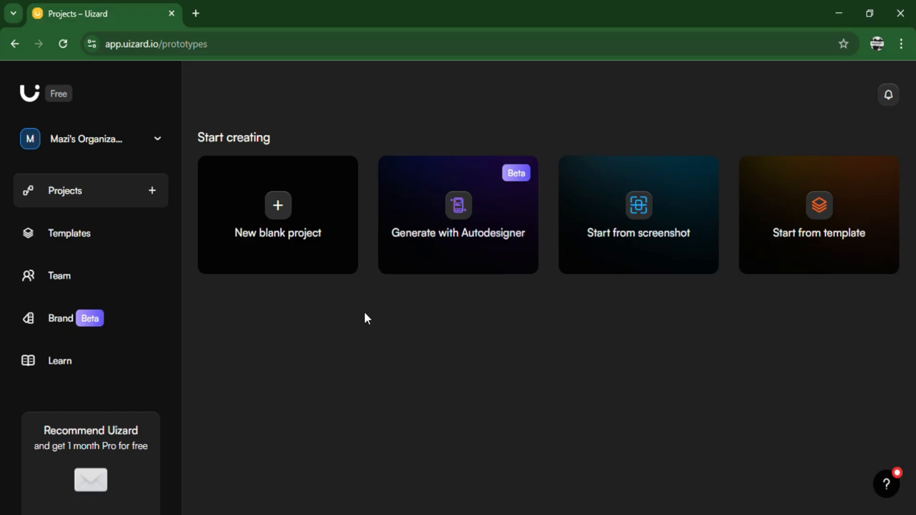
# Create a new blank project for Mobile and duplicate its empty screen
pyautogui.click(291, 247)
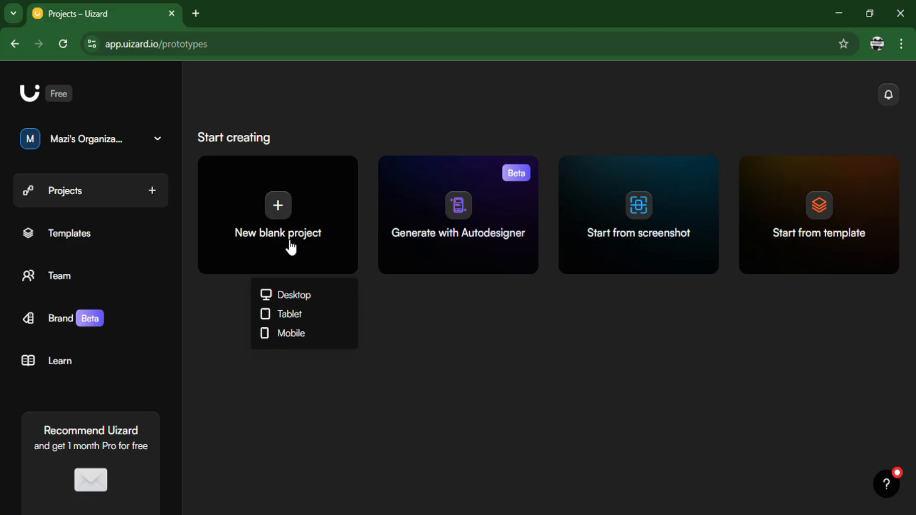
pyautogui.click(295, 338)
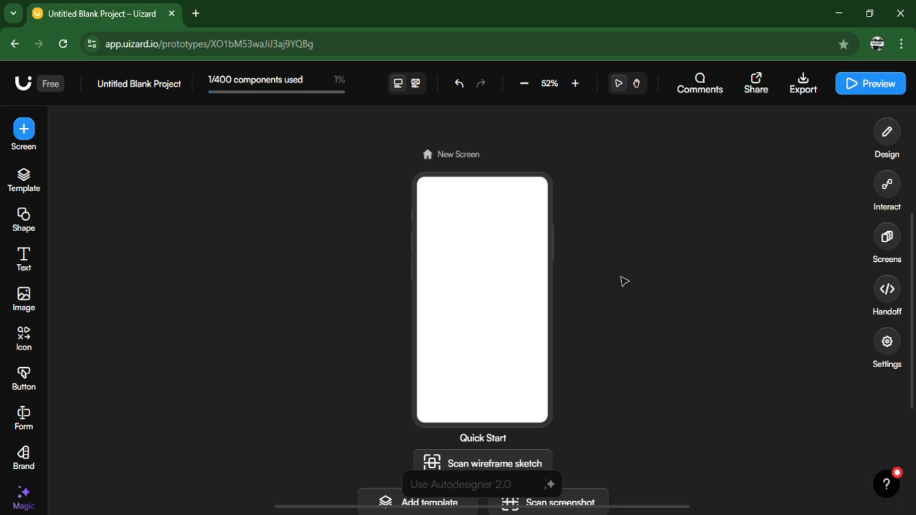
pyautogui.click(27, 136)
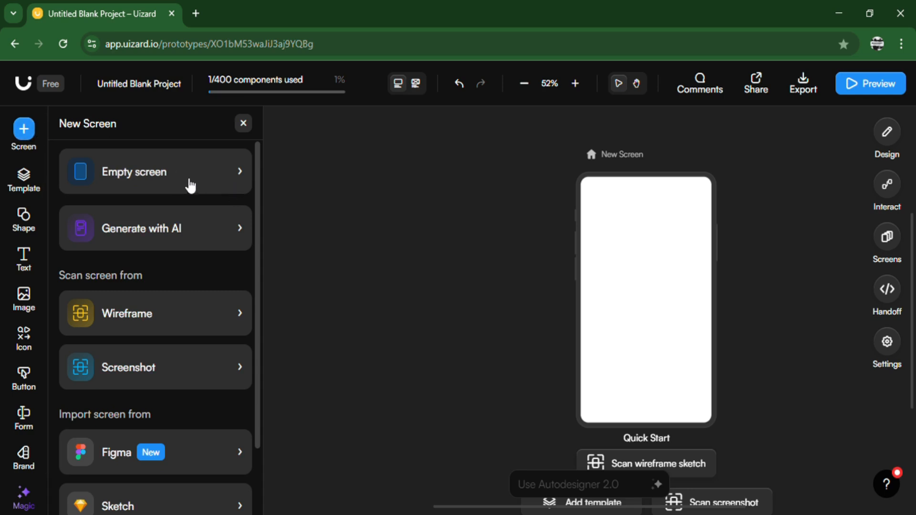
pyautogui.click(243, 124)
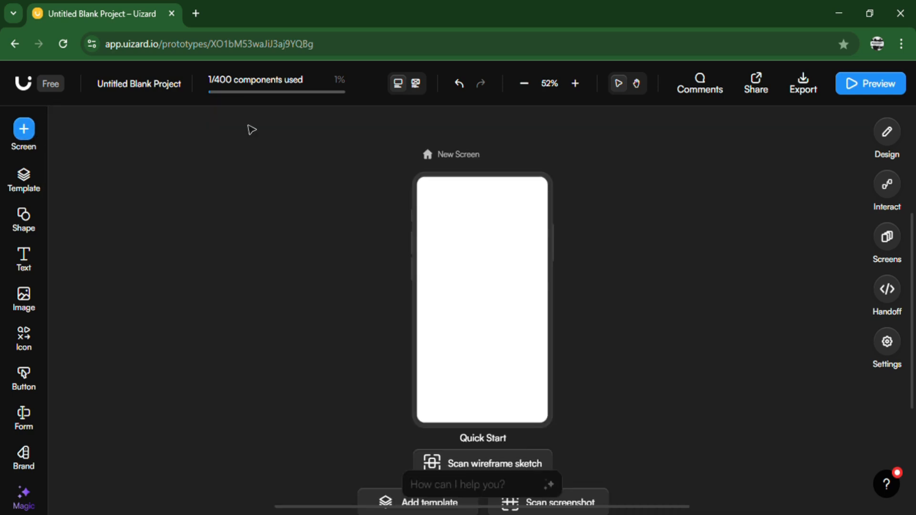
pyautogui.rightClick(523, 173)
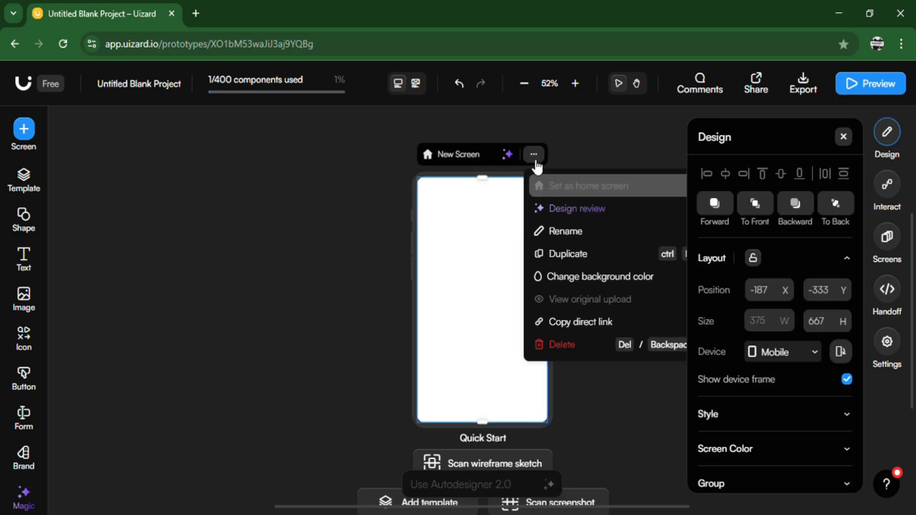
pyautogui.click(579, 257)
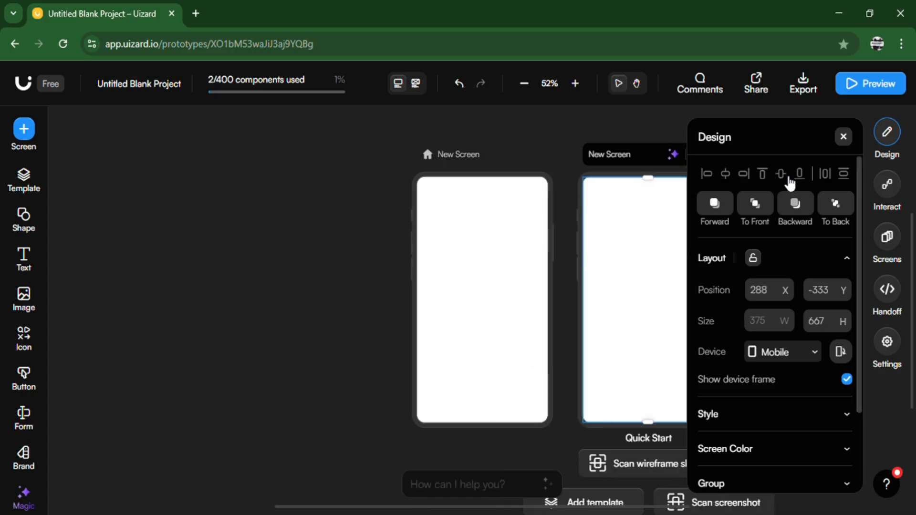
pyautogui.click(844, 136)
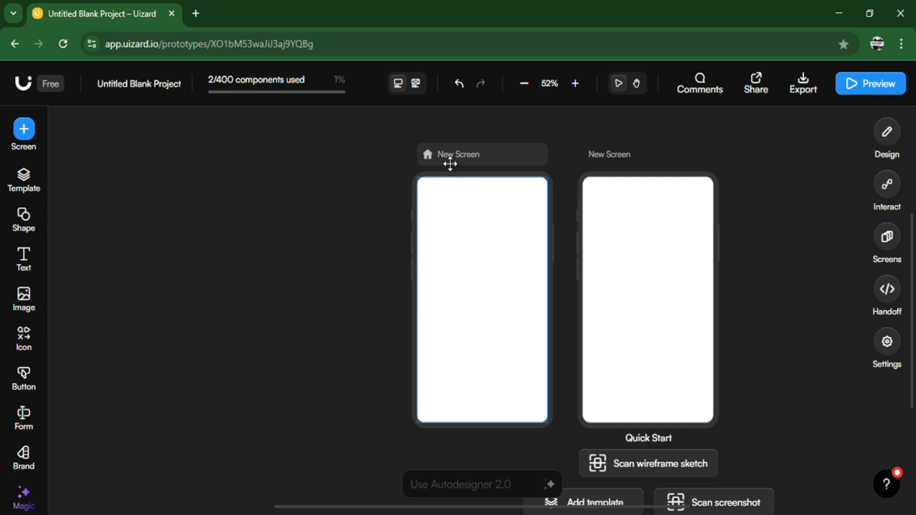
# Rename the first mobile screen, the one set as home, as Splash Screen
pyautogui.doubleClick(450, 154)
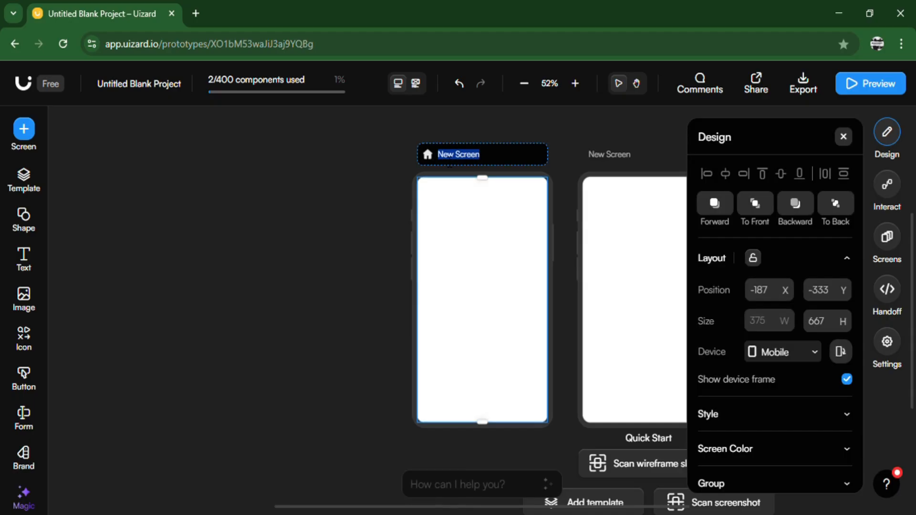
pyautogui.write('Spla')
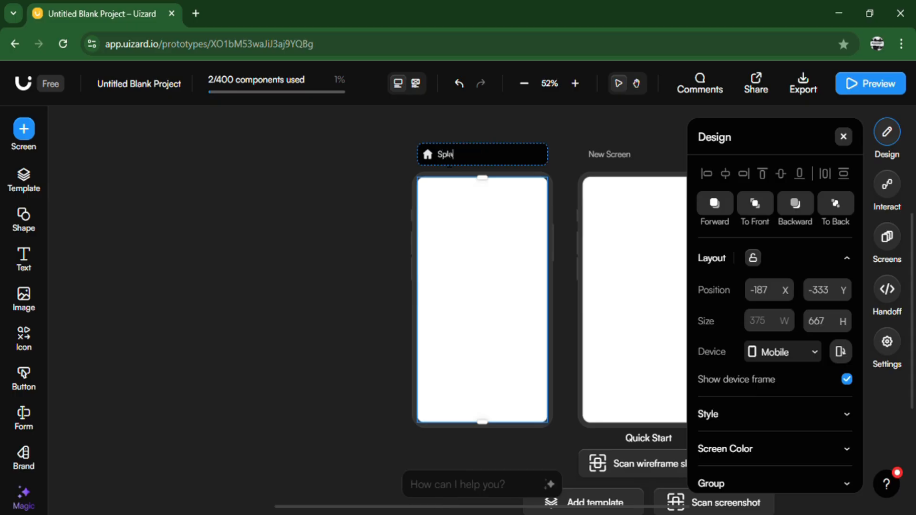
pyautogui.write('sh Screen')
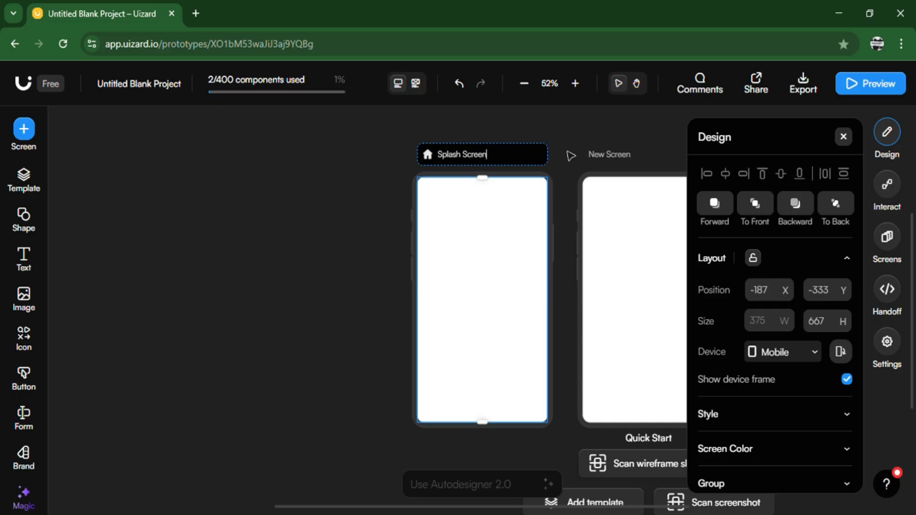
pyautogui.click(564, 149)
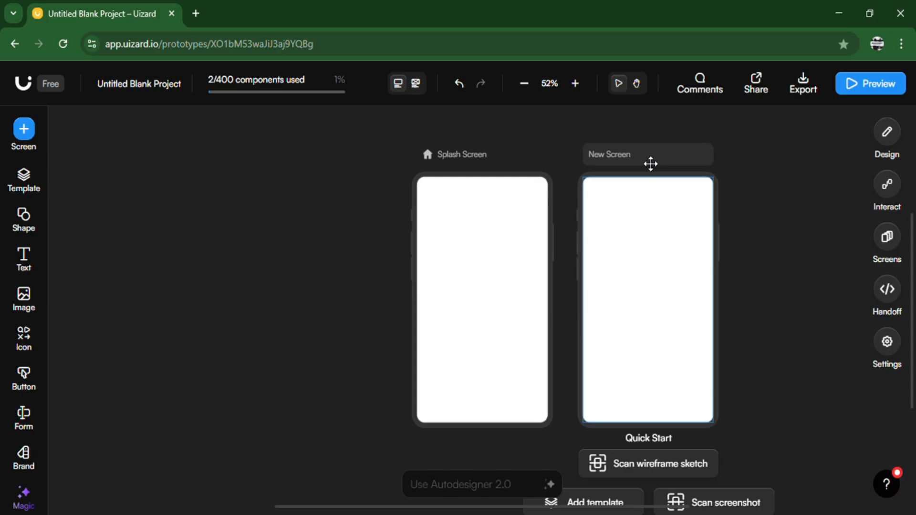
# Rename the second, duplicated mobile screen as Login Screen
pyautogui.doubleClick(620, 157)
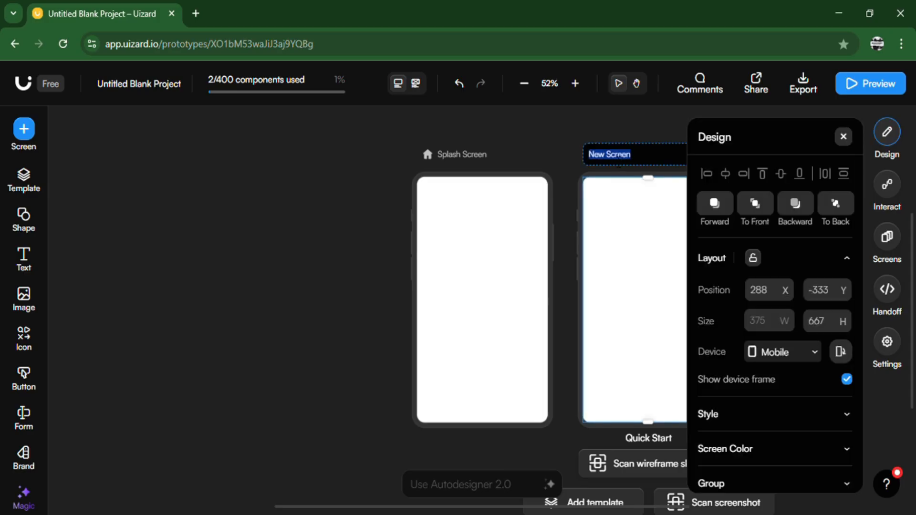
pyautogui.write('Logi')
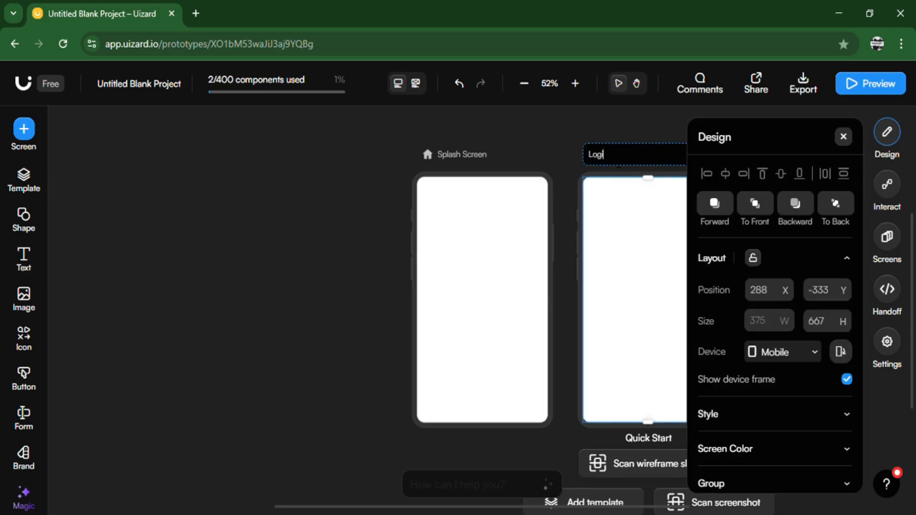
pyautogui.write('n Sc')
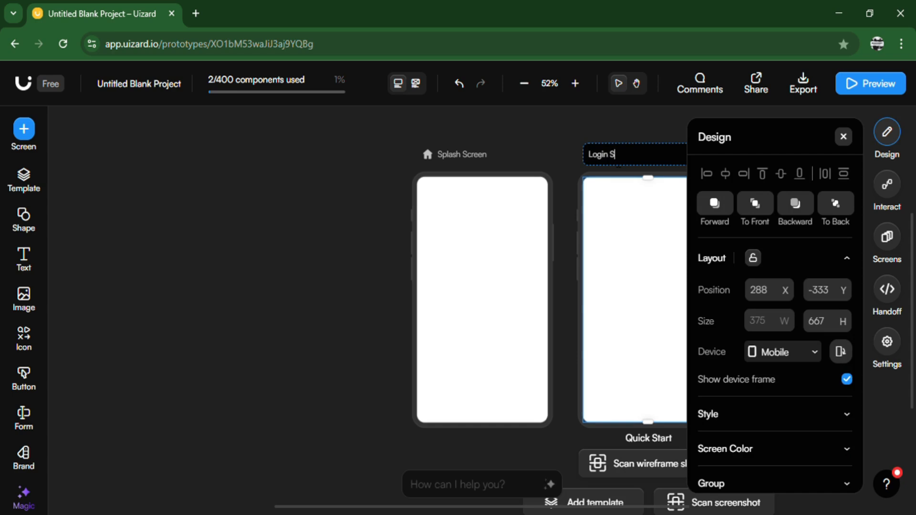
pyautogui.write('reen')
pyautogui.click(553, 145)
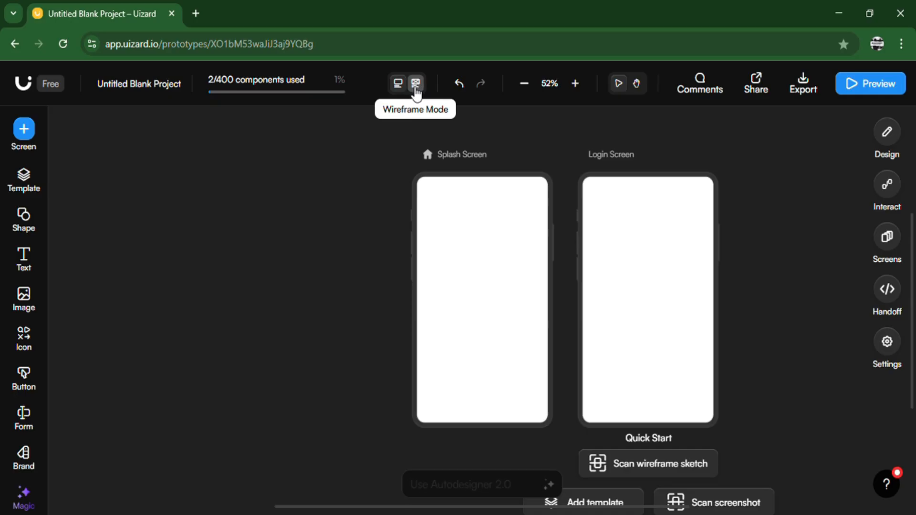
# Switch the project's display to Wireframe Mode
pyautogui.click(416, 84)
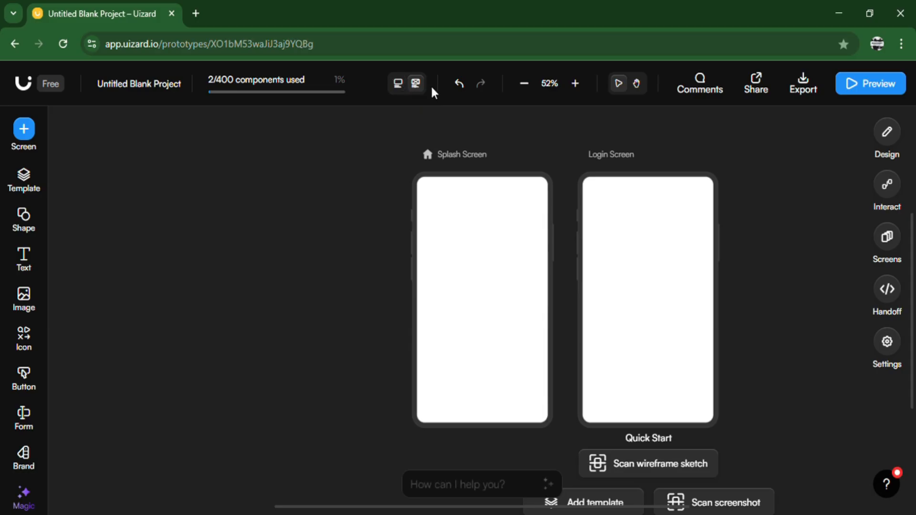
pyautogui.click(424, 93)
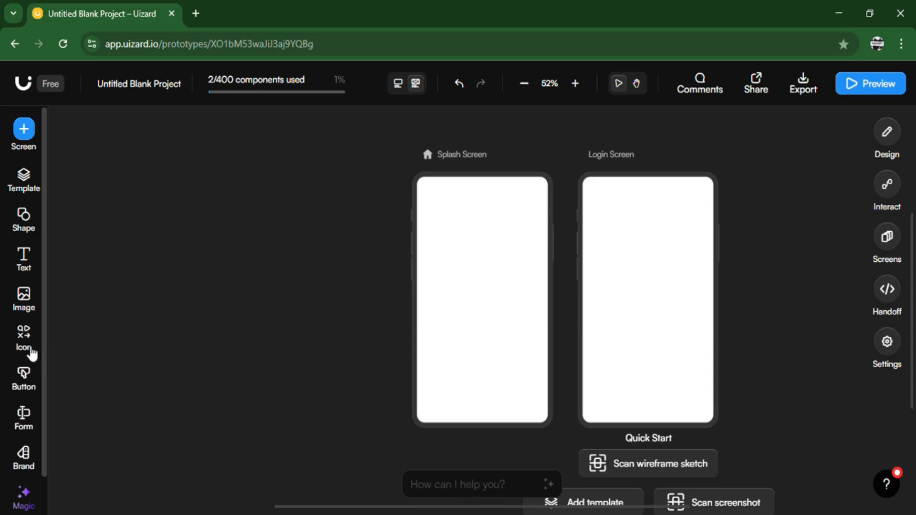
# Open the icon library and move the Splash Screen and Login Screen frames left, closely side by side on the canvas
pyautogui.click(29, 351)
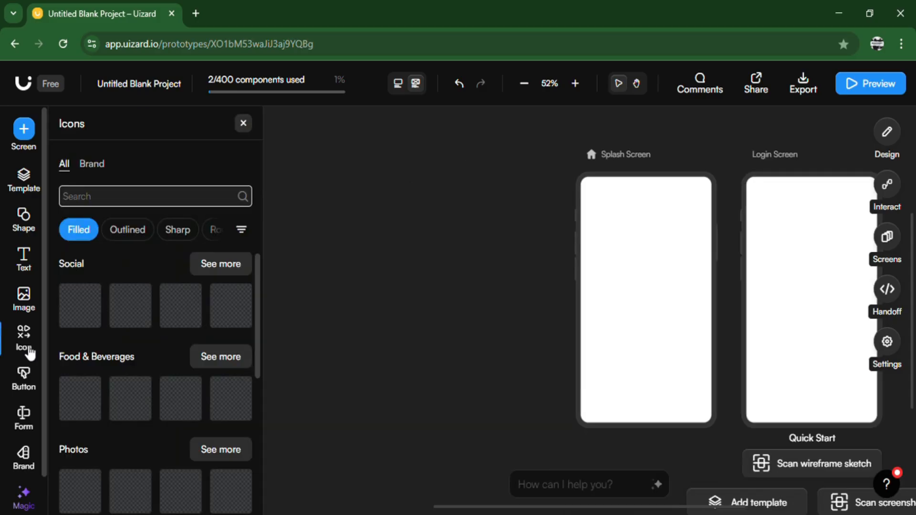
pyautogui.click(676, 168)
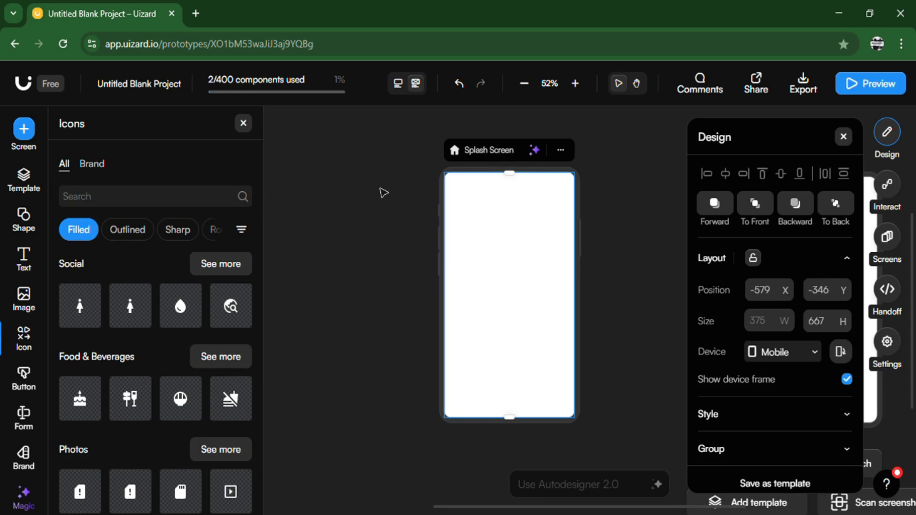
pyautogui.moveTo(755, 196); pyautogui.dragTo(615, 154)
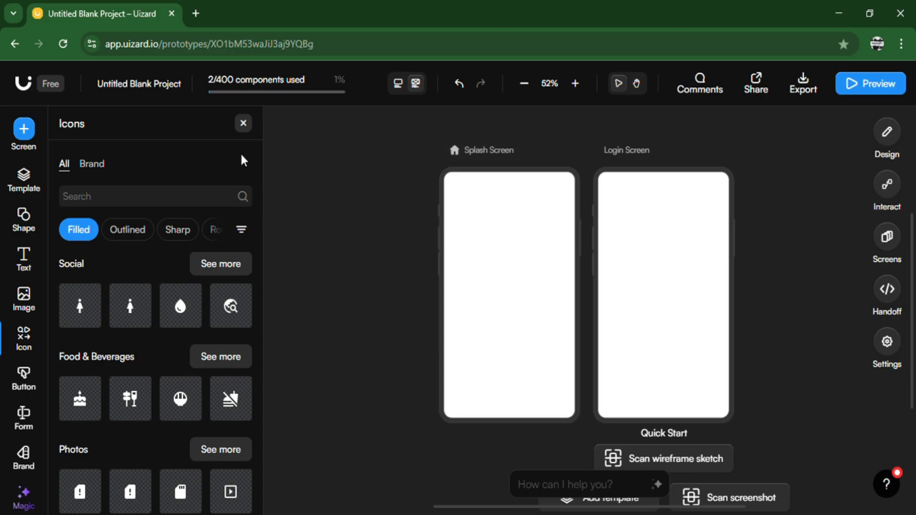
# Search the icon library for battery and insert the Battery 3/4 Full icon
pyautogui.click(120, 203)
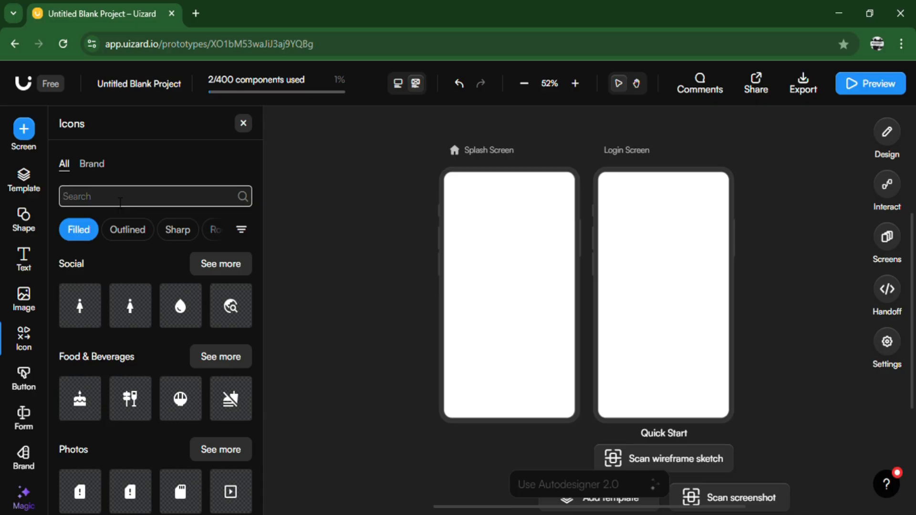
pyautogui.write('battery')
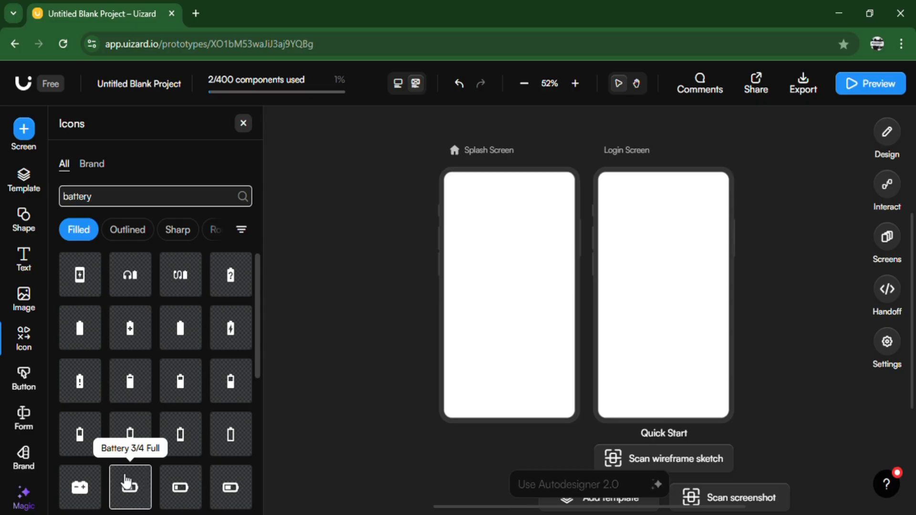
pyautogui.click(130, 488)
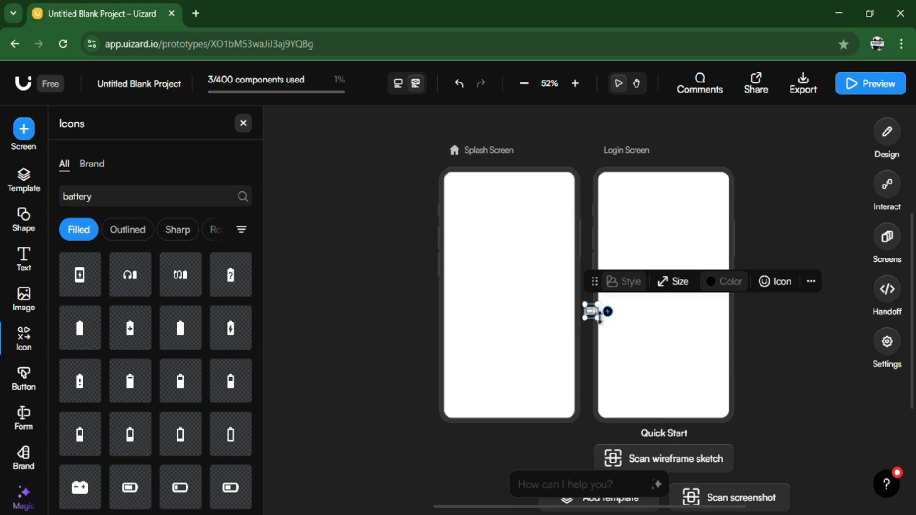
# Move the battery icon into the upper-right corner of the Splash Screen frame
pyautogui.moveTo(596, 316); pyautogui.dragTo(567, 191)
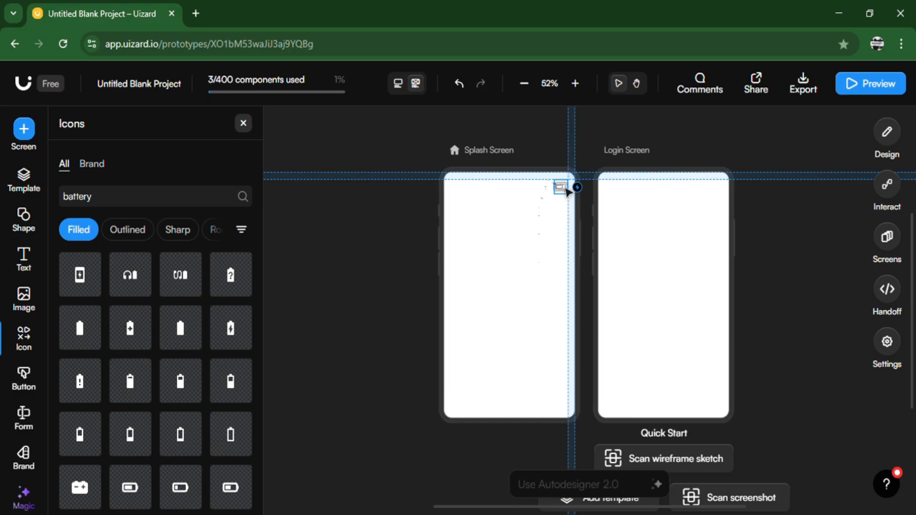
pyautogui.moveTo(567, 191); pyautogui.dragTo(567, 190)
pyautogui.moveTo(567, 190); pyautogui.dragTo(567, 191)
pyautogui.moveTo(567, 190); pyautogui.dragTo(567, 190)
pyautogui.moveTo(568, 191); pyautogui.dragTo(567, 191)
pyautogui.moveTo(567, 190); pyautogui.dragTo(567, 191)
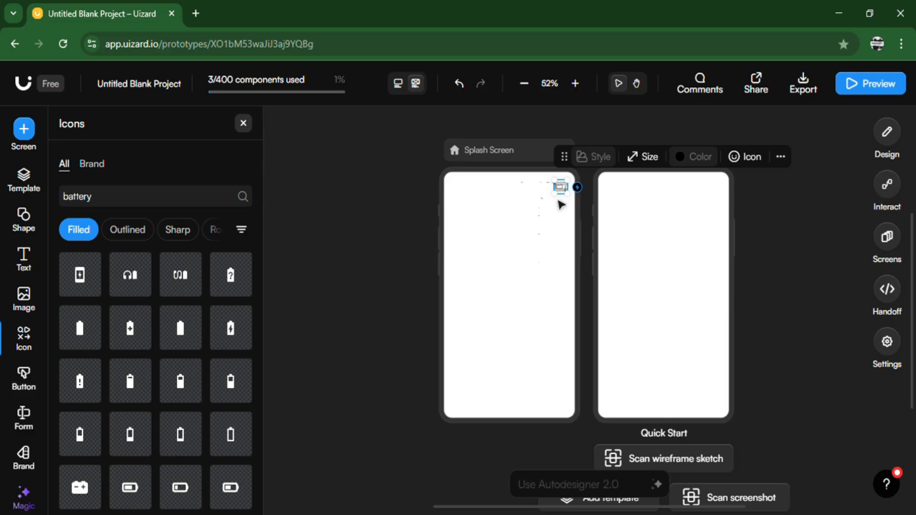
pyautogui.click(400, 216)
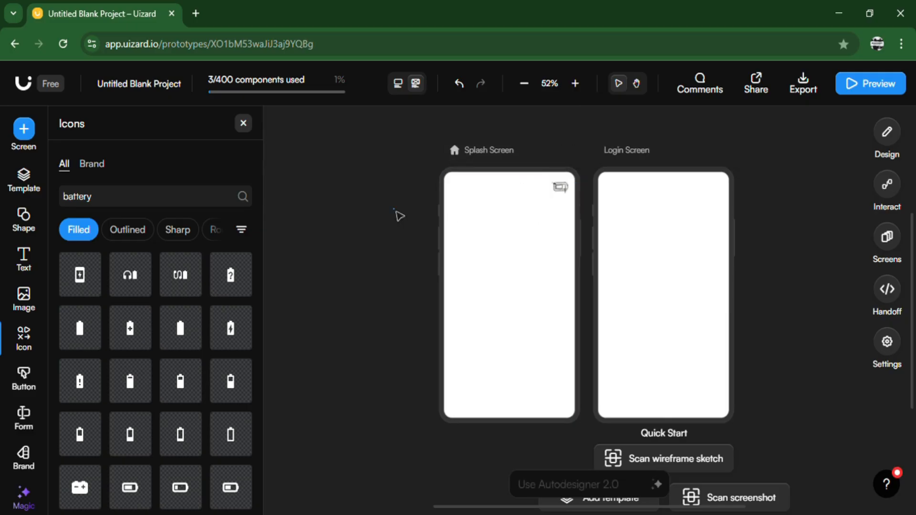
# Replace the icon library's battery search with a search for cellular icons
pyautogui.click(137, 205)
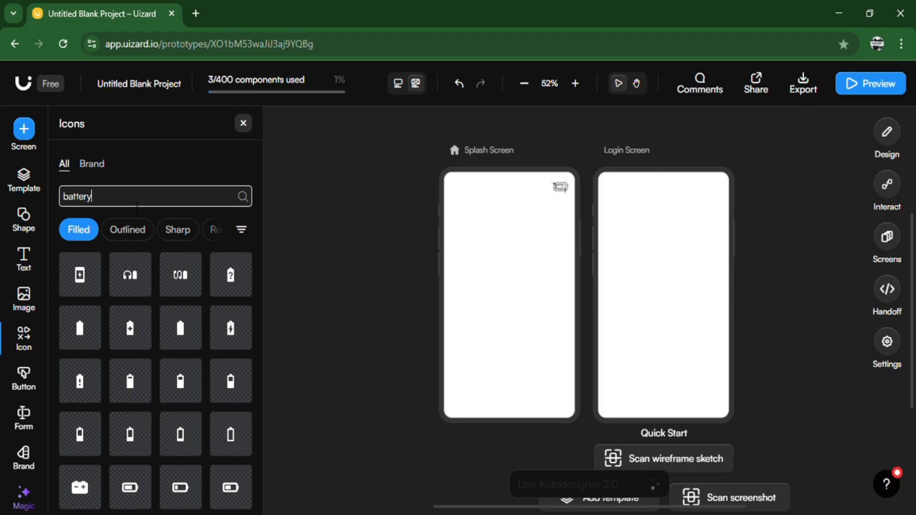
pyautogui.press('BackSpace')
pyautogui.press('BackSpace')
pyautogui.press('BackSpace')
pyautogui.press('BackSpace')
pyautogui.press('BackSpace')
pyautogui.press('BackSpace')
pyautogui.press('BackSpace')
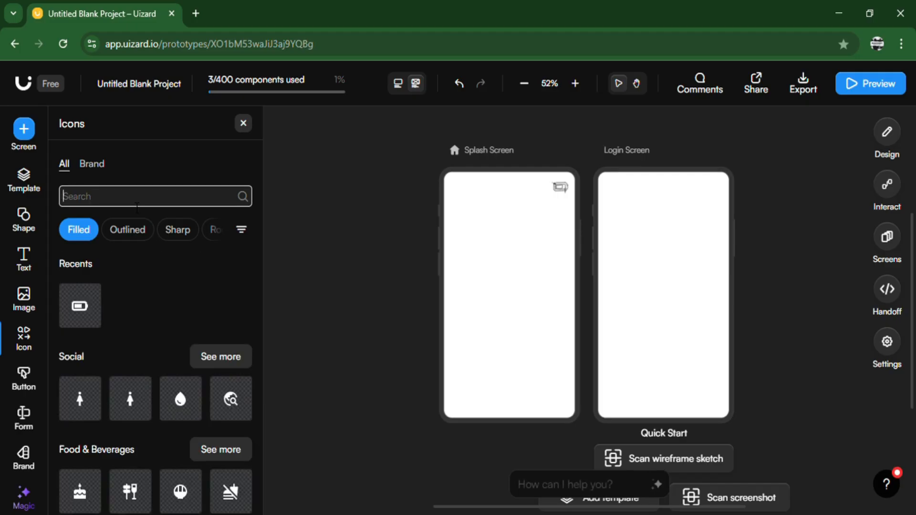
pyautogui.write('net')
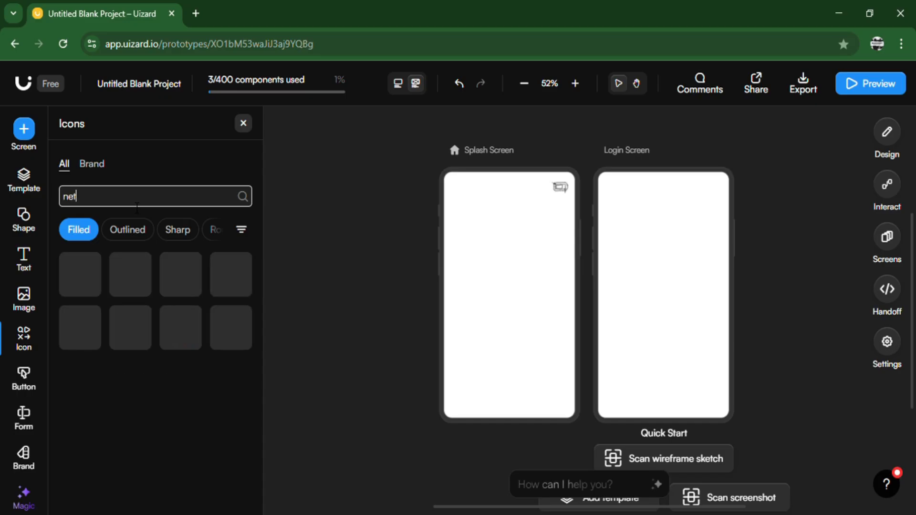
pyautogui.press('BackSpace')
pyautogui.press('BackSpace')
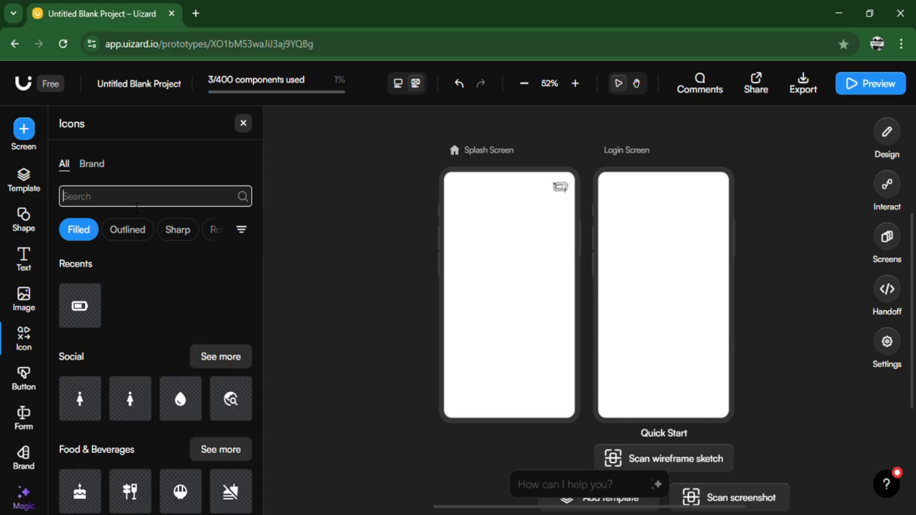
pyautogui.write('cellula')
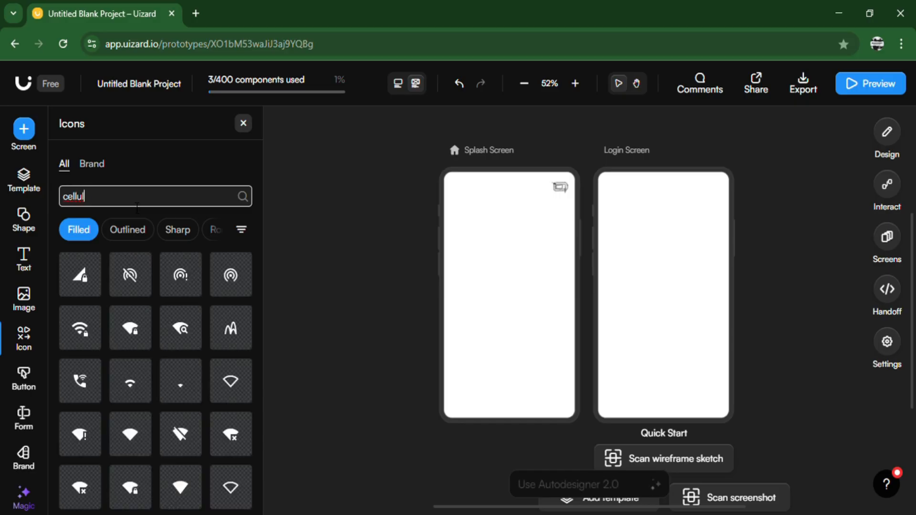
pyautogui.write('r')
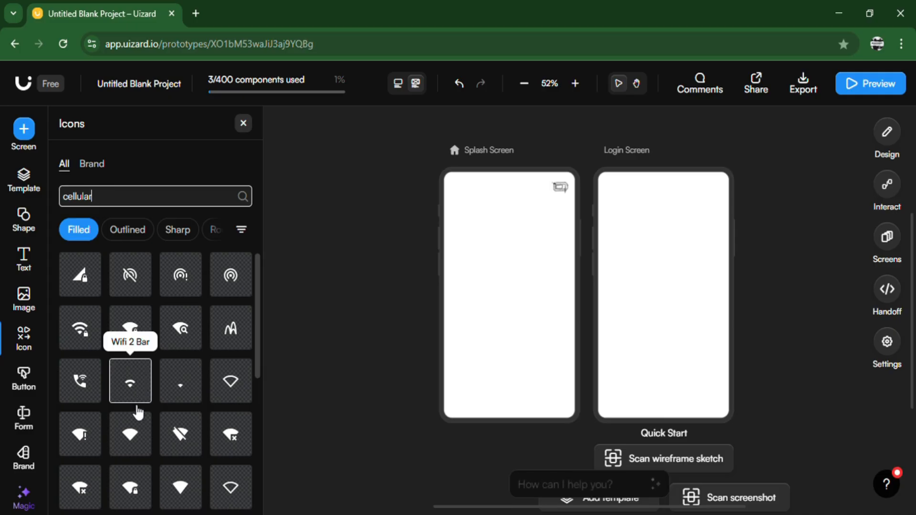
# Insert the Signal Cellular Alt icon on the Splash Screen, just left of the battery icon
pyautogui.moveTo(258, 365); pyautogui.dragTo(257, 432)
pyautogui.scroll(-2, 257, 432)
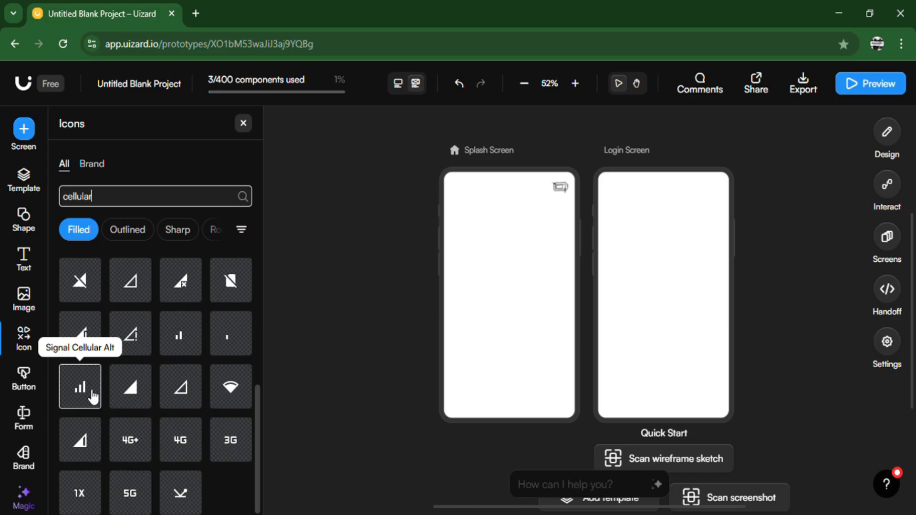
pyautogui.moveTo(93, 396); pyautogui.dragTo(546, 191)
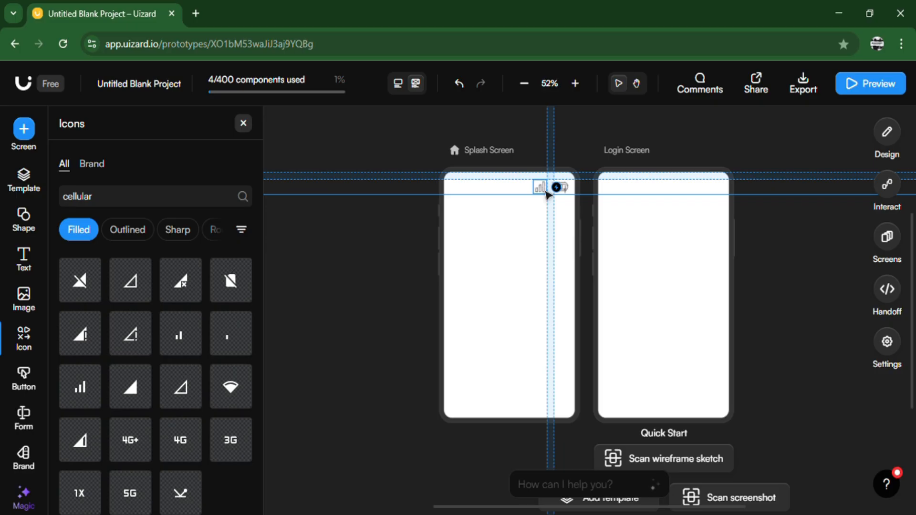
pyautogui.moveTo(548, 194); pyautogui.dragTo(546, 194)
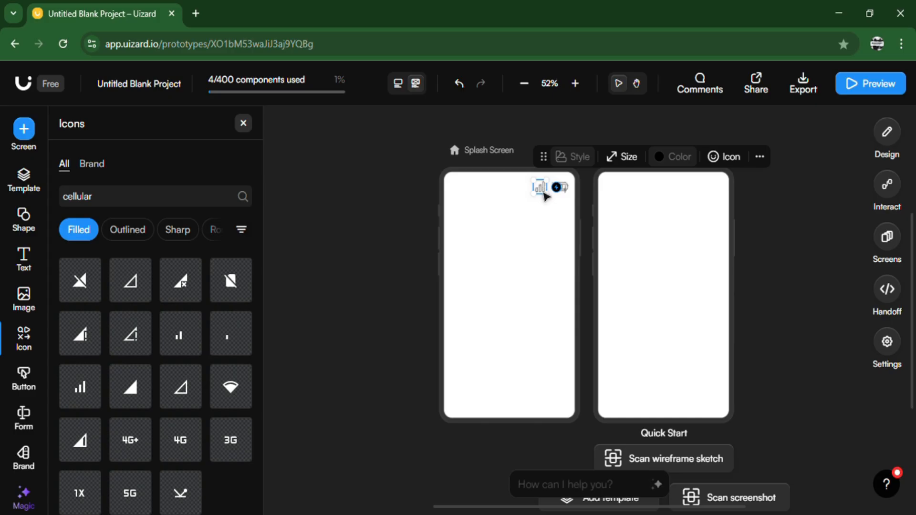
# Search the icon library for wifi and place the Wifi icon between the signal and battery icons on the Splash Screen
pyautogui.scroll(2, 256, 331)
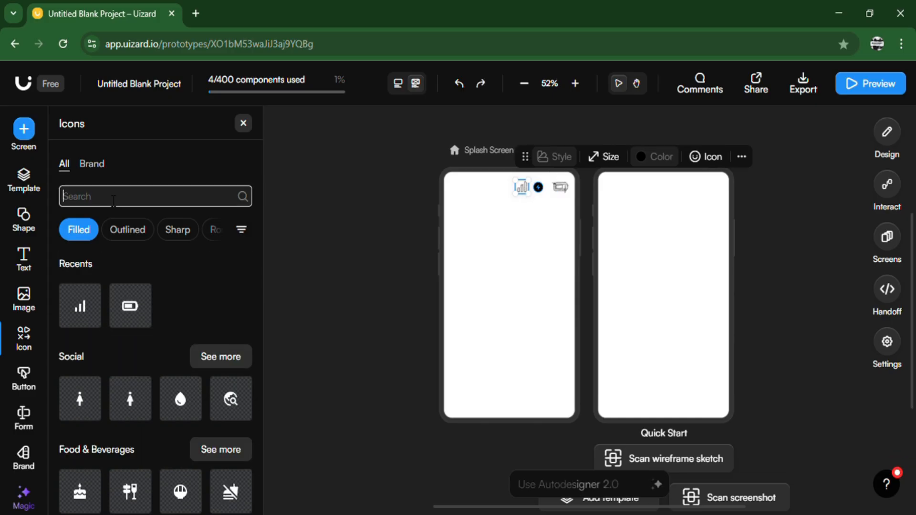
pyautogui.write('wifi')
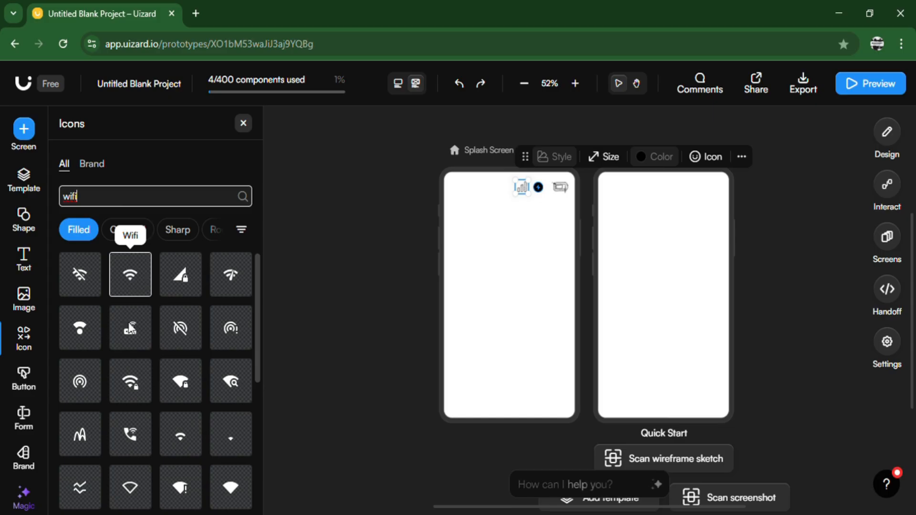
pyautogui.click(137, 284)
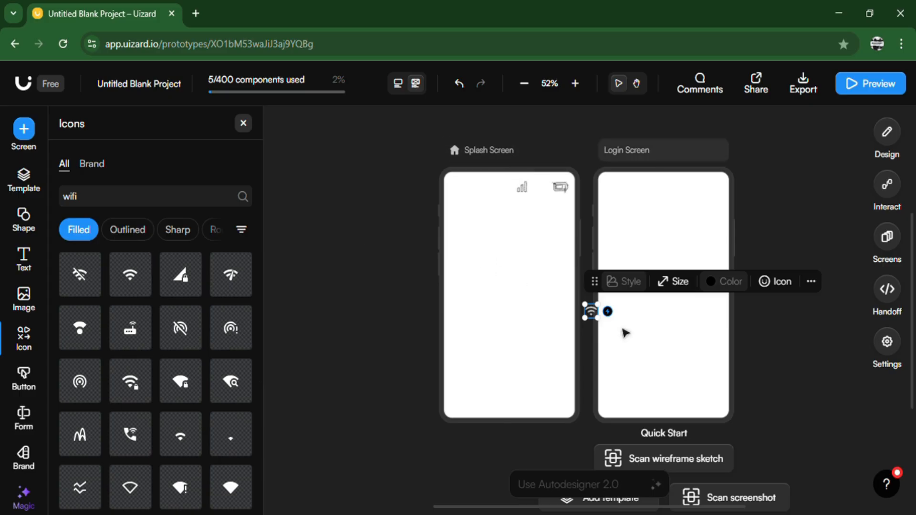
pyautogui.moveTo(593, 316); pyautogui.dragTo(545, 192)
pyautogui.click(562, 191)
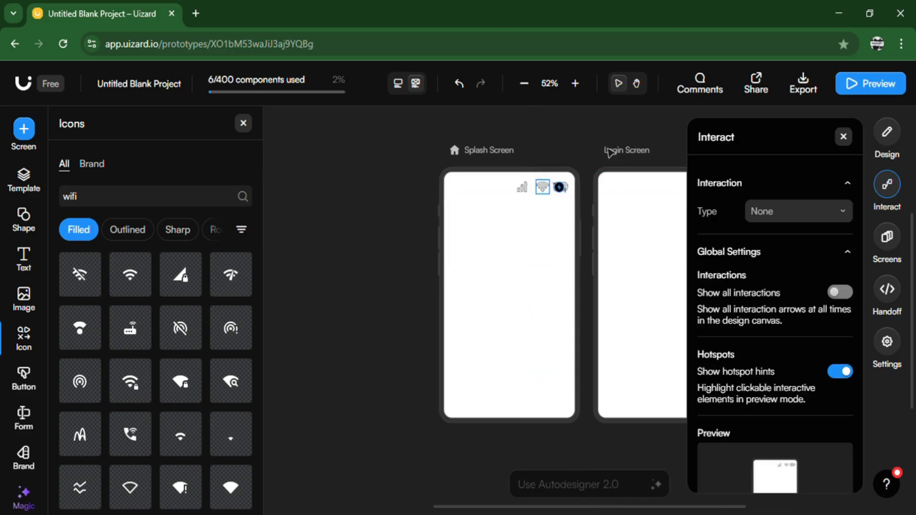
pyautogui.click(575, 144)
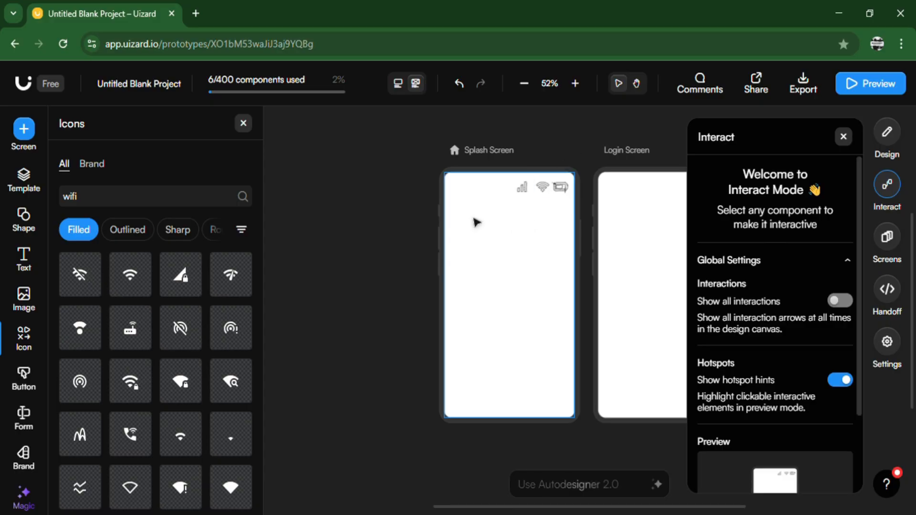
pyautogui.click(843, 137)
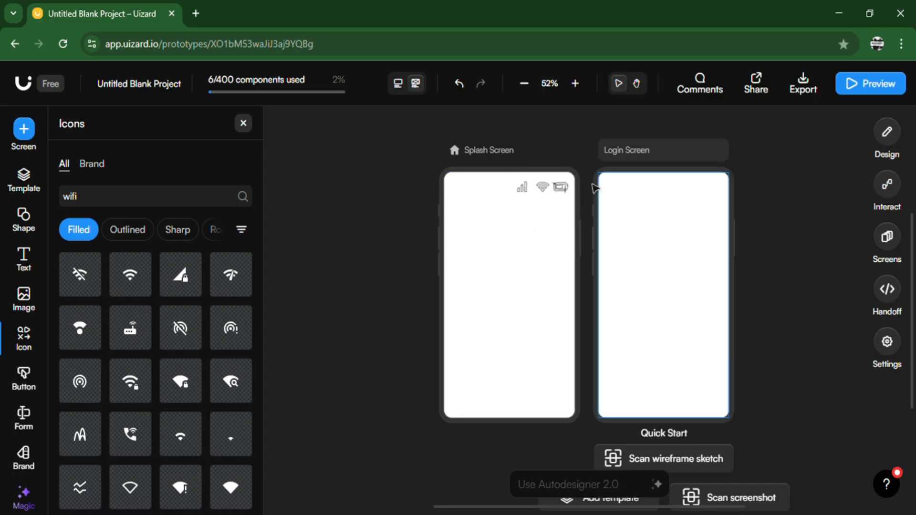
# Shift the signal and Wifi icons slightly left so the Splash Screen's three status icons are evenly spaced
pyautogui.click(528, 194)
pyautogui.moveTo(550, 194); pyautogui.dragTo(527, 196)
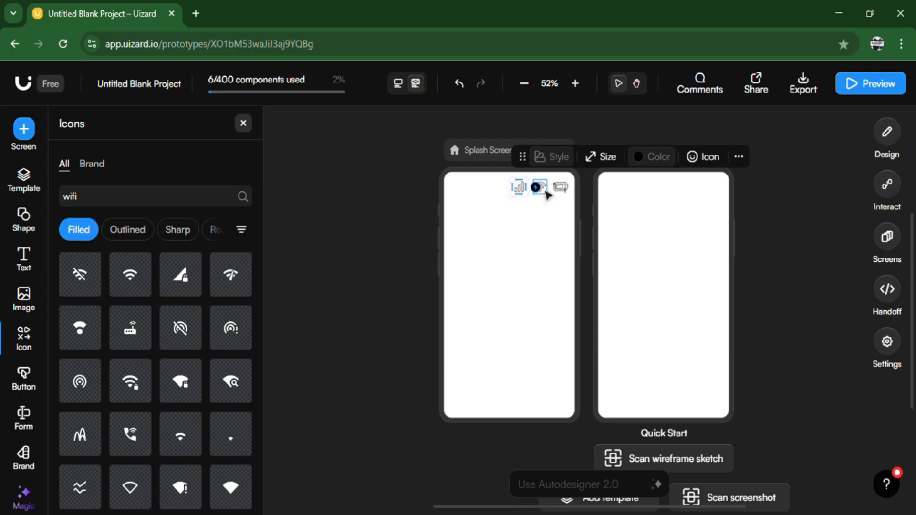
pyautogui.moveTo(548, 190); pyautogui.dragTo(552, 192)
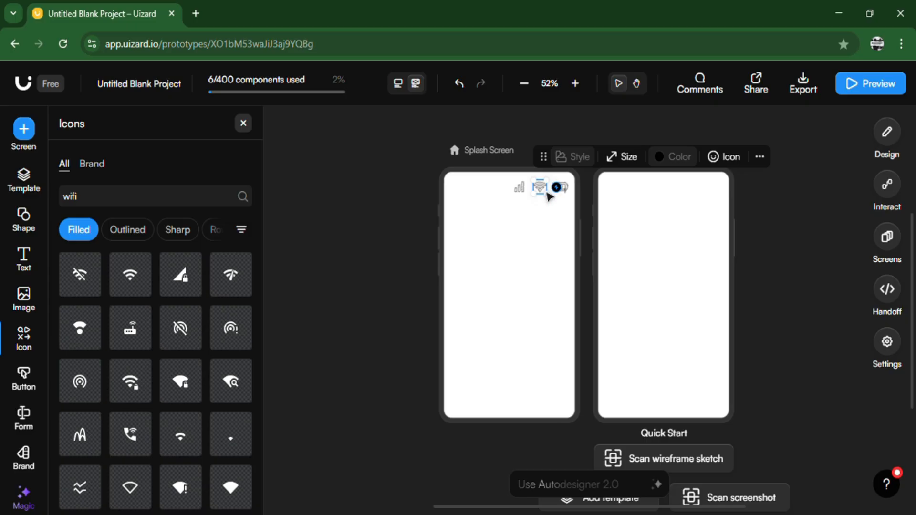
pyautogui.click(591, 201)
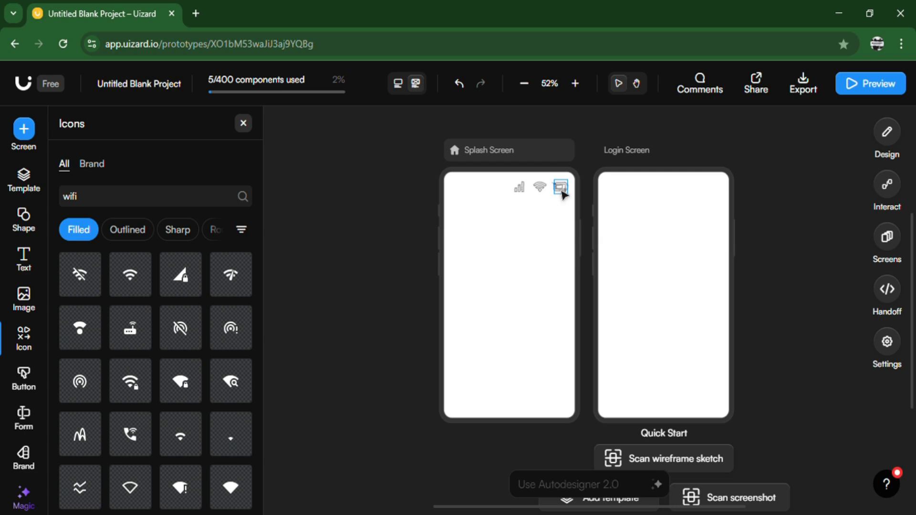
# Move the battery, Wifi and signal icons from the Splash Screen to the Login Screen's upper-right corner in the same order
pyautogui.moveTo(565, 195); pyautogui.dragTo(719, 193)
pyautogui.moveTo(545, 190); pyautogui.dragTo(696, 191)
pyautogui.moveTo(527, 197); pyautogui.dragTo(680, 198)
pyautogui.click(663, 237)
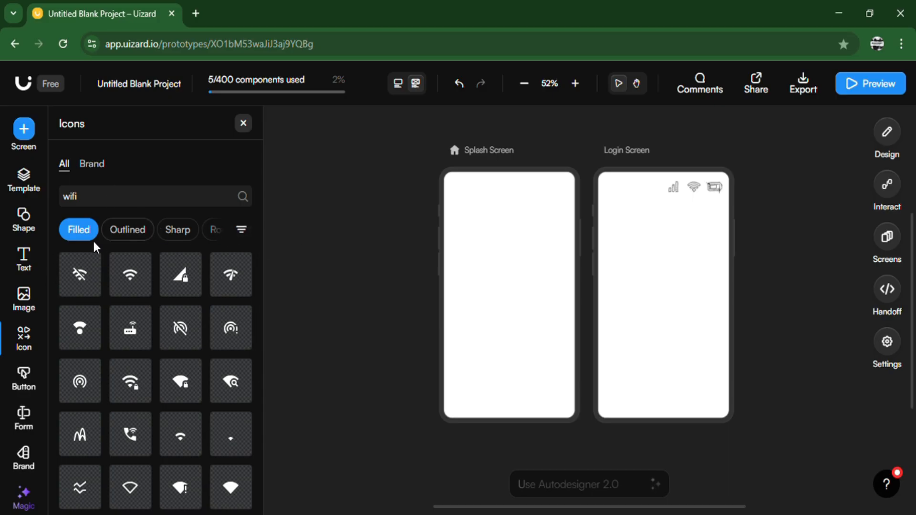
# Look through the Outlined, Sharp, Round and Two tone icon styles and the icon set filters, and close the icon library
pyautogui.click(138, 239)
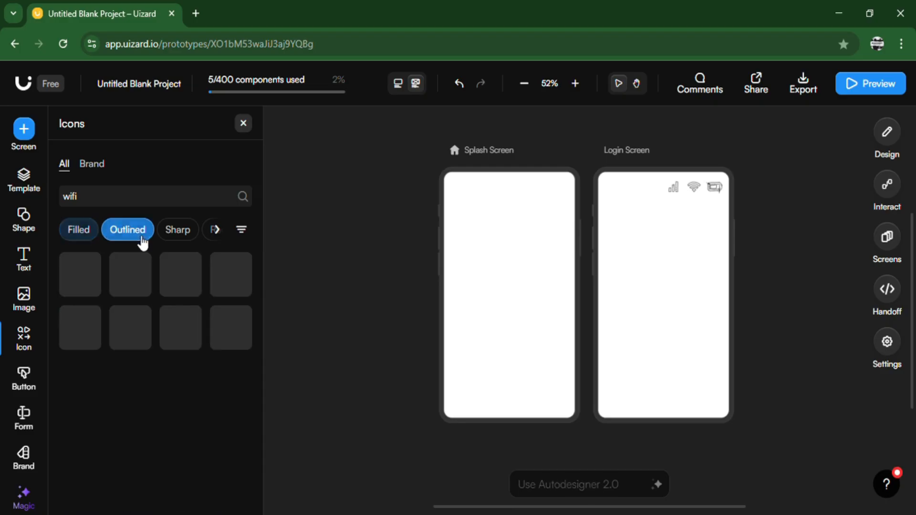
pyautogui.click(190, 238)
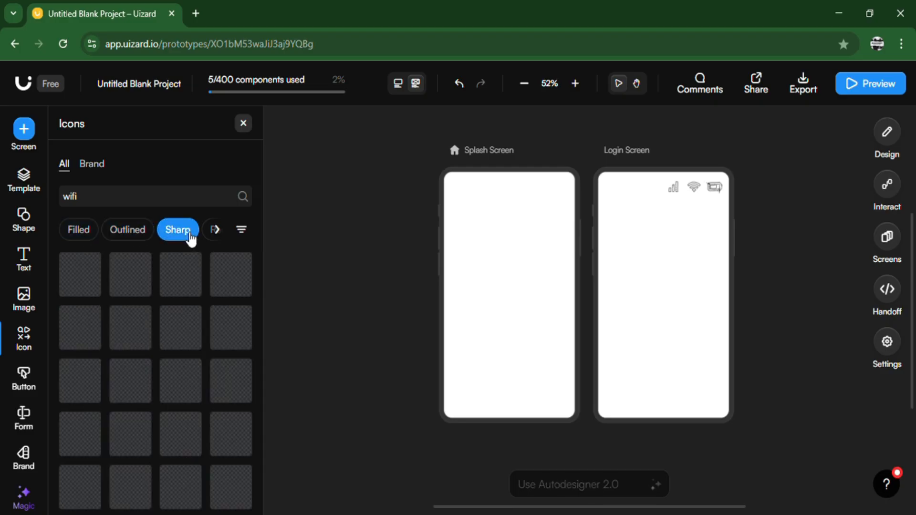
pyautogui.click(221, 234)
pyautogui.click(147, 233)
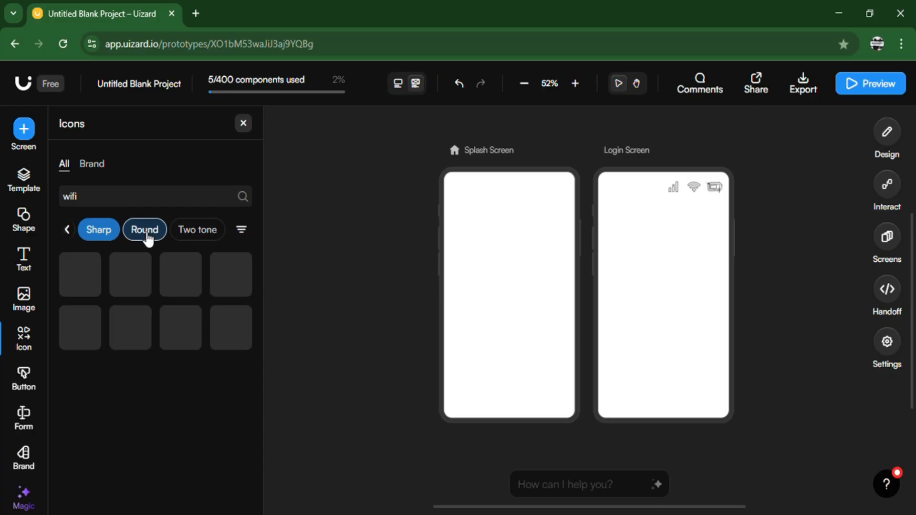
pyautogui.click(198, 233)
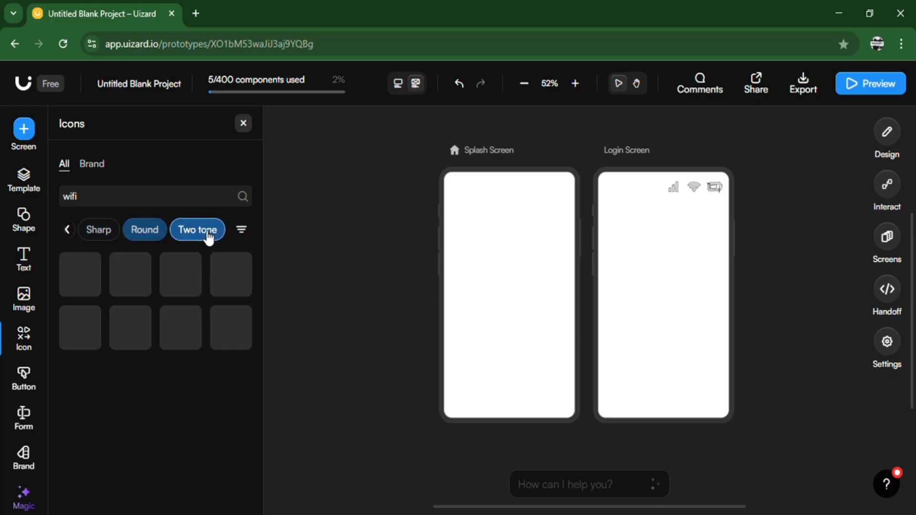
pyautogui.click(242, 230)
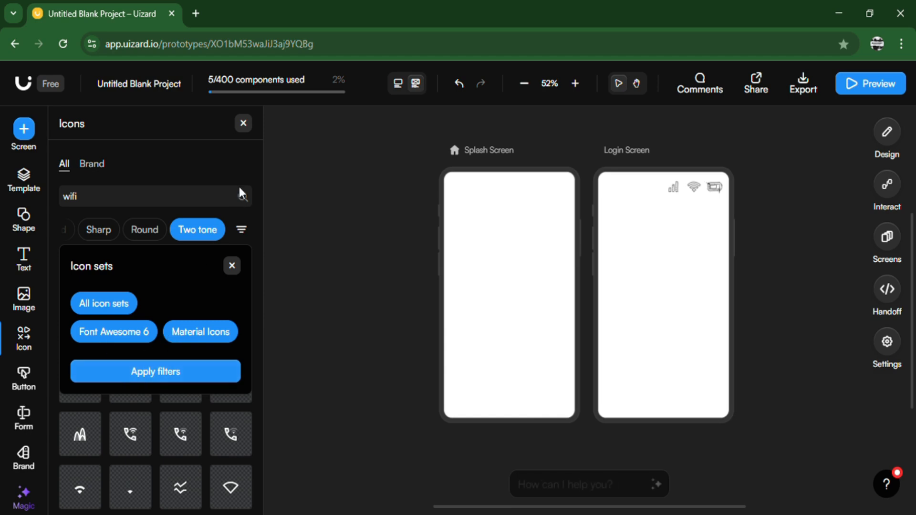
pyautogui.click(234, 266)
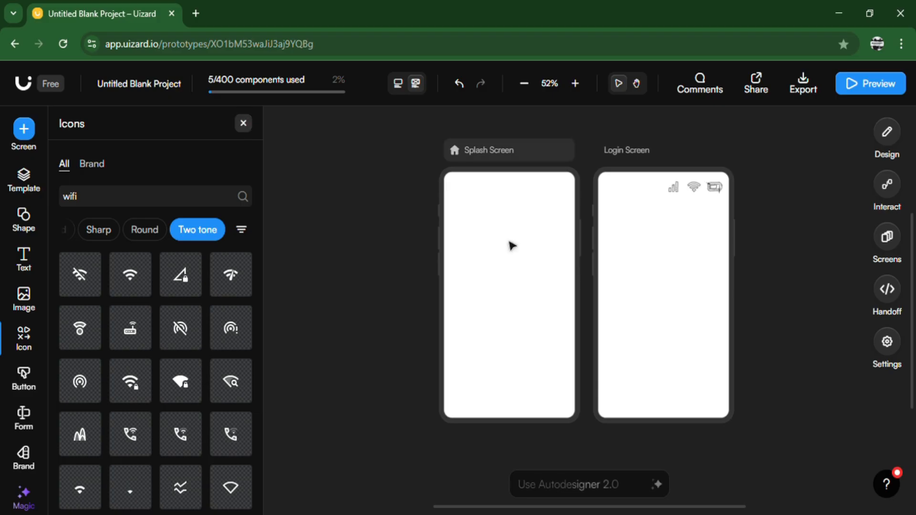
pyautogui.click(243, 123)
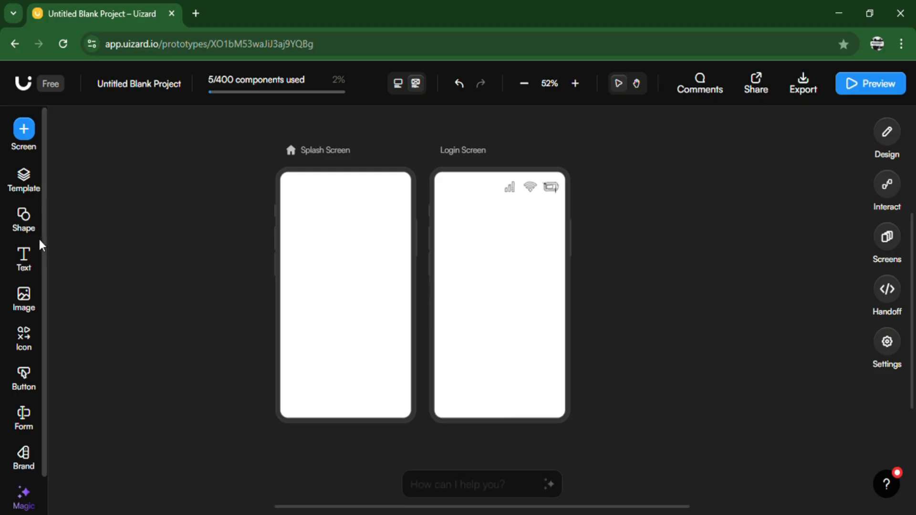
# Add a Header Black text element to the upper part of the Splash Screen from the text templates
pyautogui.click(32, 264)
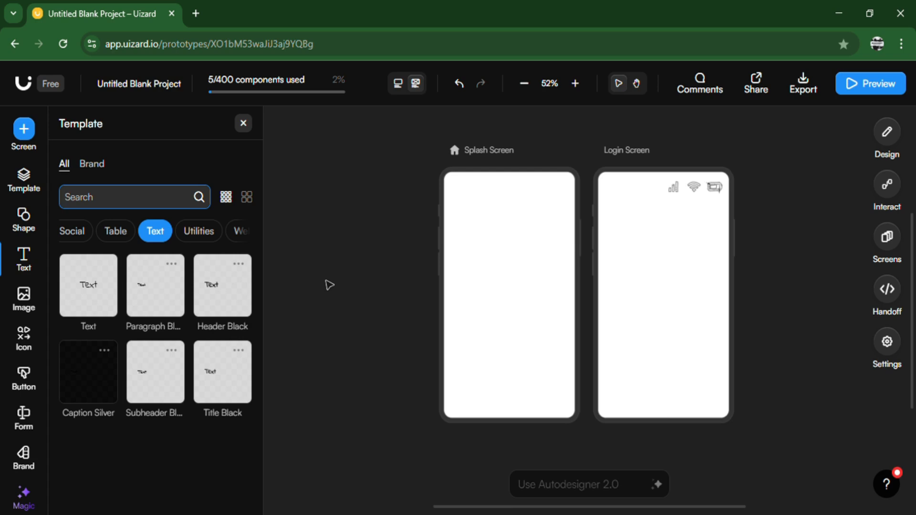
pyautogui.moveTo(225, 310)
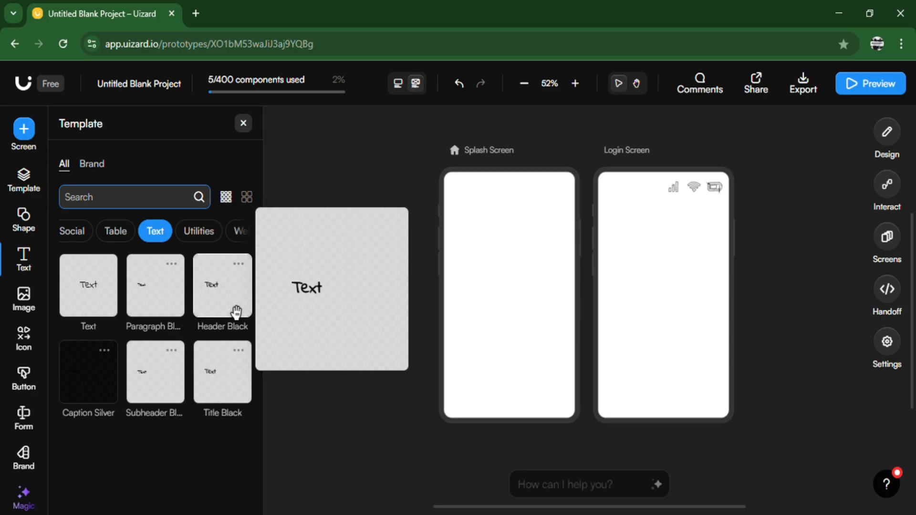
pyautogui.click(236, 313)
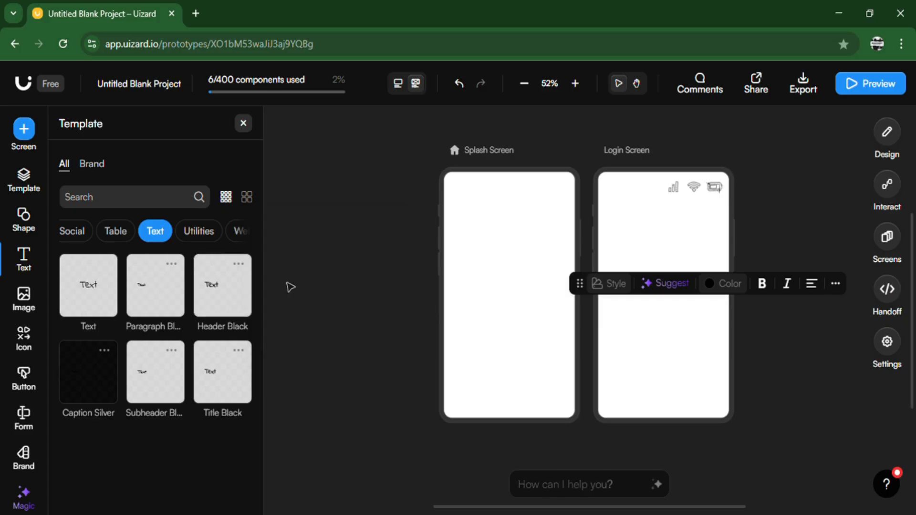
pyautogui.click(234, 300)
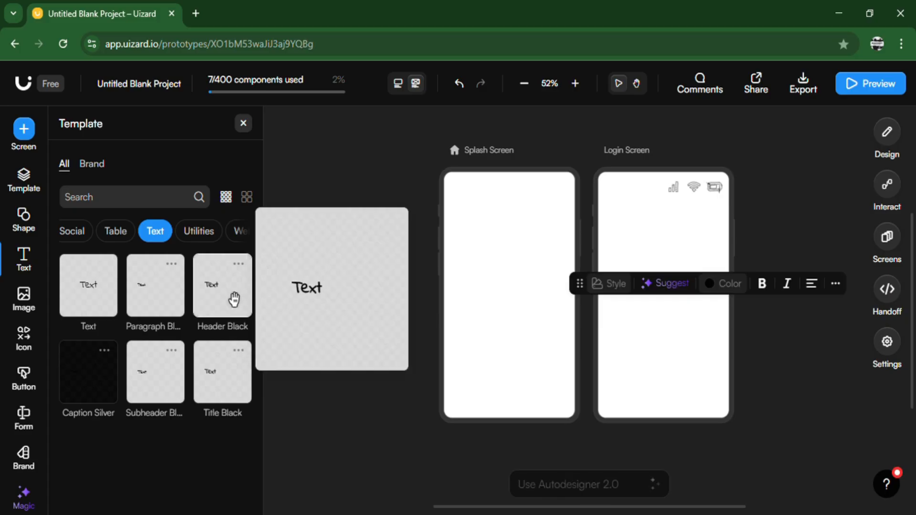
pyautogui.moveTo(234, 300); pyautogui.dragTo(517, 218)
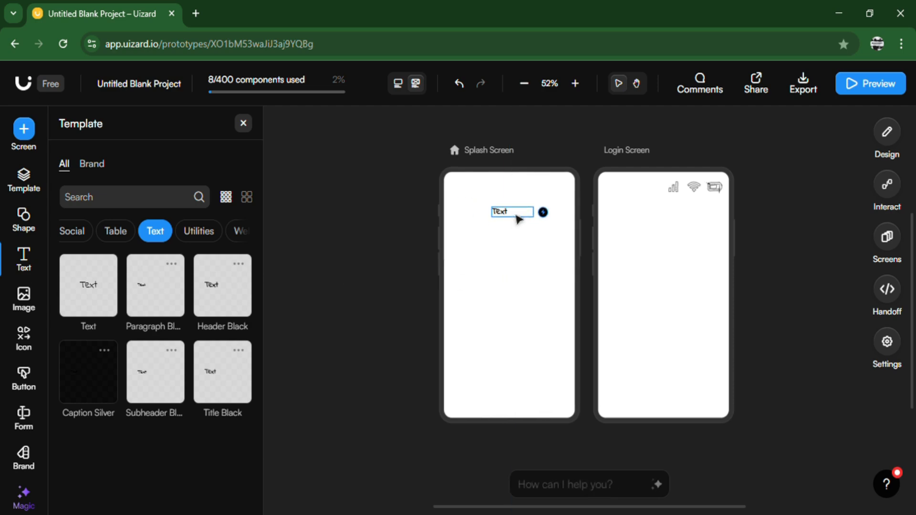
# Widen the header text box on the Splash Screen to about 335 px, starting at about X 20
pyautogui.doubleClick(517, 216)
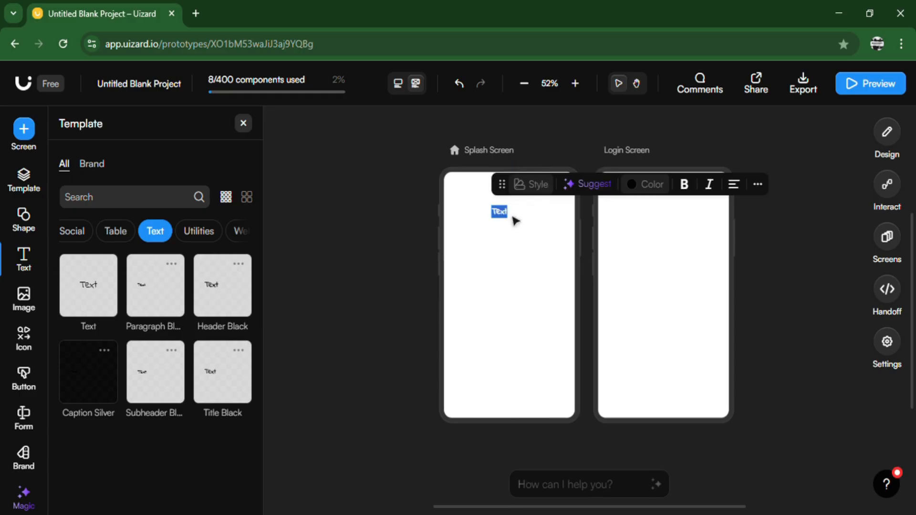
pyautogui.click(517, 217)
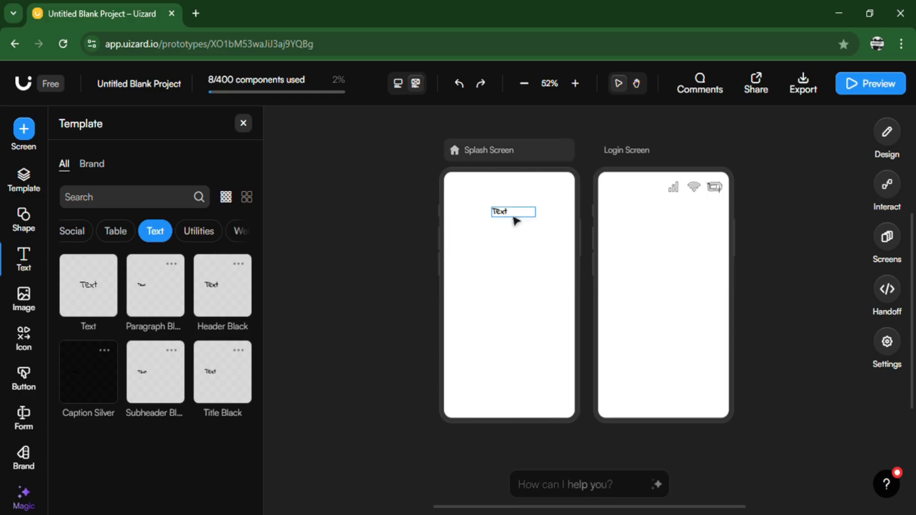
pyautogui.click(514, 217)
pyautogui.moveTo(547, 217); pyautogui.dragTo(579, 220)
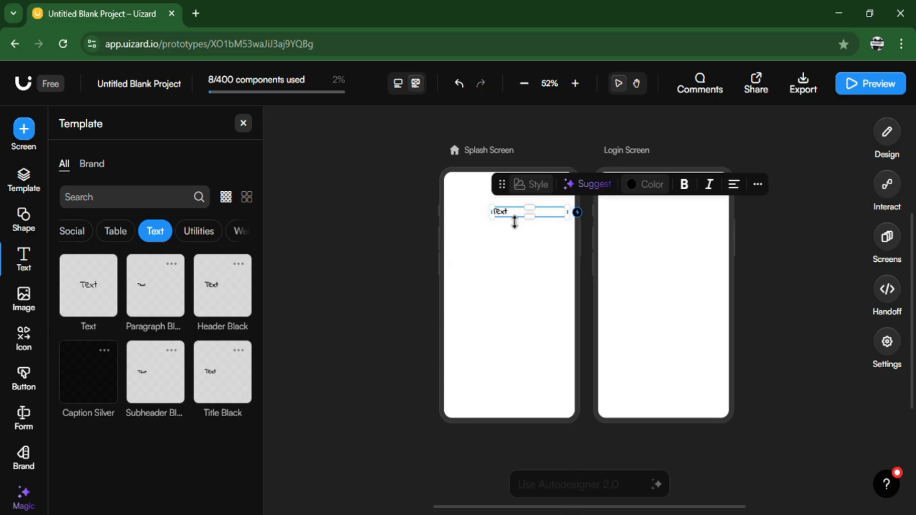
pyautogui.moveTo(508, 219); pyautogui.dragTo(470, 219)
# Center-align the Splash Screen's header text and set its font to Rubik
pyautogui.doubleClick(477, 219)
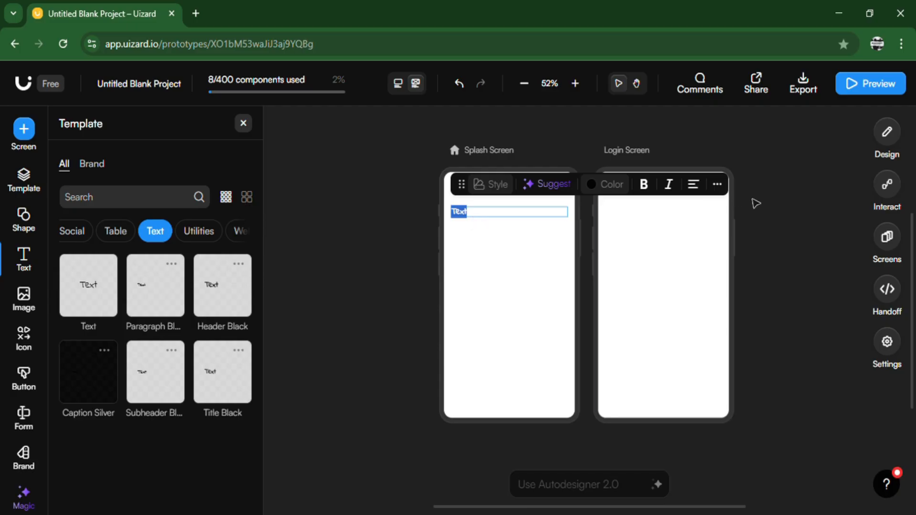
pyautogui.click(721, 190)
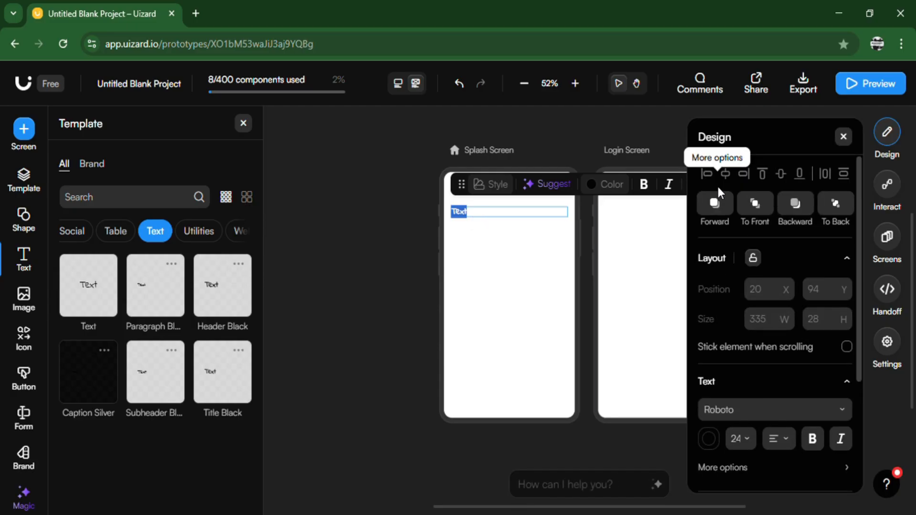
pyautogui.click(790, 445)
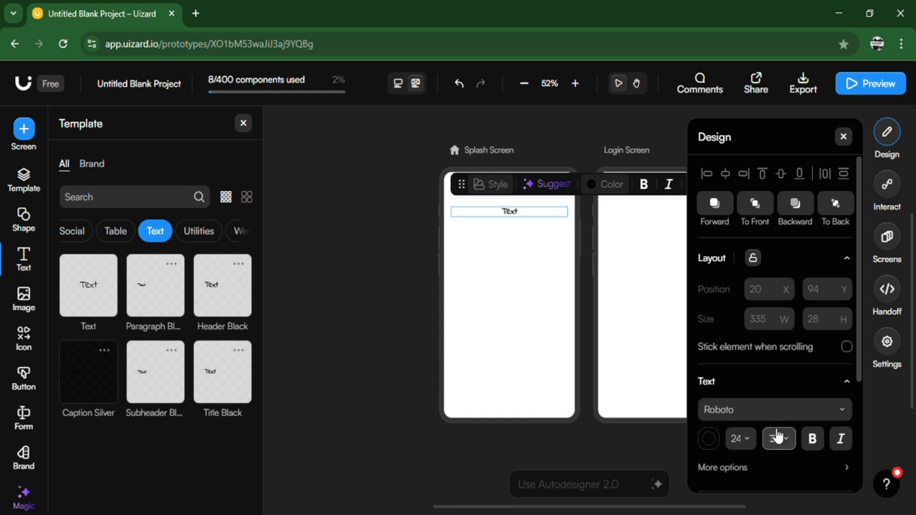
pyautogui.click(842, 411)
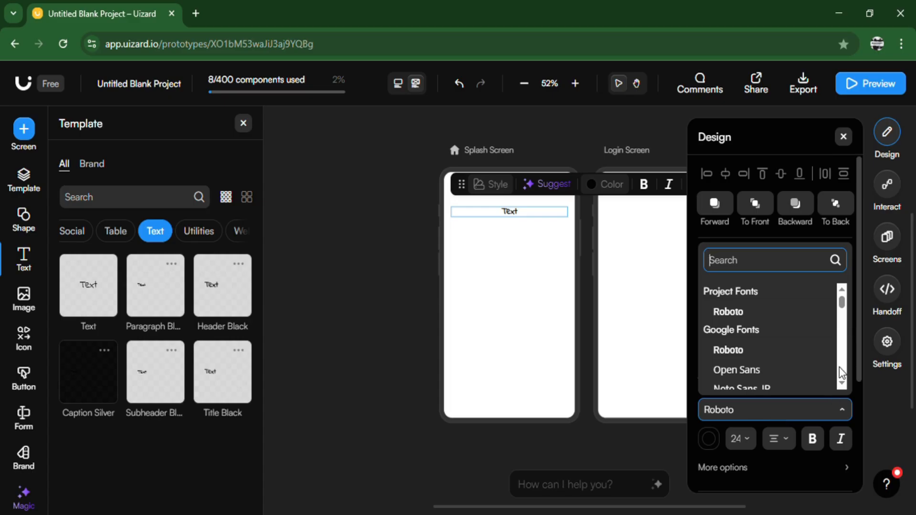
pyautogui.write('rubik')
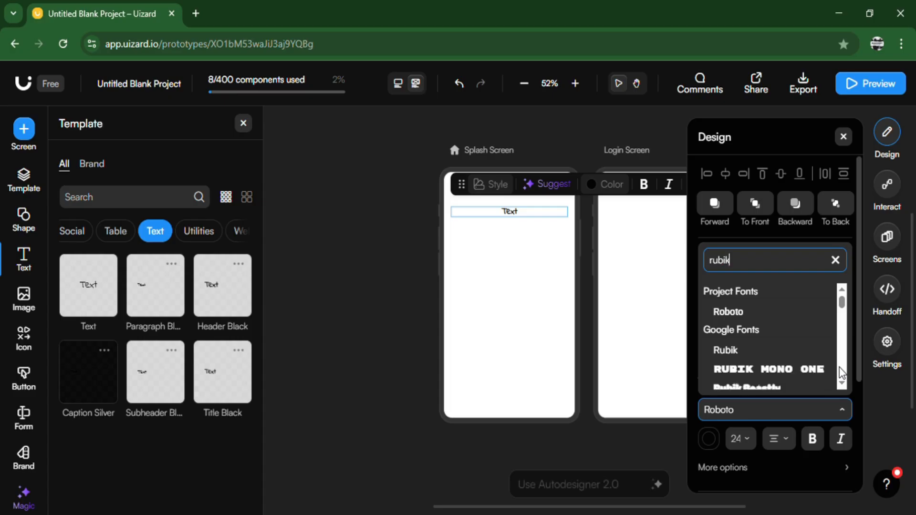
pyautogui.click(738, 352)
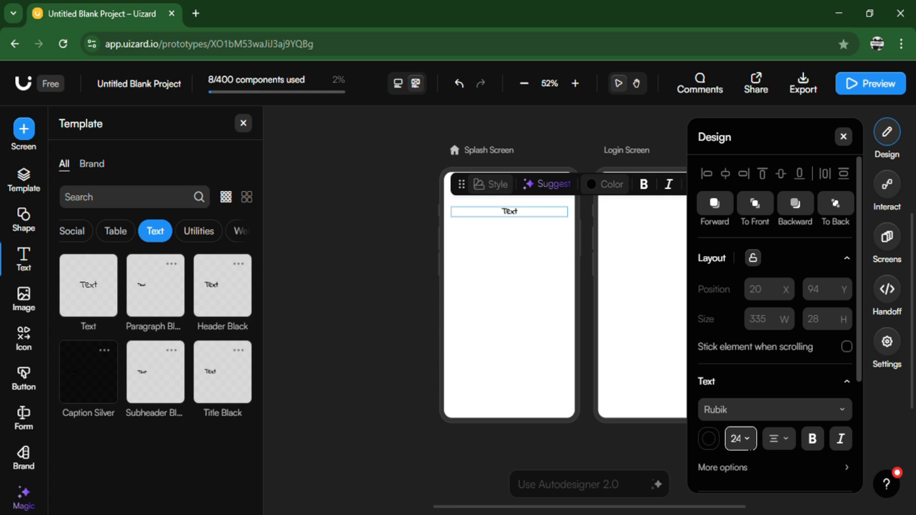
pyautogui.click(755, 445)
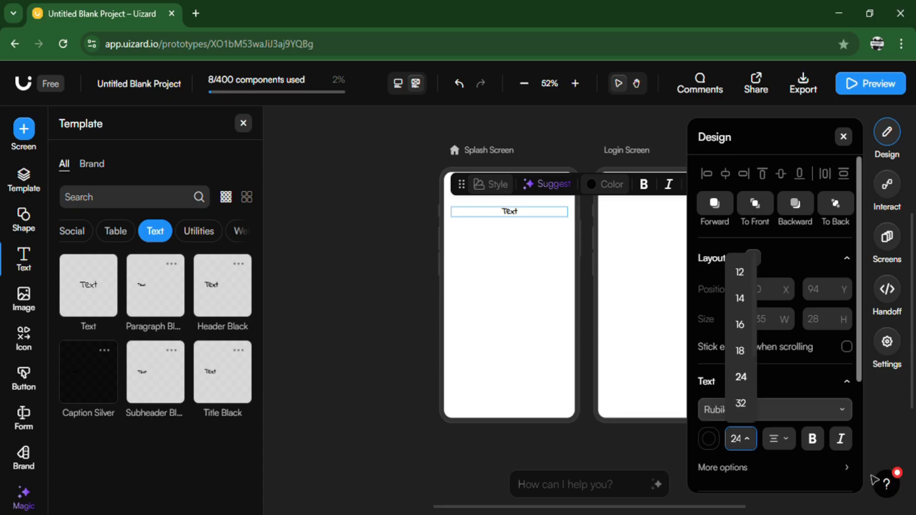
pyautogui.click(849, 447)
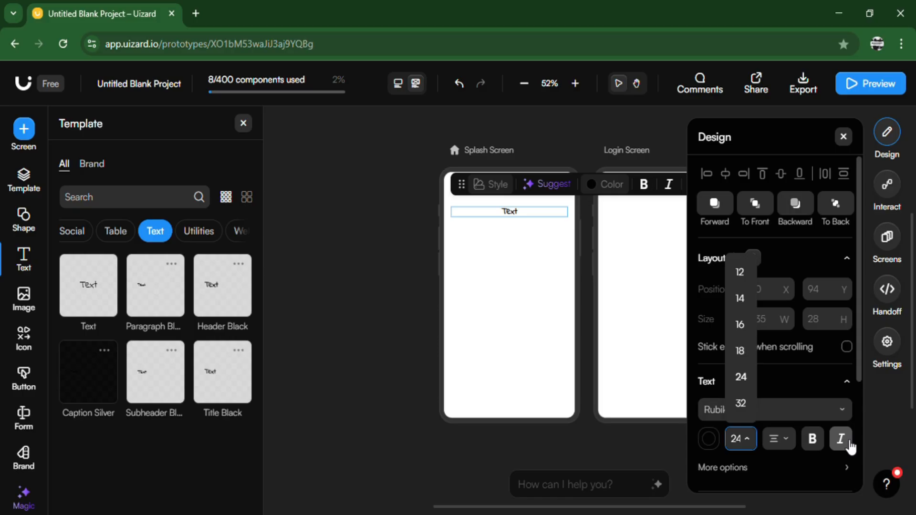
pyautogui.moveTo(857, 362); pyautogui.dragTo(862, 442)
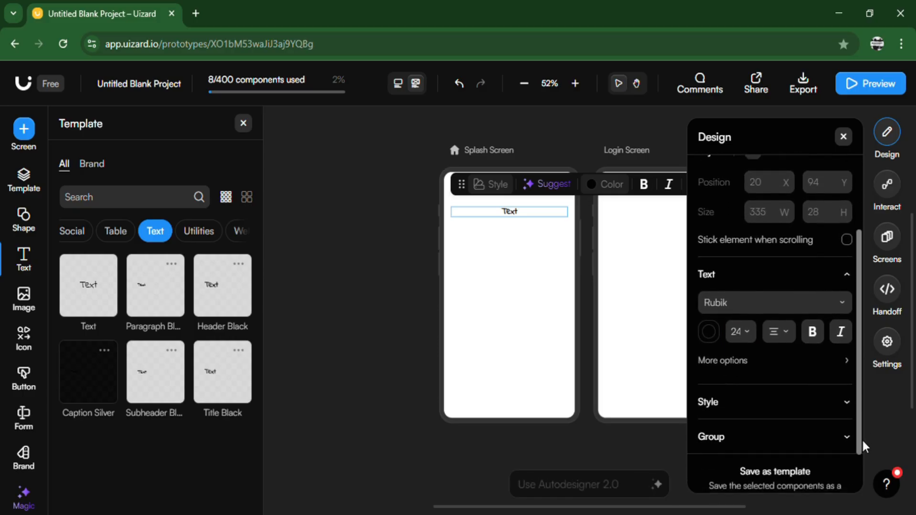
pyautogui.scroll(2, 844, 379)
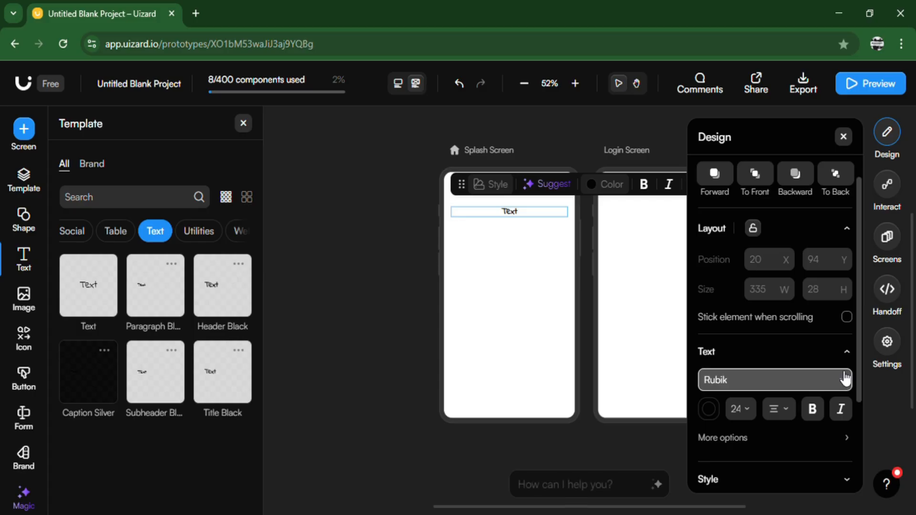
pyautogui.click(527, 234)
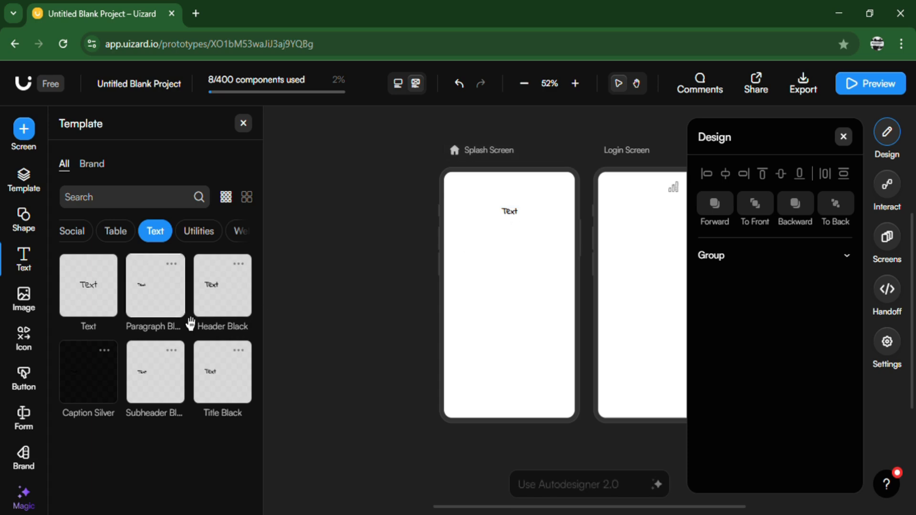
# Add a Title Black text element below the header at about X 20, Y 142 and widen it to about 335 px
pyautogui.moveTo(225, 384)
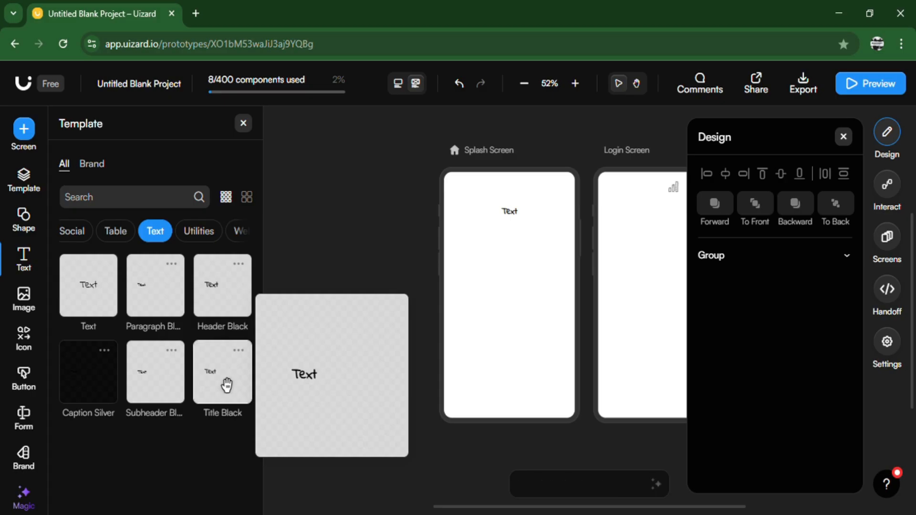
pyautogui.moveTo(277, 373); pyautogui.dragTo(518, 232)
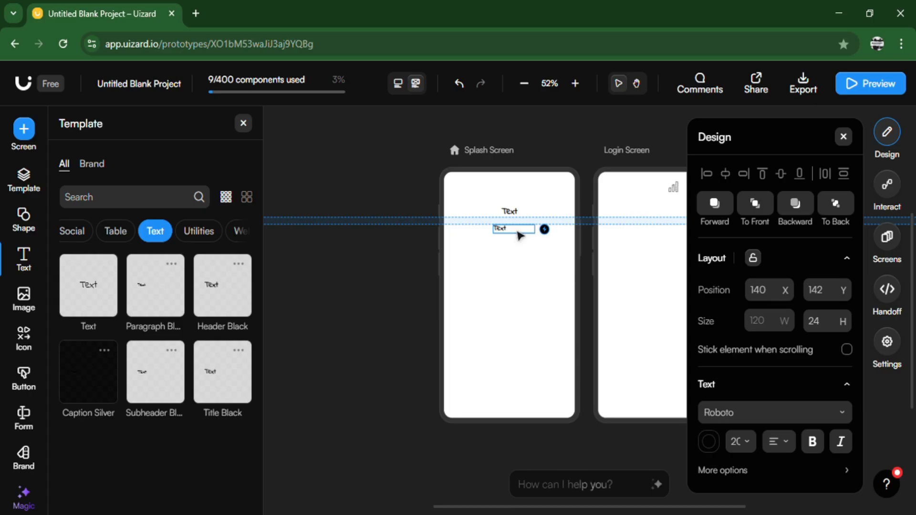
pyautogui.doubleClick(517, 232)
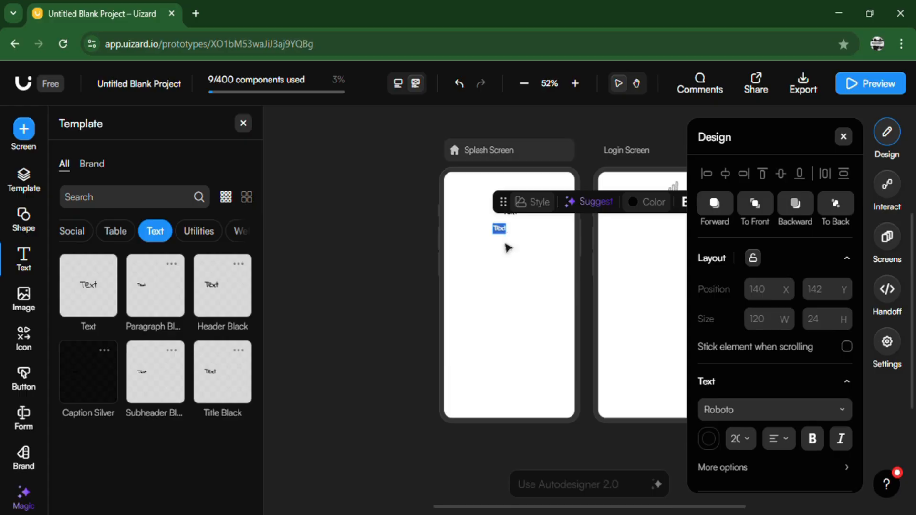
pyautogui.click(508, 248)
pyautogui.moveTo(507, 234); pyautogui.dragTo(509, 237)
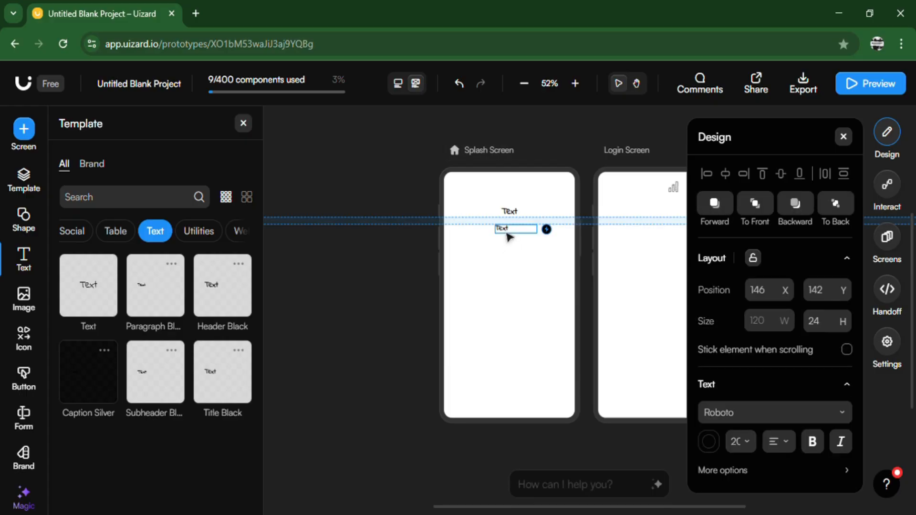
pyautogui.moveTo(510, 237); pyautogui.dragTo(581, 236)
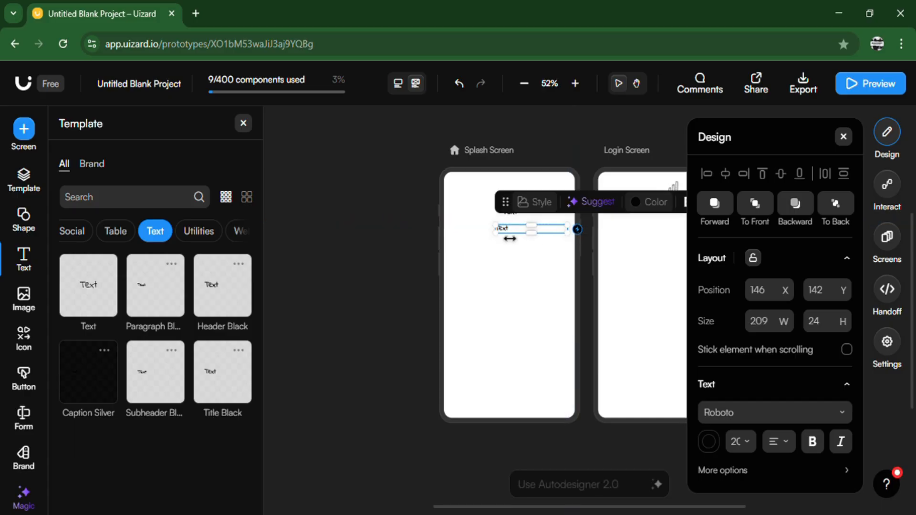
pyautogui.moveTo(506, 240); pyautogui.dragTo(468, 240)
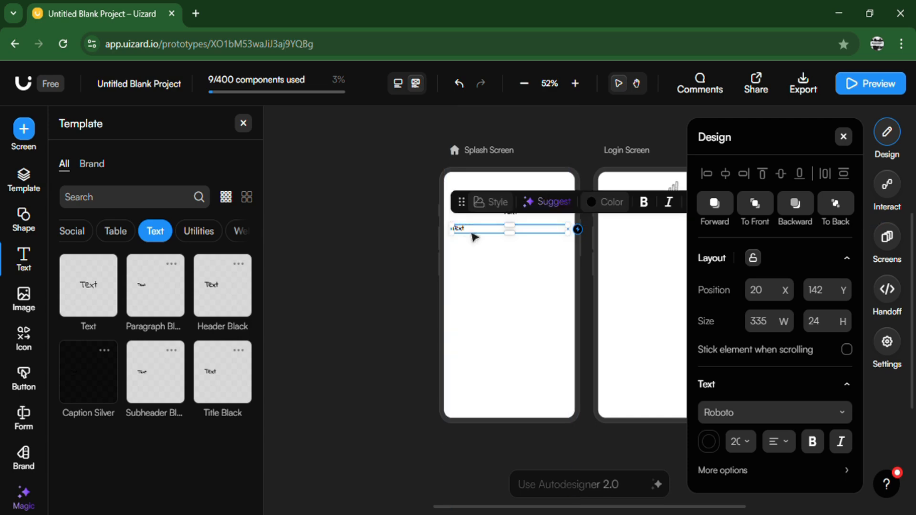
# Center-align the title text below the header on the Splash Screen
pyautogui.doubleClick(475, 235)
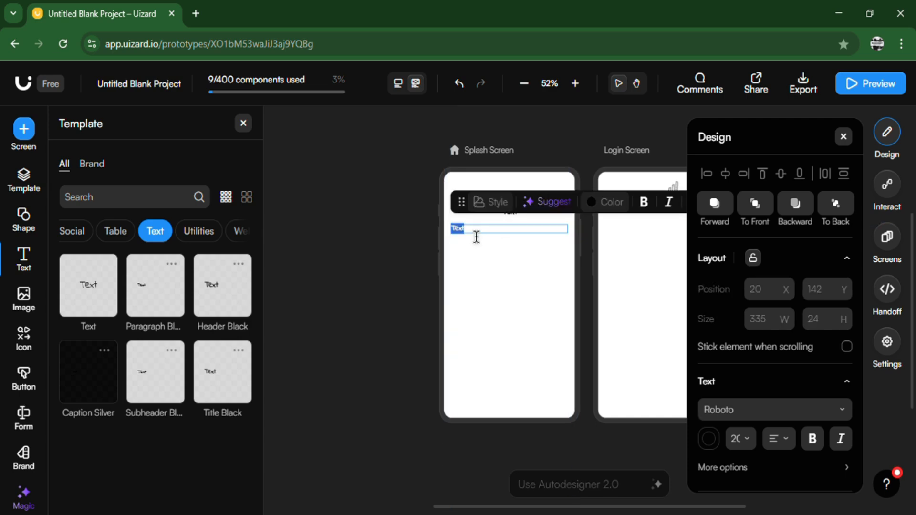
pyautogui.click(791, 438)
pyautogui.click(799, 354)
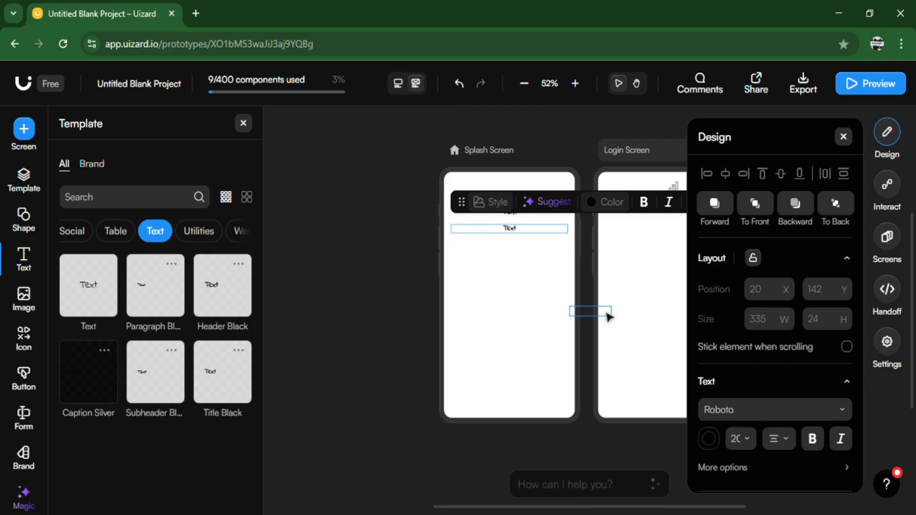
pyautogui.click(740, 438)
pyautogui.click(522, 257)
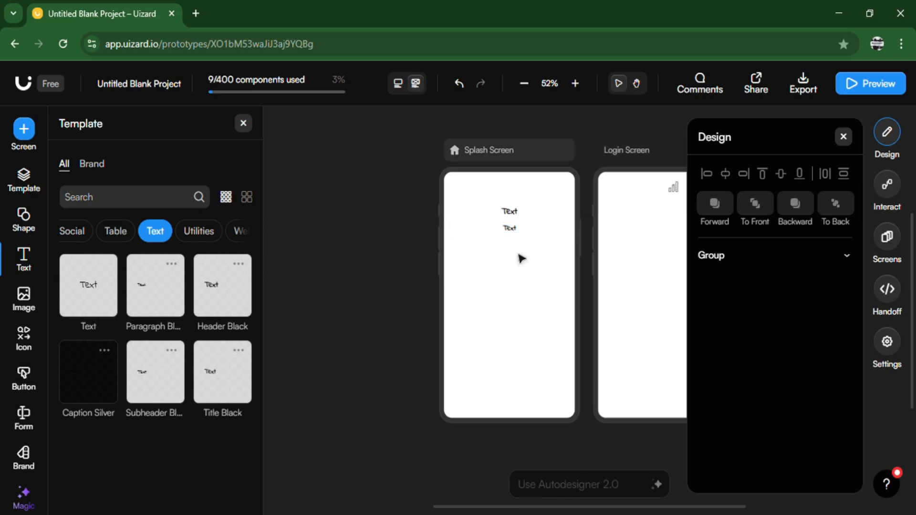
# Replace the Splash Screen's header placeholder with "Bagxinet"
pyautogui.click(516, 216)
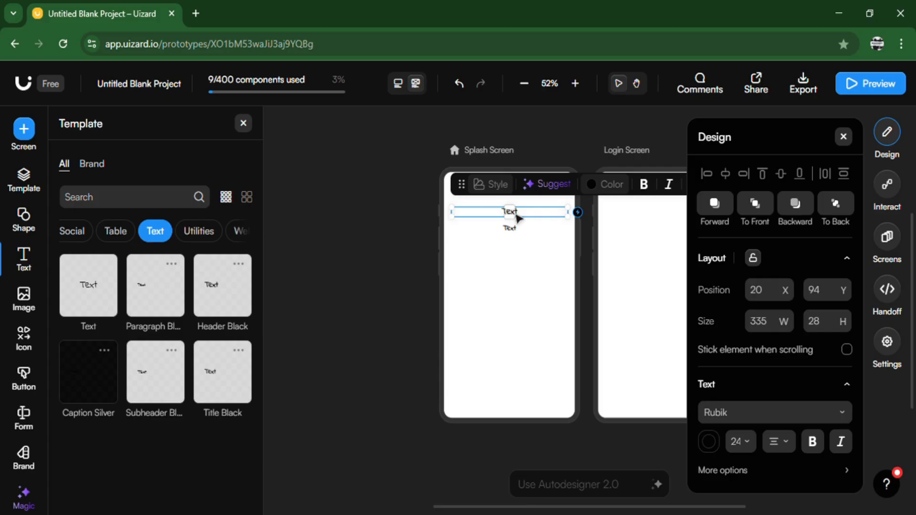
pyautogui.doubleClick(510, 210)
pyautogui.write('Bagnet')
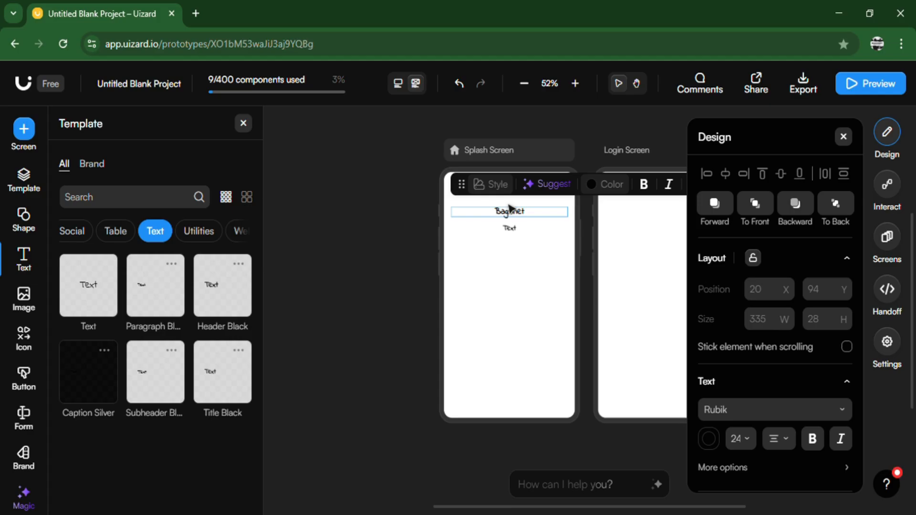
# Replace the title placeholder below the header with "Test My Prep"
pyautogui.doubleClick(510, 231)
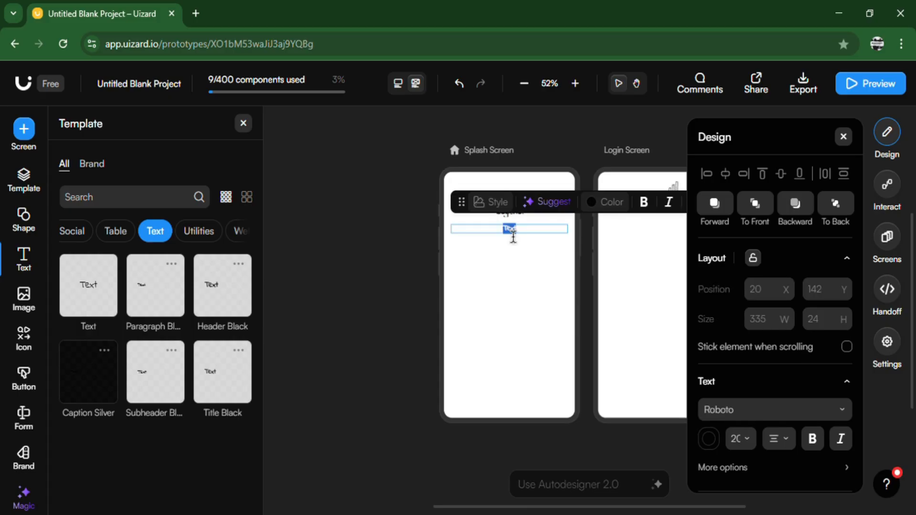
pyautogui.write('te')
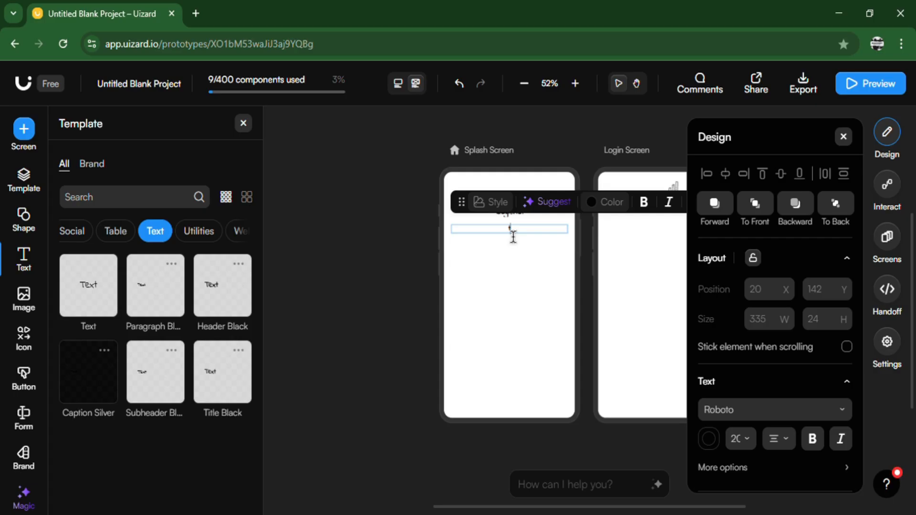
pyautogui.write('Text H')
pyautogui.write('y Prep')
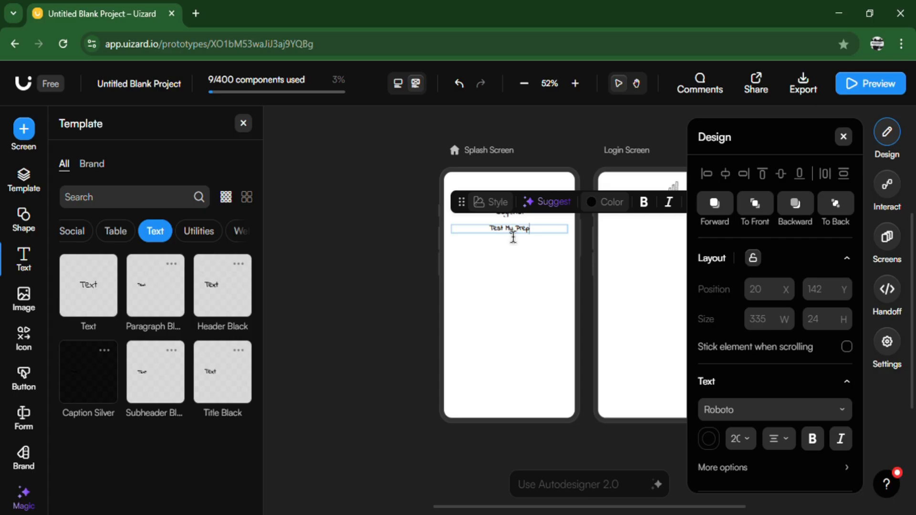
# Set the font of the "Test My Prep" text to Rubik and deselect it
pyautogui.tripleClick(543, 234)
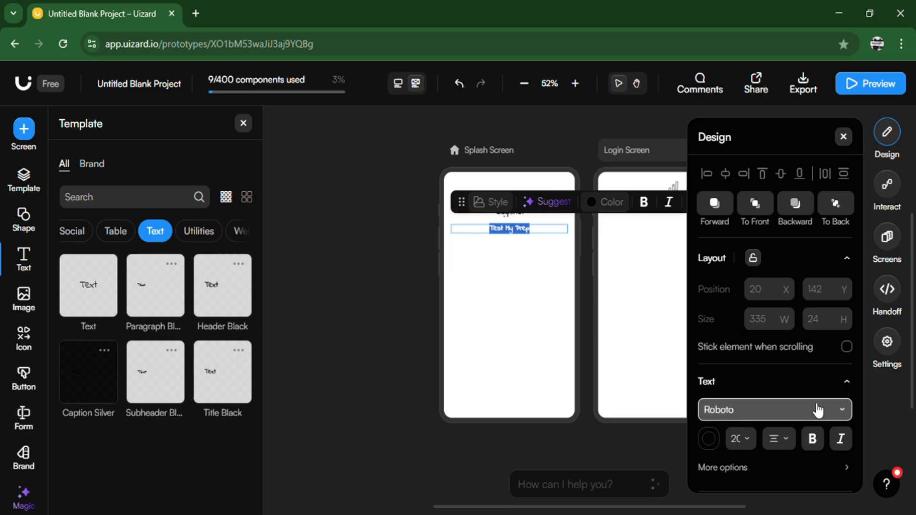
pyautogui.click(845, 413)
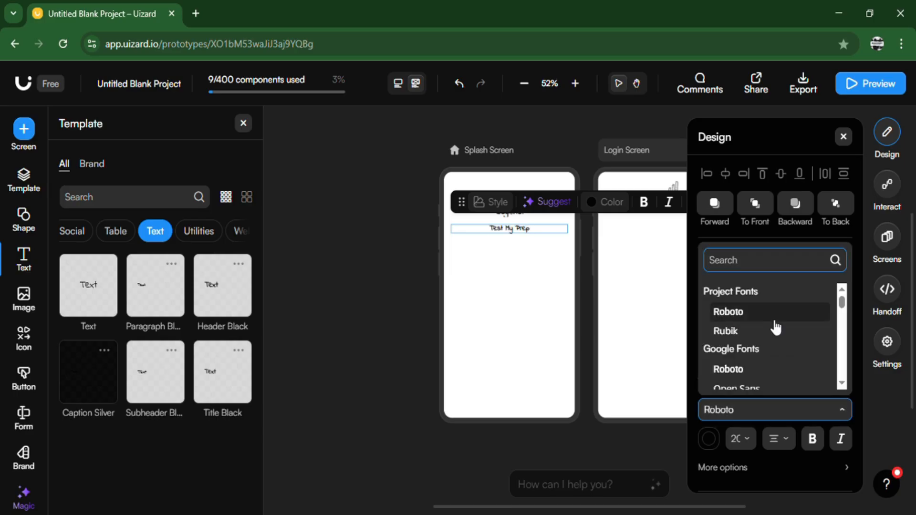
pyautogui.click(776, 336)
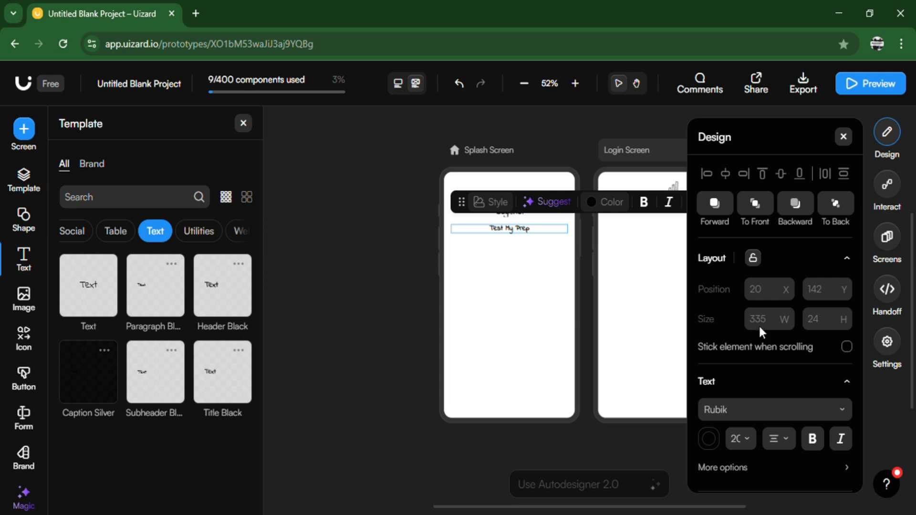
pyautogui.click(593, 306)
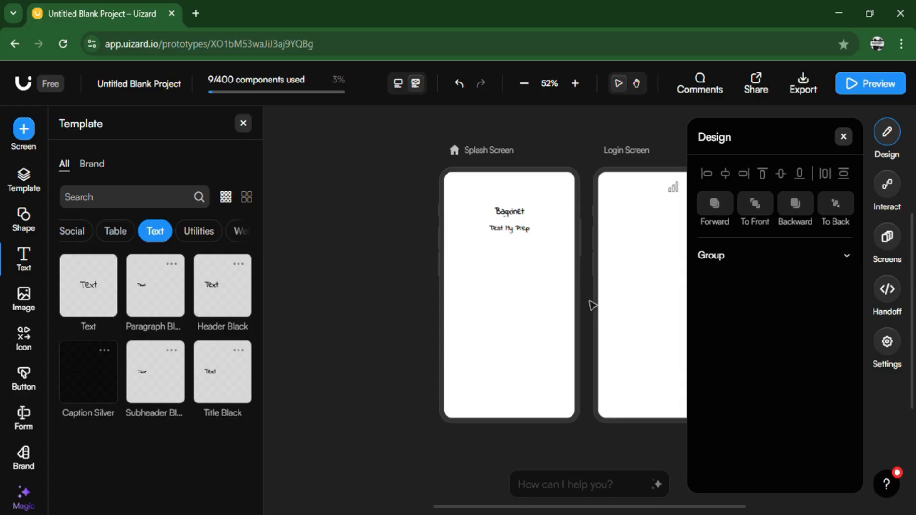
# Search the component templates for "image"
pyautogui.click(844, 137)
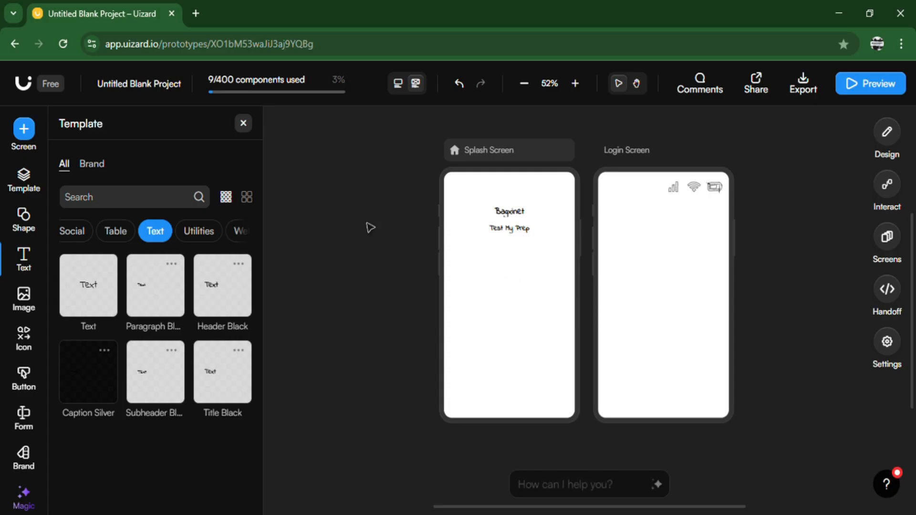
pyautogui.click(244, 124)
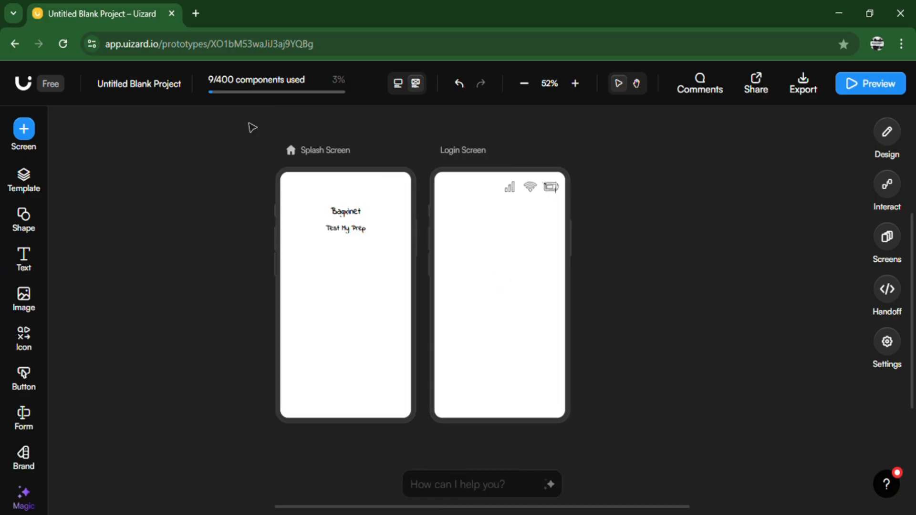
pyautogui.click(24, 181)
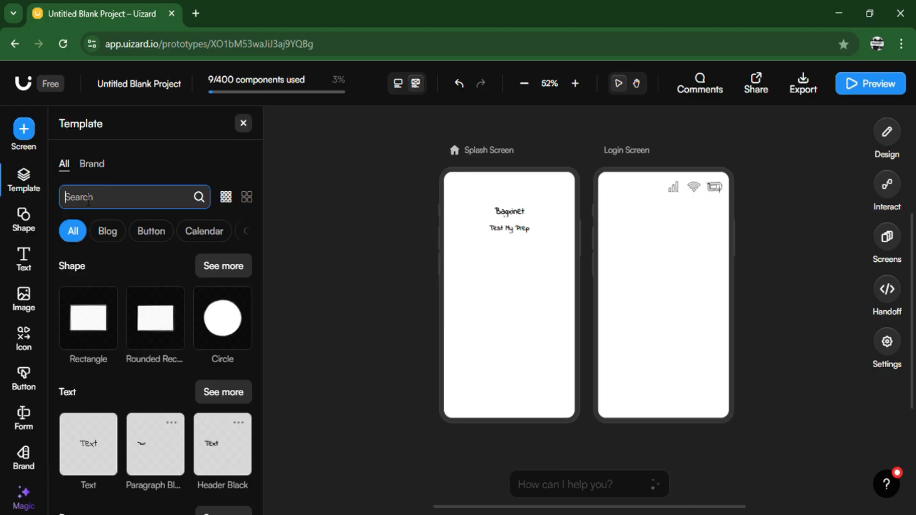
pyautogui.write('im')
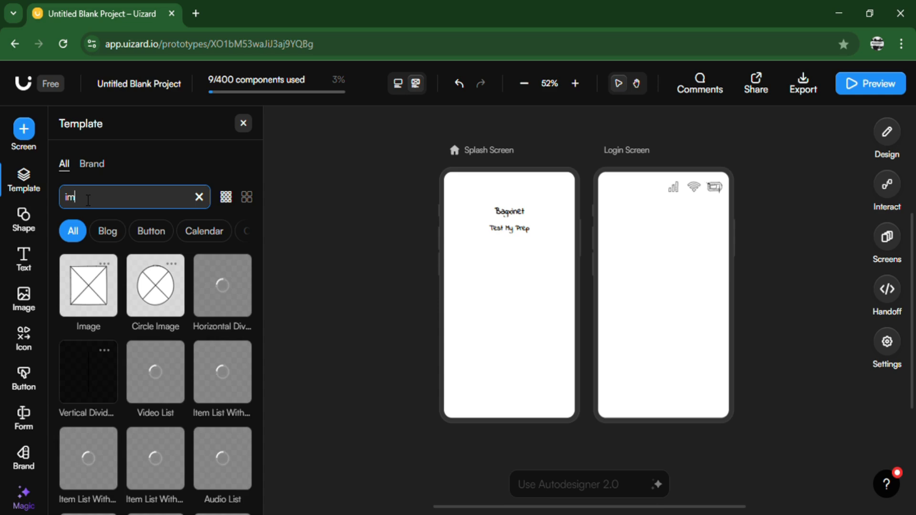
pyautogui.write('age')
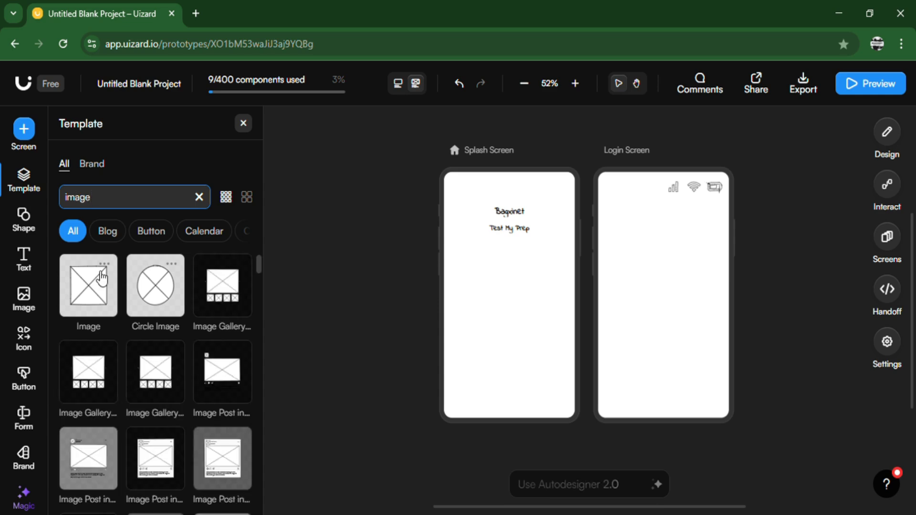
# Place a 130 × 130 Image placeholder on the Splash Screen, horizontally centered just below "Test My Prep"
pyautogui.moveTo(104, 295)
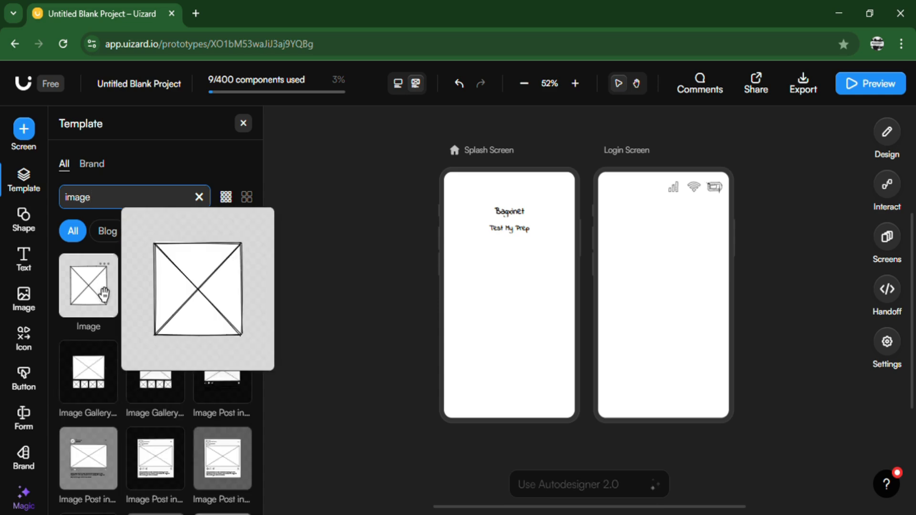
pyautogui.moveTo(161, 295)
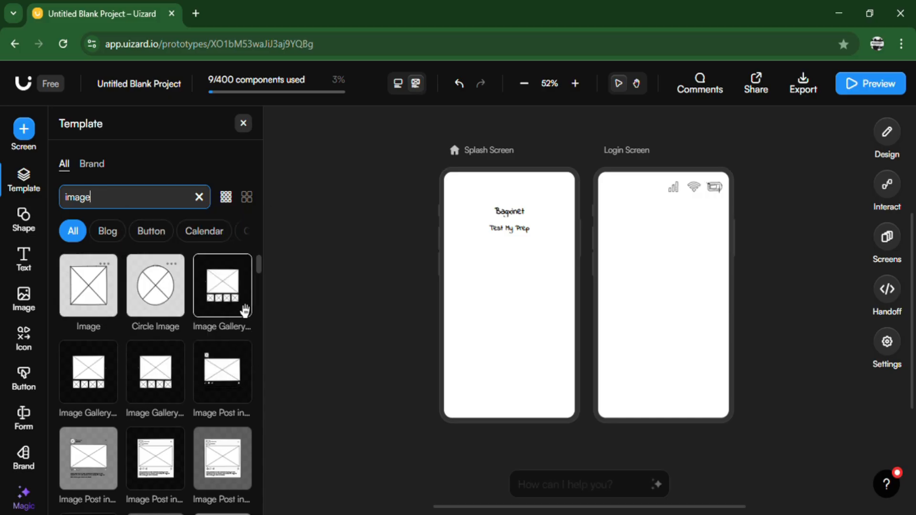
pyautogui.moveTo(246, 310)
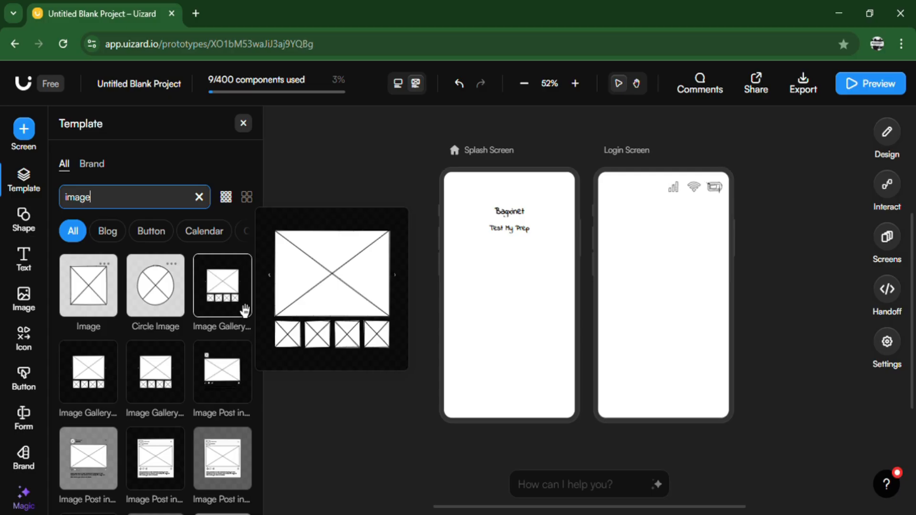
pyautogui.moveTo(108, 401)
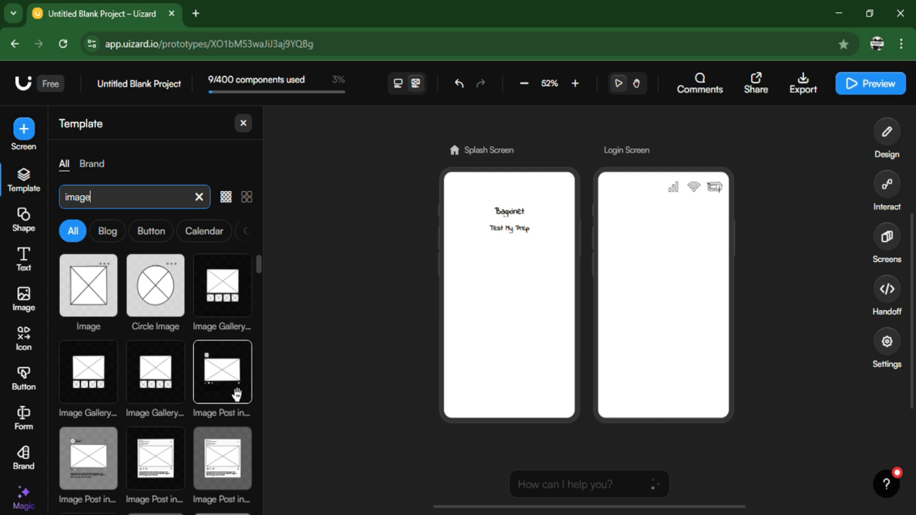
pyautogui.moveTo(250, 366)
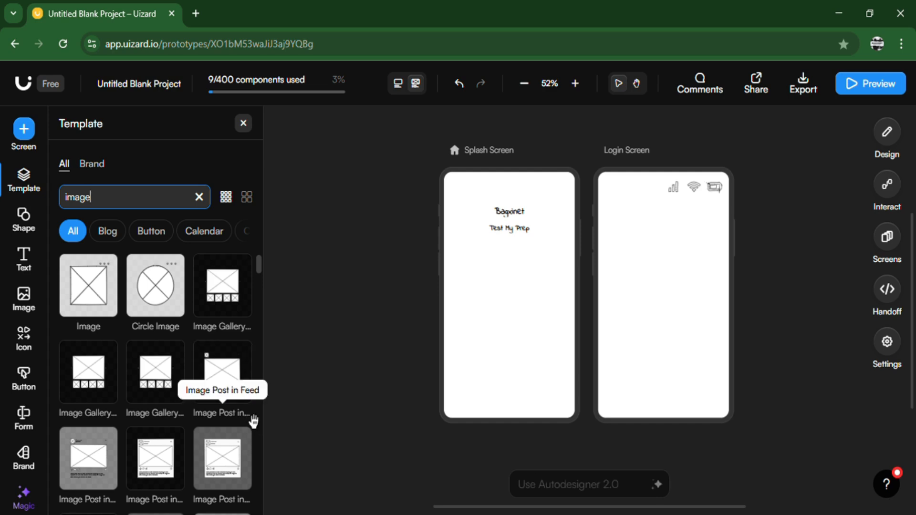
pyautogui.moveTo(247, 490)
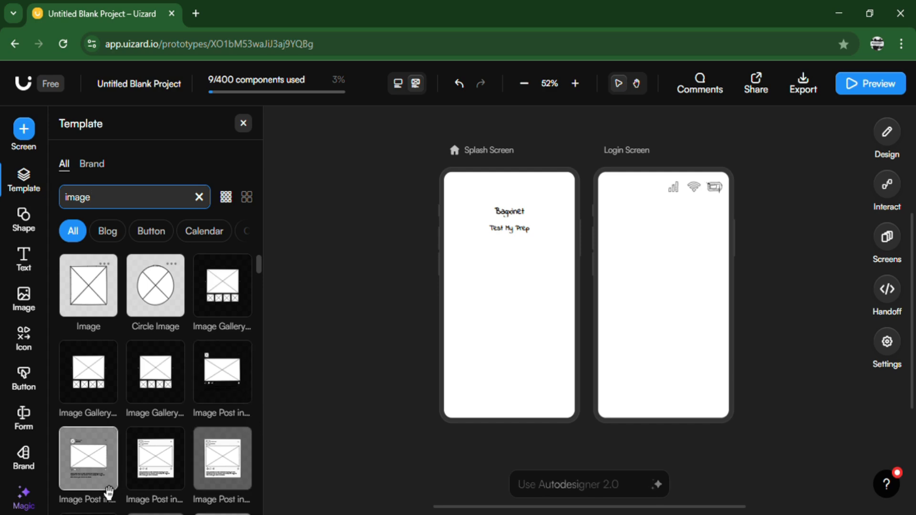
pyautogui.moveTo(109, 490)
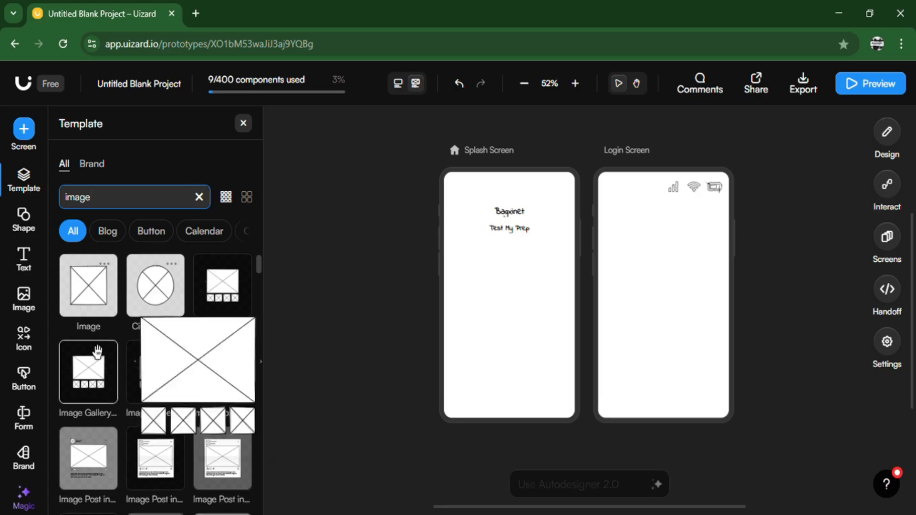
pyautogui.moveTo(99, 324)
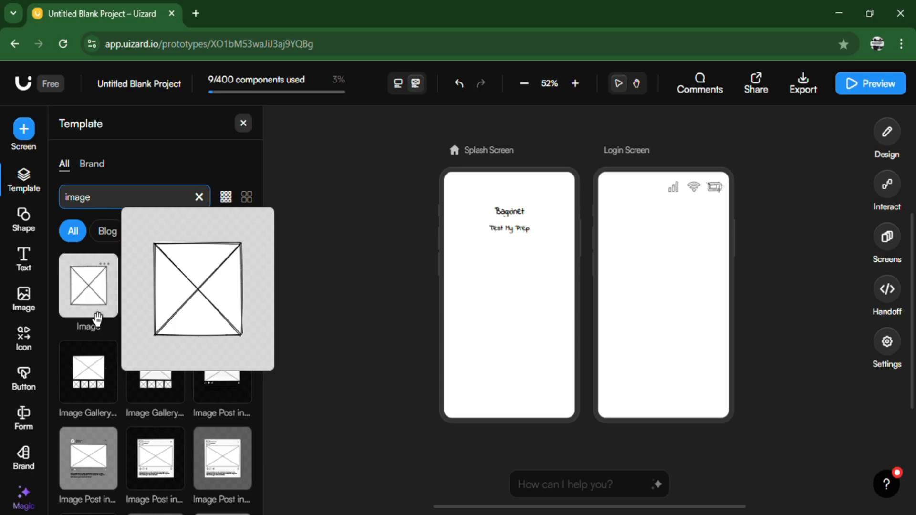
pyautogui.moveTo(98, 318); pyautogui.dragTo(515, 272)
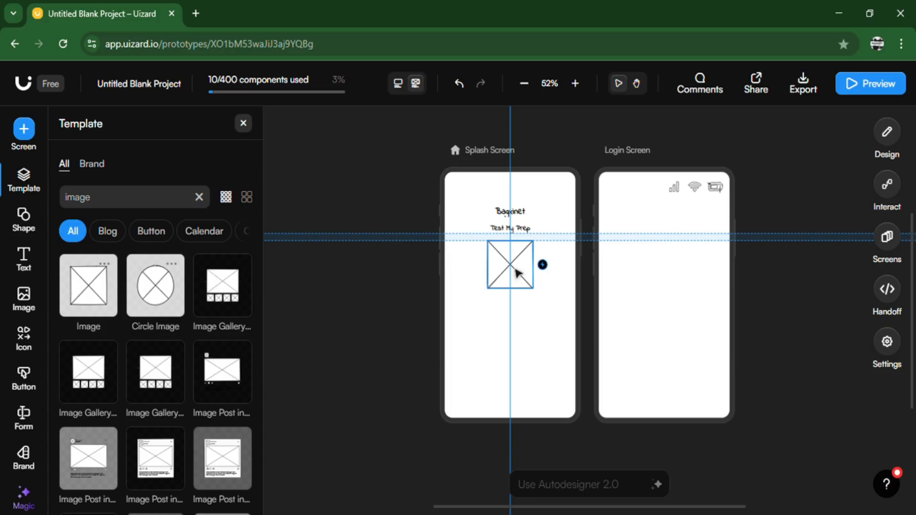
pyautogui.moveTo(516, 272); pyautogui.dragTo(516, 272)
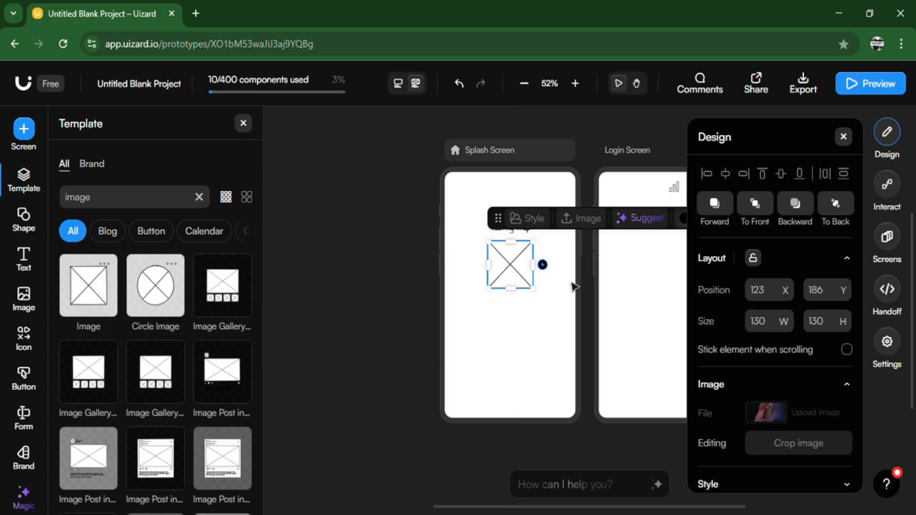
pyautogui.click(843, 138)
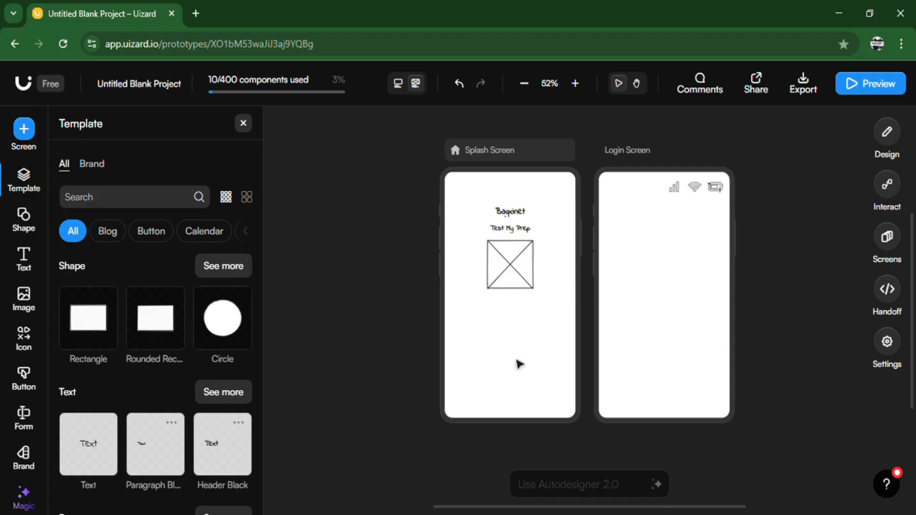
# Add the blue button template to the lower part of the Splash Screen, horizontally centered below the image placeholder
pyautogui.click(162, 236)
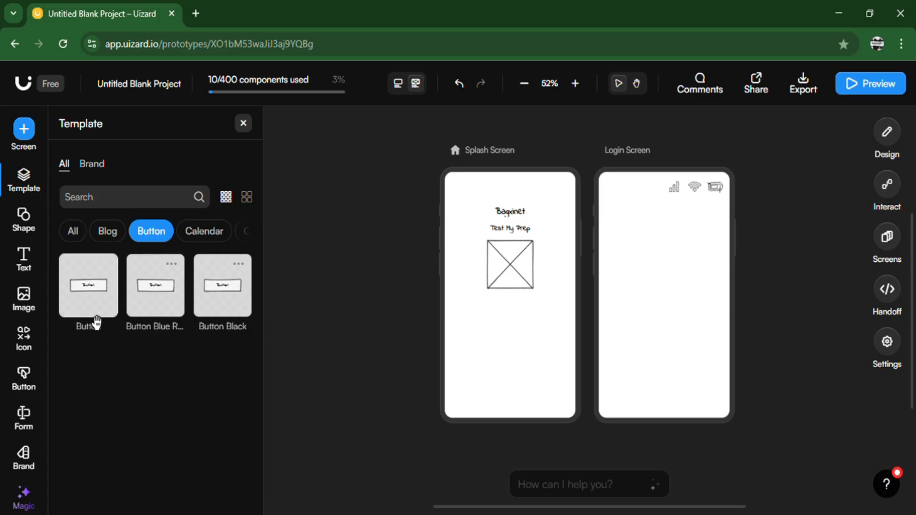
pyautogui.moveTo(98, 322)
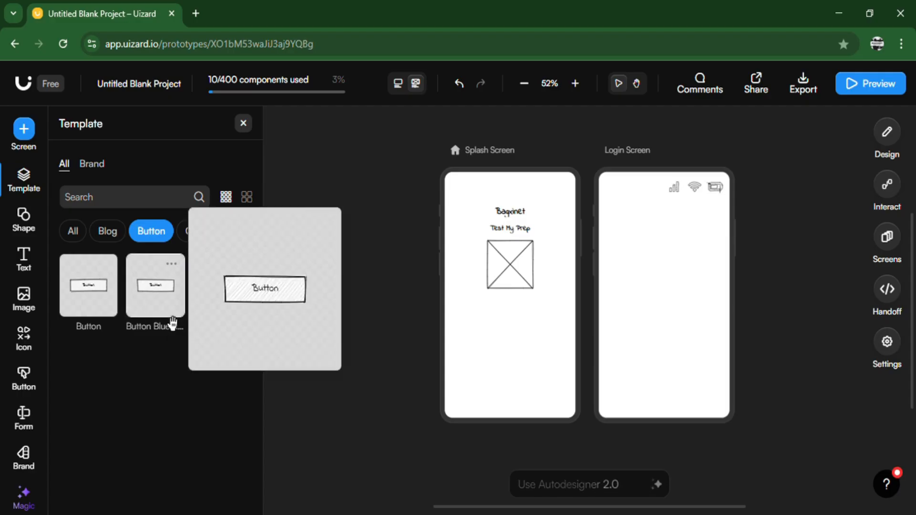
pyautogui.moveTo(241, 315)
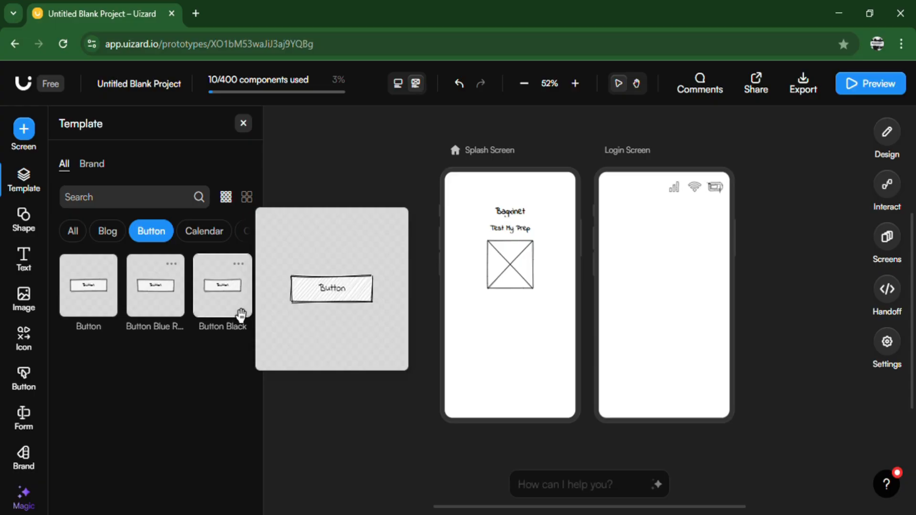
pyautogui.moveTo(161, 307)
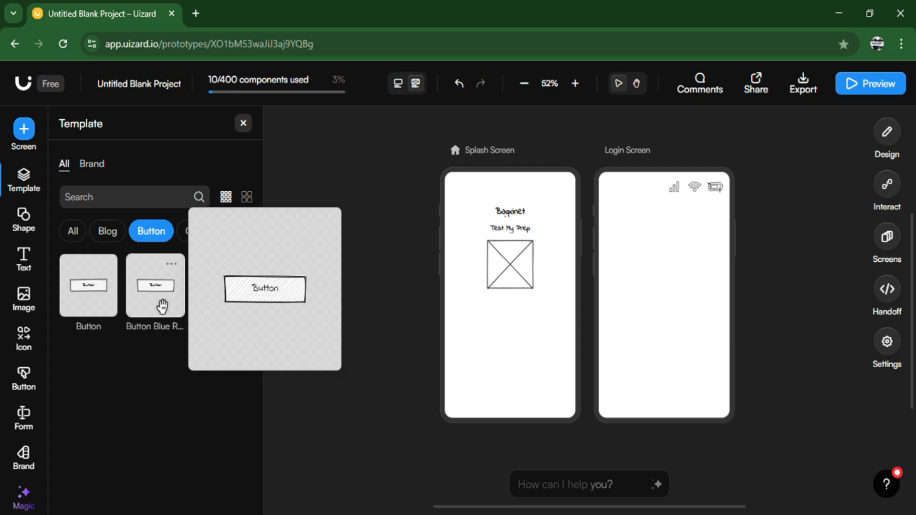
pyautogui.moveTo(314, 305); pyautogui.dragTo(517, 368)
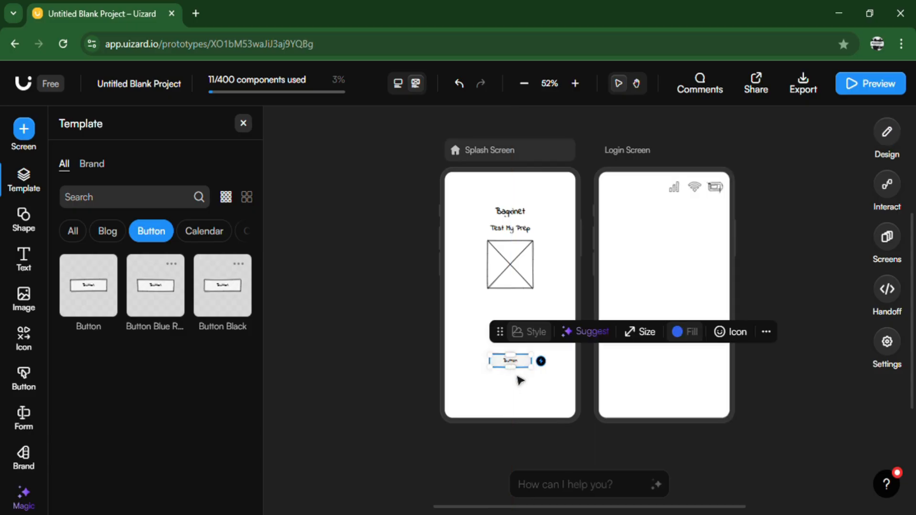
# Widen the button on both sides to about 335, leaving a margin of about 20 at the Splash Screen's edges
pyautogui.doubleClick(519, 366)
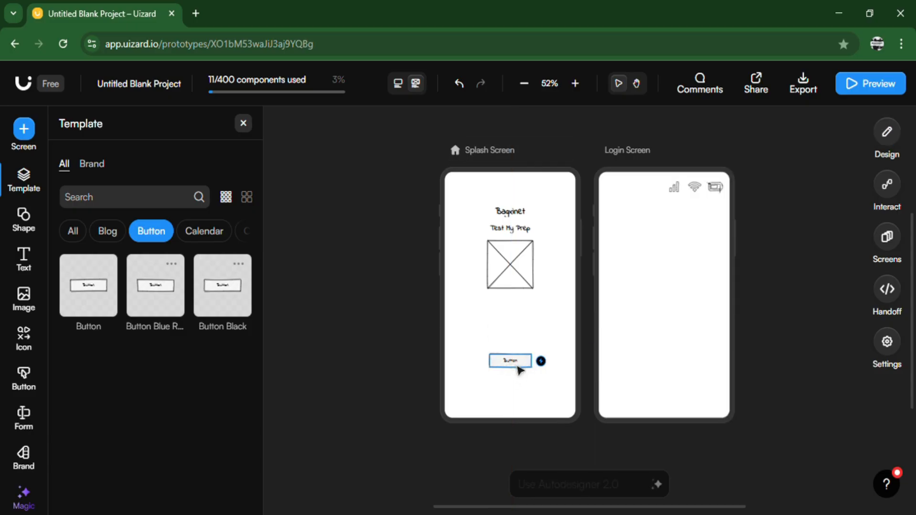
pyautogui.press('Escape')
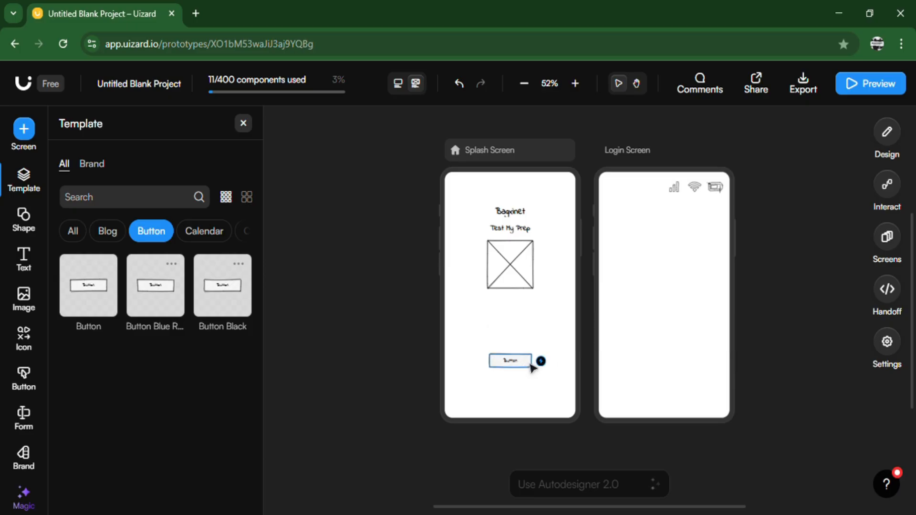
pyautogui.moveTo(544, 372); pyautogui.dragTo(578, 364)
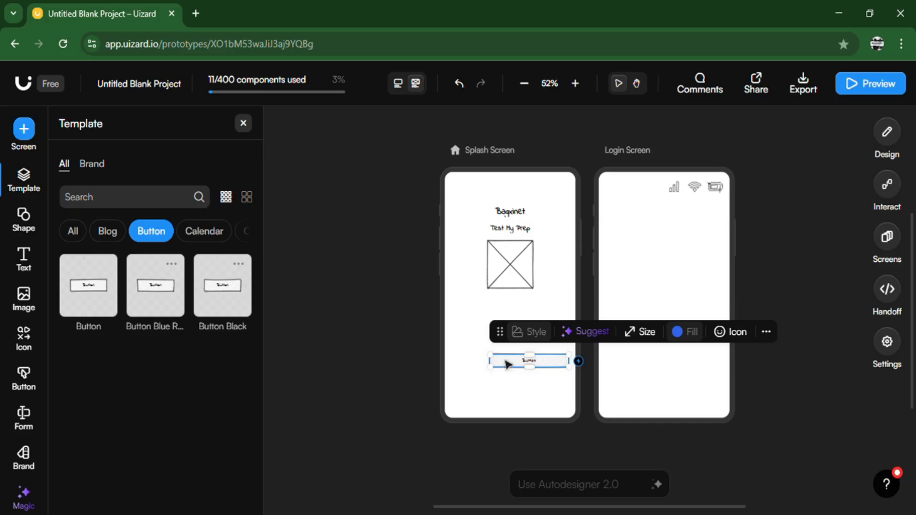
pyautogui.moveTo(500, 369); pyautogui.dragTo(461, 370)
# Enlarge the image placeholder to match the button's width and extend it down to just above the button
pyautogui.click(529, 264)
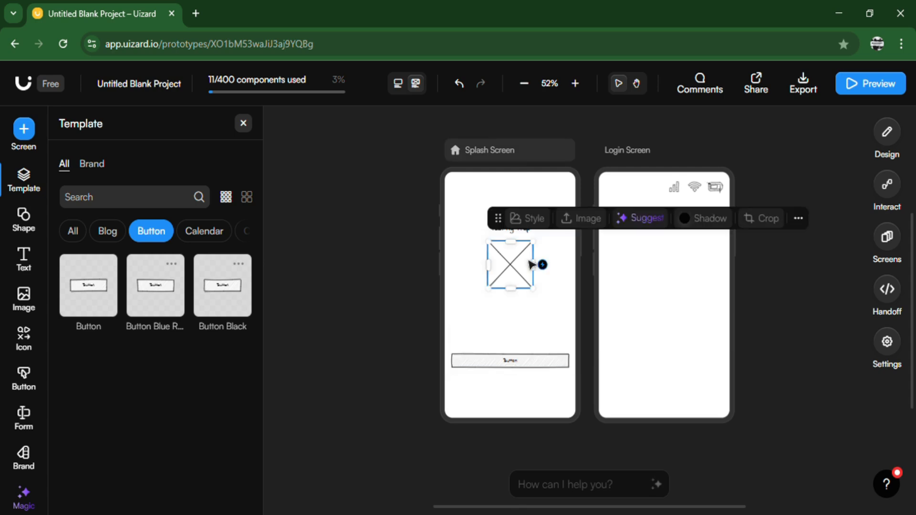
pyautogui.moveTo(552, 272); pyautogui.dragTo(577, 272)
pyautogui.moveTo(488, 273); pyautogui.dragTo(461, 275)
pyautogui.moveTo(520, 303); pyautogui.dragTo(518, 362)
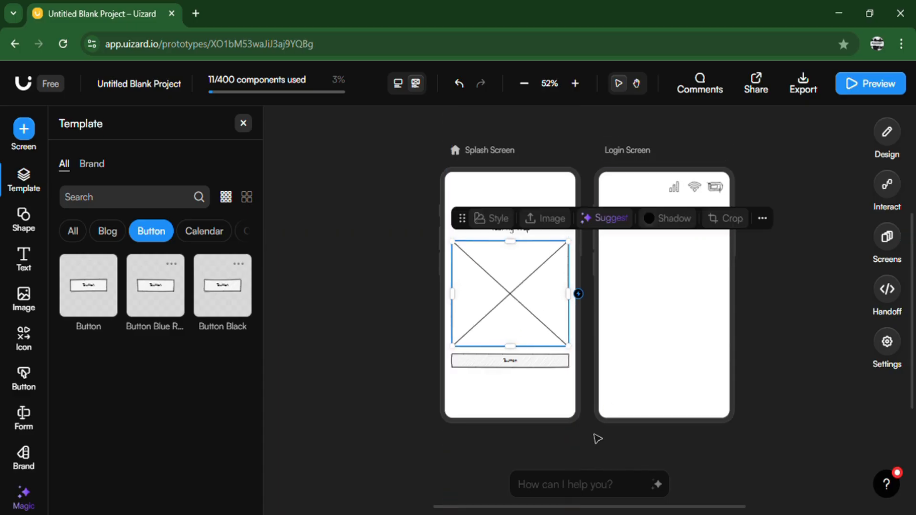
pyautogui.click(598, 438)
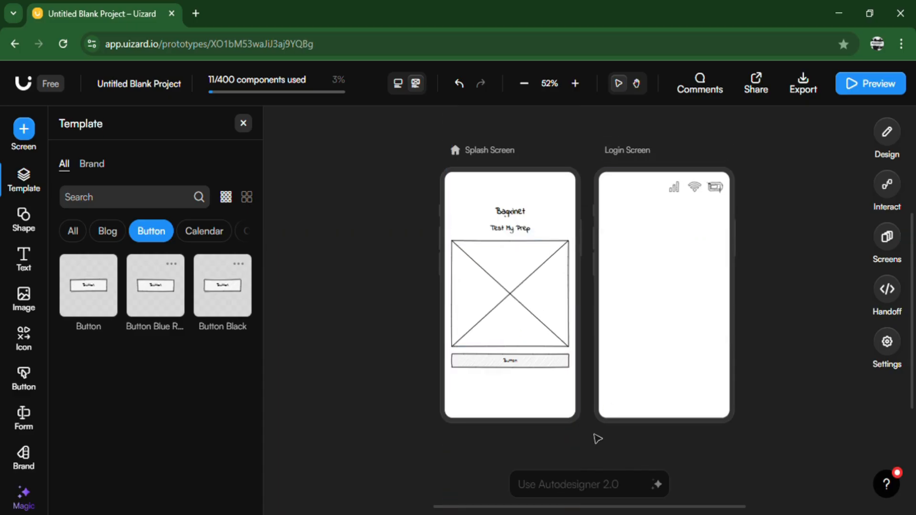
# Replace the Splash Screen button's label with "Lets Begin"
pyautogui.click(516, 363)
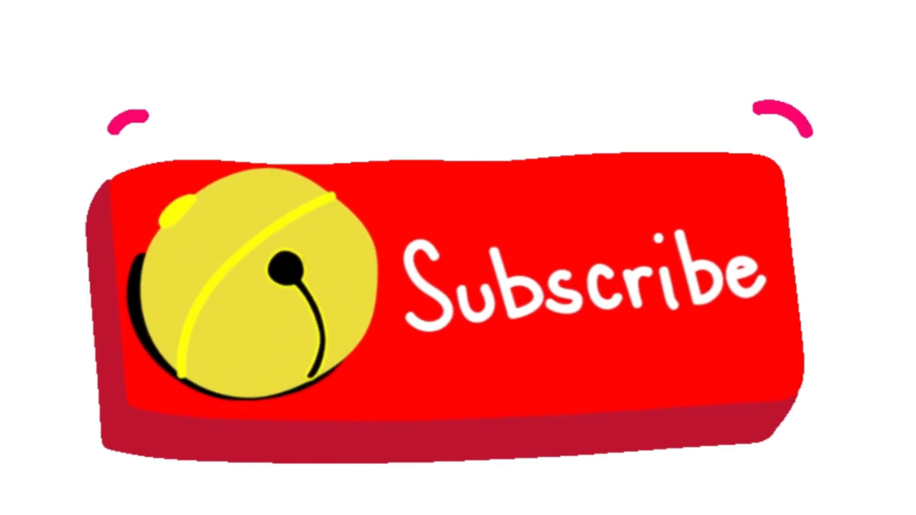
pyautogui.doubleClick(514, 363)
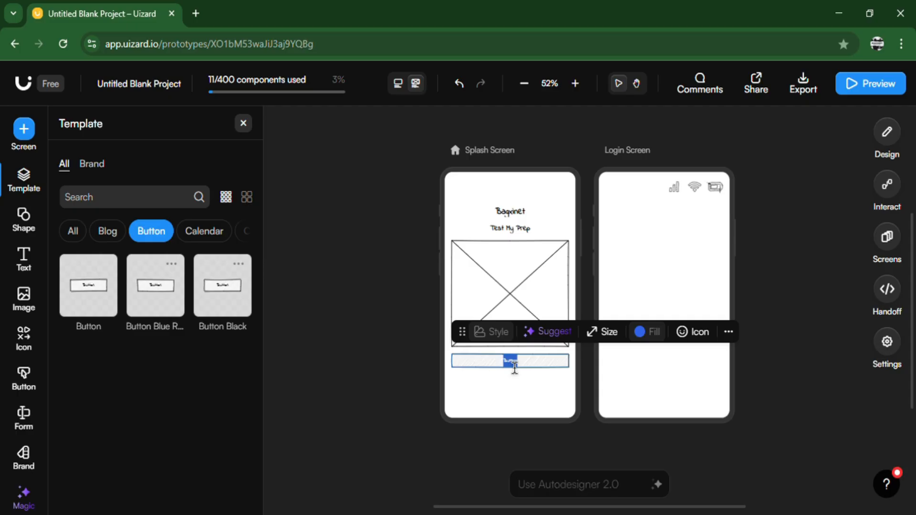
pyautogui.press('BackSpace')
pyautogui.write('Lets Studyim')
pyautogui.press('BackSpace')
# Set the "Lets Begin" label's font size to 18 and its font to Rubik
pyautogui.moveTo(532, 371); pyautogui.dragTo(506, 371)
pyautogui.click(729, 333)
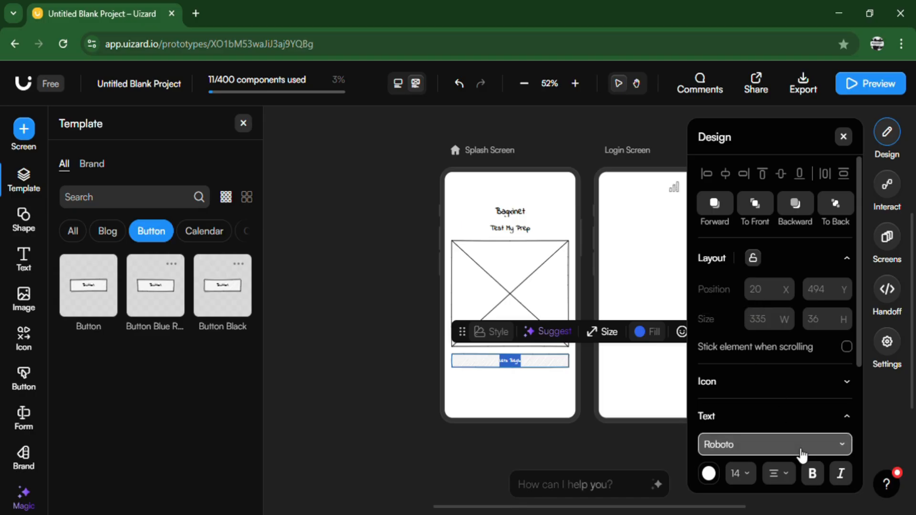
pyautogui.click(752, 477)
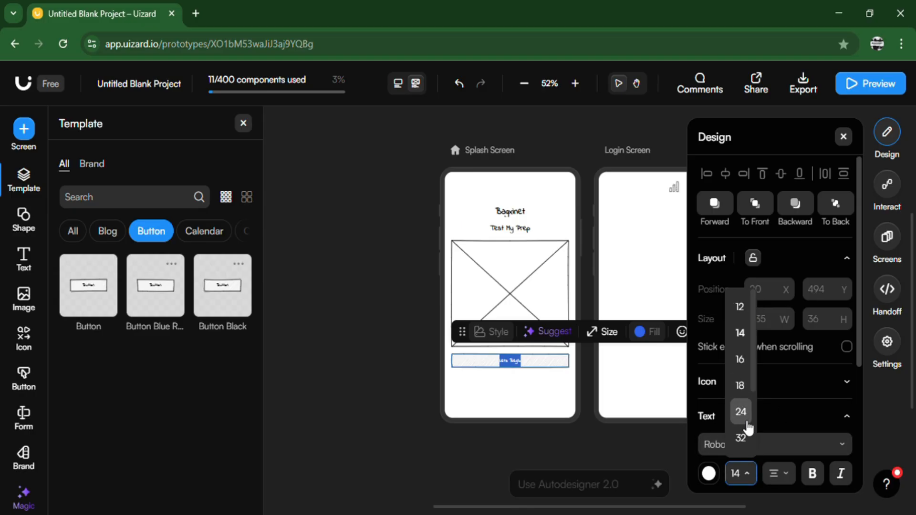
pyautogui.click(747, 393)
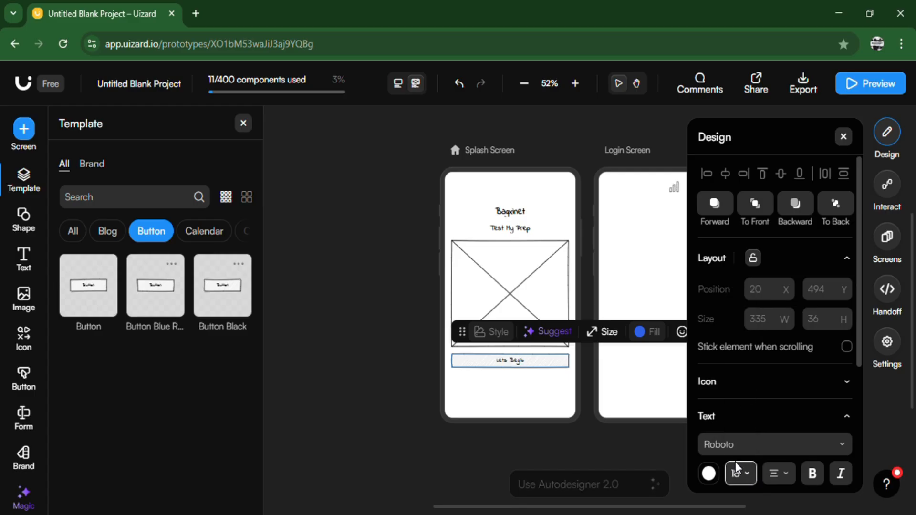
pyautogui.click(847, 450)
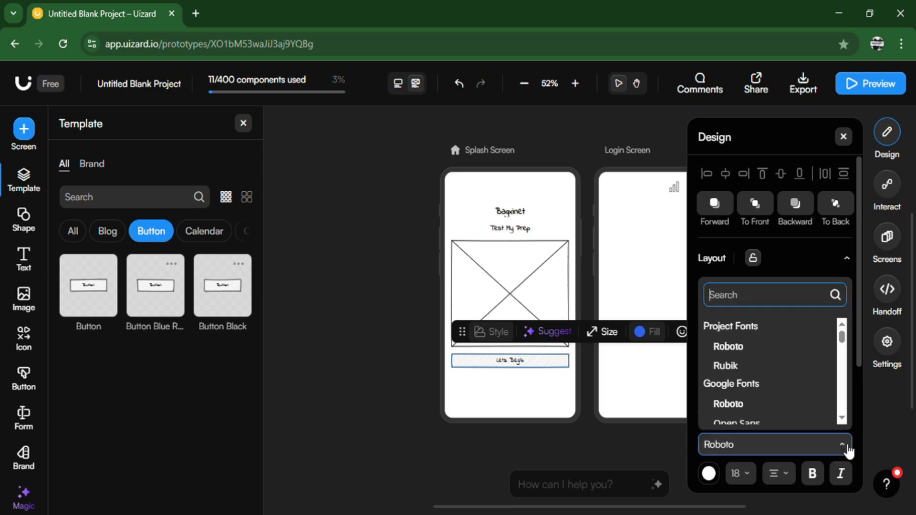
pyautogui.click(808, 367)
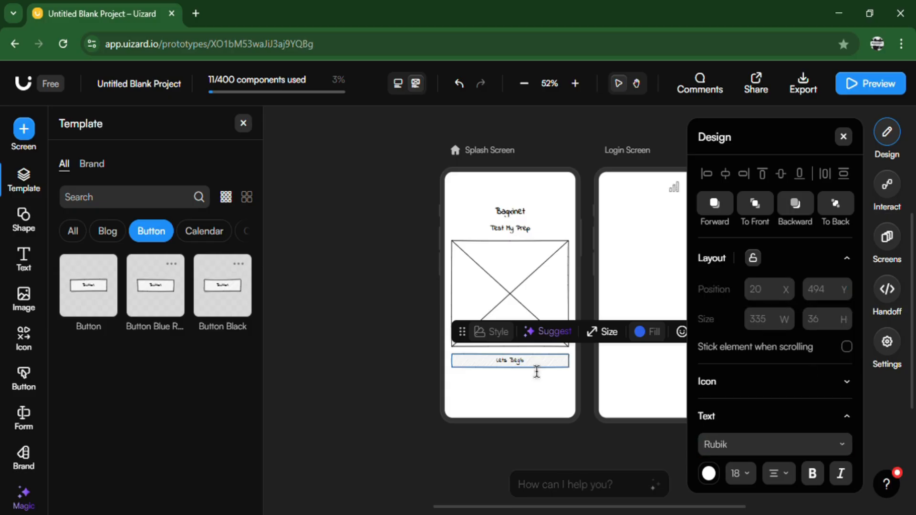
pyautogui.moveTo(537, 372); pyautogui.dragTo(481, 371)
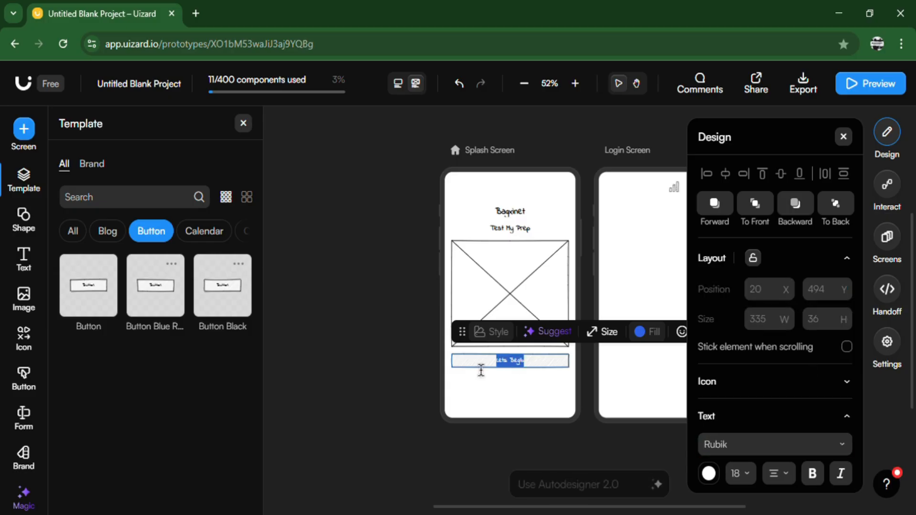
# Set the Splash Screen button label's font size to 24 and correct its text to "Let's Begin"
pyautogui.click(744, 474)
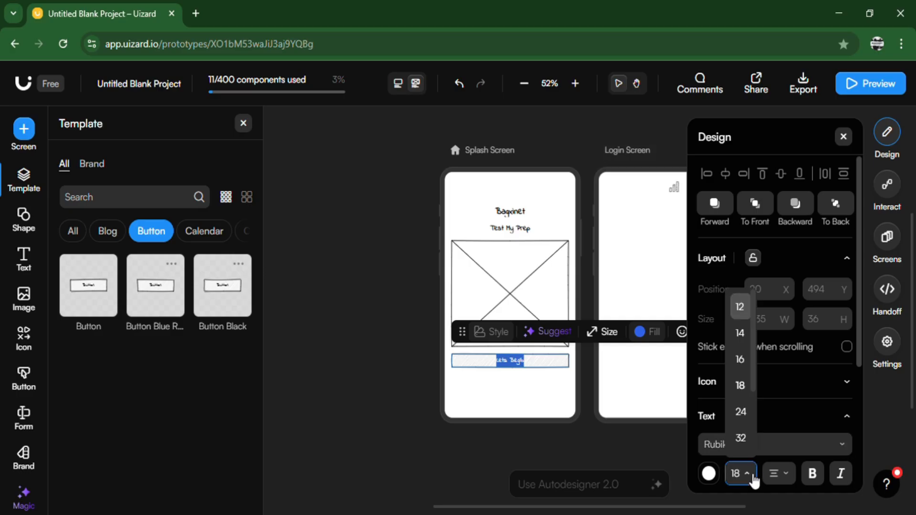
pyautogui.click(751, 414)
pyautogui.click(347, 303)
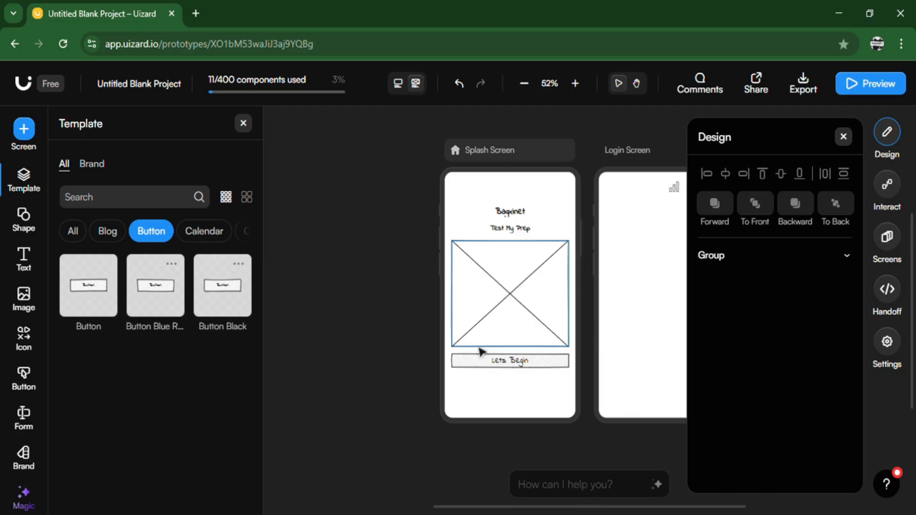
pyautogui.click(508, 367)
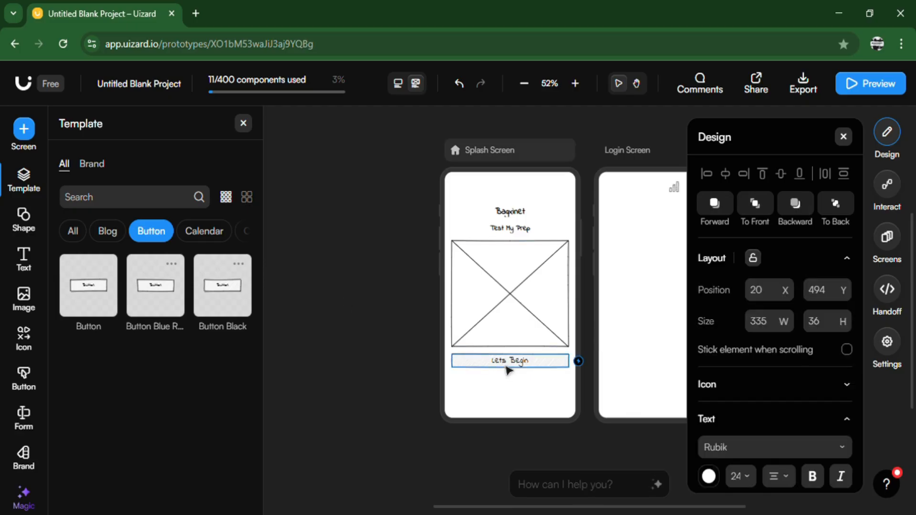
pyautogui.click(378, 325)
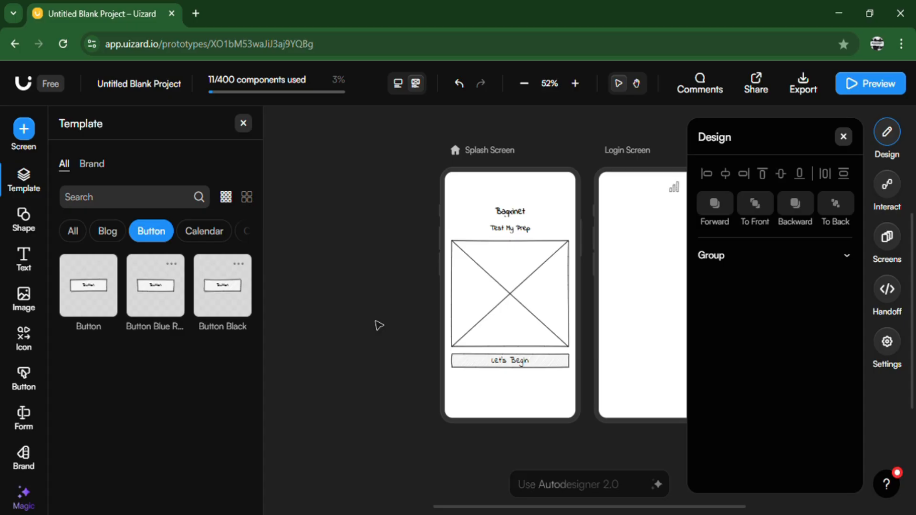
pyautogui.click(843, 137)
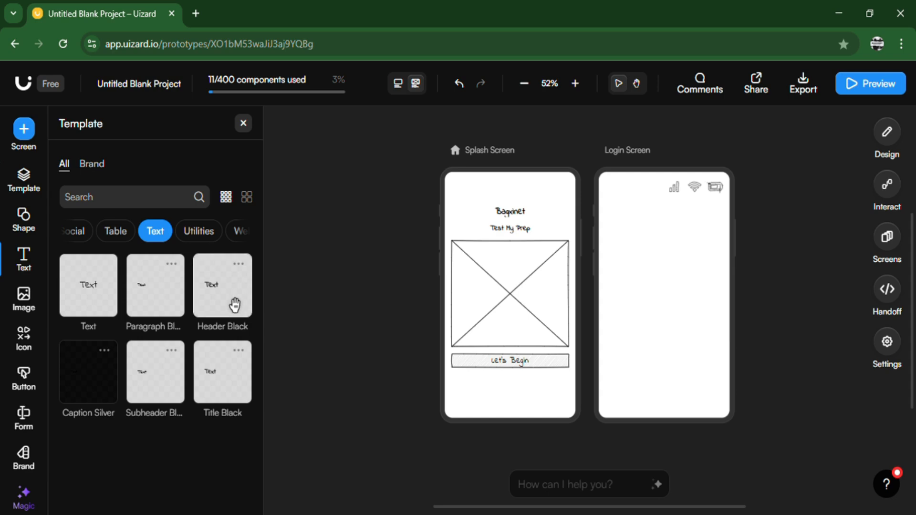
# Add a Header Black text at the top of the Login Screen, starting 20 from its edge and about 335 wide
pyautogui.moveTo(233, 308)
pyautogui.moveTo(236, 308); pyautogui.dragTo(492, 282)
pyautogui.moveTo(554, 251); pyautogui.dragTo(737, 215)
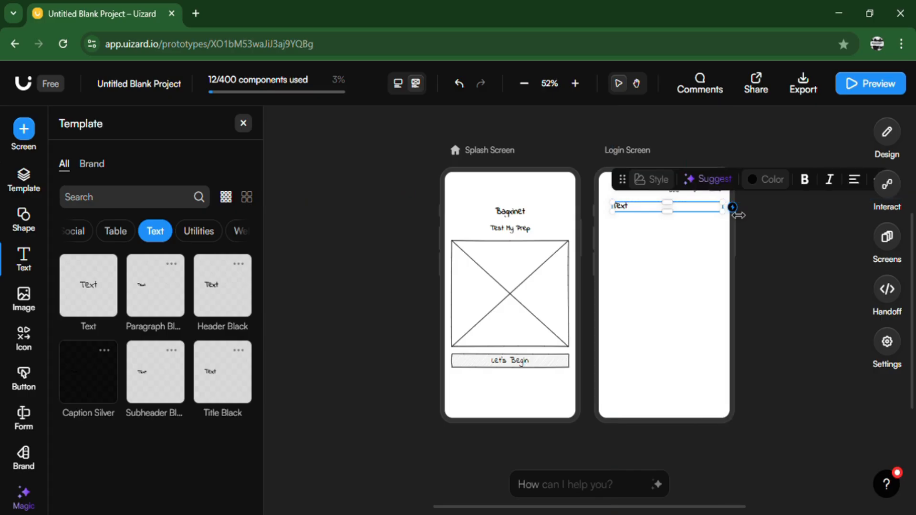
pyautogui.moveTo(621, 216); pyautogui.dragTo(614, 214)
# Center-align the Login Screen heading's text and set its font to Rubik
pyautogui.doubleClick(634, 213)
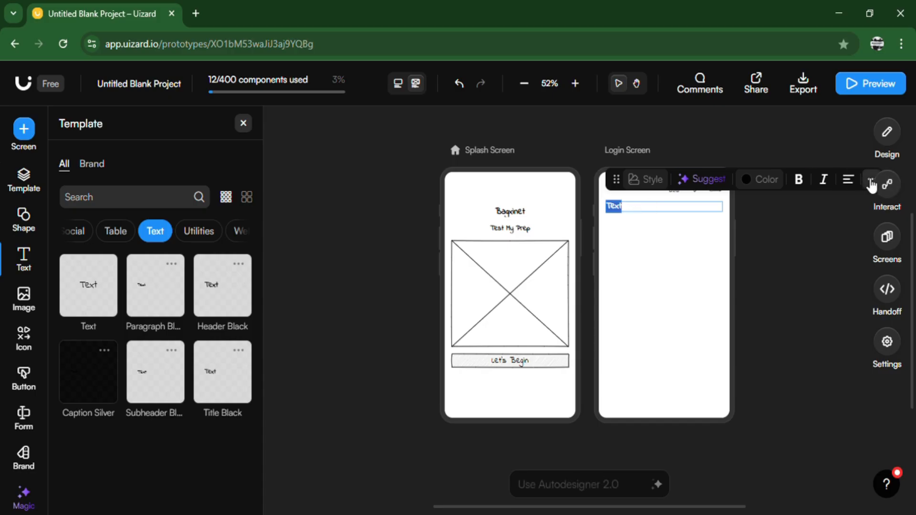
pyautogui.click(869, 185)
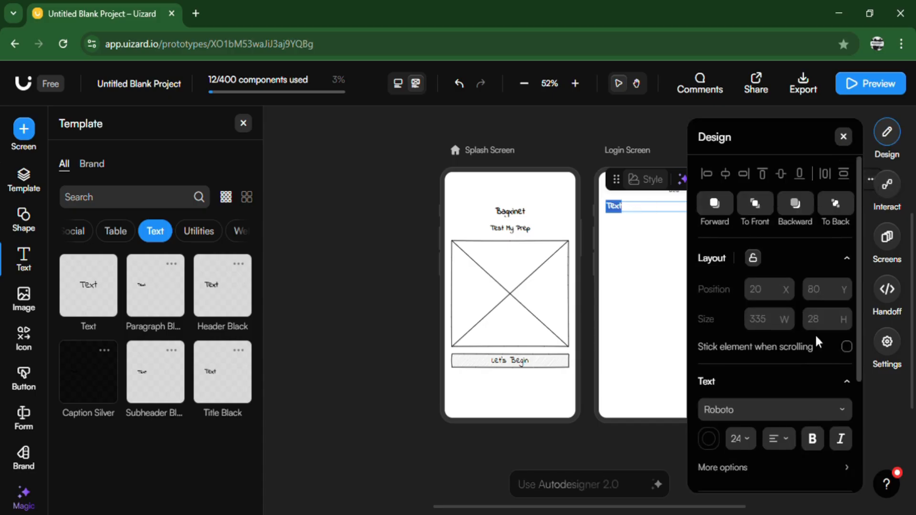
pyautogui.click(781, 439)
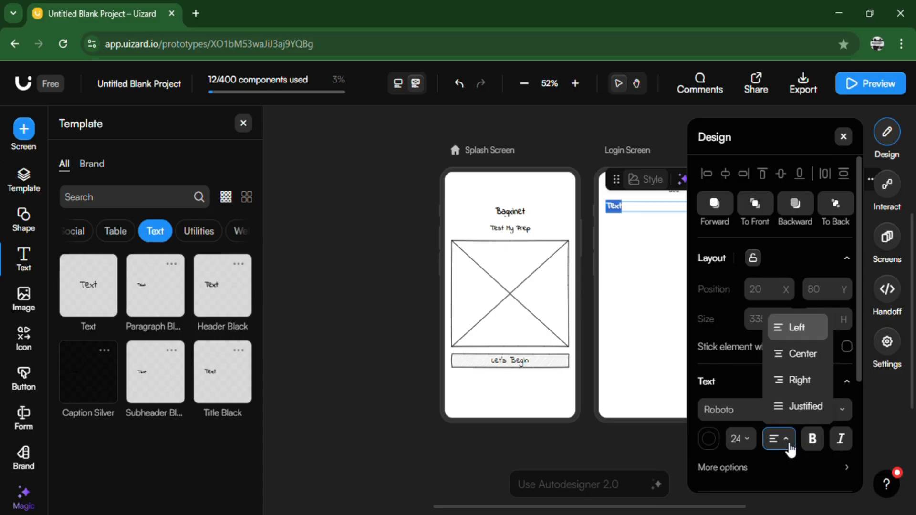
pyautogui.click(798, 355)
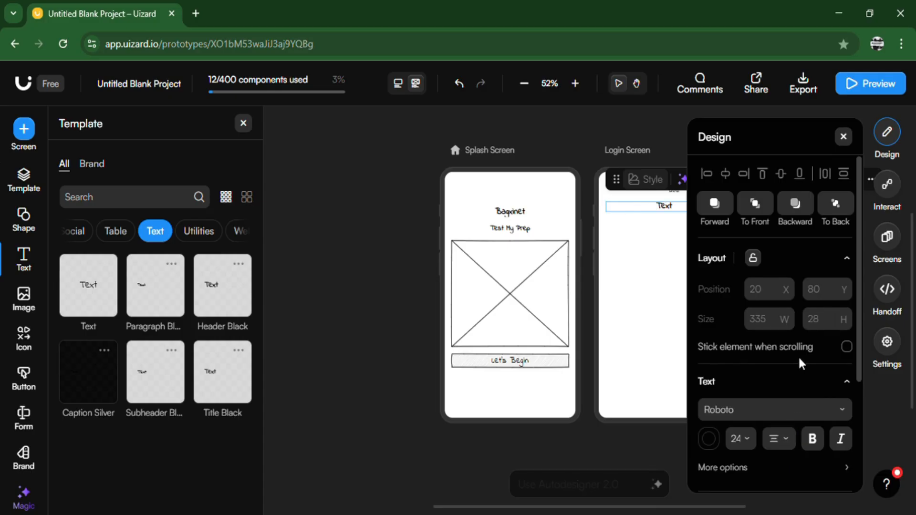
pyautogui.click(840, 411)
pyautogui.click(820, 333)
pyautogui.click(663, 253)
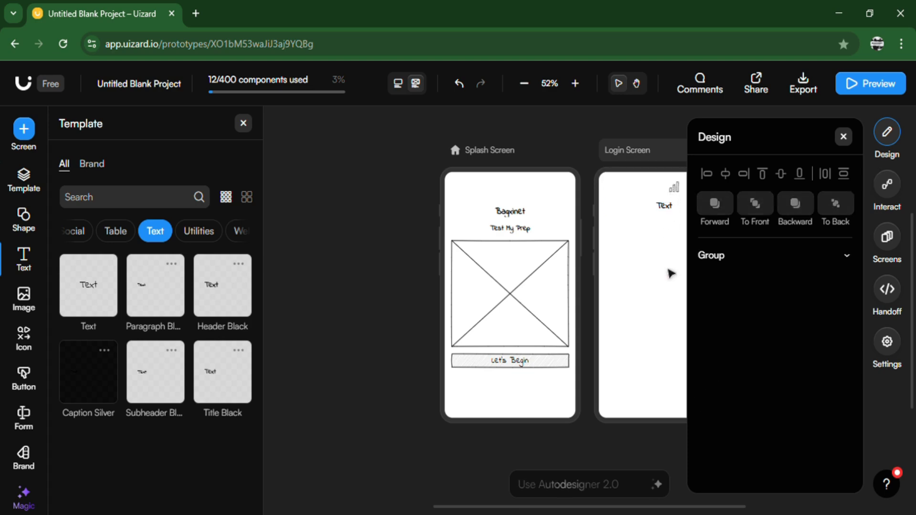
pyautogui.click(843, 137)
# Replace the Login Screen heading's placeholder text with "Welcome Back" and check its font settings
pyautogui.click(665, 205)
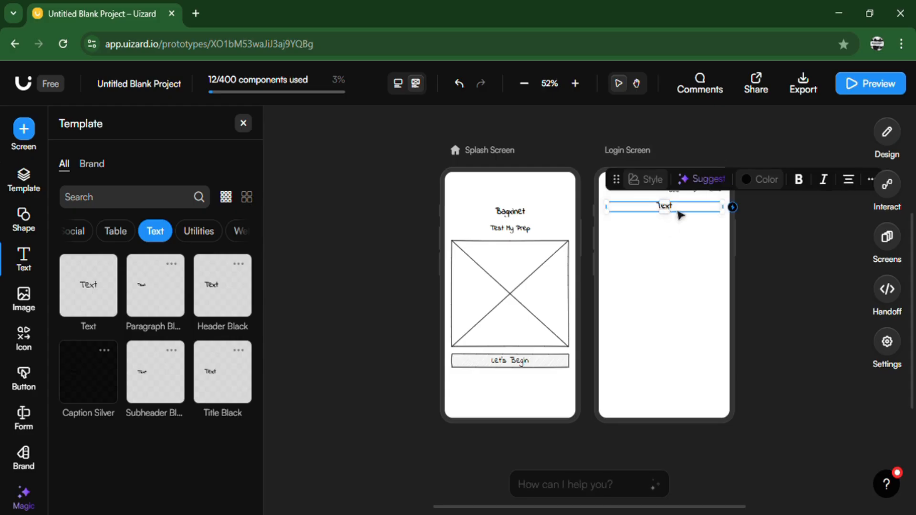
pyautogui.doubleClick(680, 213)
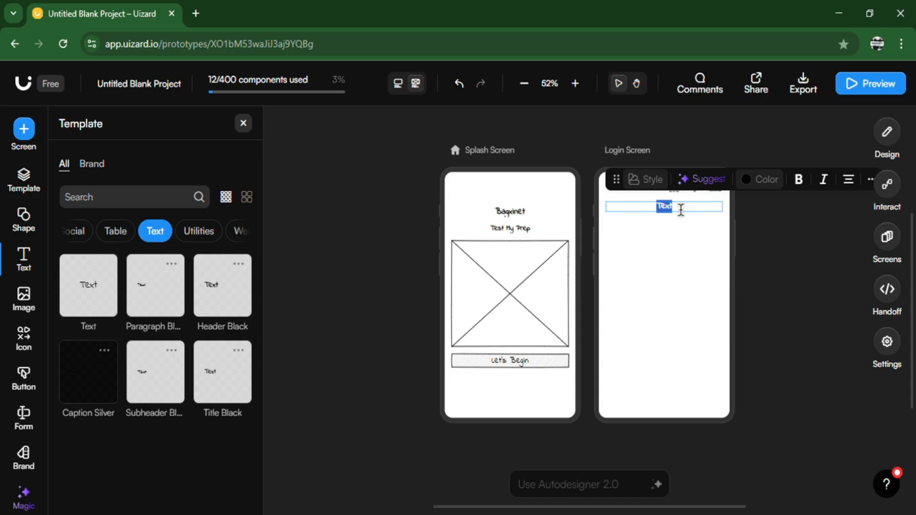
pyautogui.press('BackSpace')
pyautogui.write('welcome')
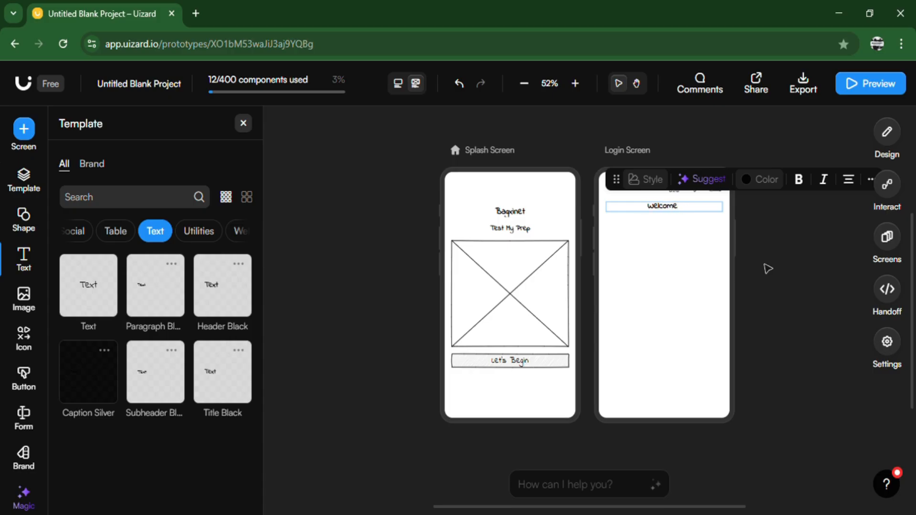
pyautogui.write(' Back')
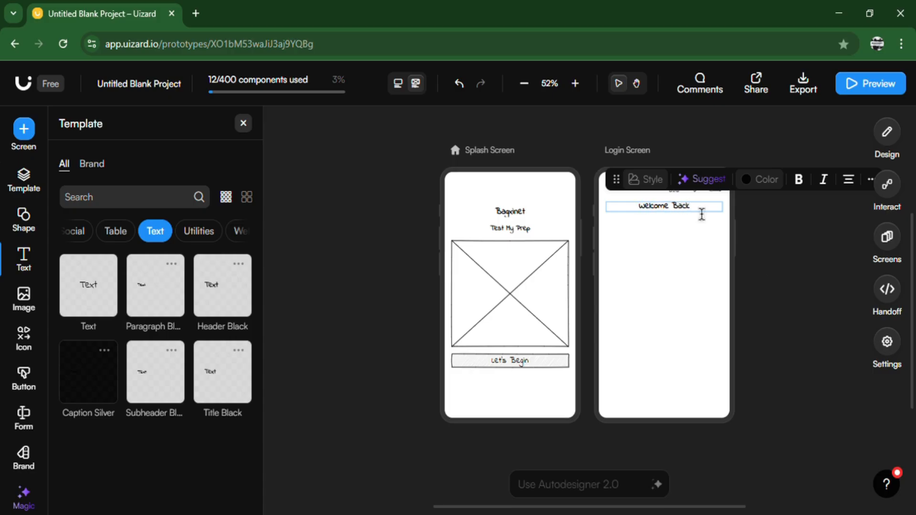
pyautogui.moveTo(701, 213); pyautogui.dragTo(634, 214)
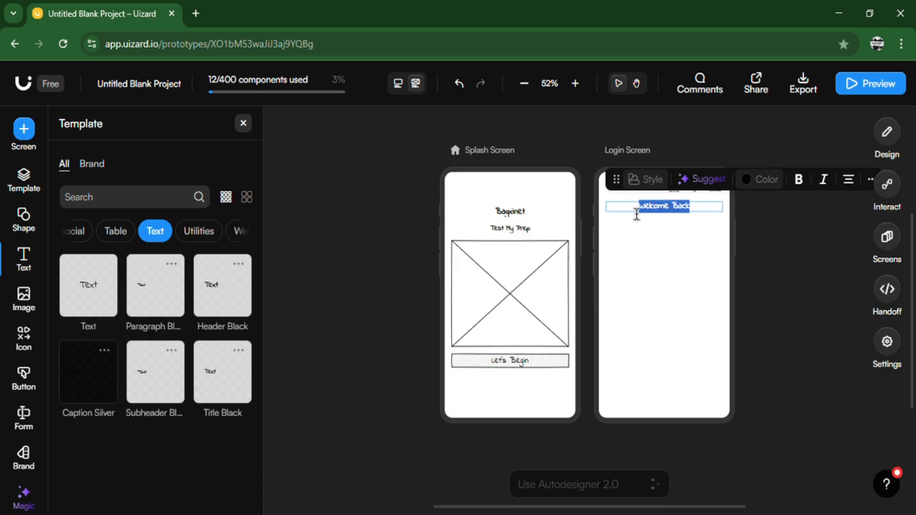
pyautogui.click(869, 180)
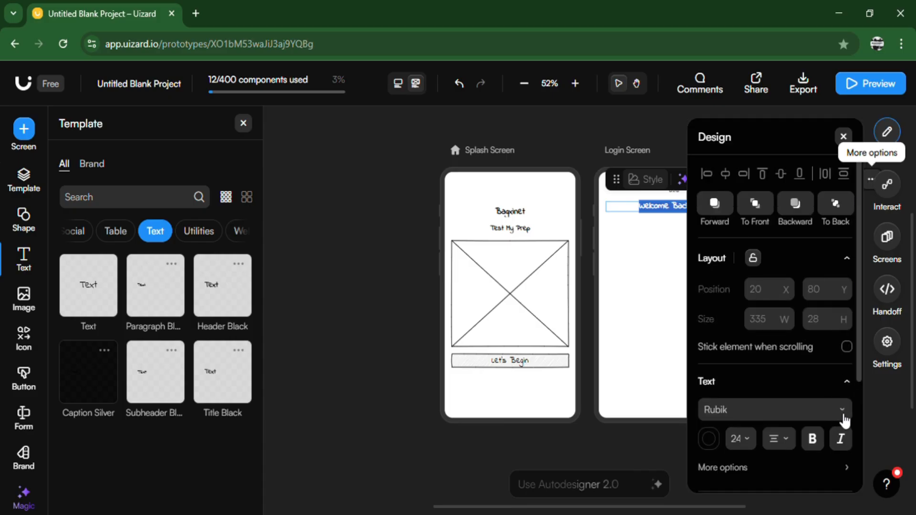
pyautogui.click(644, 293)
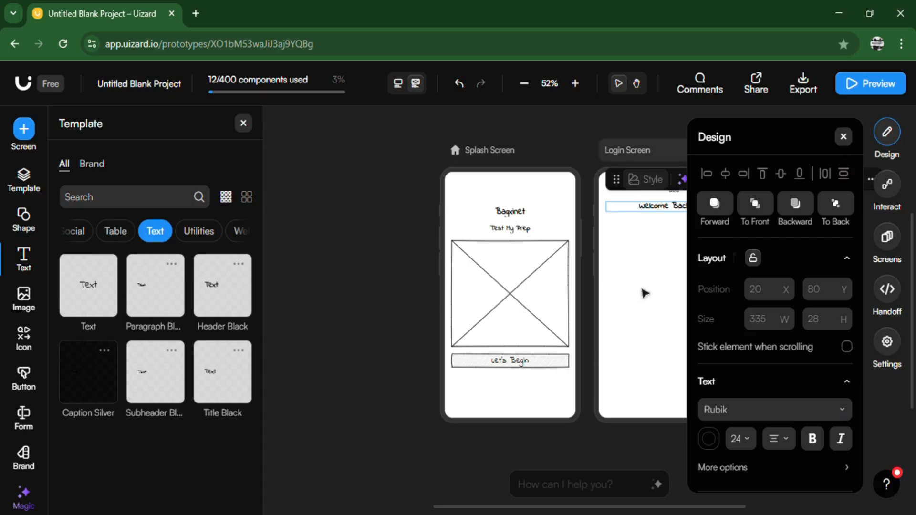
pyautogui.click(844, 138)
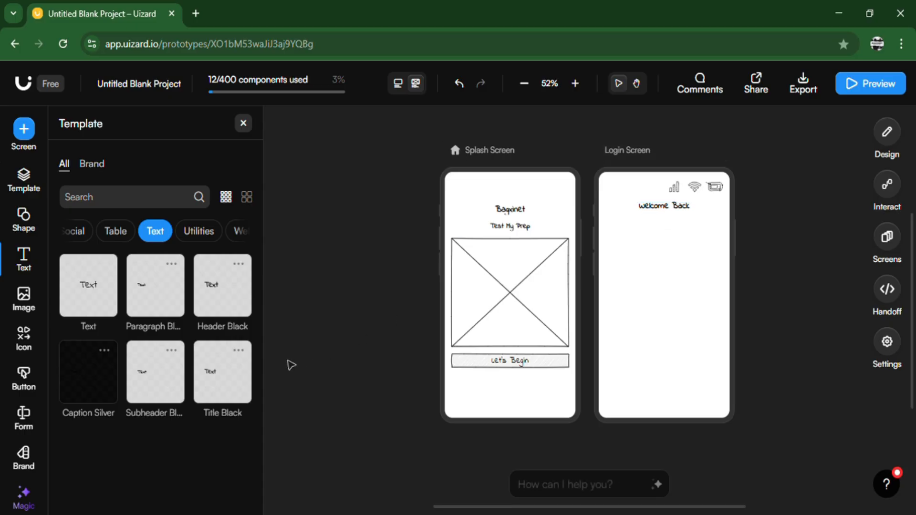
# Add a Title Black text below "Welcome Back" and widen it on both sides to about 341
pyautogui.moveTo(243, 381)
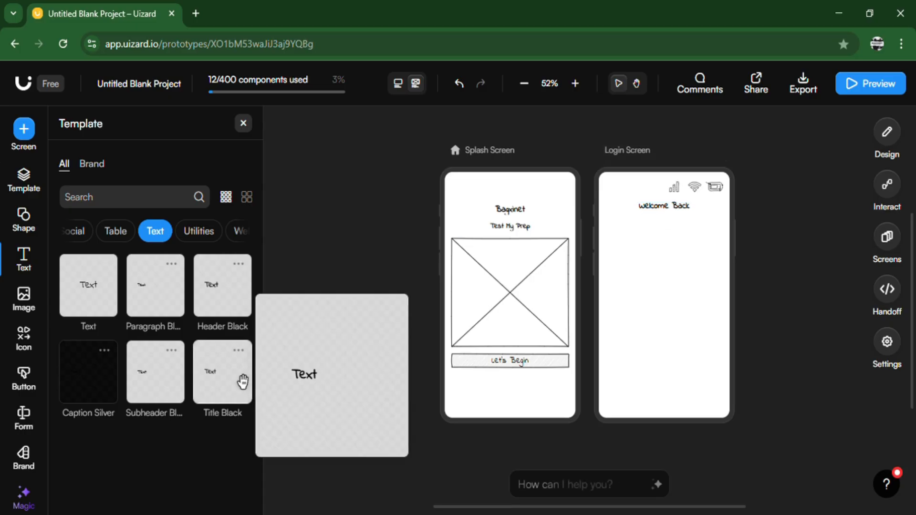
pyautogui.moveTo(242, 382); pyautogui.dragTo(729, 224)
pyautogui.click(704, 226)
pyautogui.click(695, 225)
pyautogui.moveTo(658, 232); pyautogui.dragTo(619, 232)
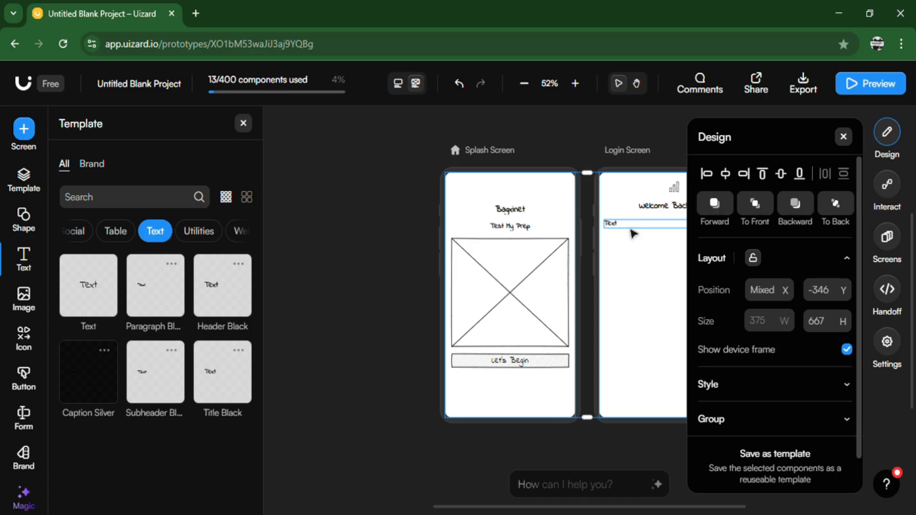
# Center-align the text below "Welcome Back" and set its font to Rubik
pyautogui.click(634, 231)
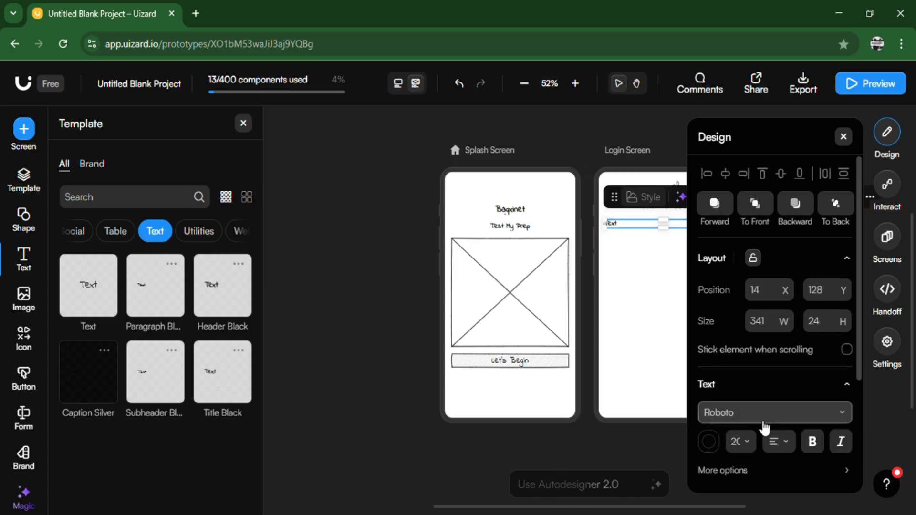
pyautogui.click(792, 444)
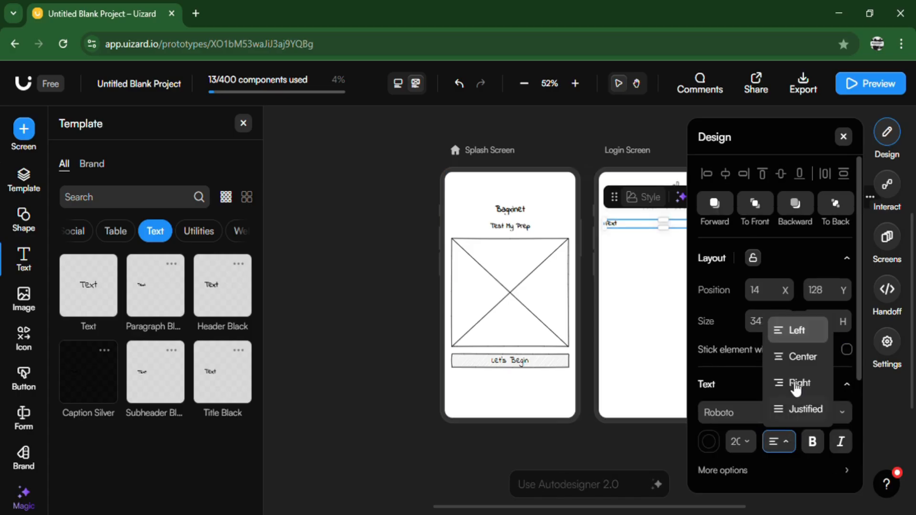
pyautogui.click(801, 358)
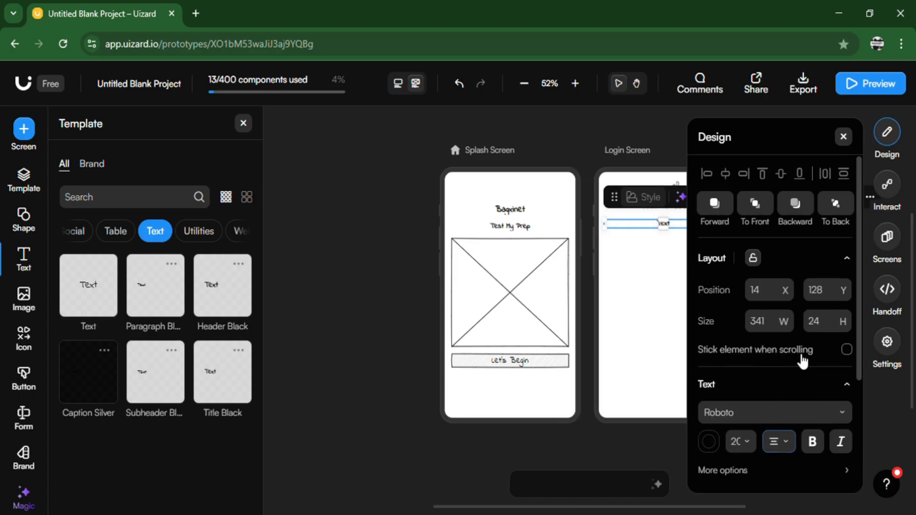
pyautogui.click(844, 416)
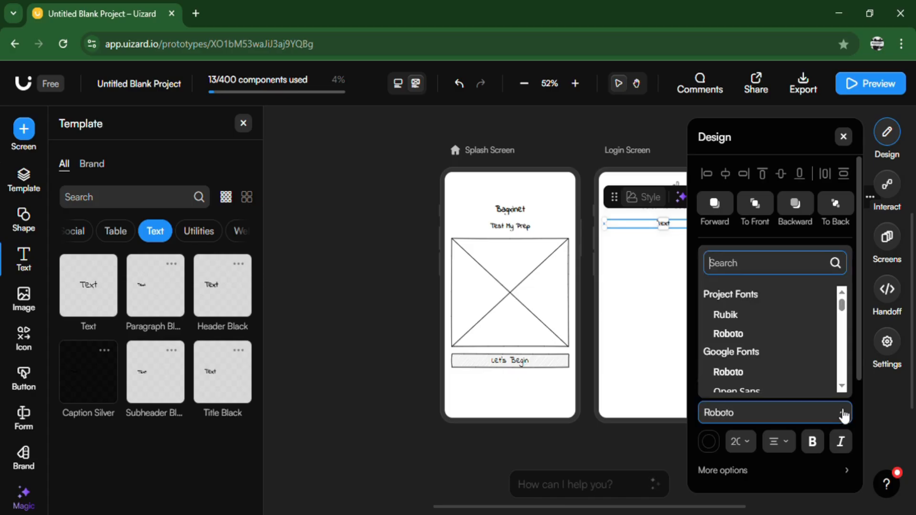
pyautogui.click(815, 318)
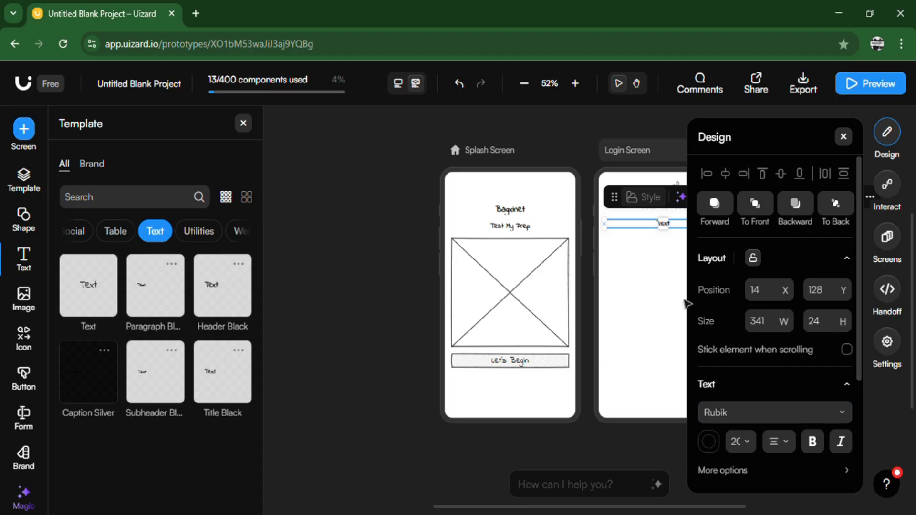
# Replace the placeholder text below "Welcome Back" with "Sign in to your account"
pyautogui.doubleClick(681, 231)
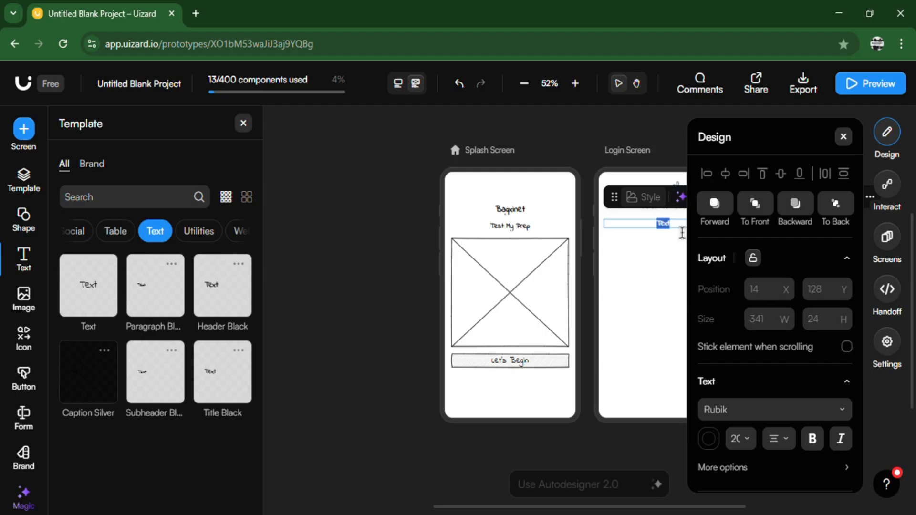
pyautogui.click(843, 137)
pyautogui.click(696, 231)
pyautogui.press('BackSpace')
pyautogui.press('BackSpace')
pyautogui.press('BackSpace')
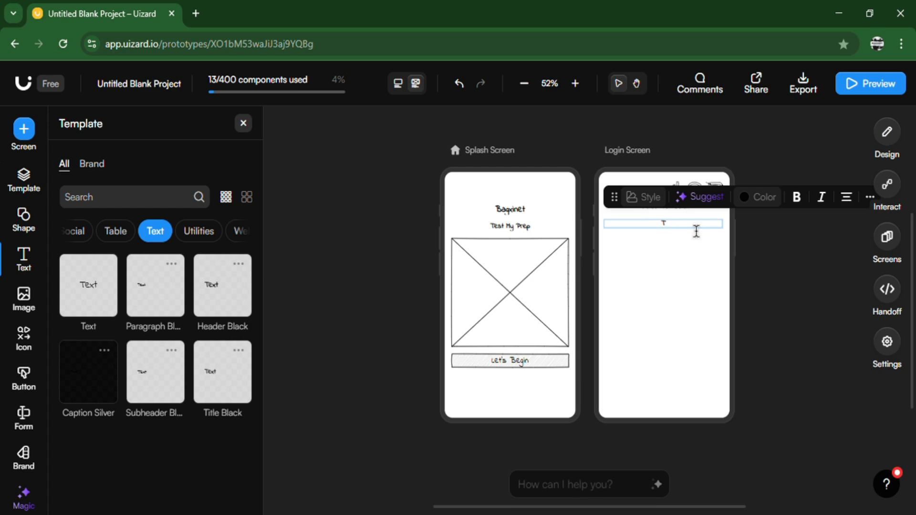
pyautogui.write('Sign in to your account')
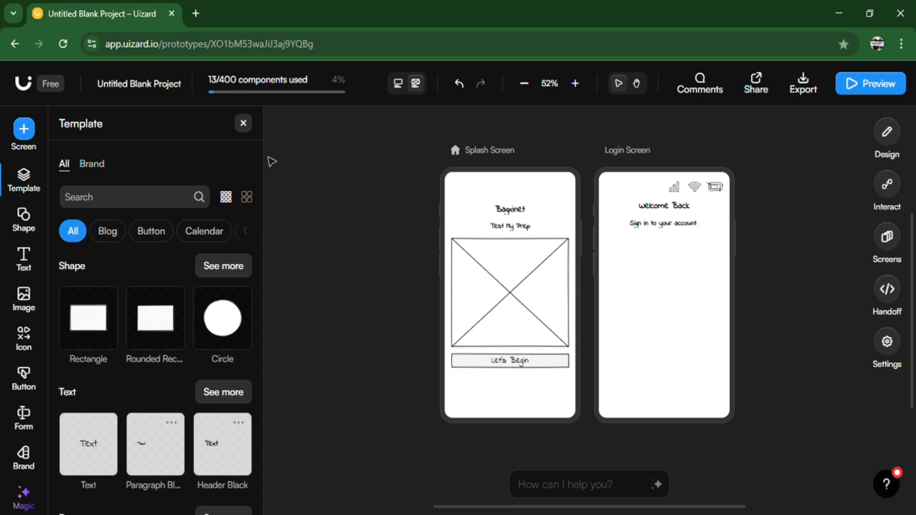
# Add an Input Field form component to the Login Screen, centered just below "Sign in to your account"
pyautogui.click(28, 427)
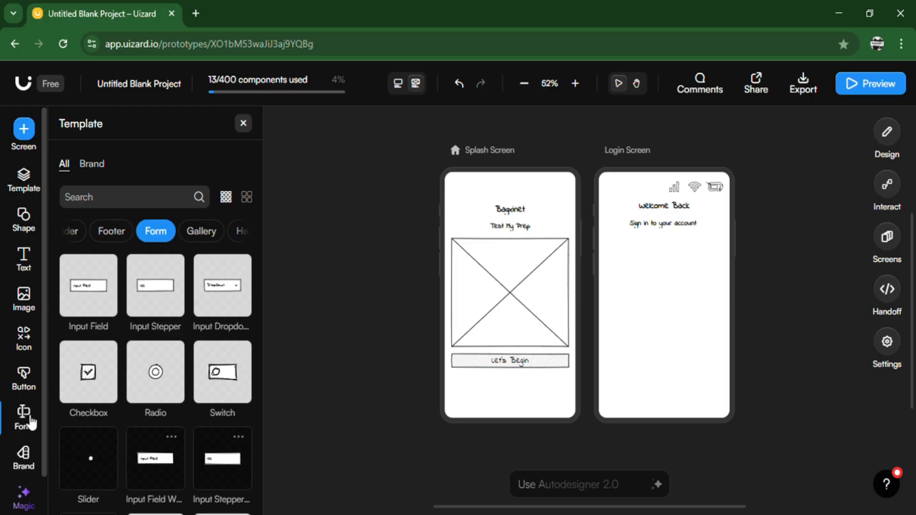
pyautogui.moveTo(112, 312)
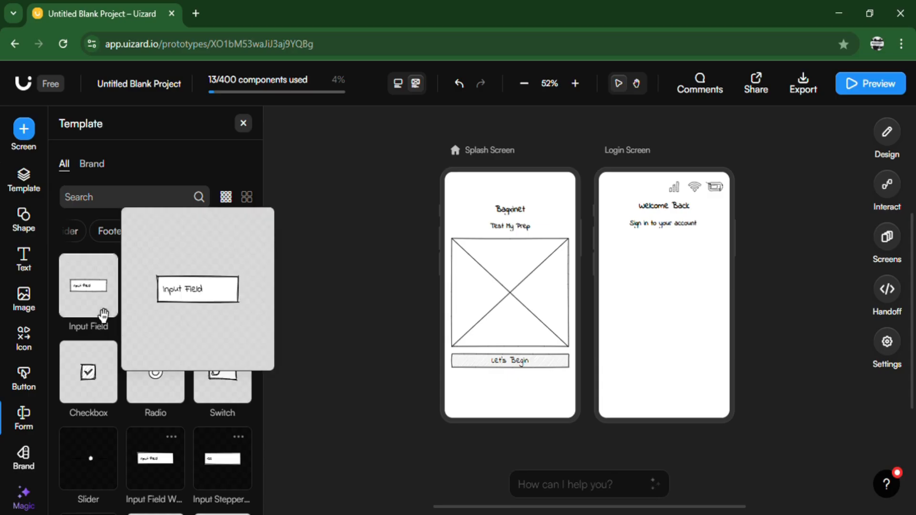
pyautogui.click(103, 315)
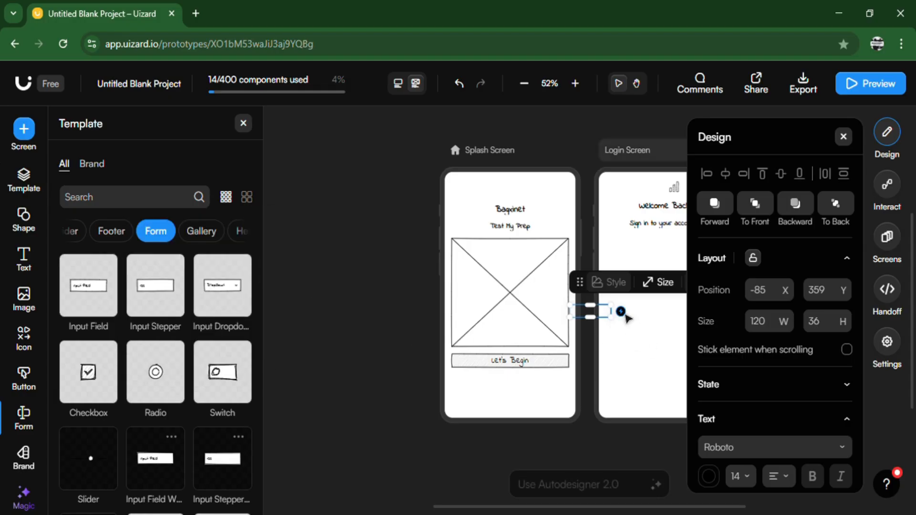
pyautogui.click(637, 329)
pyautogui.moveTo(607, 316); pyautogui.dragTo(684, 250)
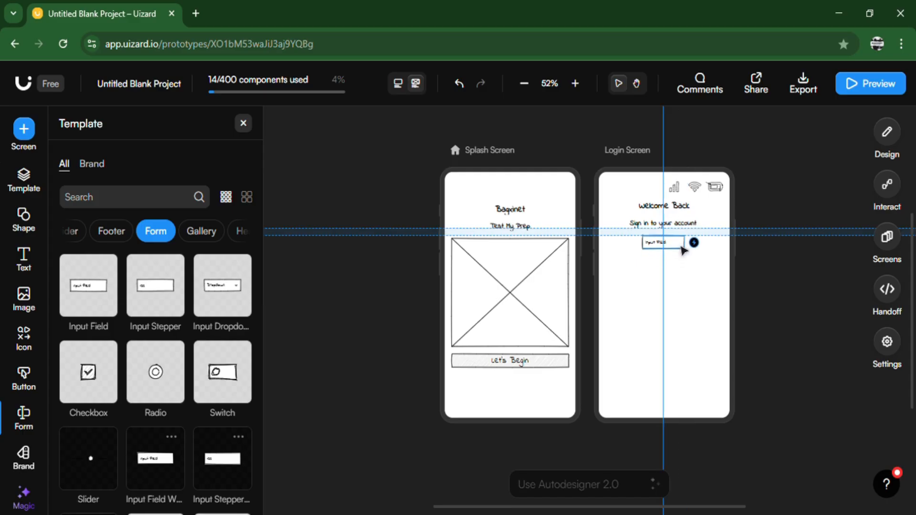
# Widen the input field below "Sign in to your account" on both sides to 335 and set its font to Rubik
pyautogui.moveTo(683, 250); pyautogui.dragTo(723, 244)
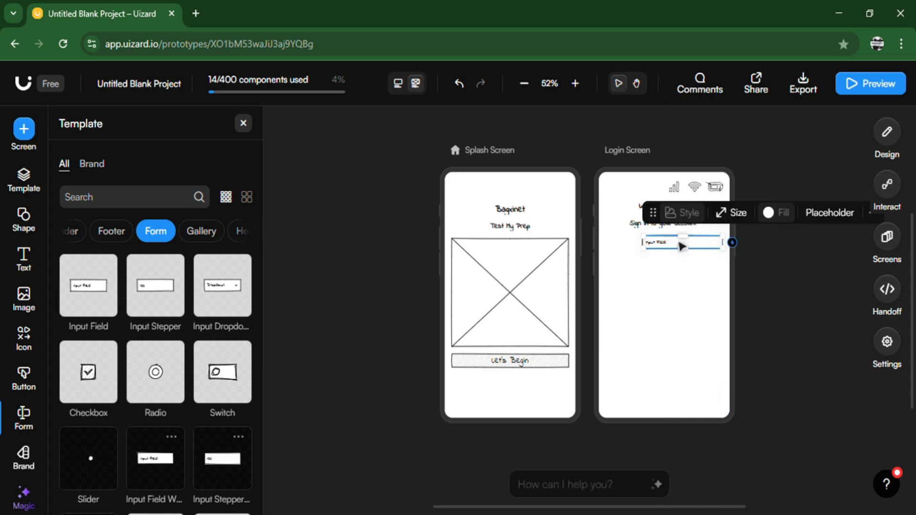
pyautogui.moveTo(654, 250); pyautogui.dragTo(617, 253)
pyautogui.doubleClick(645, 250)
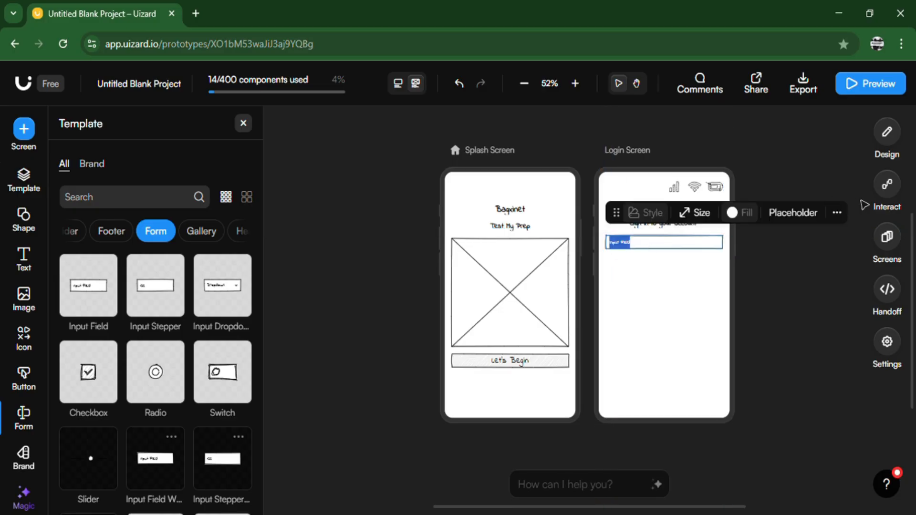
pyautogui.click(838, 213)
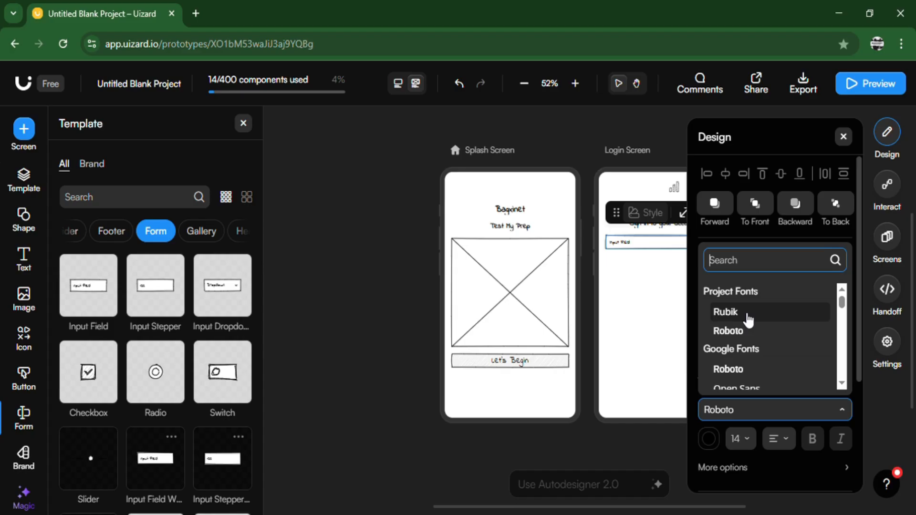
pyautogui.click(742, 313)
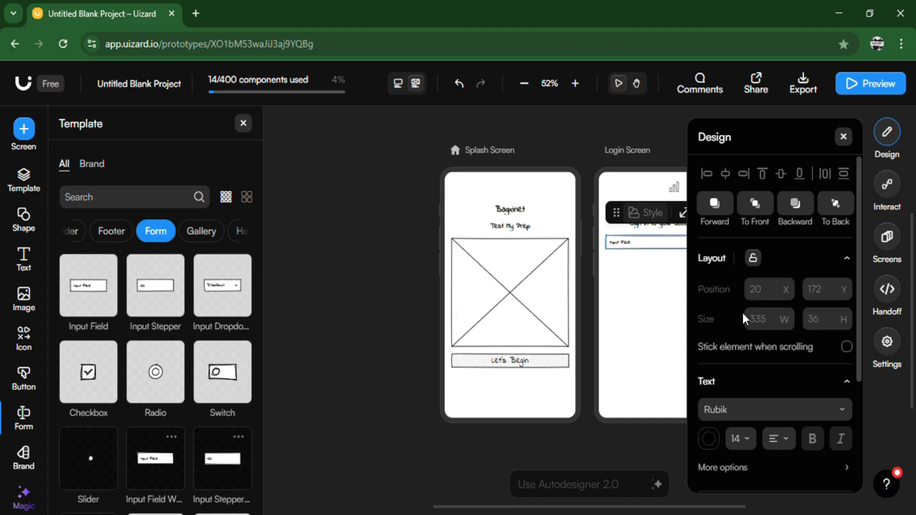
# Set the input field's text size to 18 and align it left
pyautogui.click(751, 444)
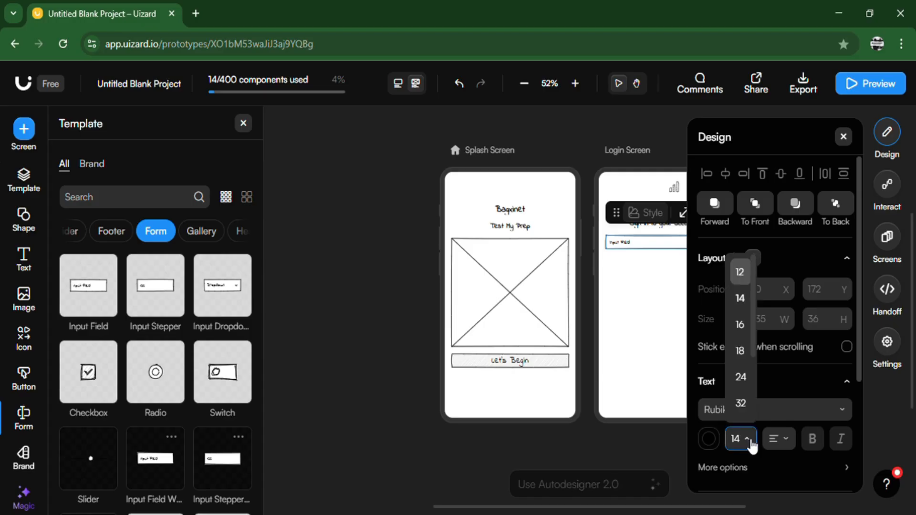
pyautogui.click(749, 352)
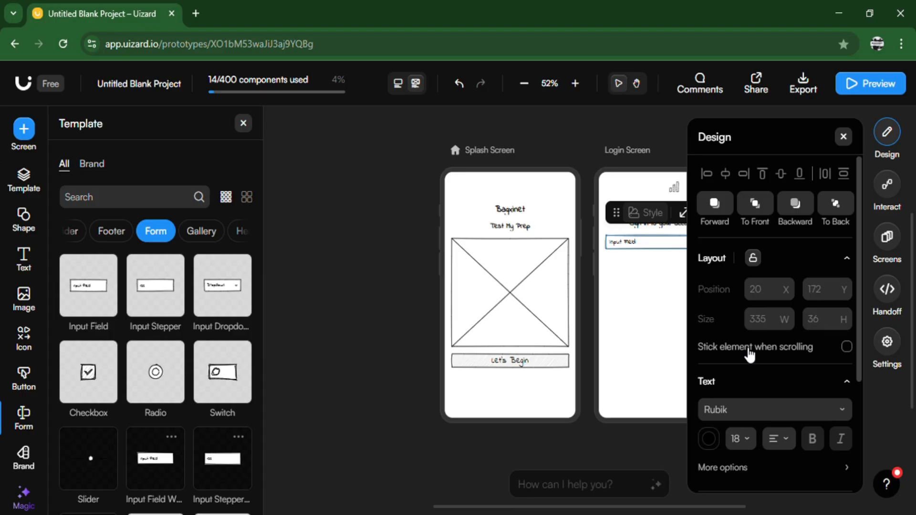
pyautogui.click(779, 439)
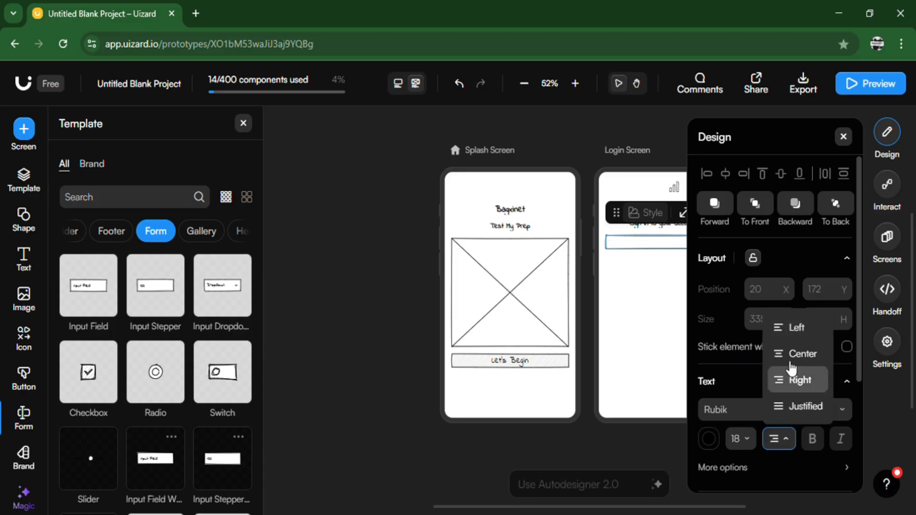
pyautogui.click(790, 331)
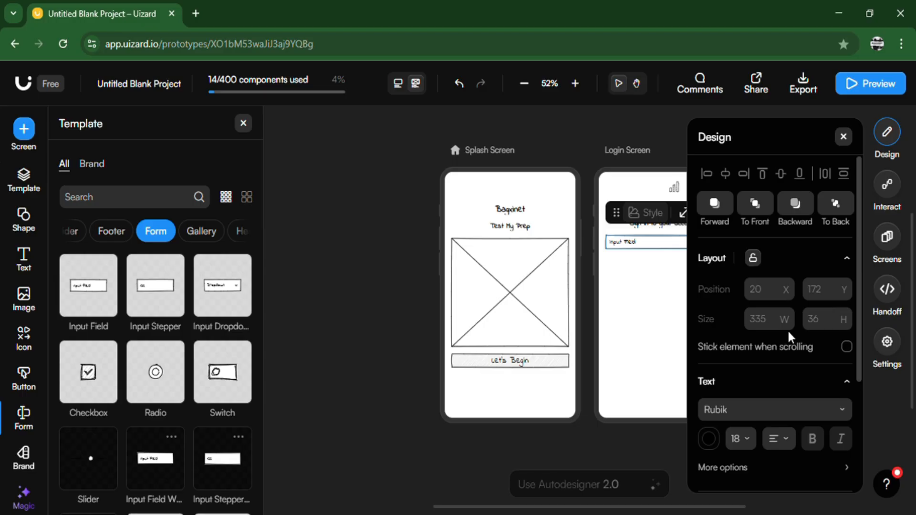
pyautogui.click(647, 303)
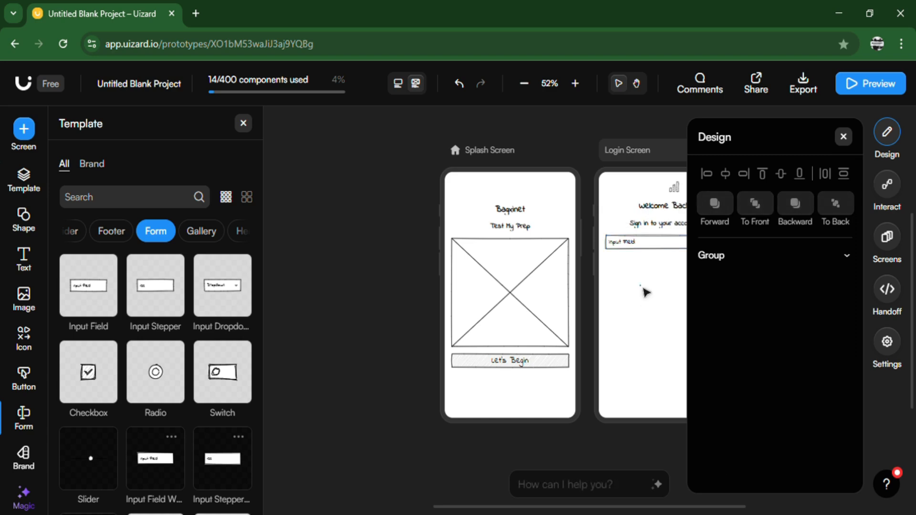
pyautogui.click(843, 136)
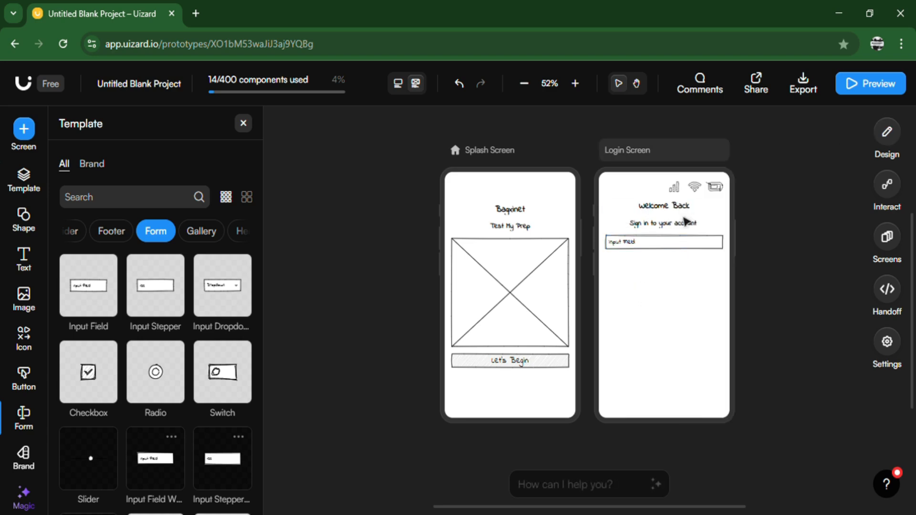
# Replace the placeholder text of the Login Screen's input field with "Email/Phone"
pyautogui.doubleClick(643, 252)
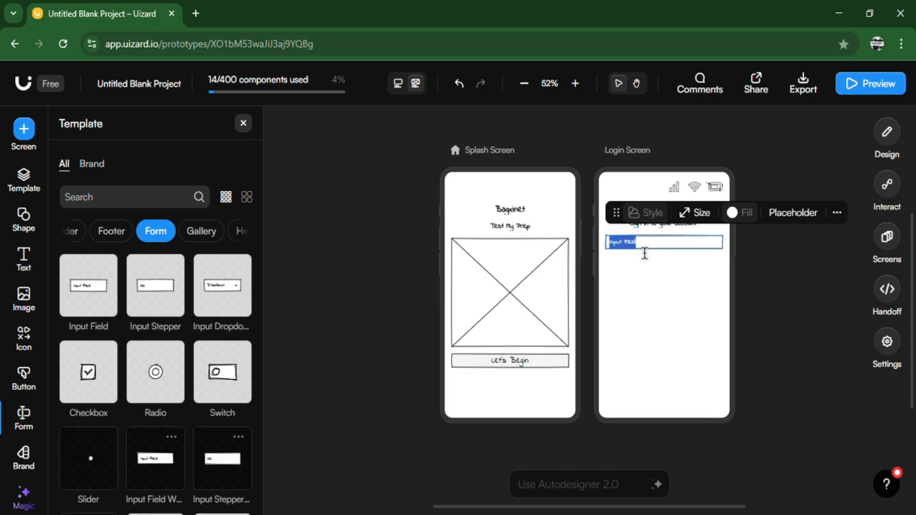
pyautogui.write('Email/Phone')
pyautogui.click(660, 273)
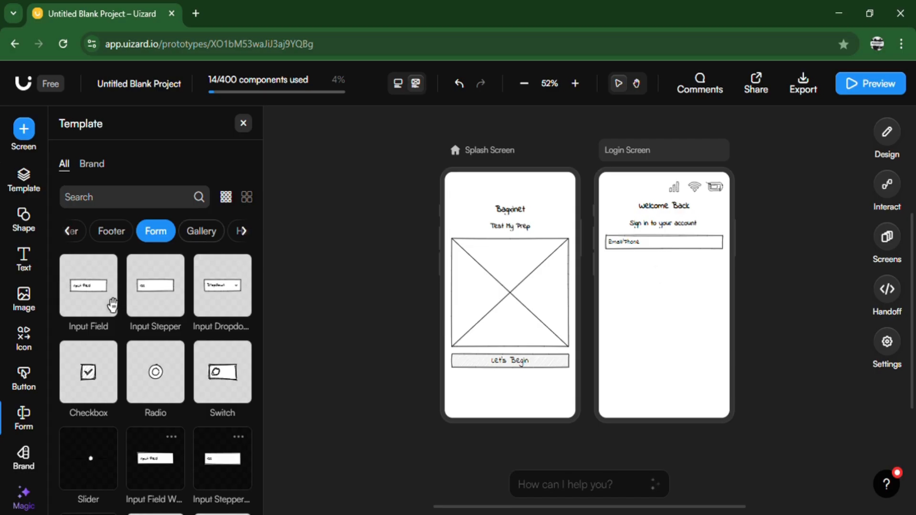
# Add a second Input Field below "Email/Phone", 335 wide, and set its font to Rubik
pyautogui.moveTo(104, 309); pyautogui.dragTo(735, 265)
pyautogui.doubleClick(640, 271)
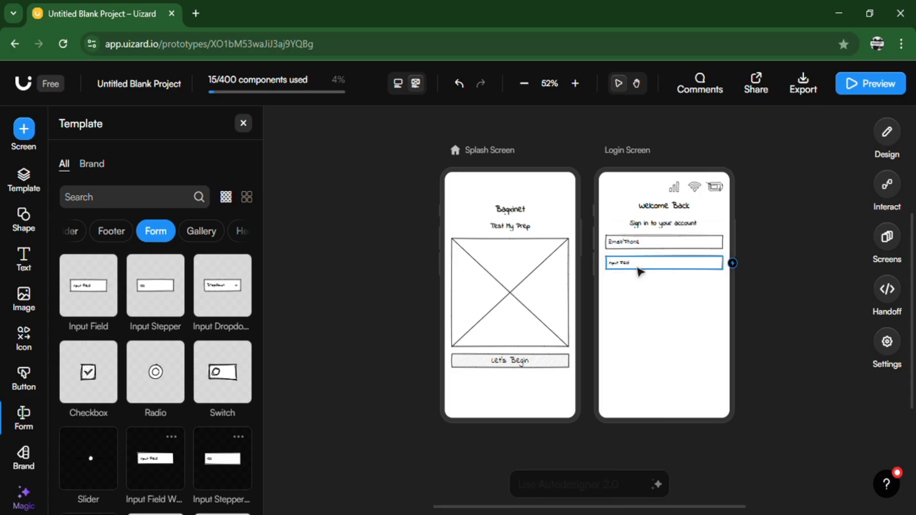
pyautogui.doubleClick(615, 271)
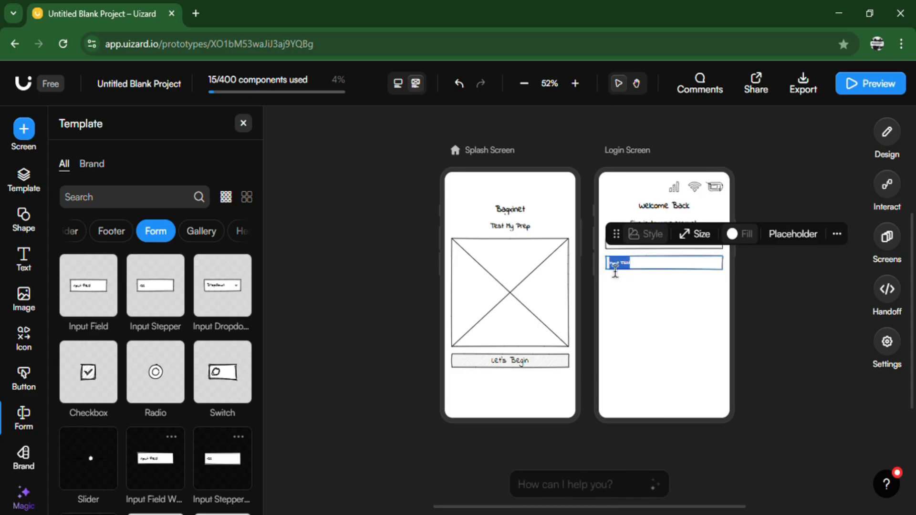
pyautogui.click(836, 235)
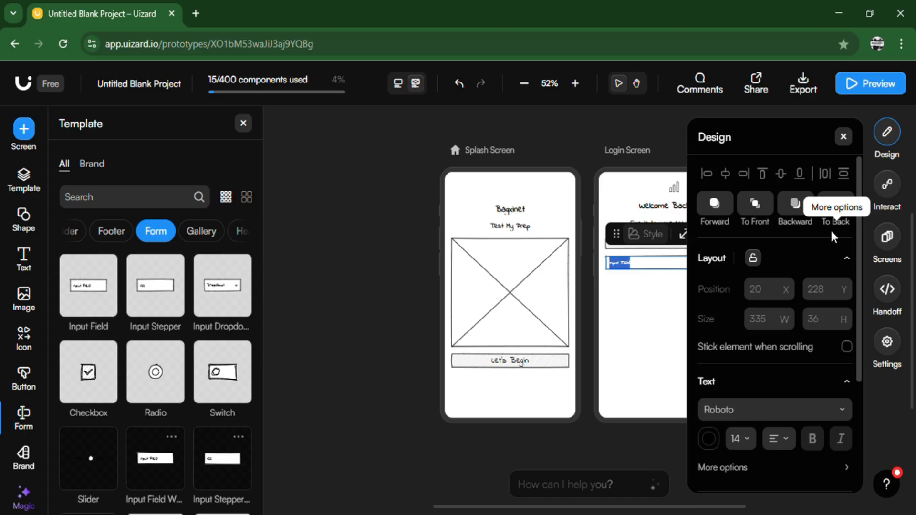
pyautogui.click(844, 409)
pyautogui.click(842, 408)
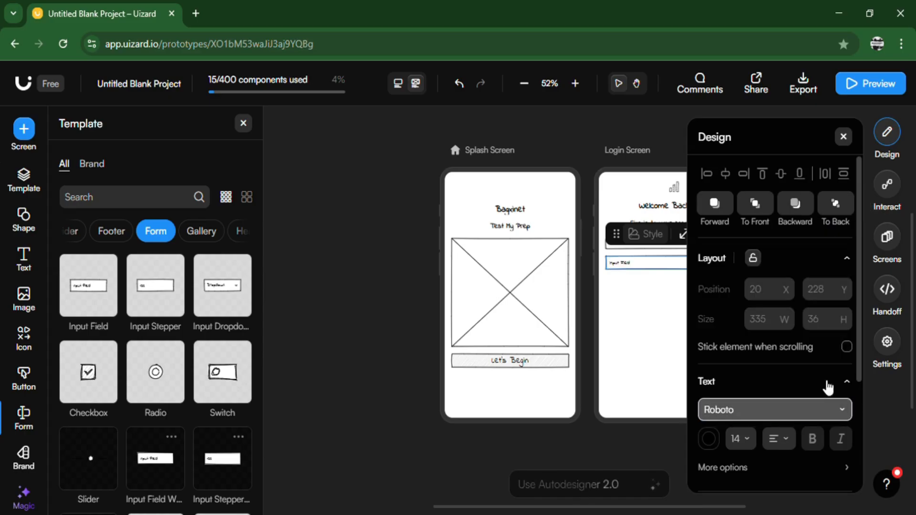
pyautogui.click(839, 408)
pyautogui.click(792, 311)
# Set the second input field's text size to 16 and align it left
pyautogui.click(743, 439)
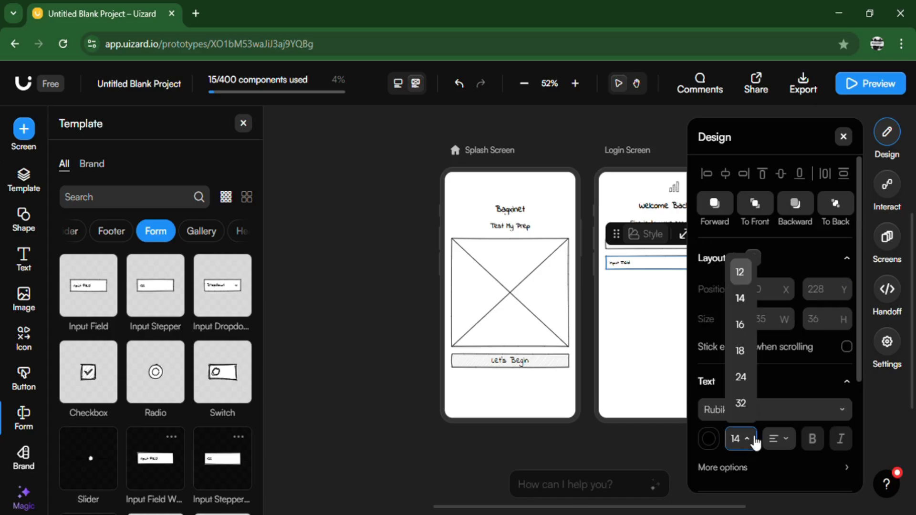
pyautogui.click(740, 326)
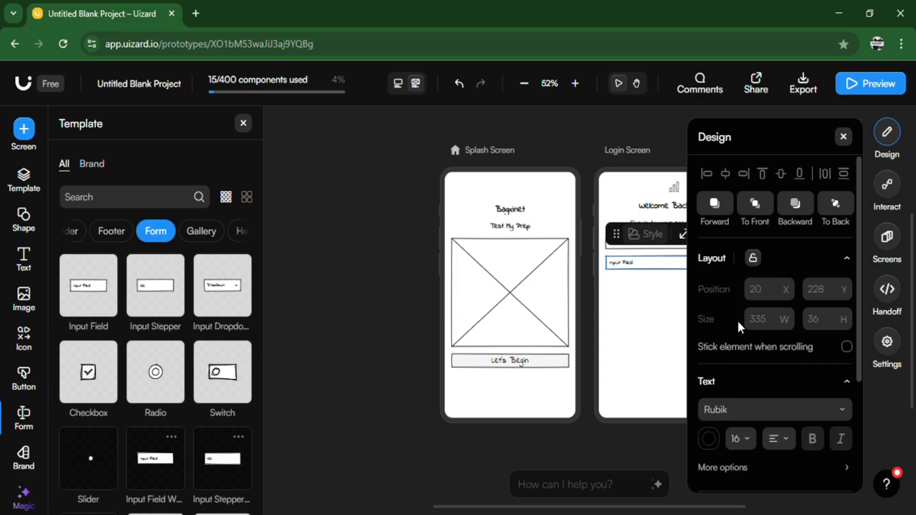
pyautogui.click(794, 448)
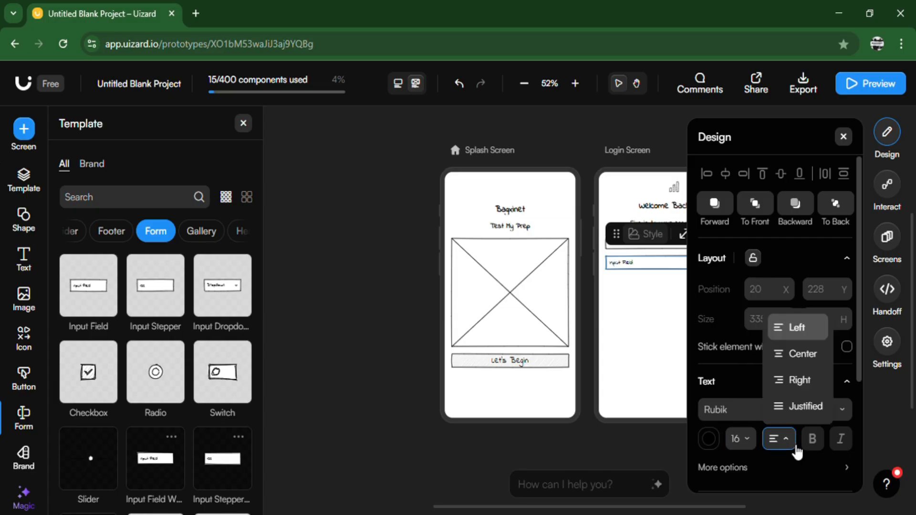
pyautogui.click(792, 332)
pyautogui.click(635, 327)
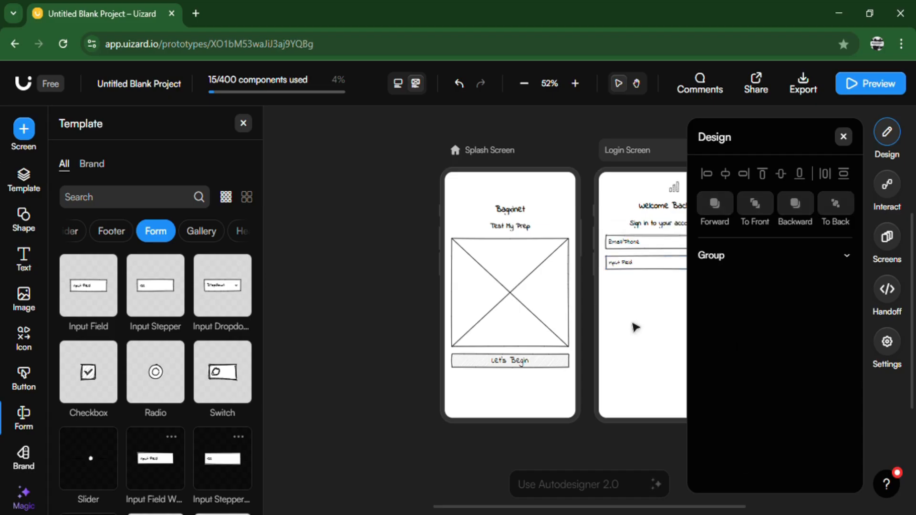
# Replace the second input field's placeholder text with "Password" and set its size to 18
pyautogui.doubleClick(639, 270)
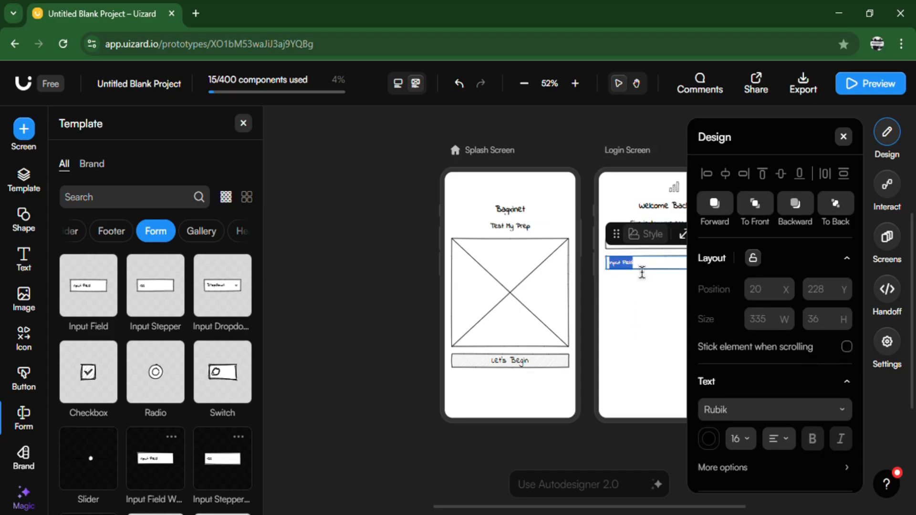
pyautogui.write('E')
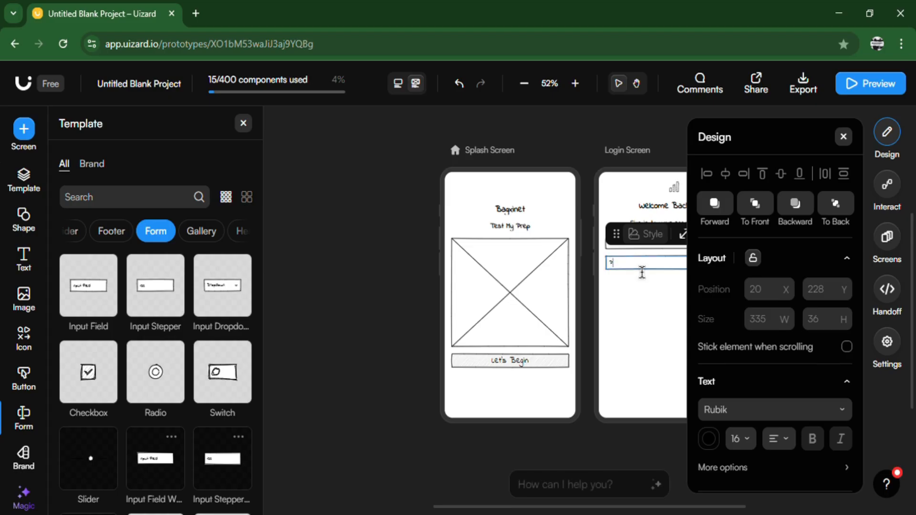
pyautogui.write('assword')
pyautogui.hotkey('ctrl', 'a')
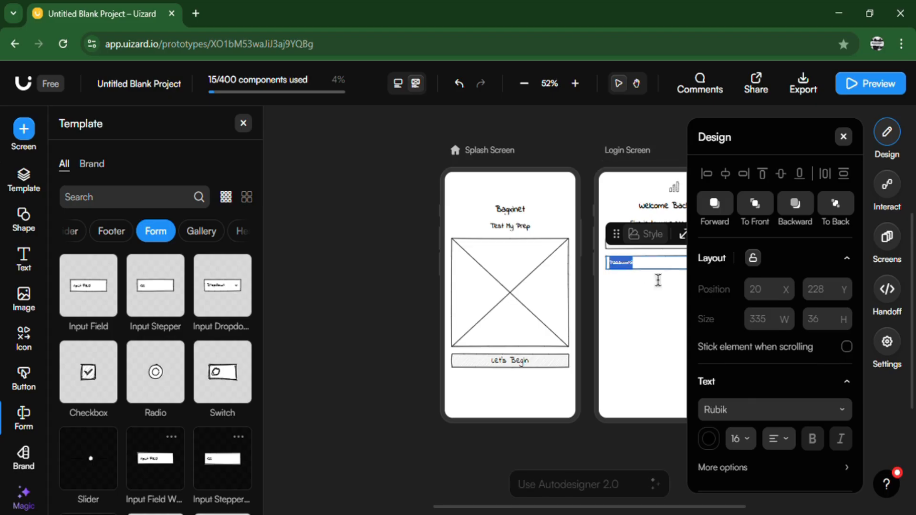
pyautogui.click(754, 443)
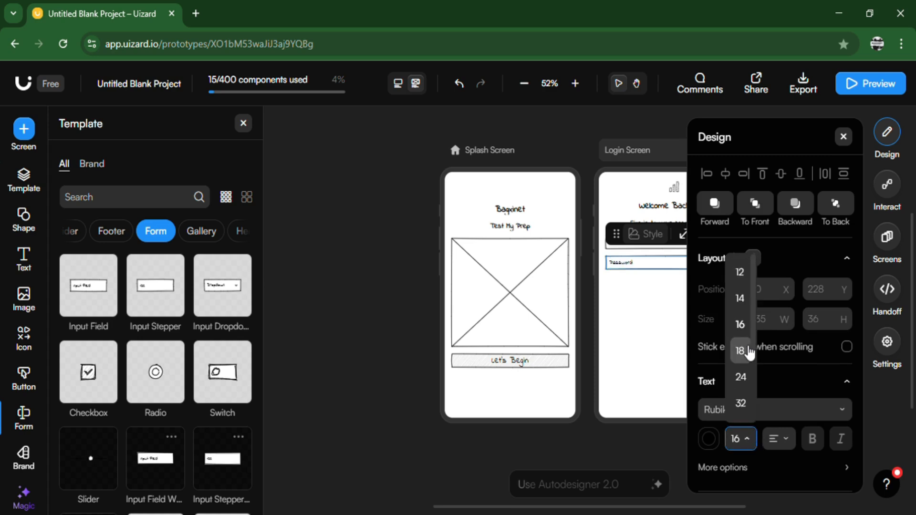
pyautogui.click(677, 305)
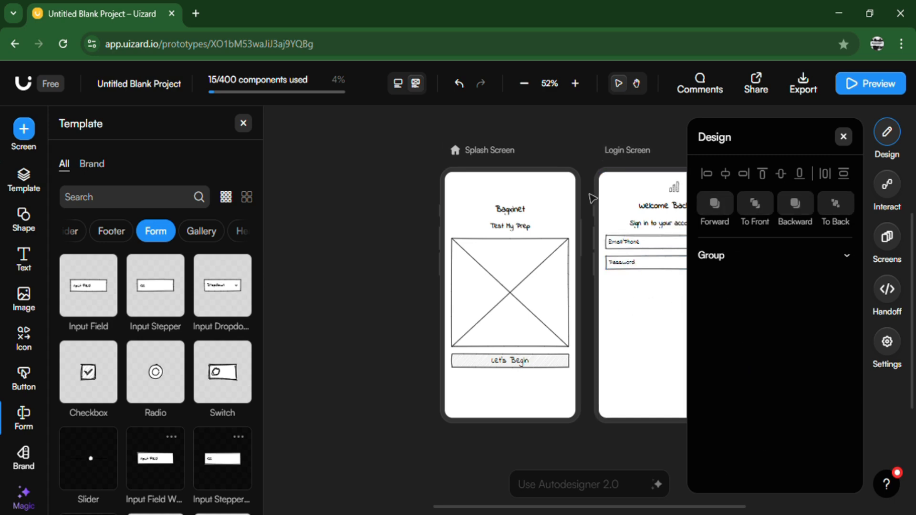
pyautogui.click(843, 137)
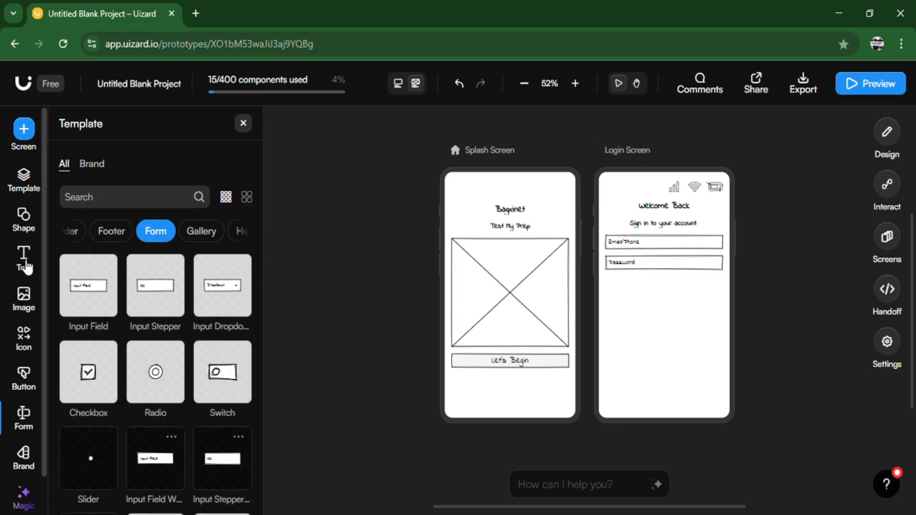
# Add a Title Black text below the "Password" field on the Login Screen and widen it to 335
pyautogui.click(26, 266)
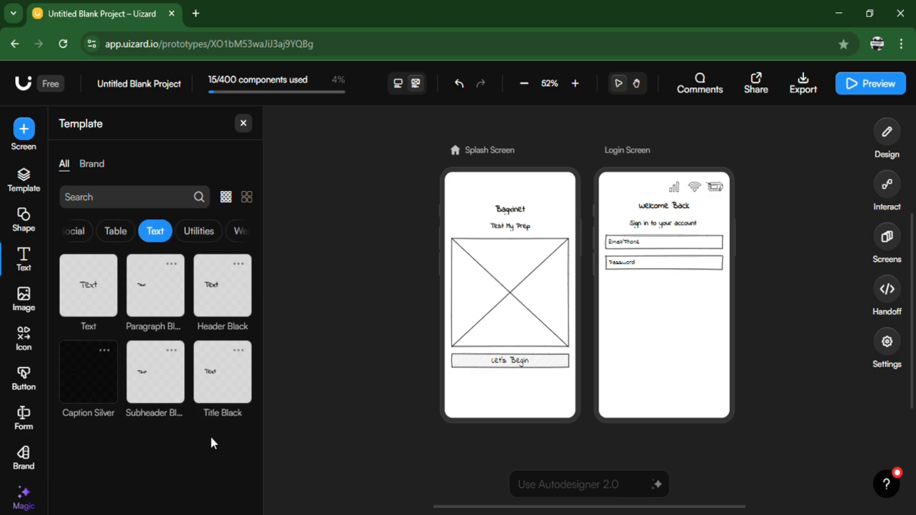
pyautogui.moveTo(219, 410); pyautogui.dragTo(694, 288)
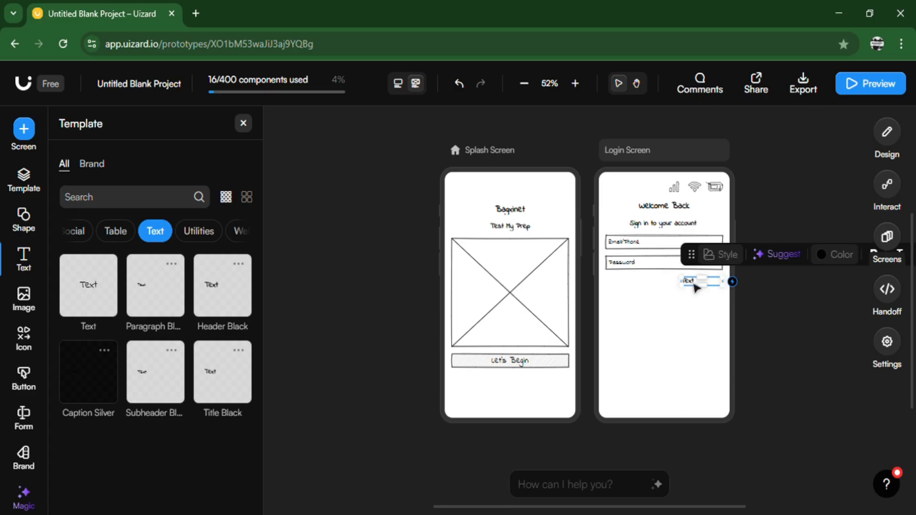
pyautogui.moveTo(696, 289); pyautogui.dragTo(618, 289)
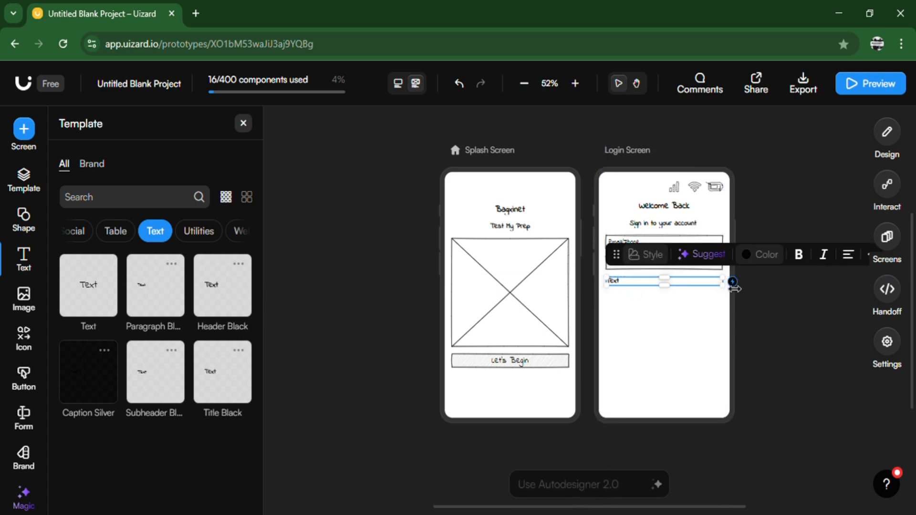
# Set the font of the text below the "Password" field to Rubik and align it right
pyautogui.doubleClick(646, 289)
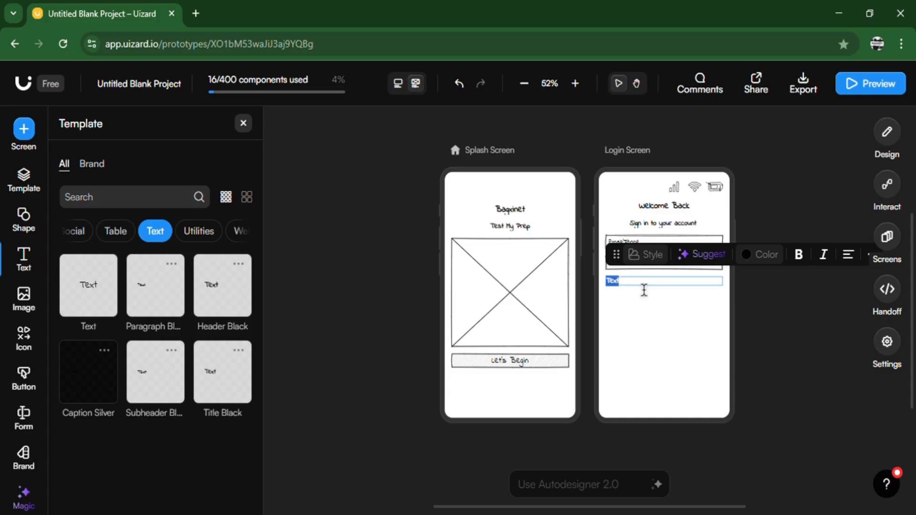
pyautogui.click(871, 258)
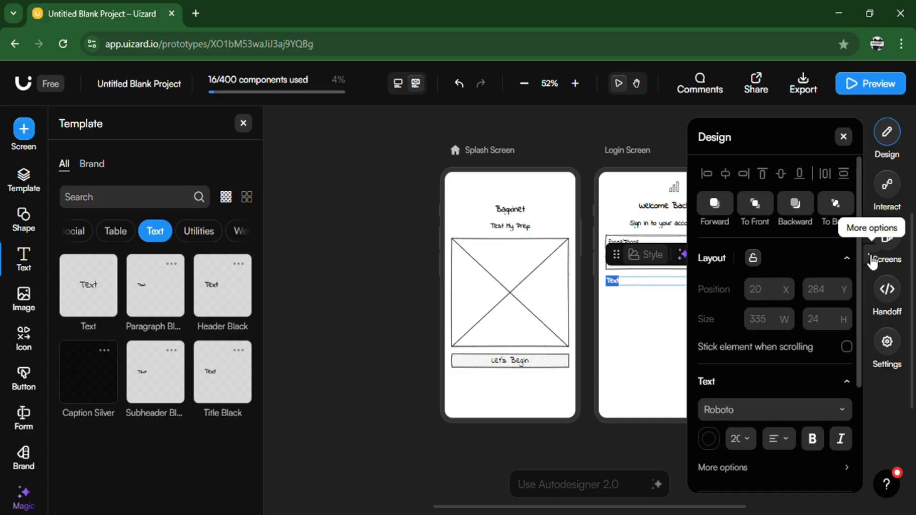
pyautogui.click(847, 422)
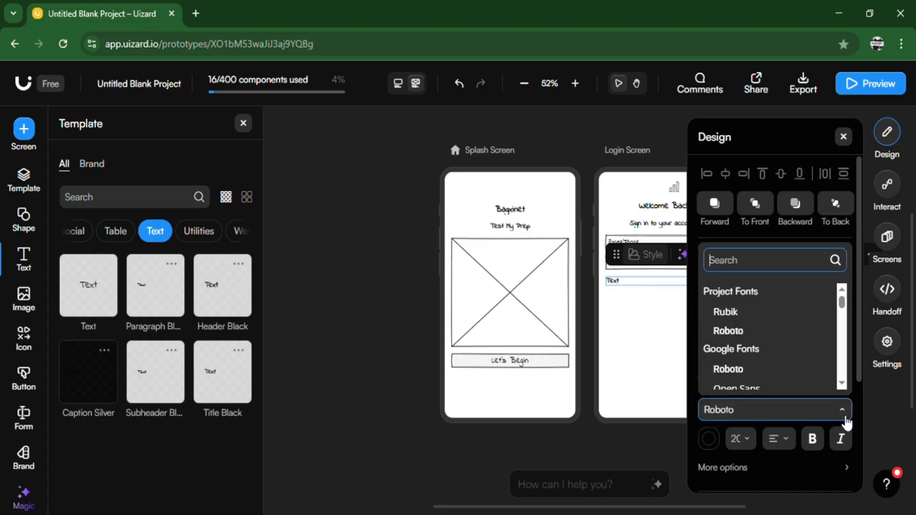
pyautogui.click(774, 320)
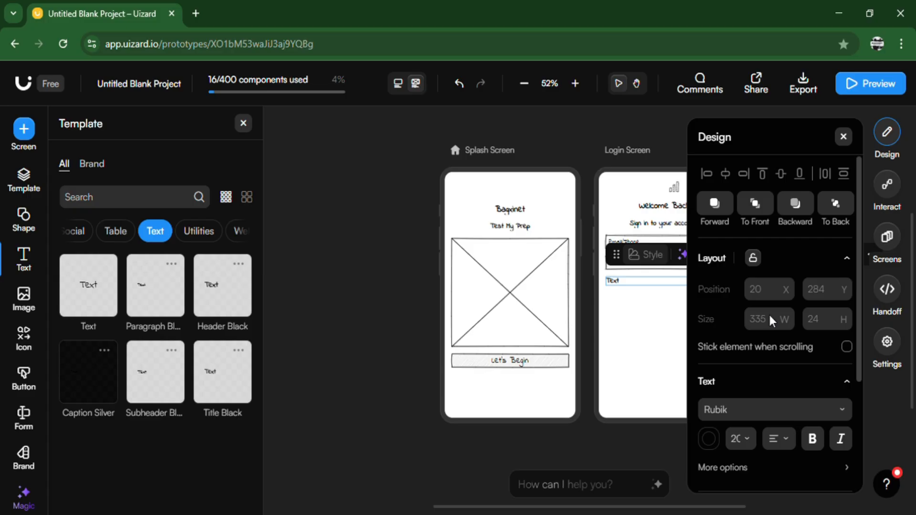
pyautogui.click(788, 443)
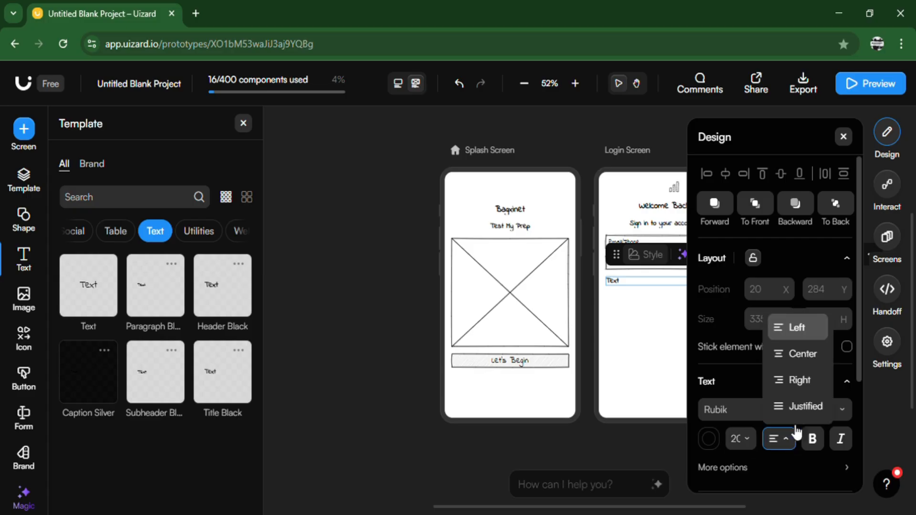
pyautogui.click(810, 384)
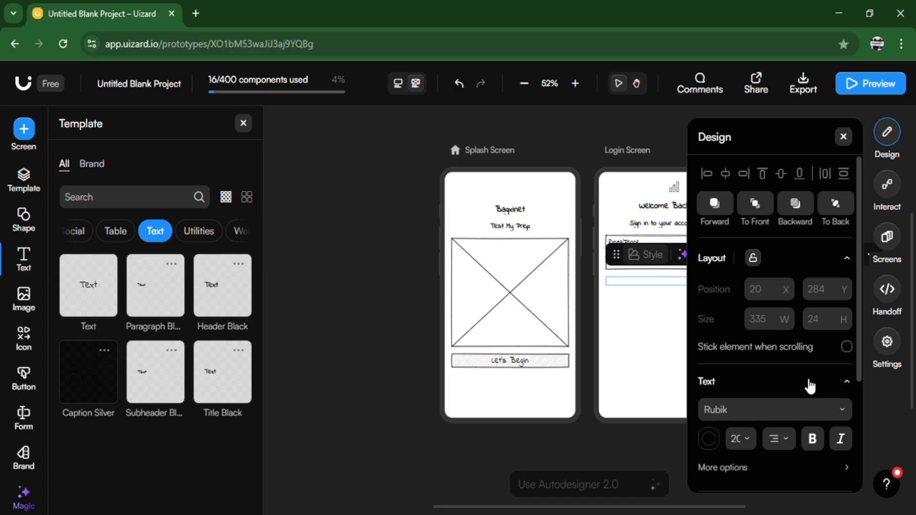
# Replace the placeholder text below the "Password" field on the Login Screen with "Forget Password"
pyautogui.click(635, 340)
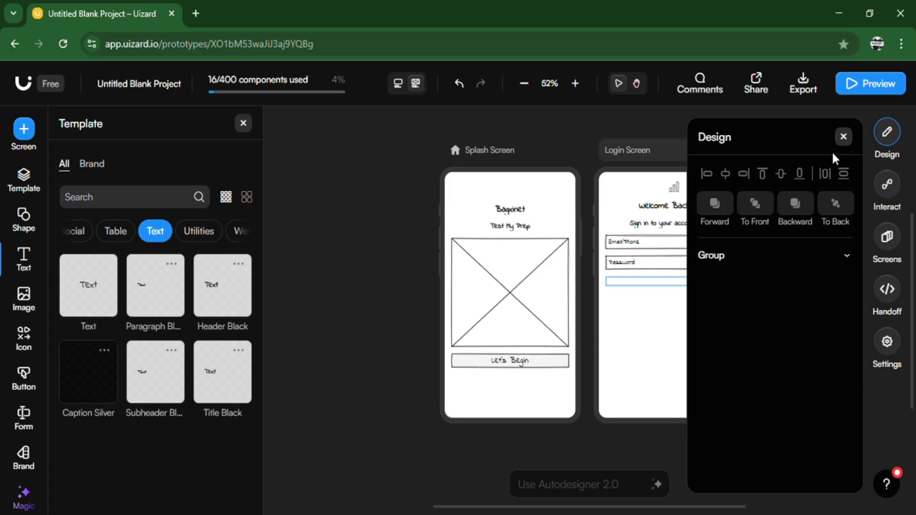
pyautogui.click(843, 136)
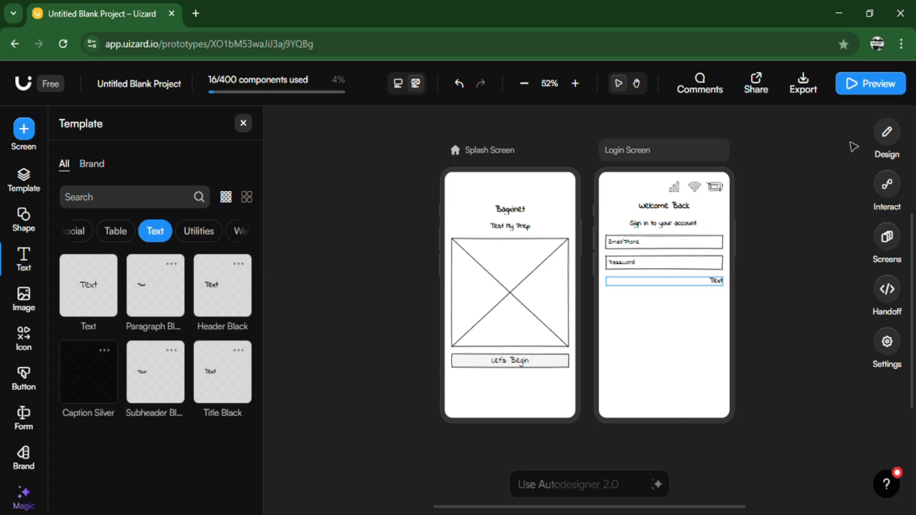
pyautogui.click(720, 282)
pyautogui.doubleClick(719, 289)
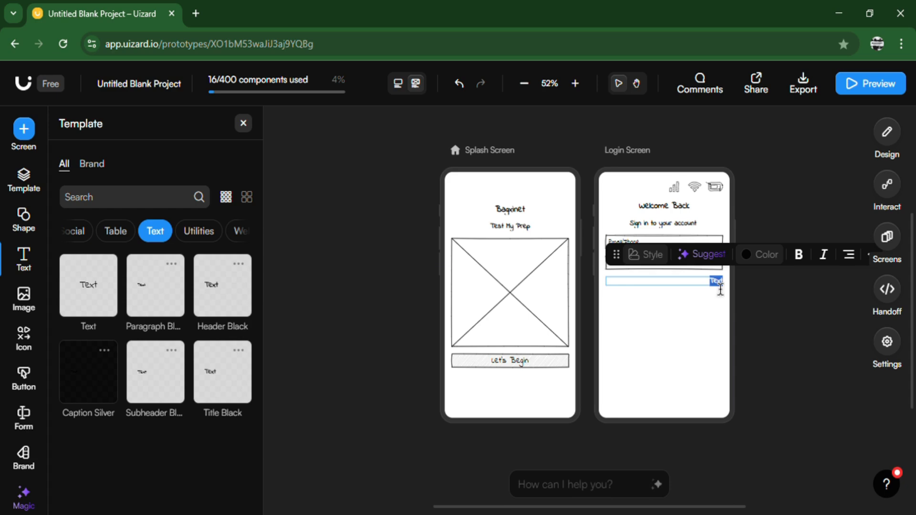
pyautogui.write('Forget Pa')
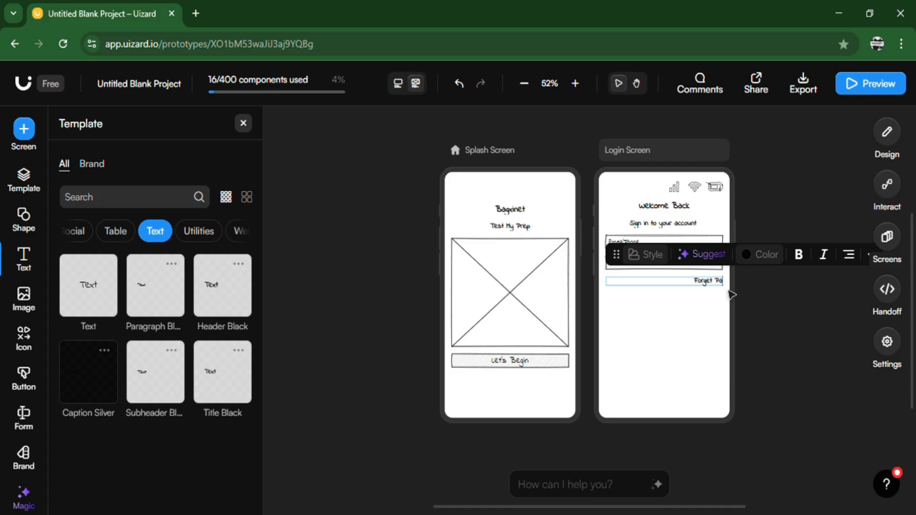
pyautogui.write('ssword')
pyautogui.click(766, 295)
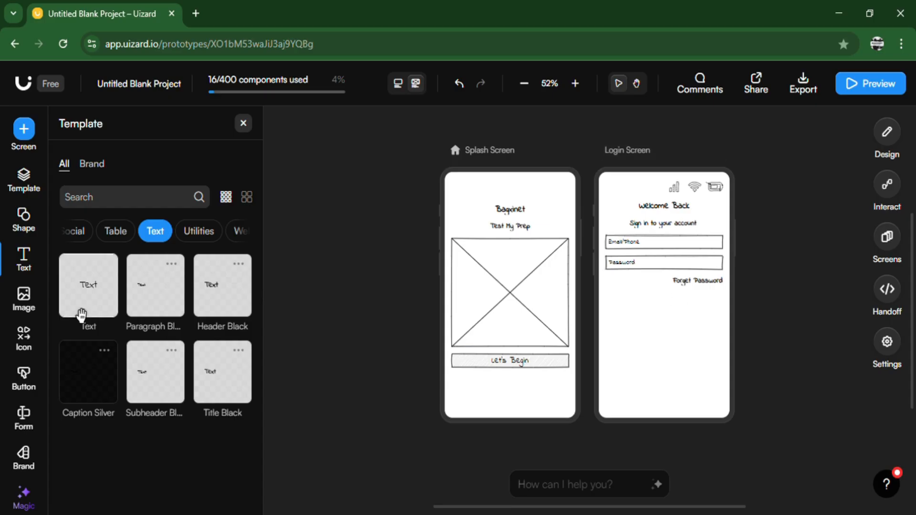
# Add a blue button below the "Forget Password" text on the Login Screen and widen it to 335
pyautogui.click(40, 378)
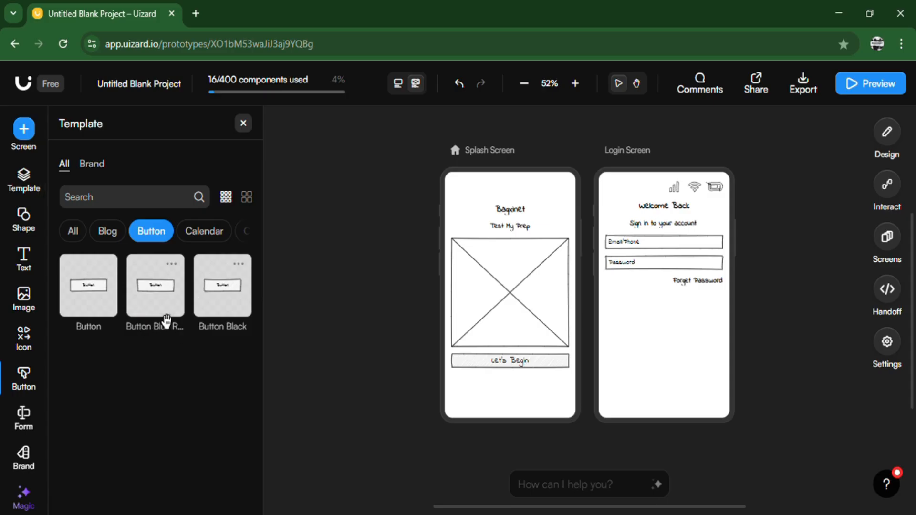
pyautogui.moveTo(167, 319)
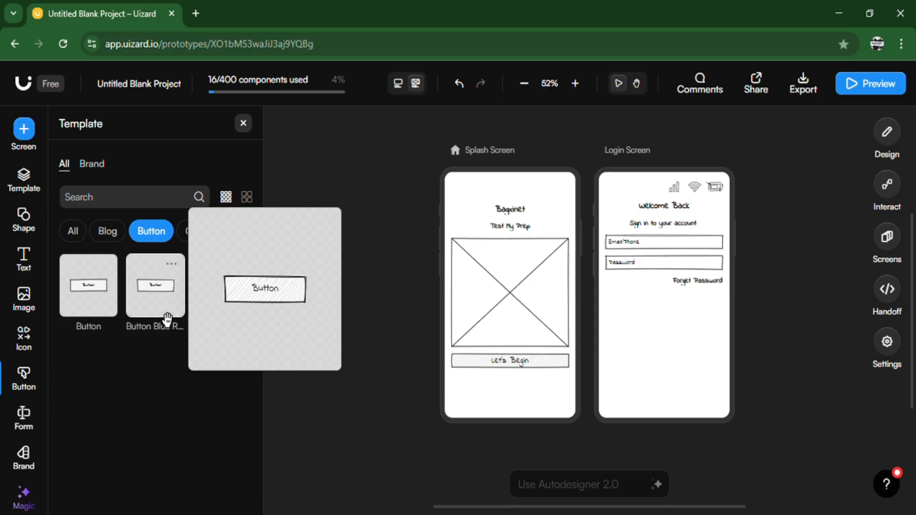
pyautogui.moveTo(168, 318); pyautogui.dragTo(733, 306)
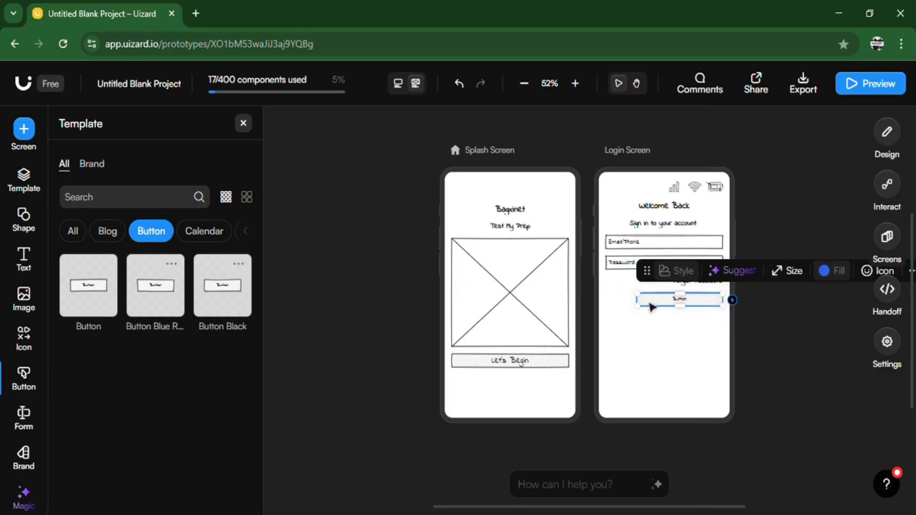
pyautogui.moveTo(638, 302); pyautogui.dragTo(621, 310)
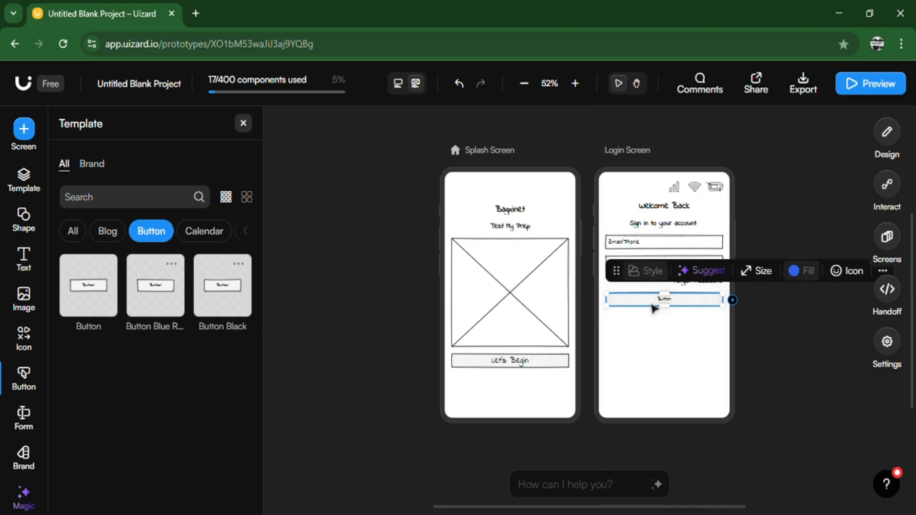
# Set the Login Screen button's text to Rubik, size 24, centre-aligned
pyautogui.doubleClick(669, 306)
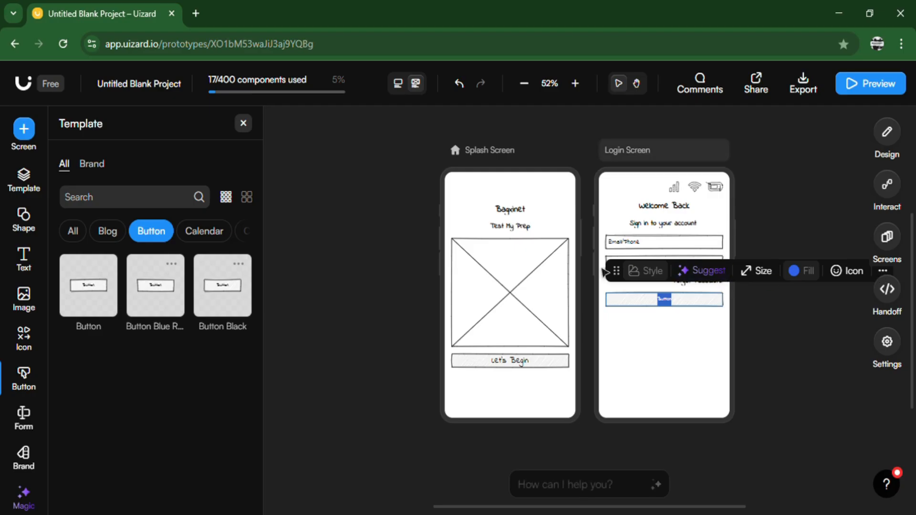
pyautogui.moveTo(624, 279); pyautogui.dragTo(537, 405)
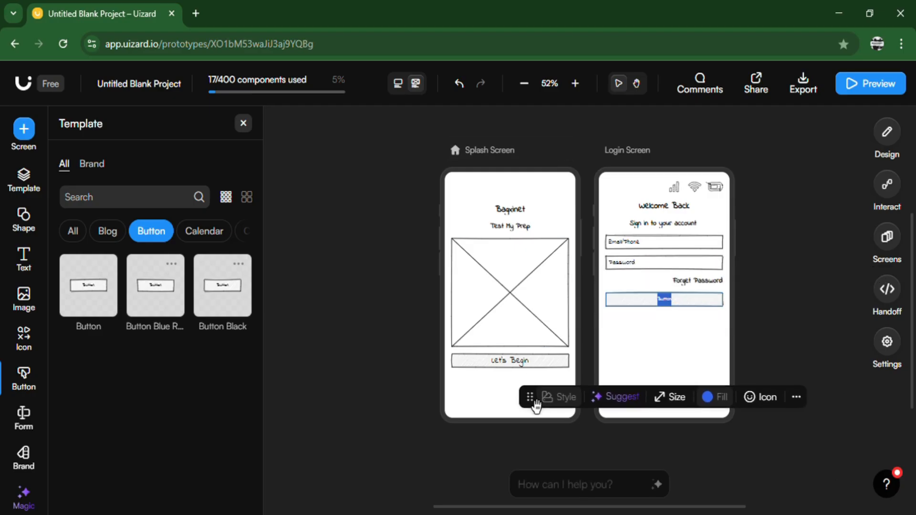
pyautogui.click(798, 399)
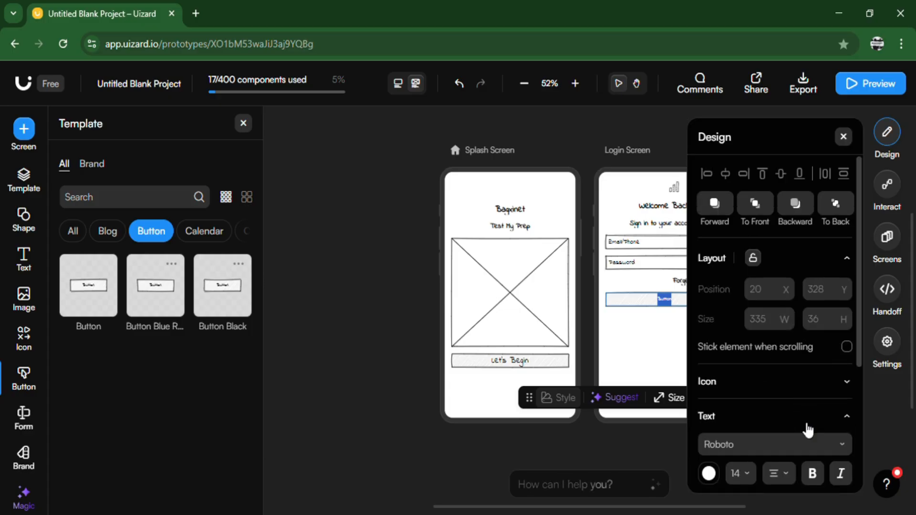
pyautogui.click(842, 448)
pyautogui.click(778, 349)
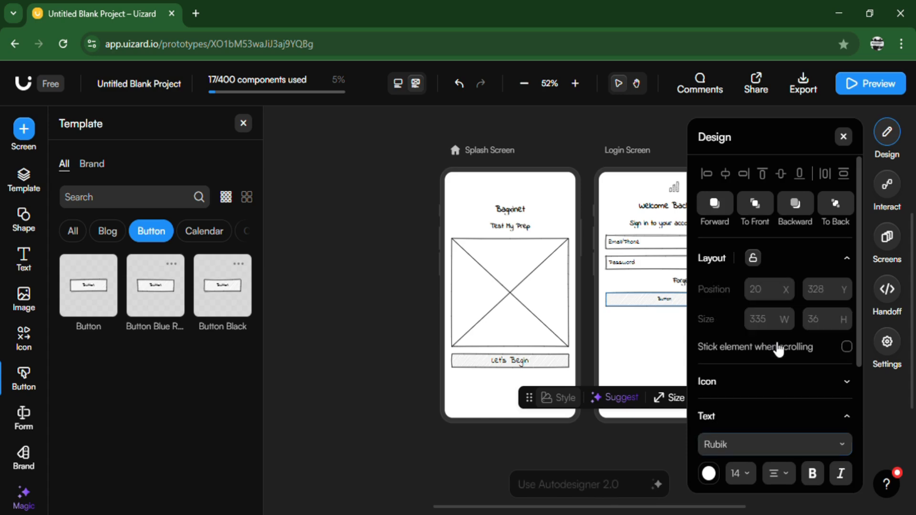
pyautogui.click(752, 480)
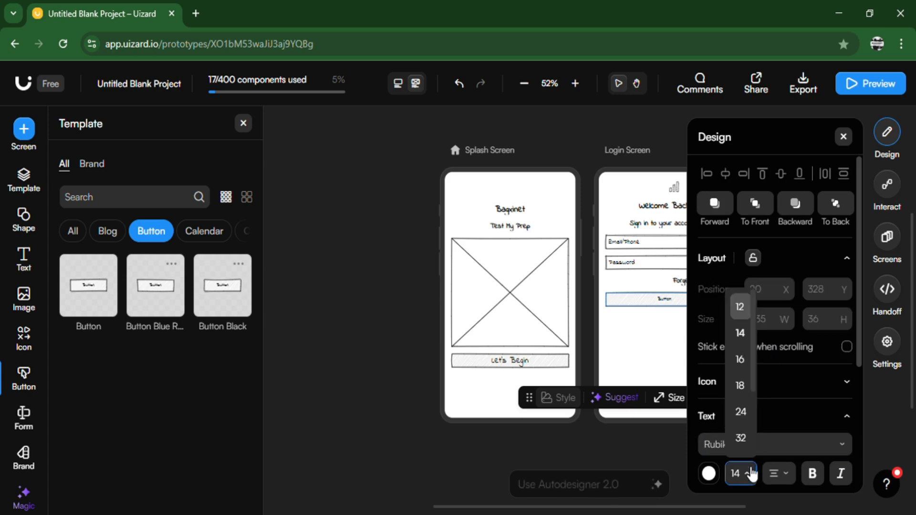
pyautogui.click(741, 412)
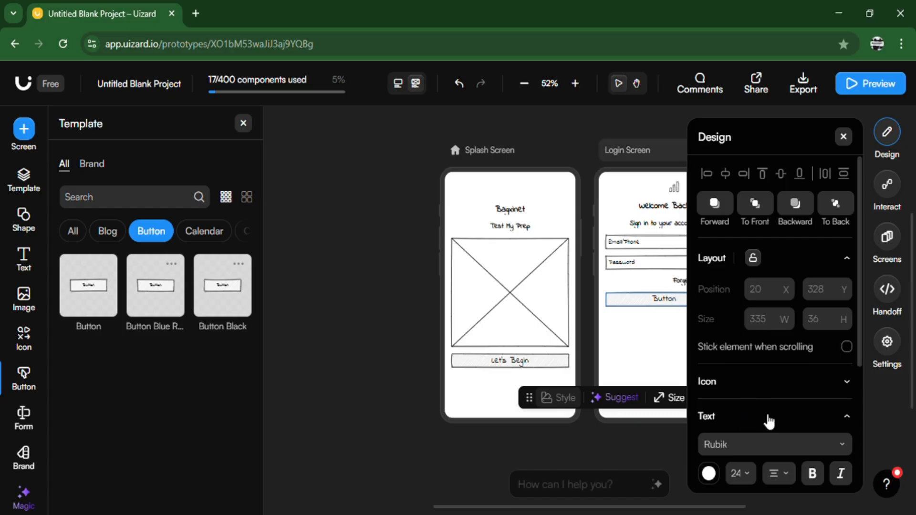
pyautogui.click(787, 472)
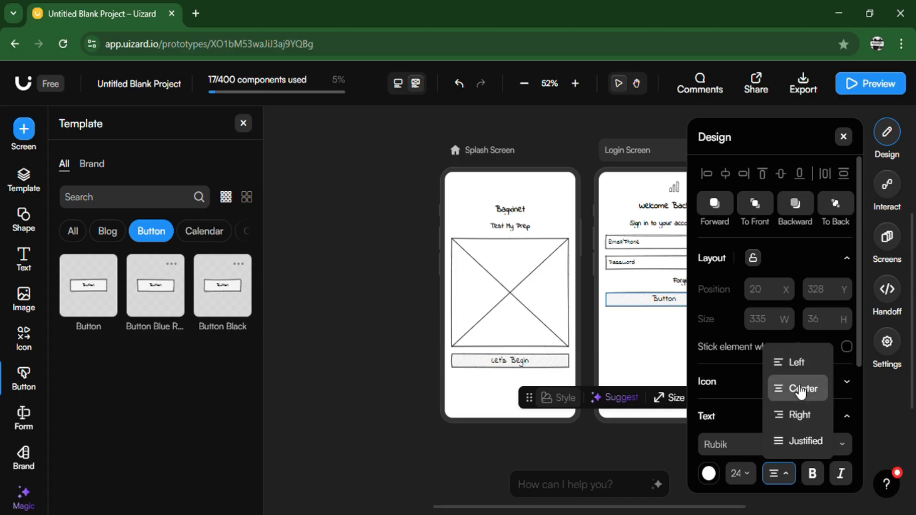
pyautogui.click(801, 389)
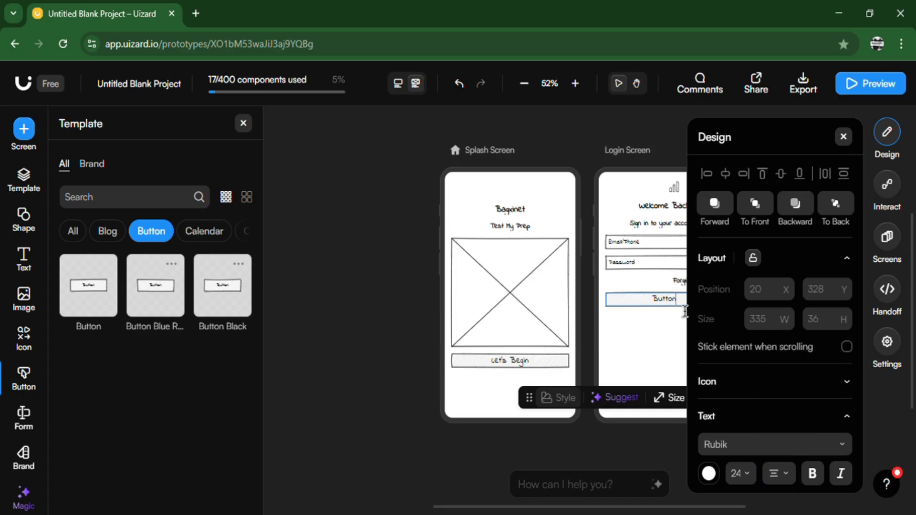
pyautogui.click(844, 136)
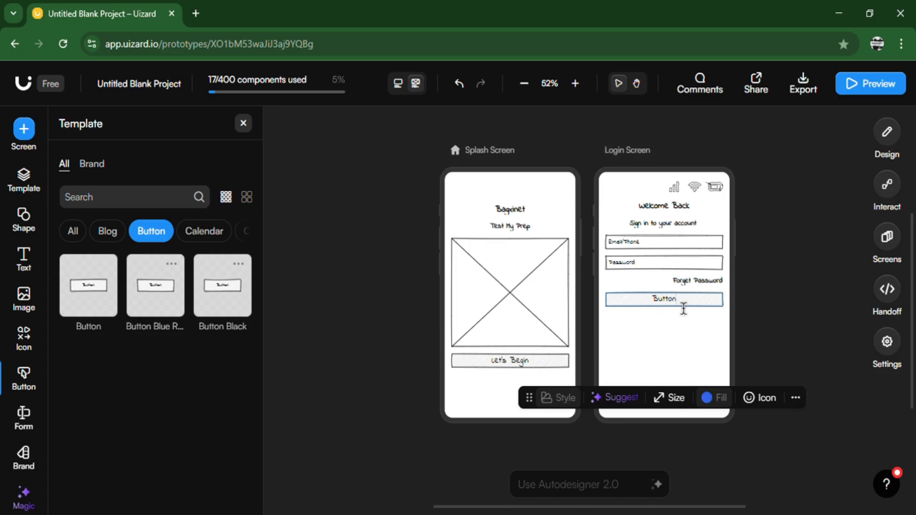
# Replace the label of the button below "Forget Password" with "Login"
pyautogui.press('BackSpace')
pyautogui.press('BackSpace')
pyautogui.press('BackSpace')
pyautogui.press('BackSpace')
pyautogui.press('BackSpace')
pyautogui.press('BackSpace')
pyautogui.write('Login')
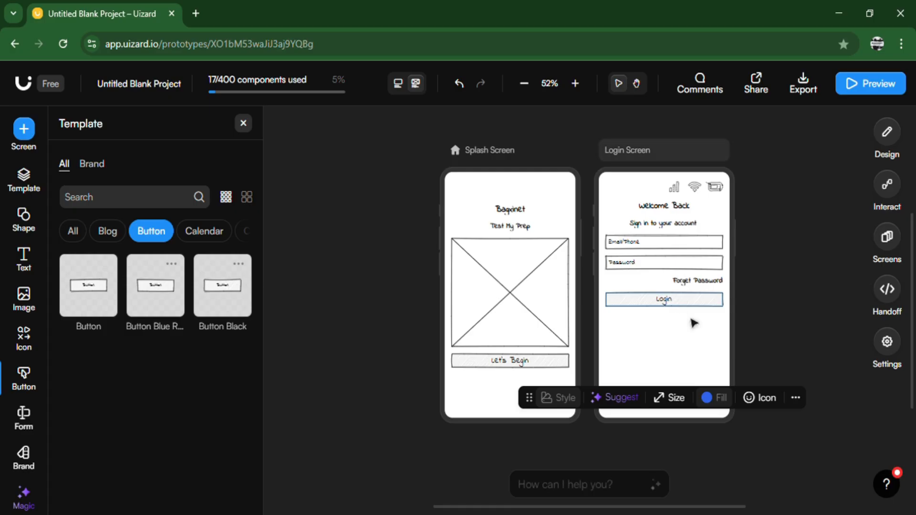
pyautogui.click(794, 295)
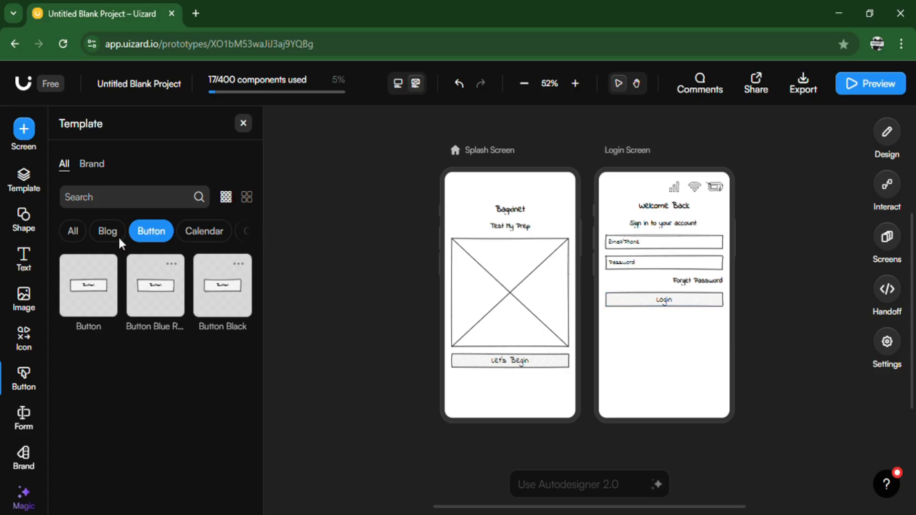
# Add a Title Black text below the "Login" button and widen it to 335
pyautogui.click(29, 262)
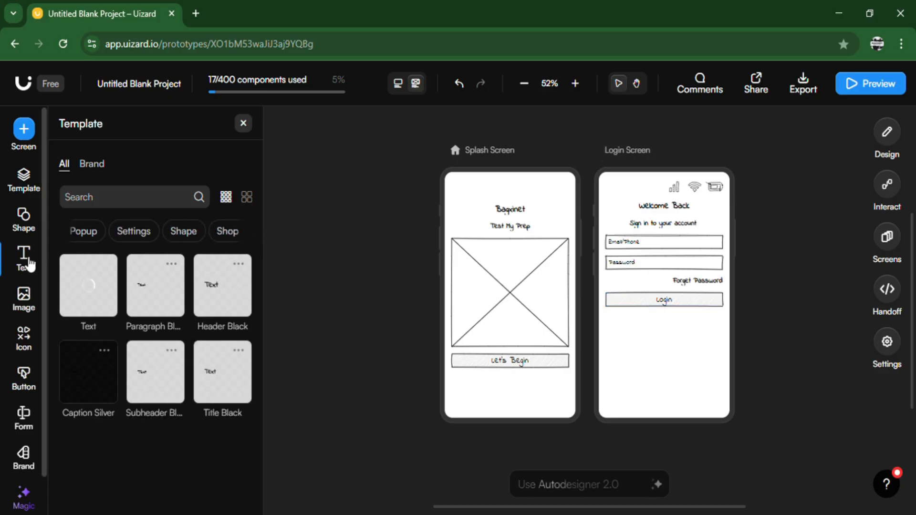
pyautogui.moveTo(227, 394)
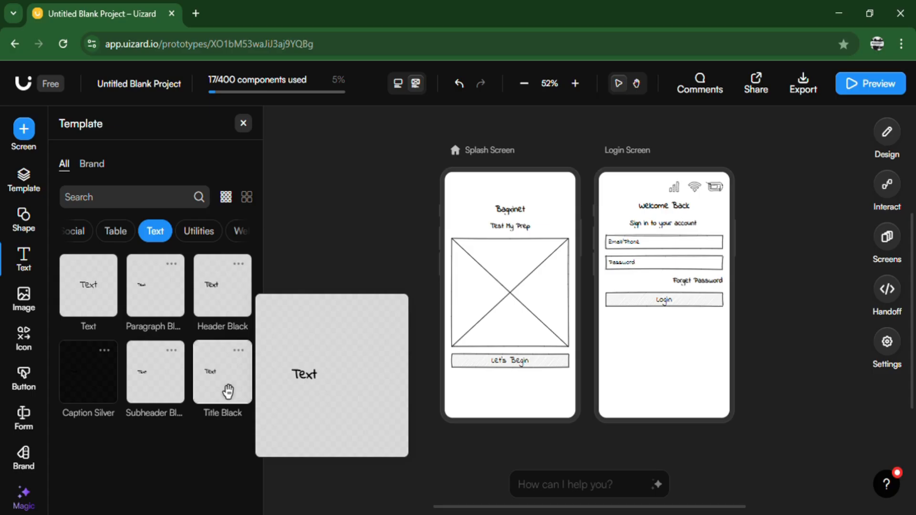
pyautogui.moveTo(228, 392); pyautogui.dragTo(679, 327)
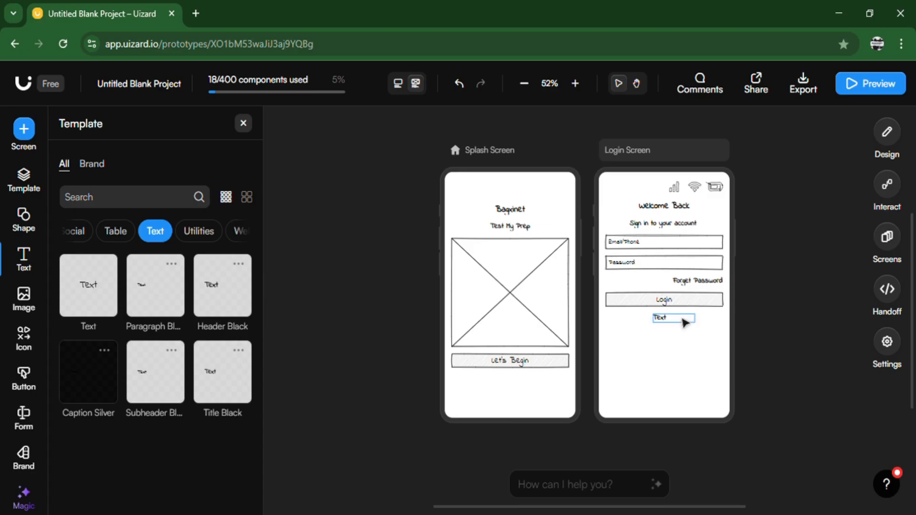
pyautogui.click(668, 317)
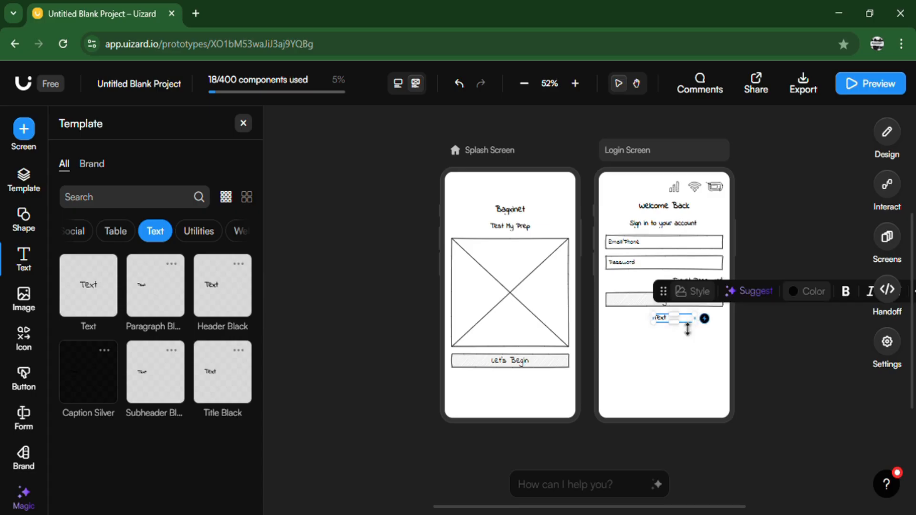
pyautogui.moveTo(710, 325); pyautogui.dragTo(732, 325)
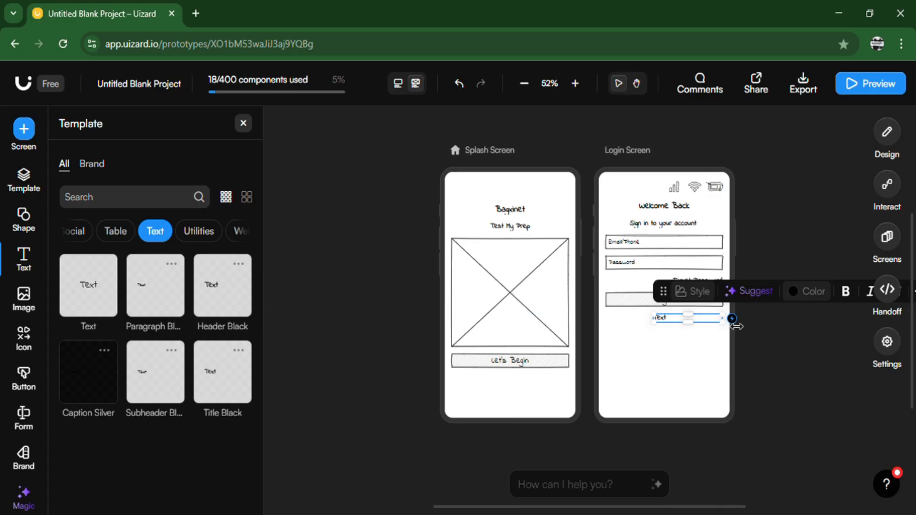
pyautogui.moveTo(667, 325); pyautogui.dragTo(621, 327)
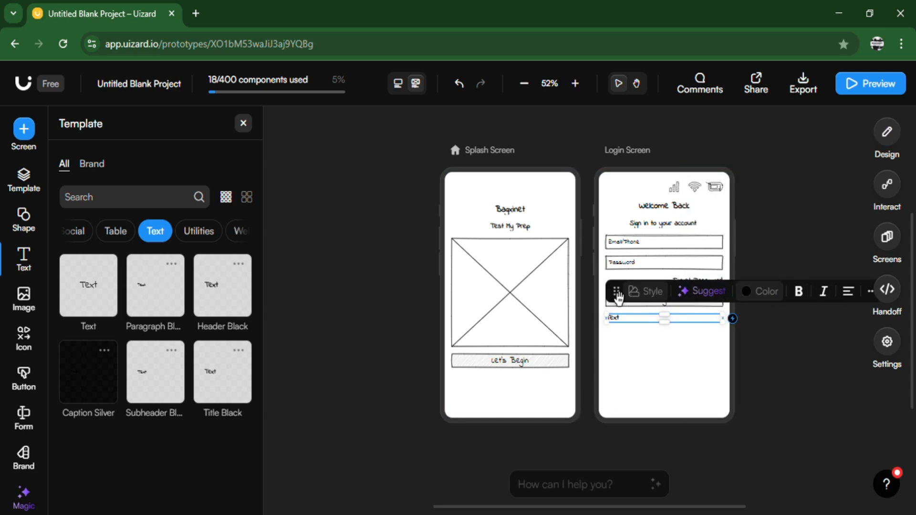
# Centre-align the text below the "Login" button and set its font to Rubik
pyautogui.moveTo(616, 291); pyautogui.dragTo(437, 405)
pyautogui.click(693, 399)
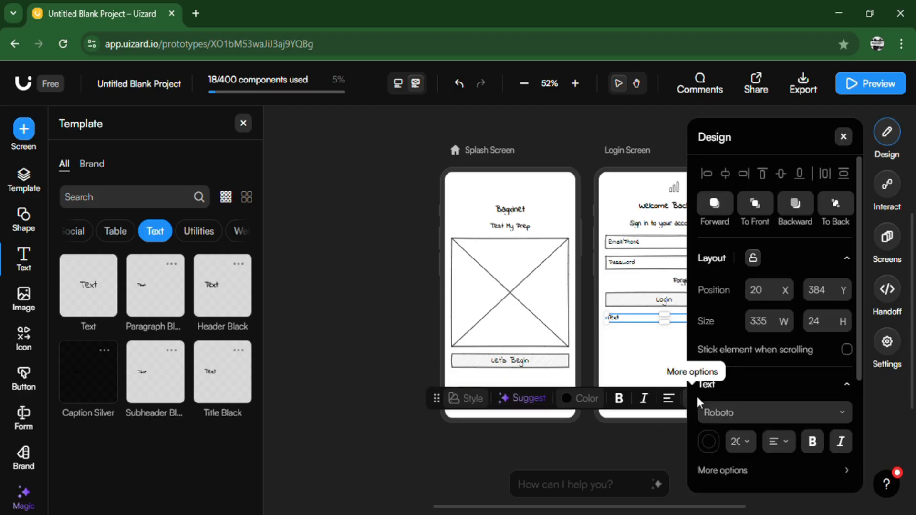
pyautogui.click(794, 445)
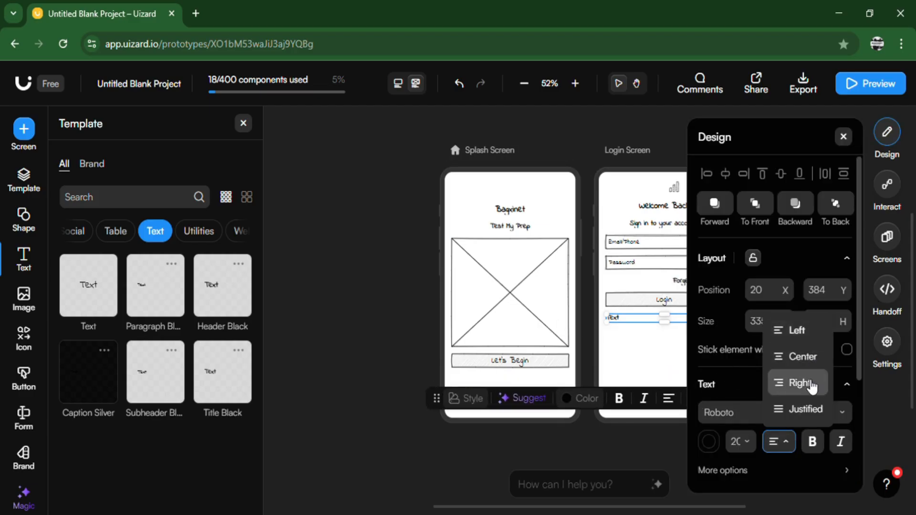
pyautogui.click(810, 358)
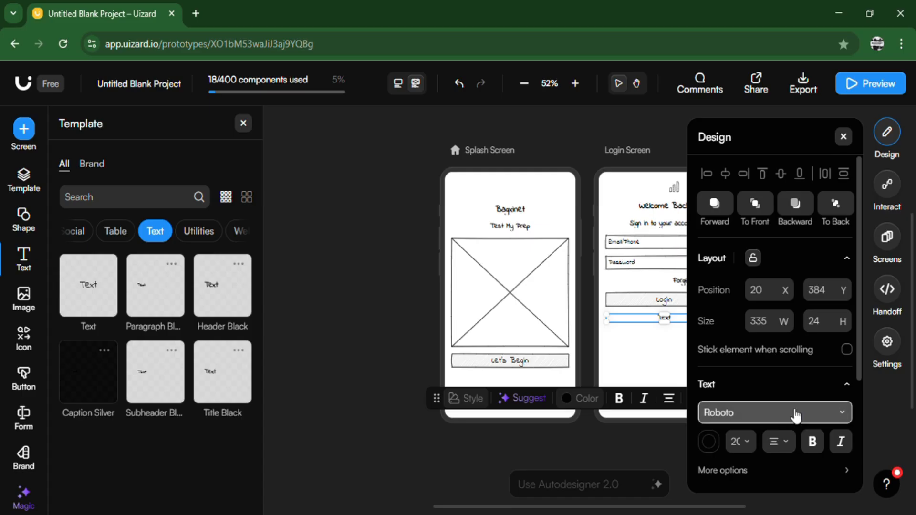
pyautogui.click(796, 415)
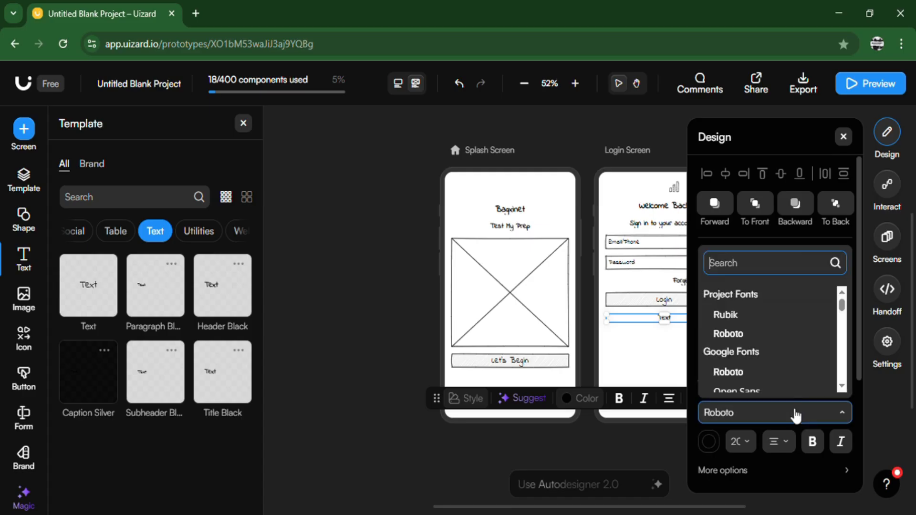
pyautogui.click(777, 321)
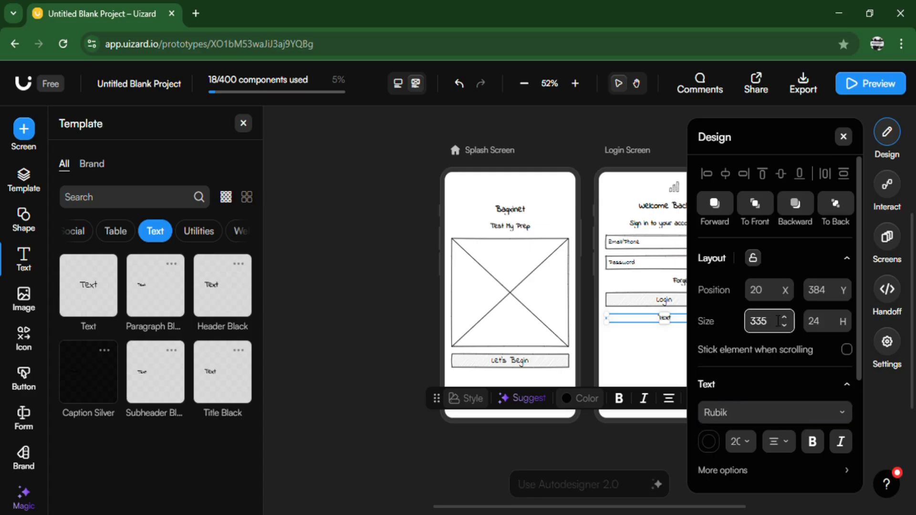
pyautogui.click(590, 328)
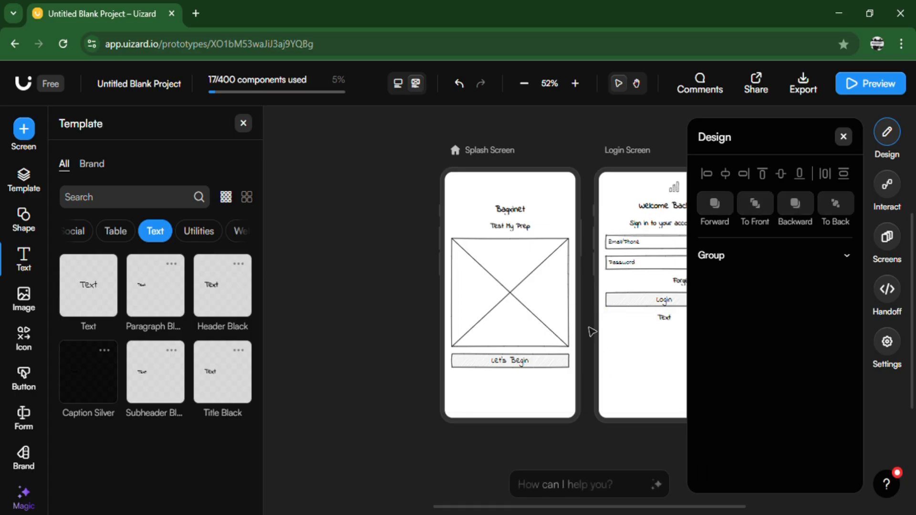
# Replace the placeholder text below the "Login" button with "or"
pyautogui.click(638, 320)
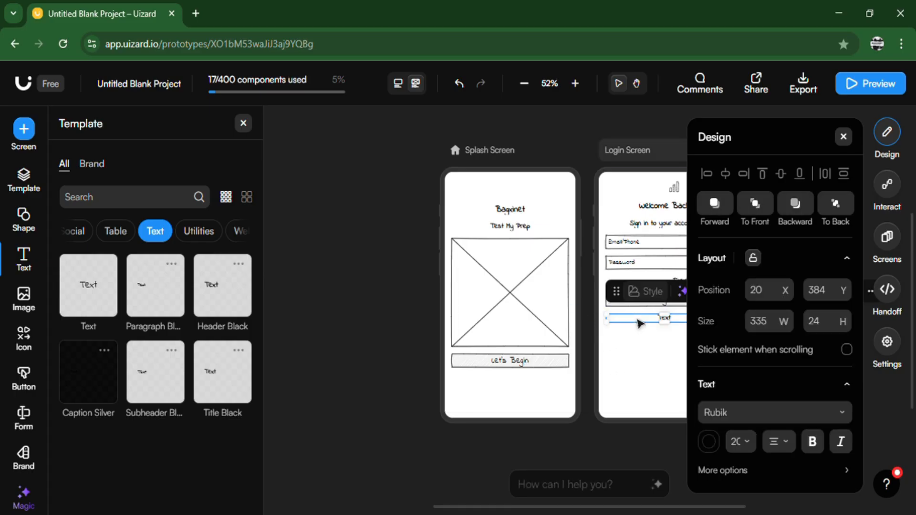
pyautogui.click(843, 136)
pyautogui.doubleClick(685, 323)
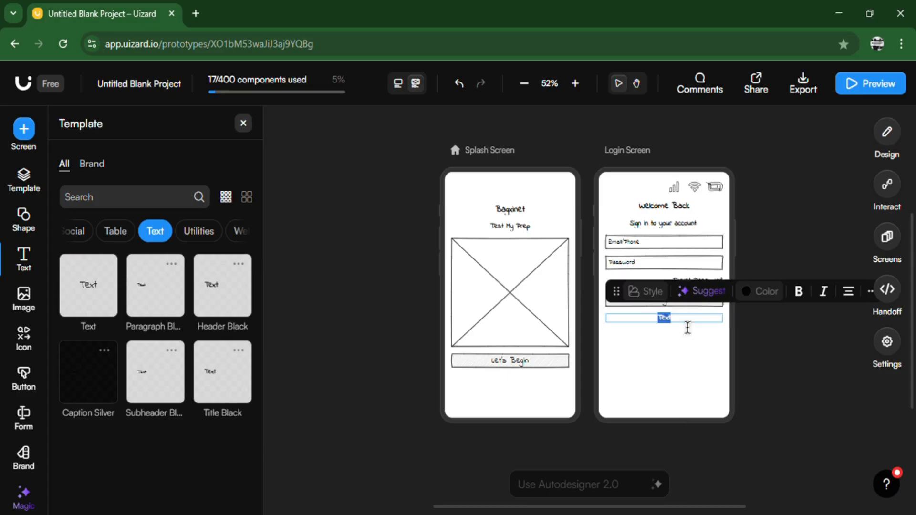
pyautogui.write('a')
pyautogui.click(755, 336)
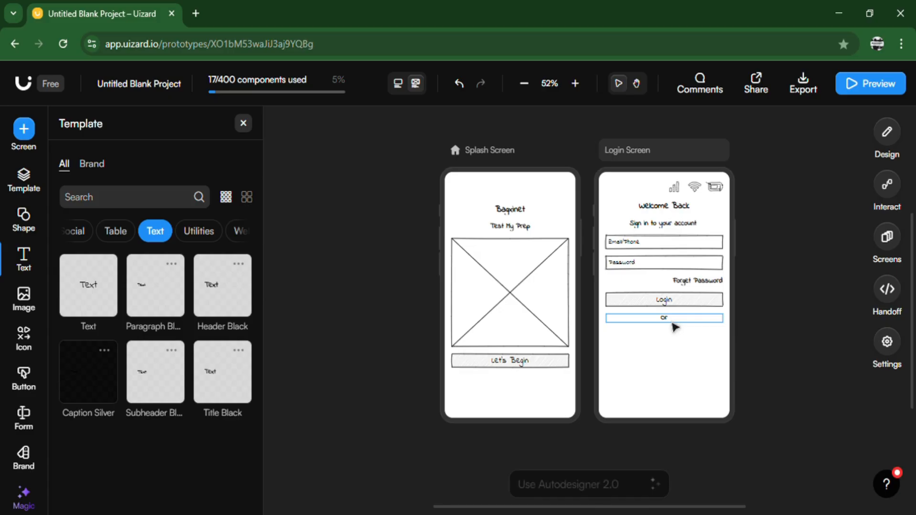
# Find a circular Facebook icon by searching for "facebook" and place it below the "or" text on the Login Screen, near its left side
pyautogui.click(24, 339)
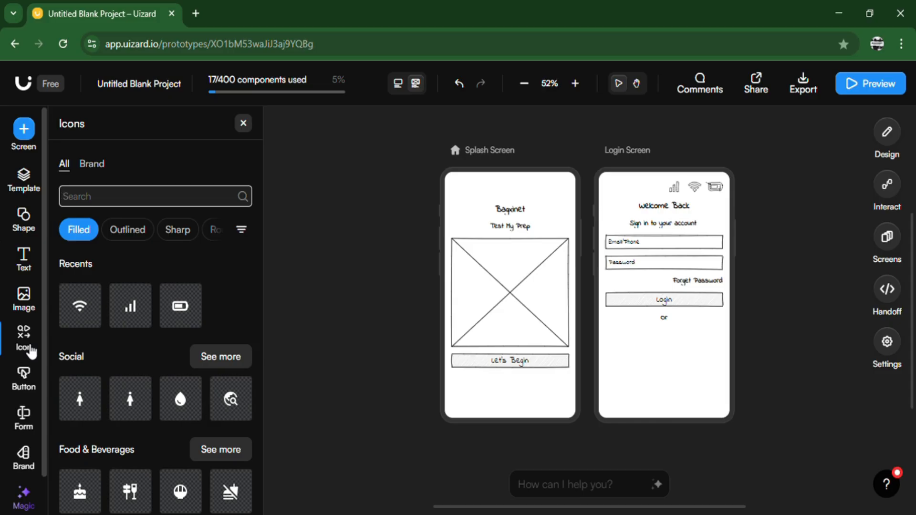
pyautogui.click(85, 201)
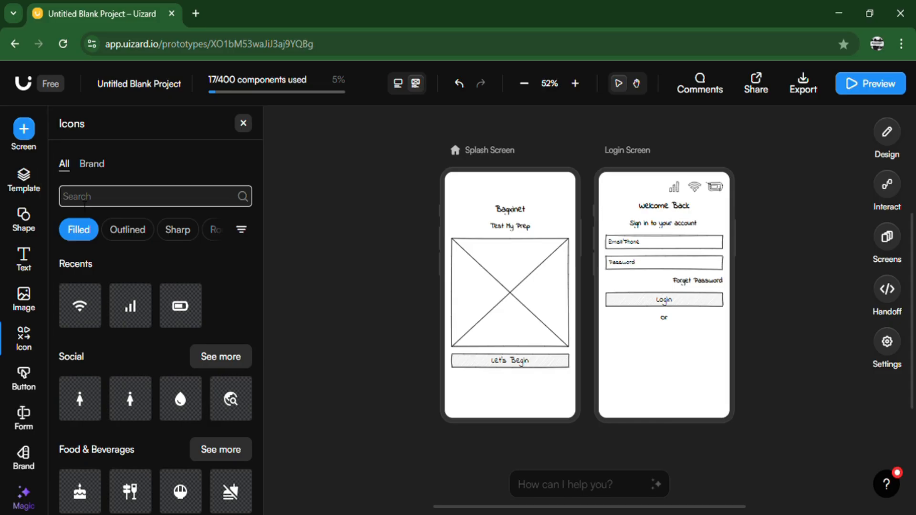
pyautogui.write('facebook')
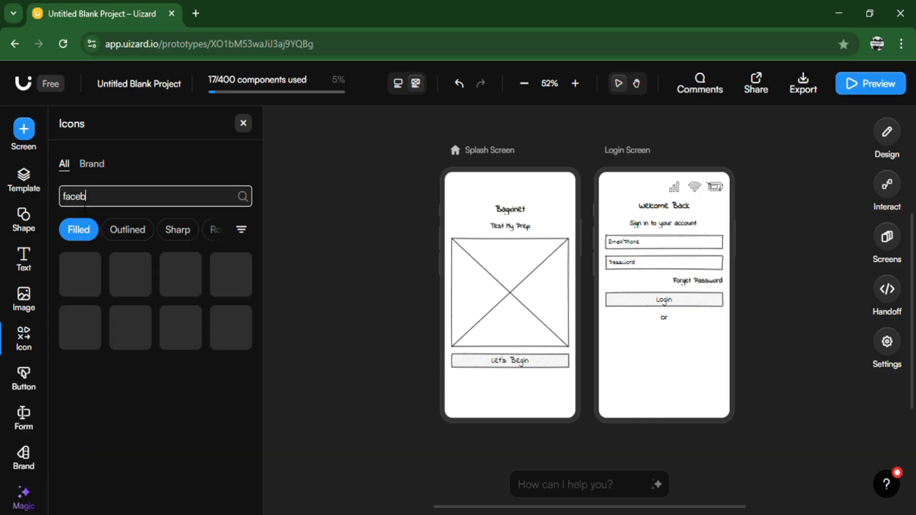
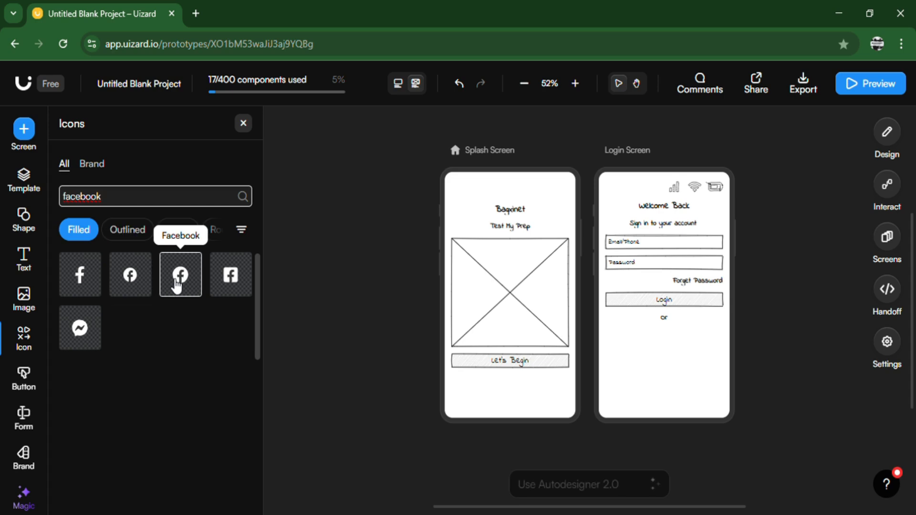
pyautogui.moveTo(176, 286); pyautogui.dragTo(630, 337)
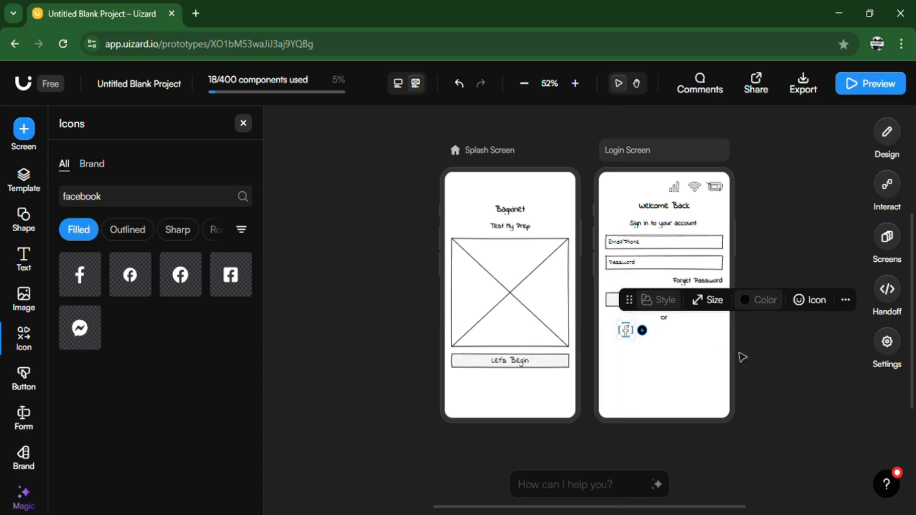
pyautogui.click(777, 363)
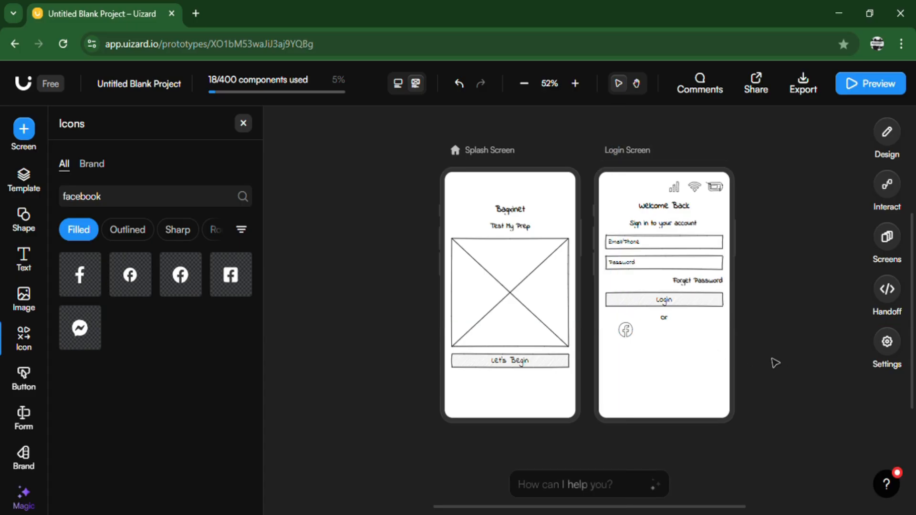
# Clear the "facebook" term from the icon search
pyautogui.moveTo(451, 271); pyautogui.dragTo(163, 205)
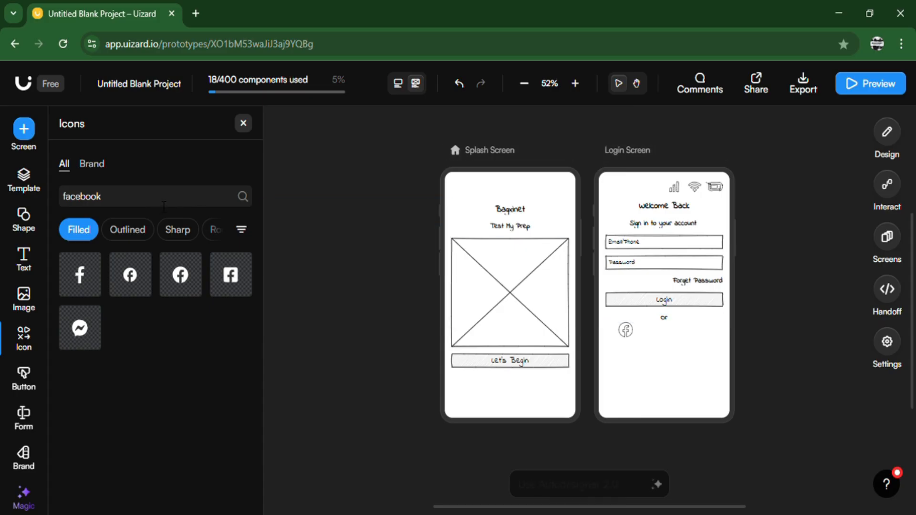
pyautogui.click(165, 203)
pyautogui.hotkey('ctrl', 'a')
pyautogui.press('BackSpace')
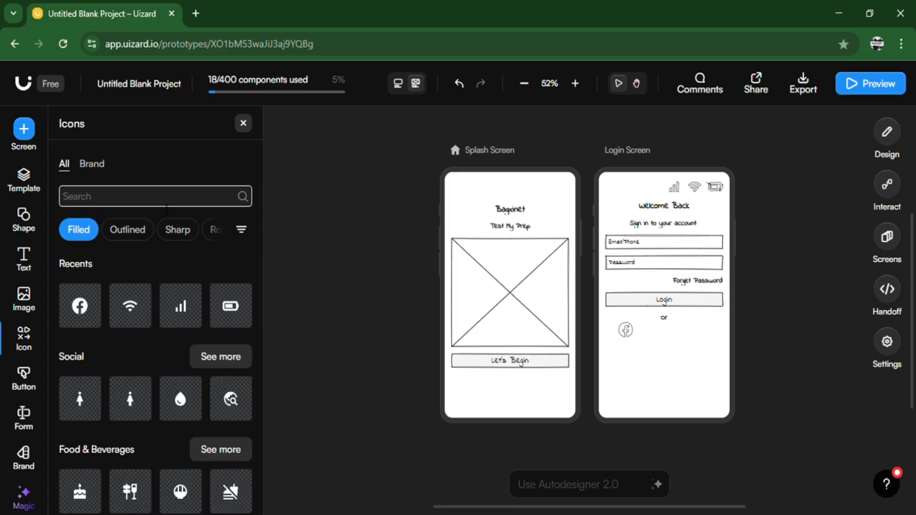
# Search the icons for "google" and place the Google Plus icon below "or" on the Login Screen, opposite the Facebook icon
pyautogui.write('google')
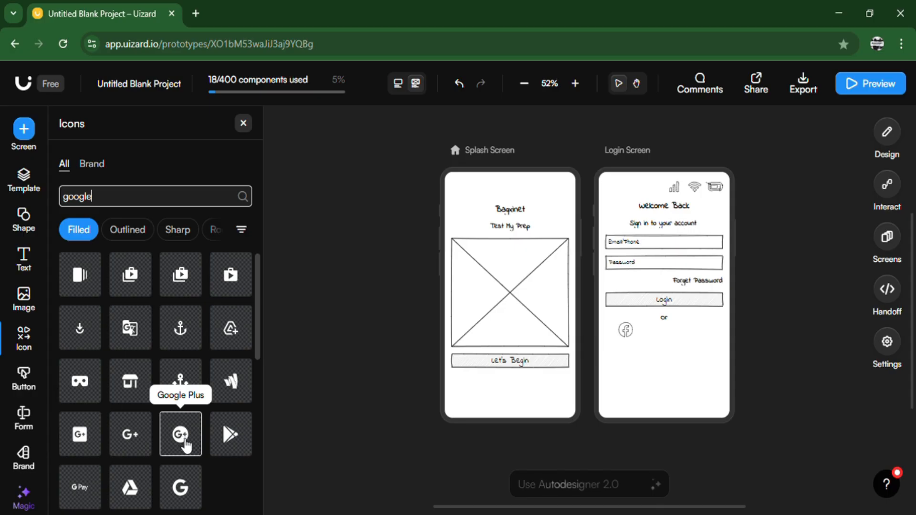
pyautogui.moveTo(190, 454); pyautogui.dragTo(236, 451)
pyautogui.moveTo(564, 413); pyautogui.dragTo(709, 336)
# Bring the Facebook and Google Plus icons together side by side, centred beneath "or" on the Login Screen
pyautogui.moveTo(628, 337); pyautogui.dragTo(631, 339)
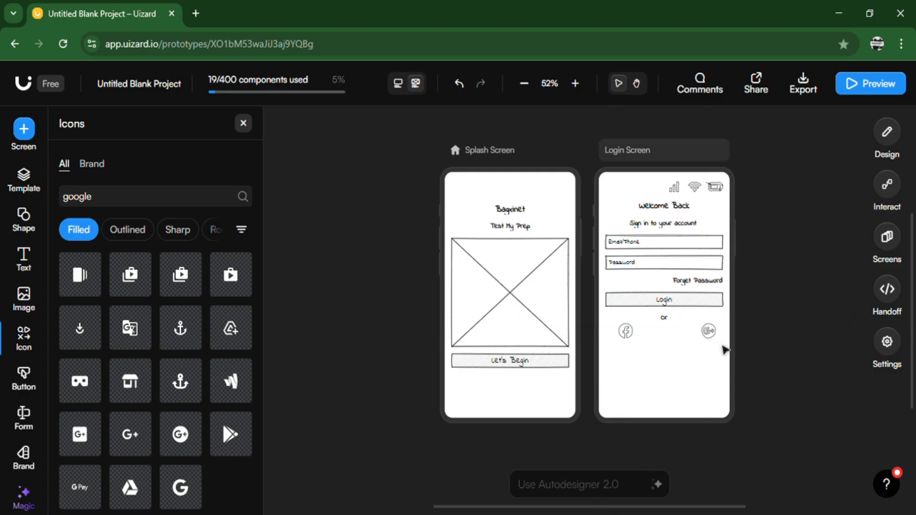
pyautogui.moveTo(709, 339); pyautogui.dragTo(656, 339)
pyautogui.click(757, 360)
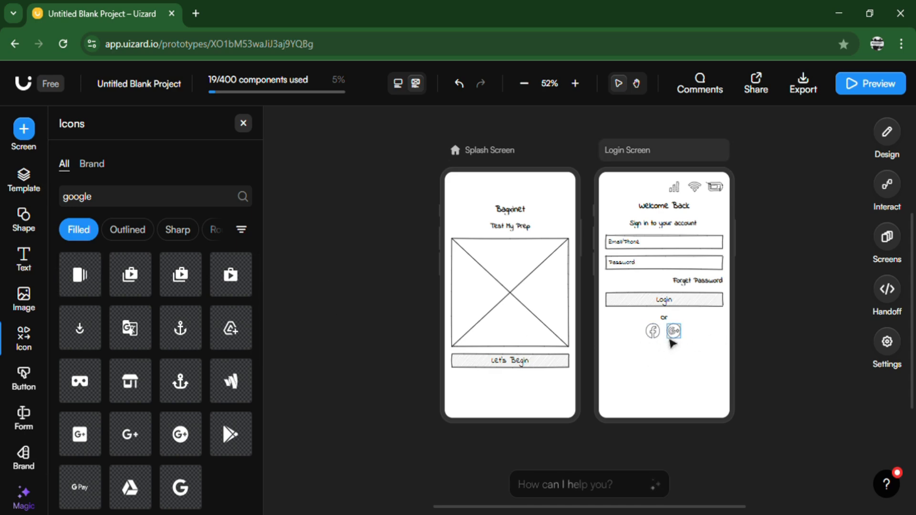
# Add a Title Black text element across the Login Screen below the social icons
pyautogui.click(28, 267)
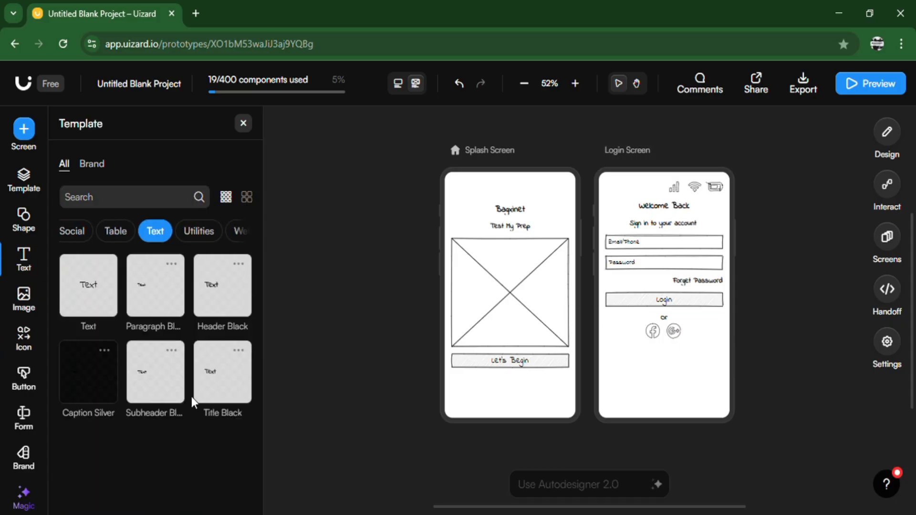
pyautogui.moveTo(223, 399)
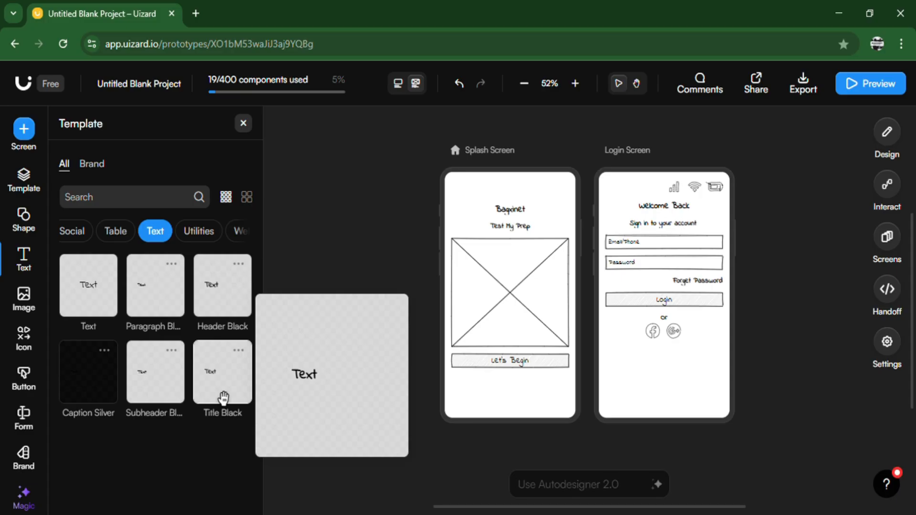
pyautogui.moveTo(223, 398); pyautogui.dragTo(731, 352)
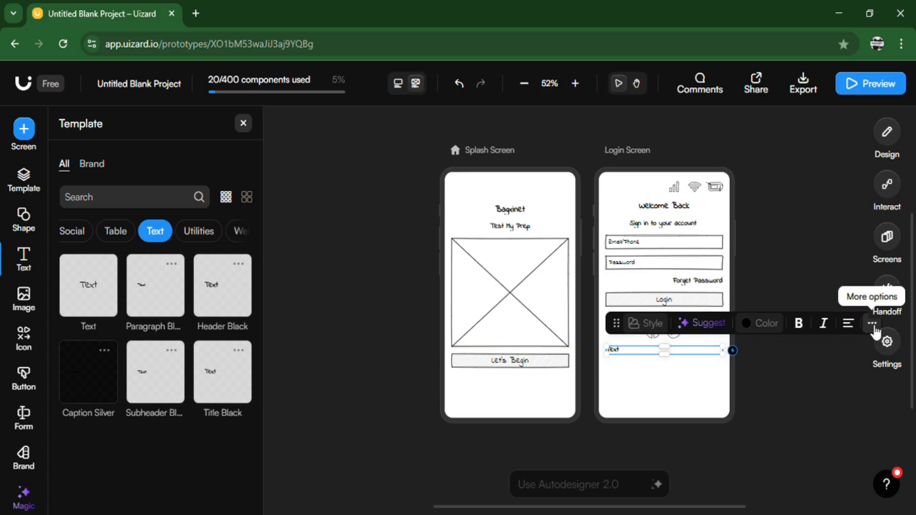
# Centre-align the new text element below the social icons and set its font to Rubik
pyautogui.click(873, 324)
pyautogui.click(787, 444)
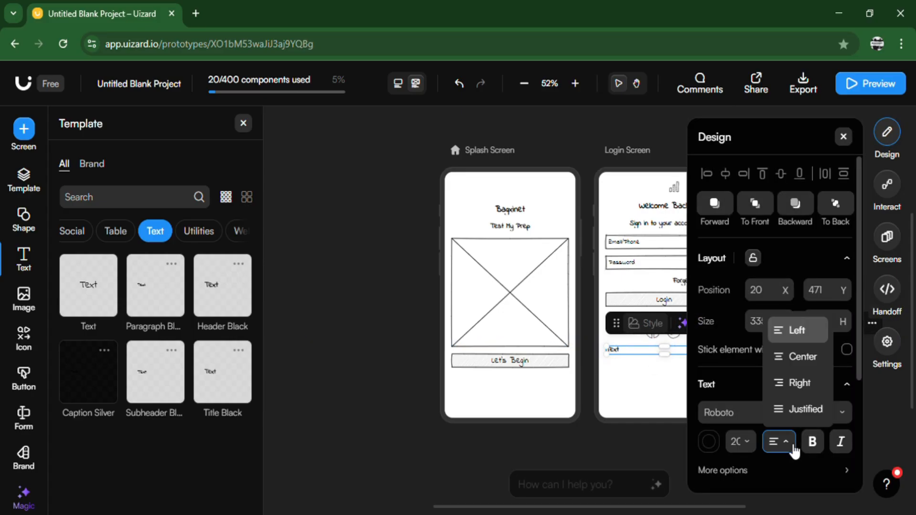
pyautogui.click(808, 362)
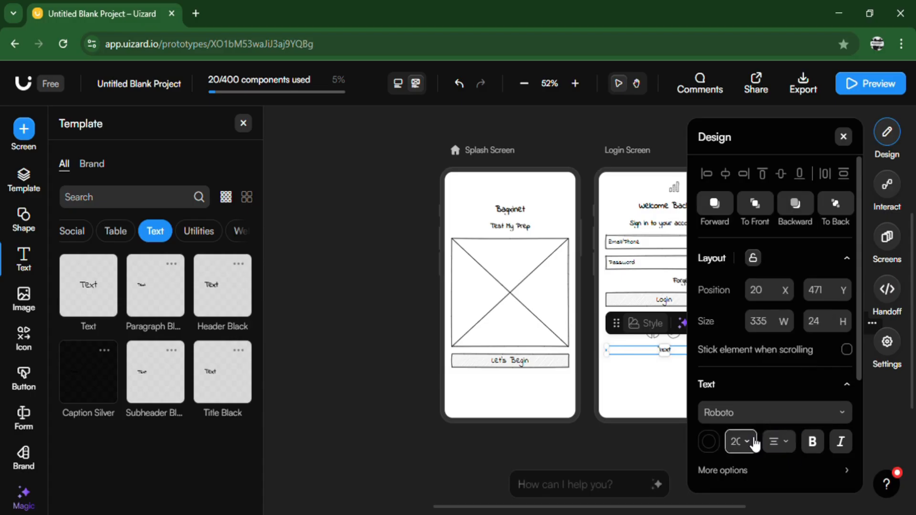
pyautogui.click(761, 413)
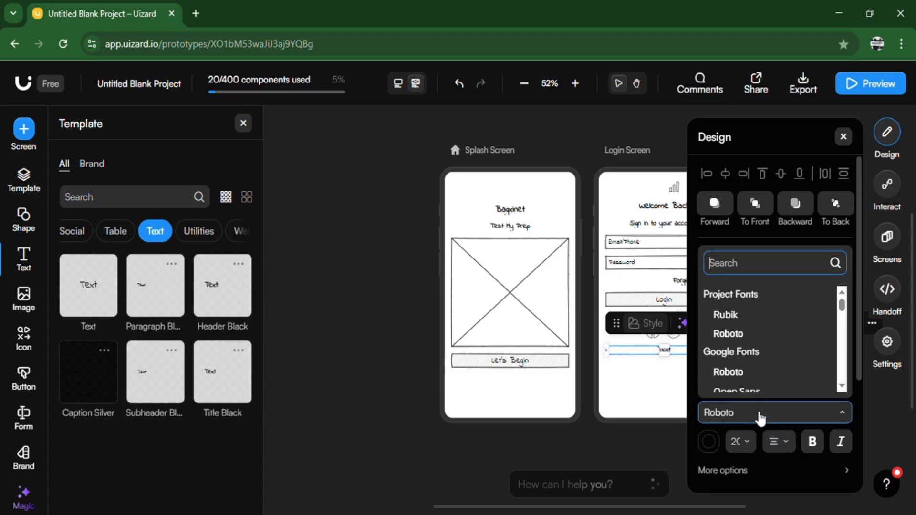
pyautogui.click(777, 324)
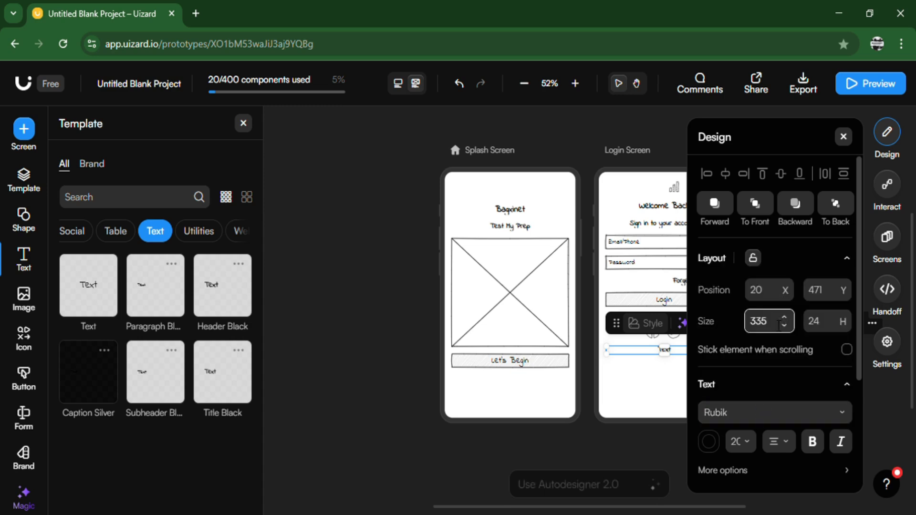
# Replace the placeholder text below the social icons with "Do you have an account? Sign up"
pyautogui.click(676, 377)
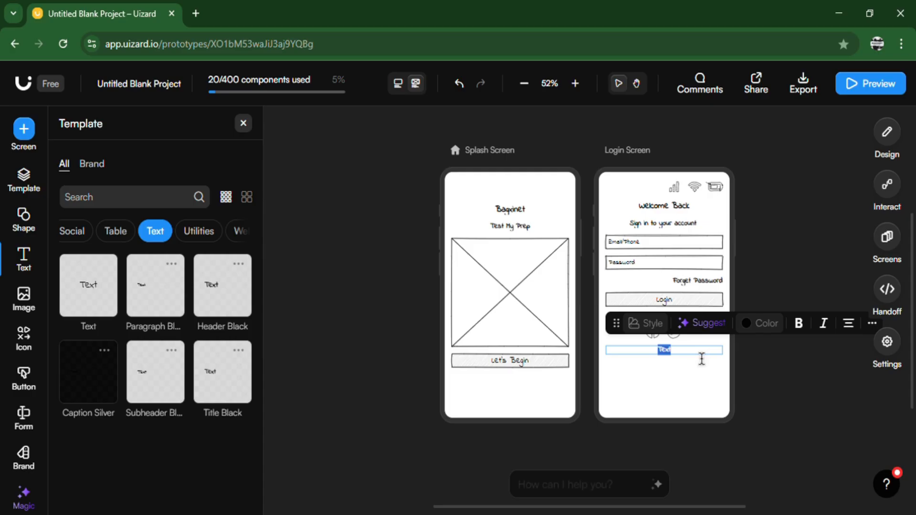
pyautogui.click(695, 371)
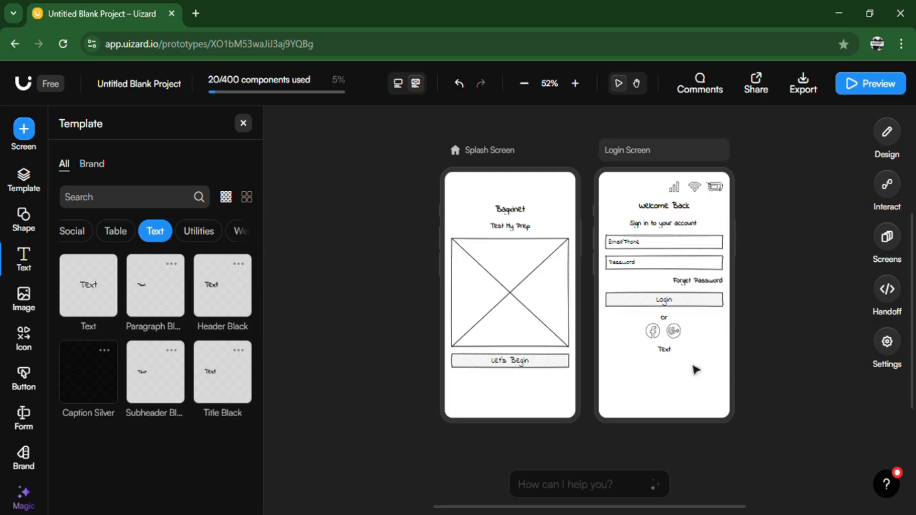
pyautogui.doubleClick(664, 350)
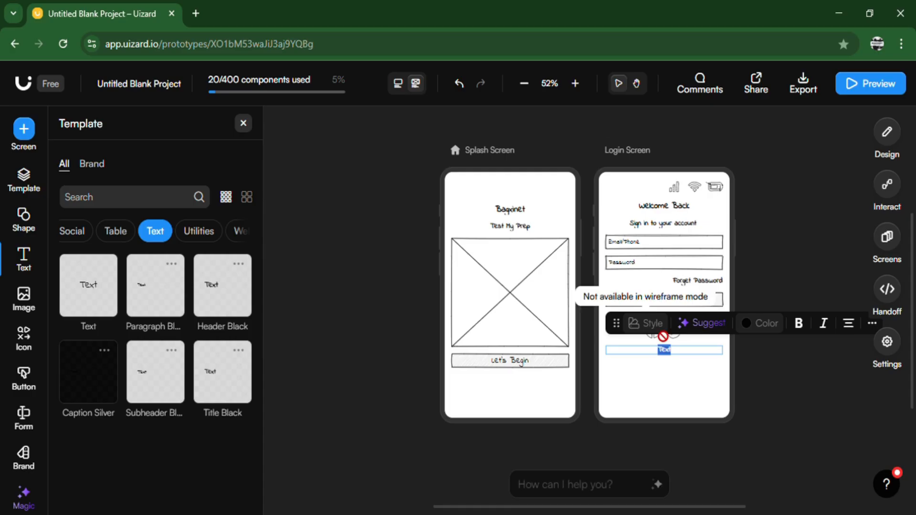
pyautogui.write('Do you have')
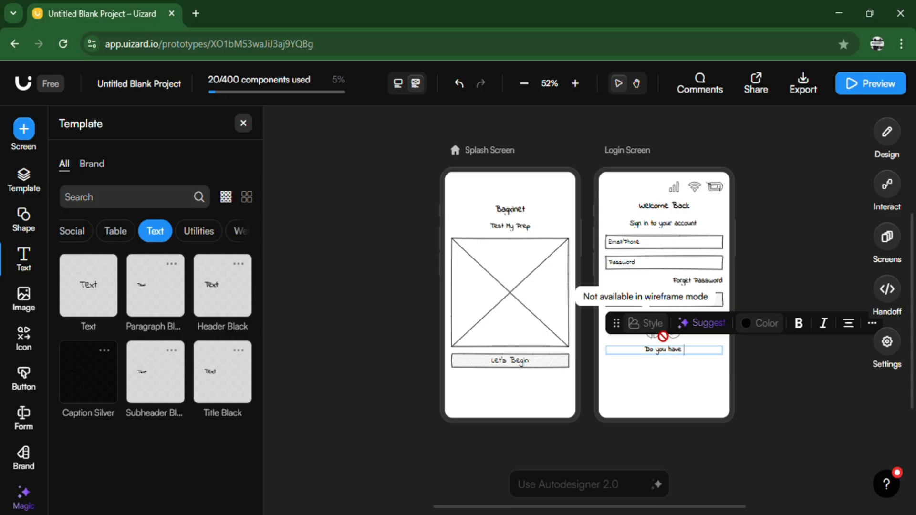
pyautogui.write(' an account?')
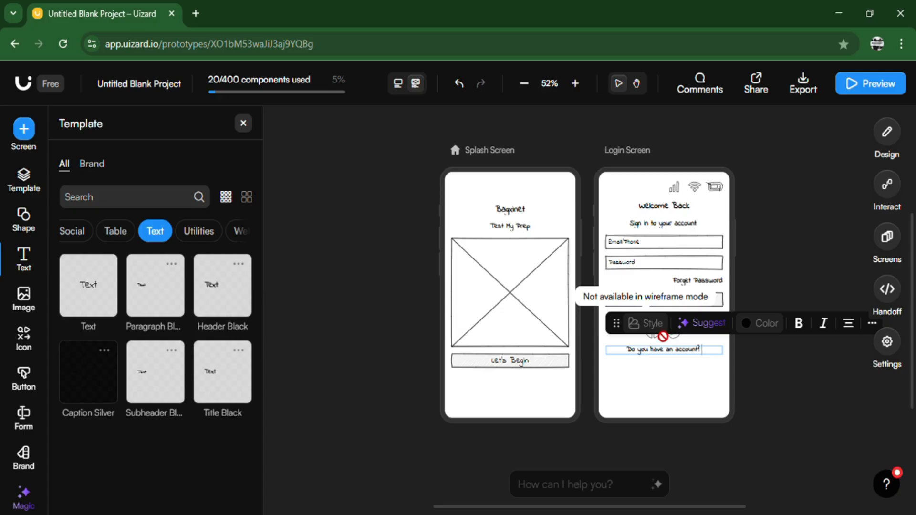
pyautogui.write(' S')
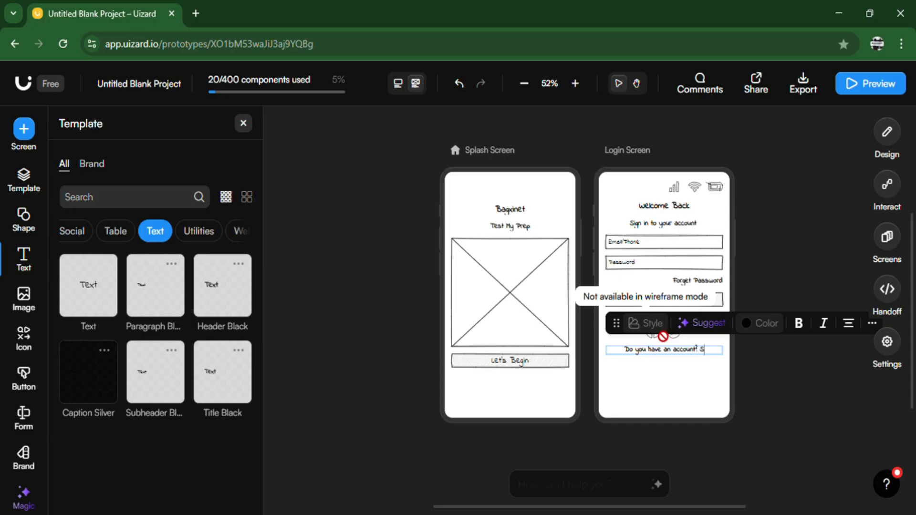
pyautogui.write('ign up')
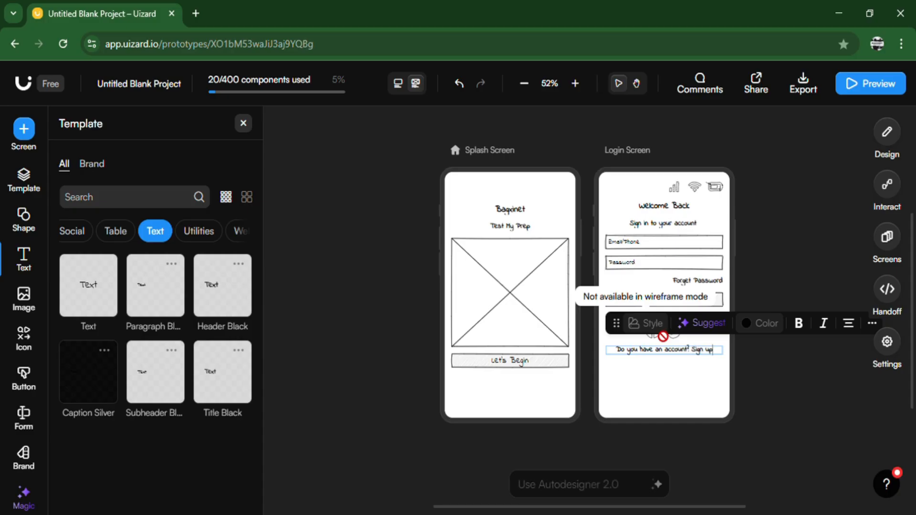
pyautogui.click(743, 363)
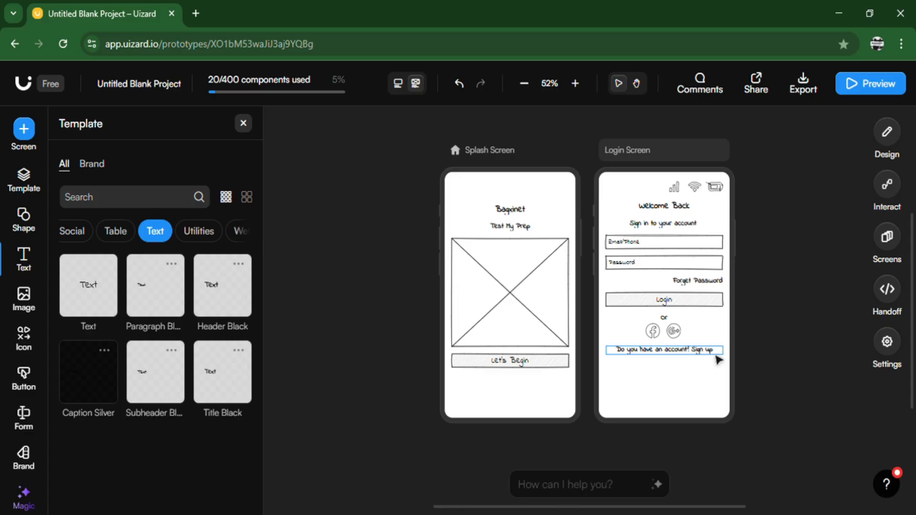
# Move the sign-up line slightly lower and enlarge the Google Plus and Facebook icons above it to matching sizes
pyautogui.moveTo(718, 360)
pyautogui.mouseDown()
pyautogui.moveTo(718, 372)
pyautogui.moveTo(716, 357)
pyautogui.mouseUp()
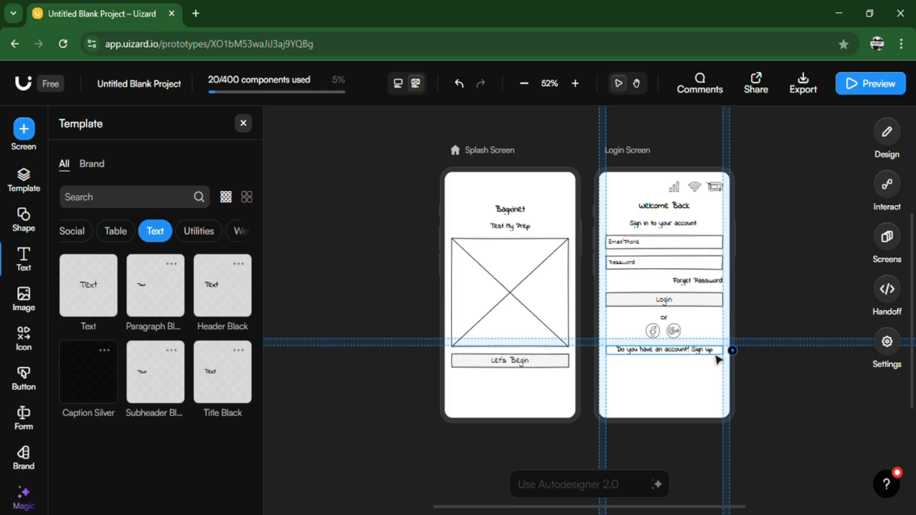
pyautogui.moveTo(718, 361)
pyautogui.mouseDown()
pyautogui.moveTo(718, 370)
pyautogui.moveTo(699, 351)
pyautogui.moveTo(703, 363)
pyautogui.mouseUp()
pyautogui.click(674, 331)
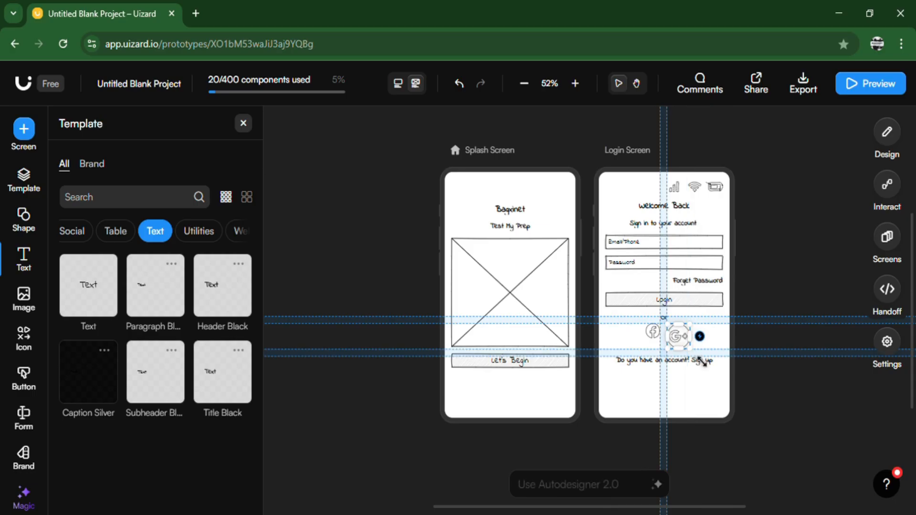
pyautogui.moveTo(703, 363)
pyautogui.mouseDown()
pyautogui.moveTo(700, 349)
pyautogui.moveTo(705, 362)
pyautogui.mouseUp()
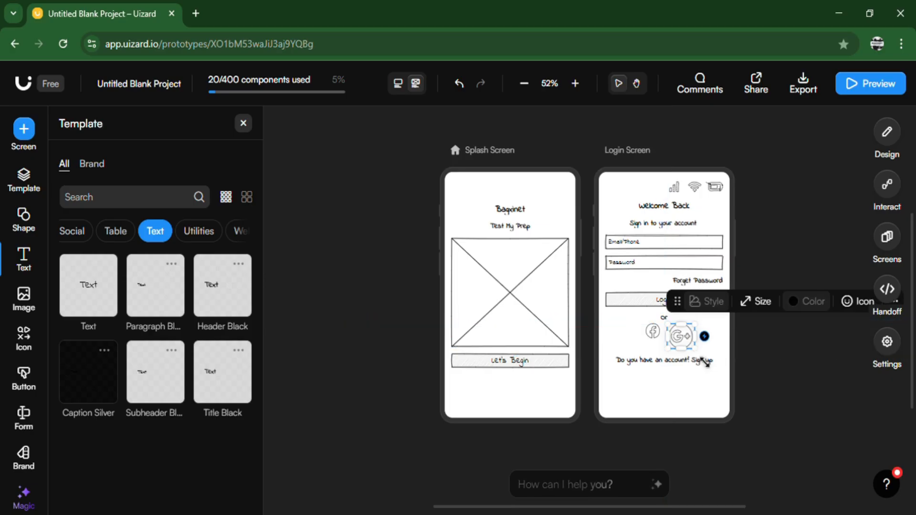
pyautogui.click(656, 338)
pyautogui.moveTo(656, 349); pyautogui.dragTo(644, 355)
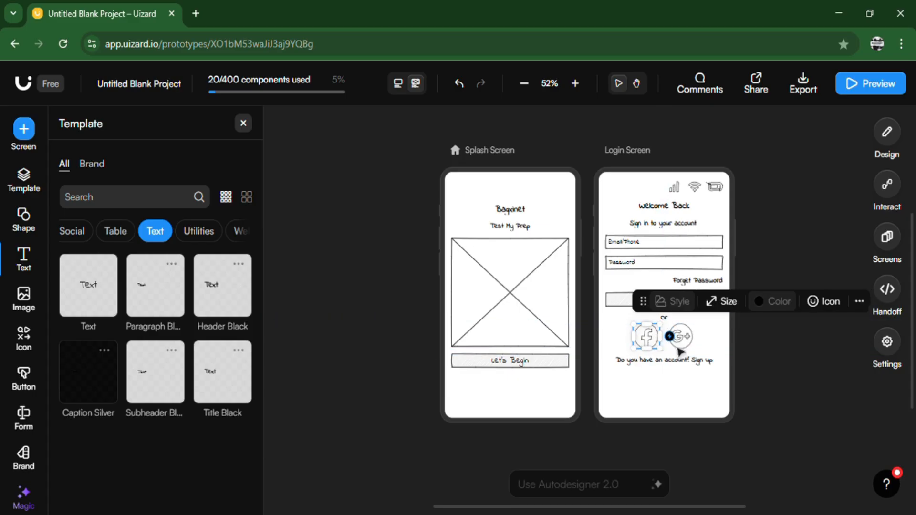
pyautogui.click(790, 380)
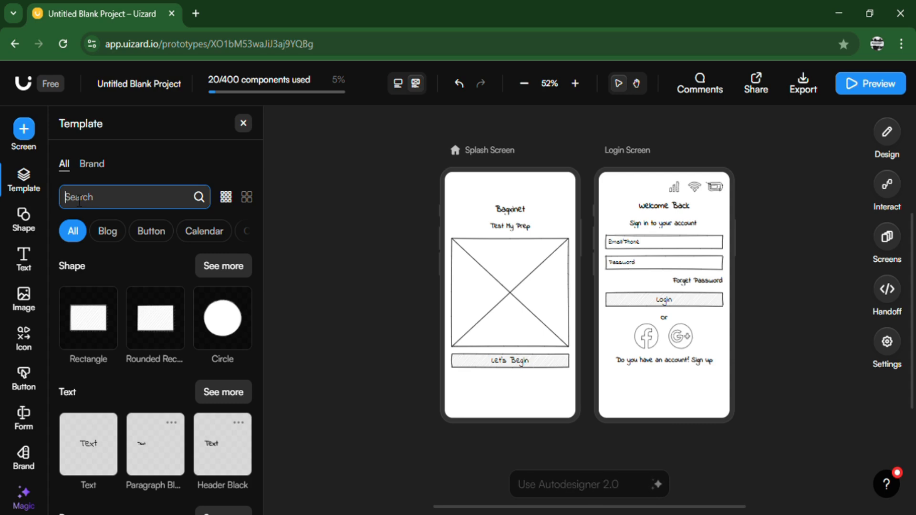
pyautogui.click(35, 191)
pyautogui.click(79, 201)
pyautogui.write('arr')
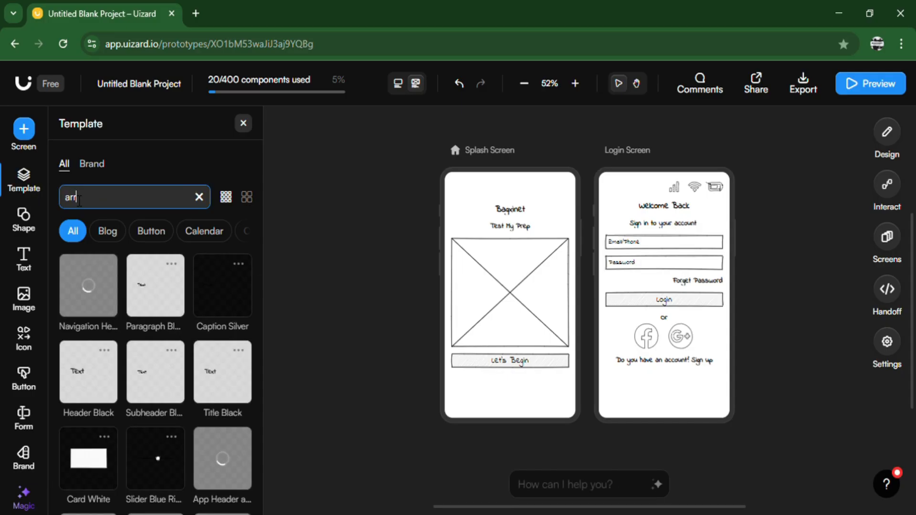
pyautogui.write('ow ')
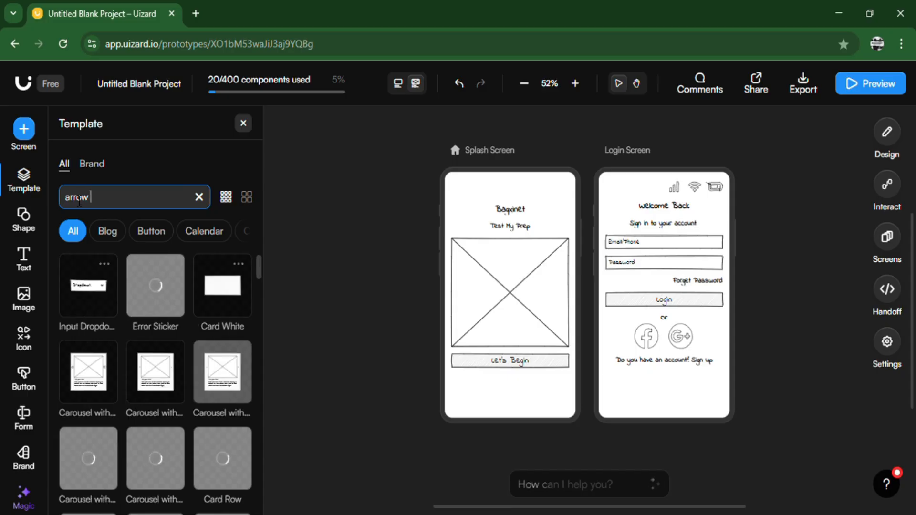
pyautogui.write('back')
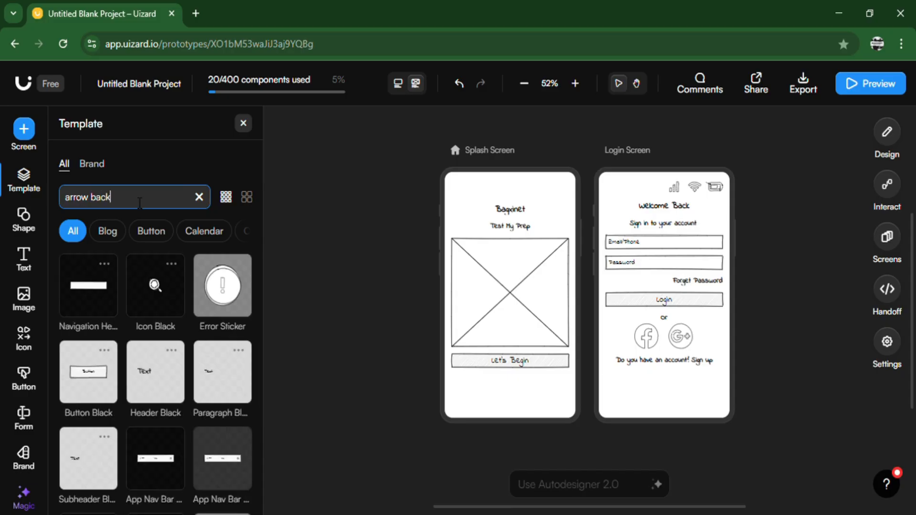
pyautogui.press('BackSpace')
pyautogui.press('BackSpace')
pyautogui.press('BackSpace')
pyautogui.press('BackSpace')
pyautogui.press('BackSpace')
pyautogui.press('BackSpace')
pyautogui.press('BackSpace')
pyautogui.press('BackSpace')
pyautogui.press('BackSpace')
pyautogui.press('BackSpace')
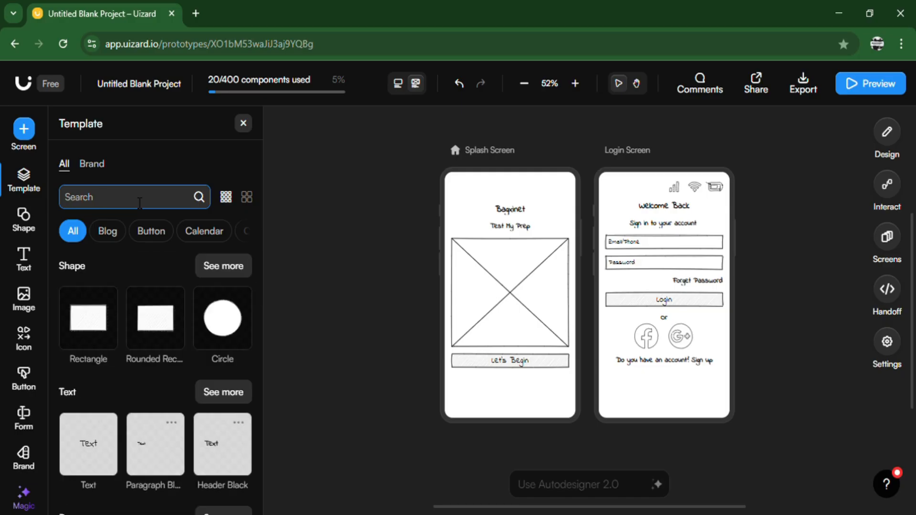
pyautogui.write('bac')
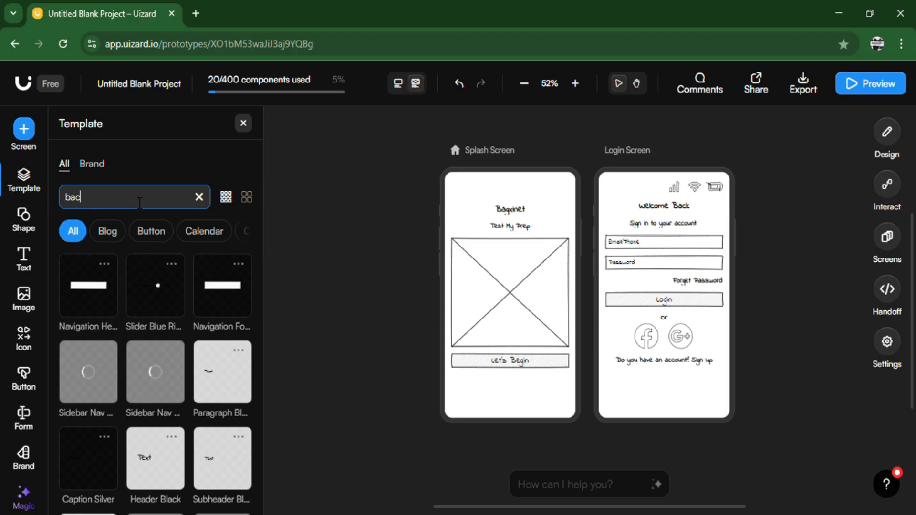
pyautogui.click(23, 181)
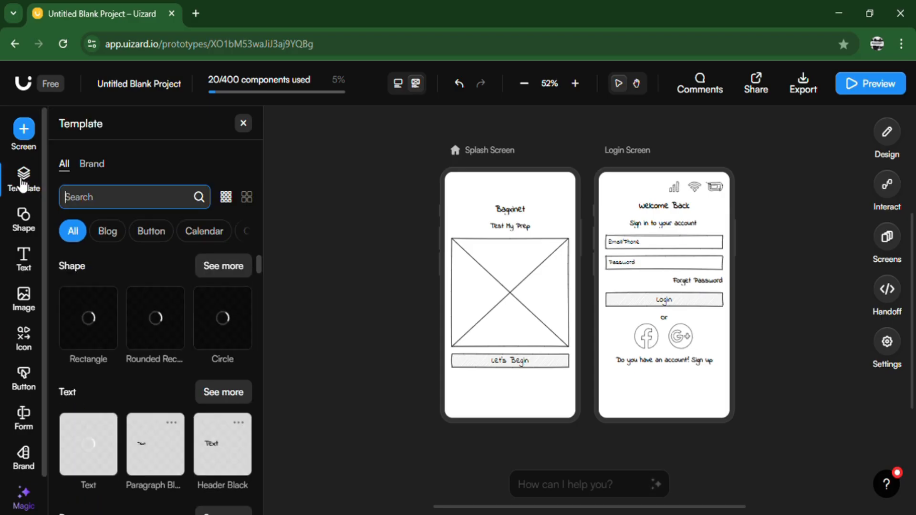
# Search the icons for "back" and place the Arrow Back Ios New icon in the Login Screen's upper-left corner, level with the status icons
pyautogui.click(30, 341)
pyautogui.write('b')
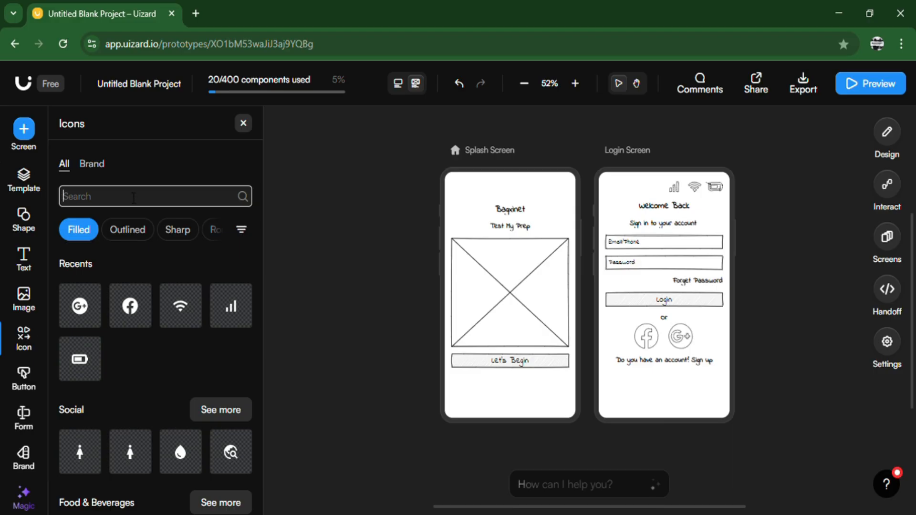
pyautogui.write('ack')
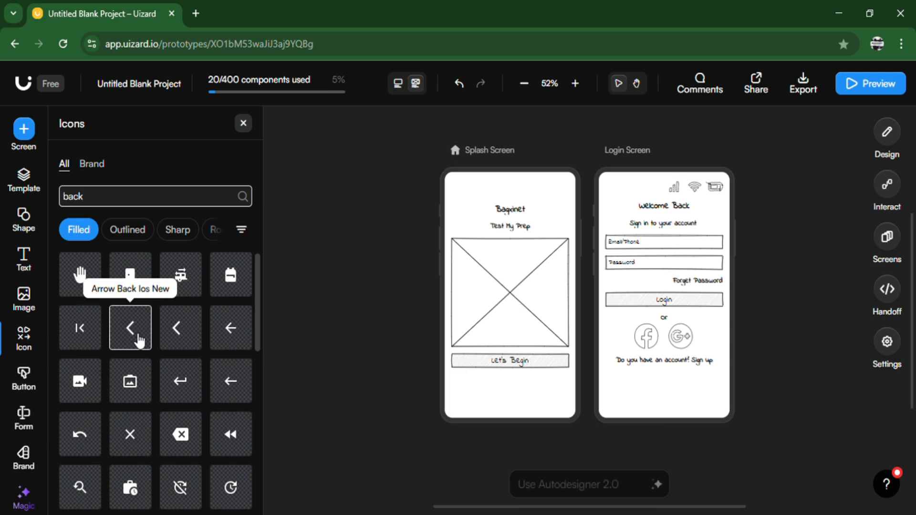
pyautogui.moveTo(139, 340); pyautogui.dragTo(618, 202)
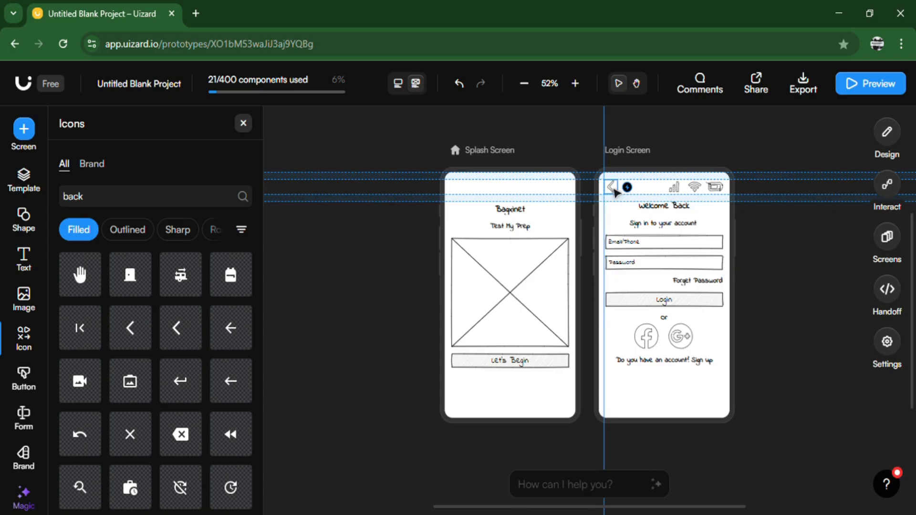
pyautogui.moveTo(614, 188); pyautogui.dragTo(618, 190)
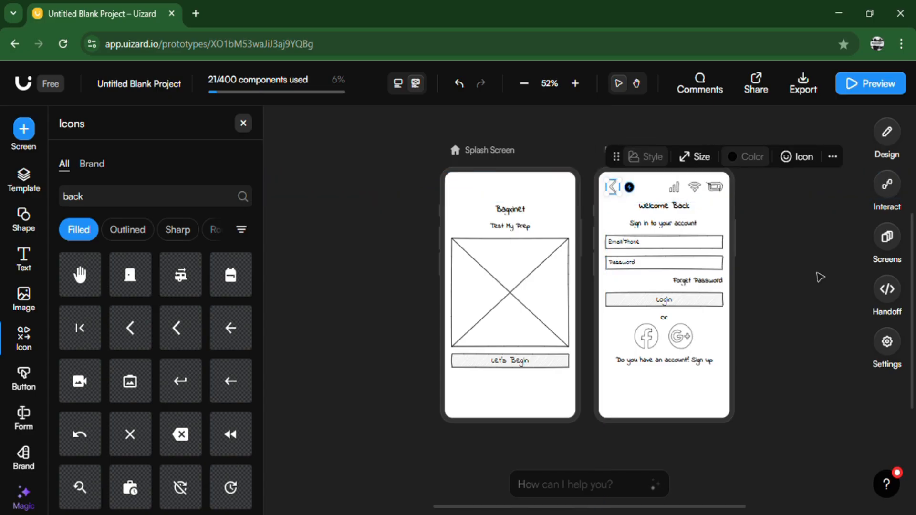
pyautogui.click(819, 265)
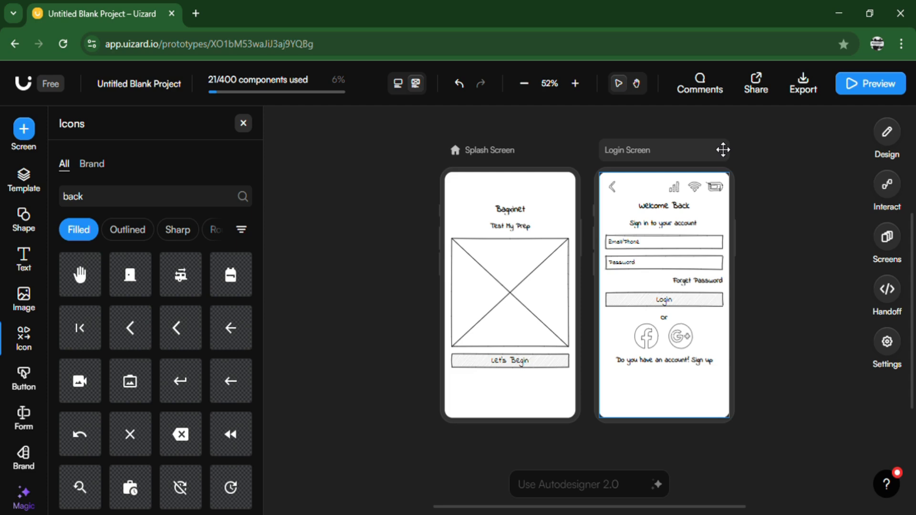
# Duplicate the Login Screen to create a third phone screen beside it
pyautogui.click(720, 153)
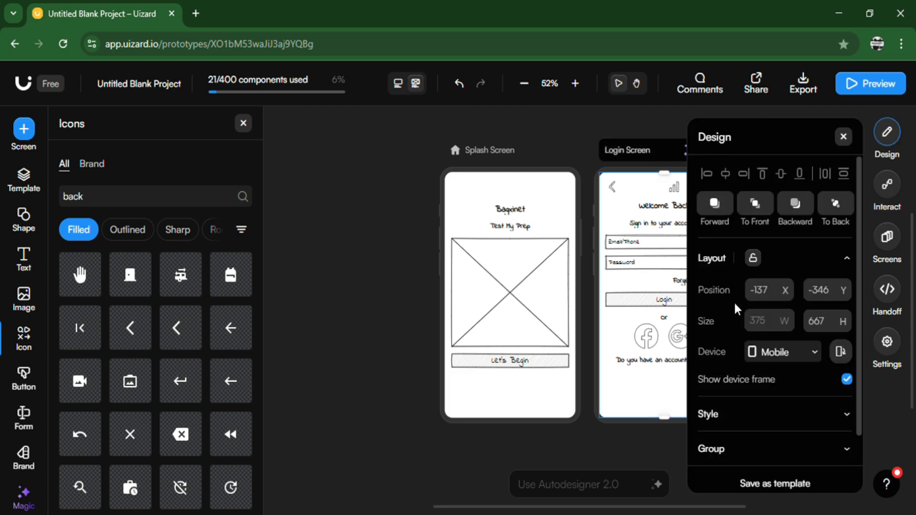
pyautogui.click(725, 157)
pyautogui.click(724, 158)
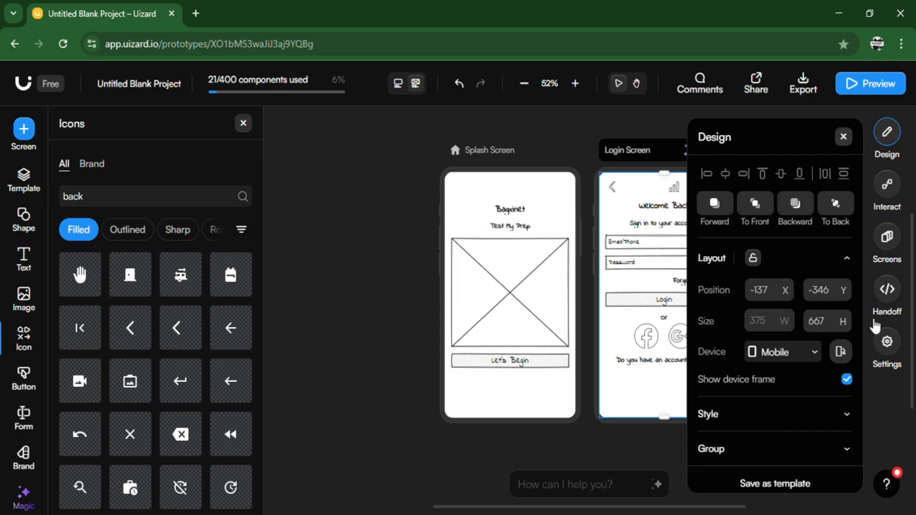
pyautogui.click(725, 157)
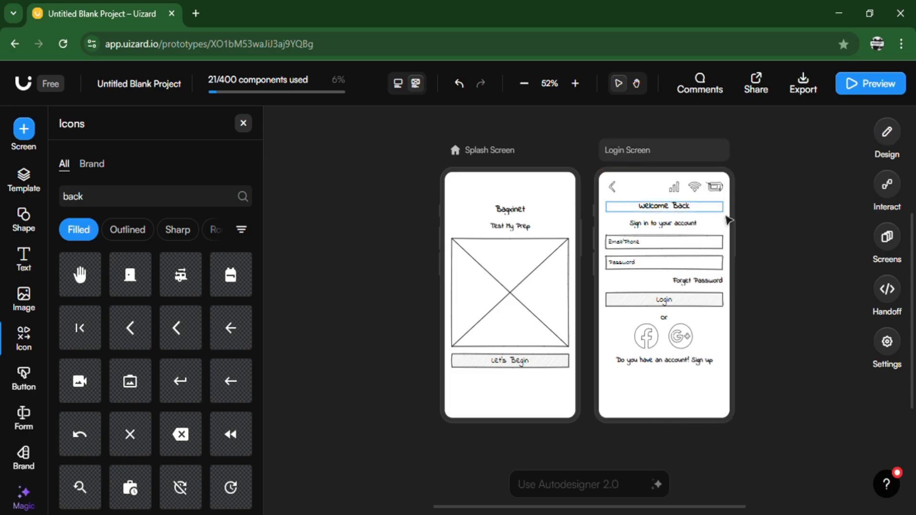
pyautogui.click(688, 149)
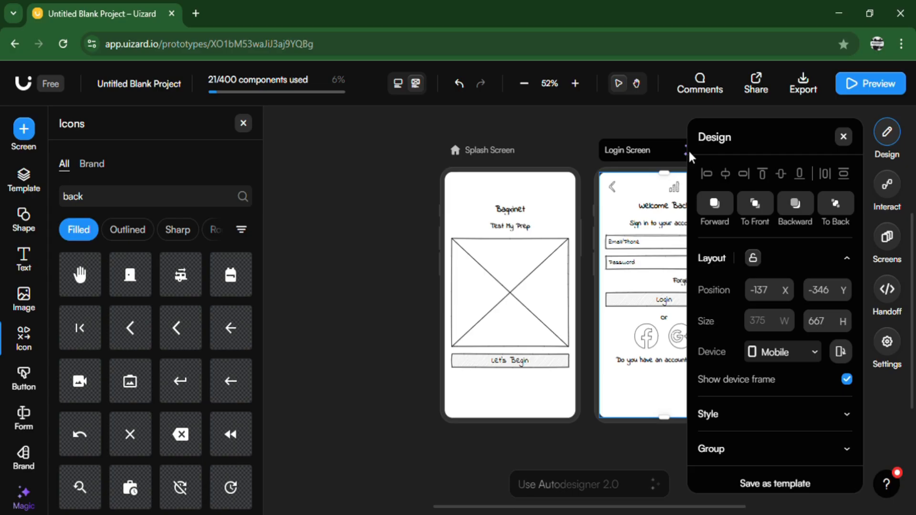
pyautogui.hotkey('ctrl', 'd')
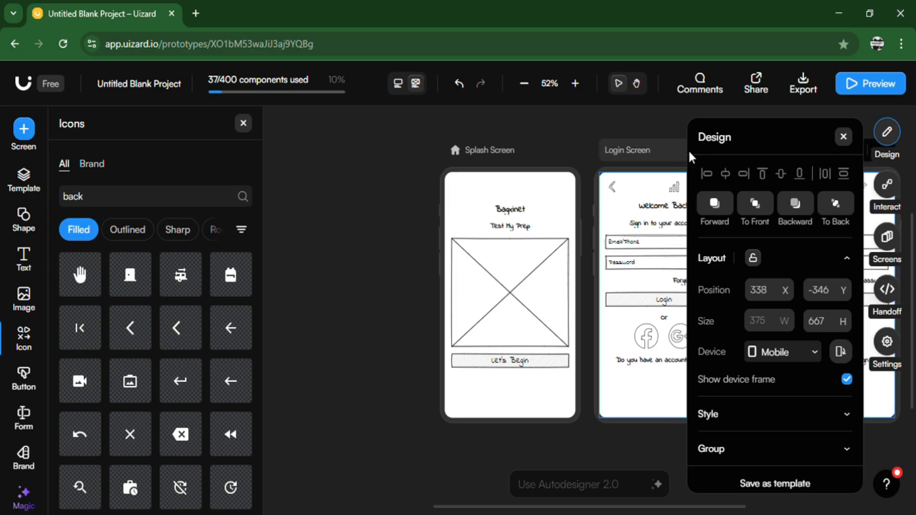
pyautogui.click(843, 137)
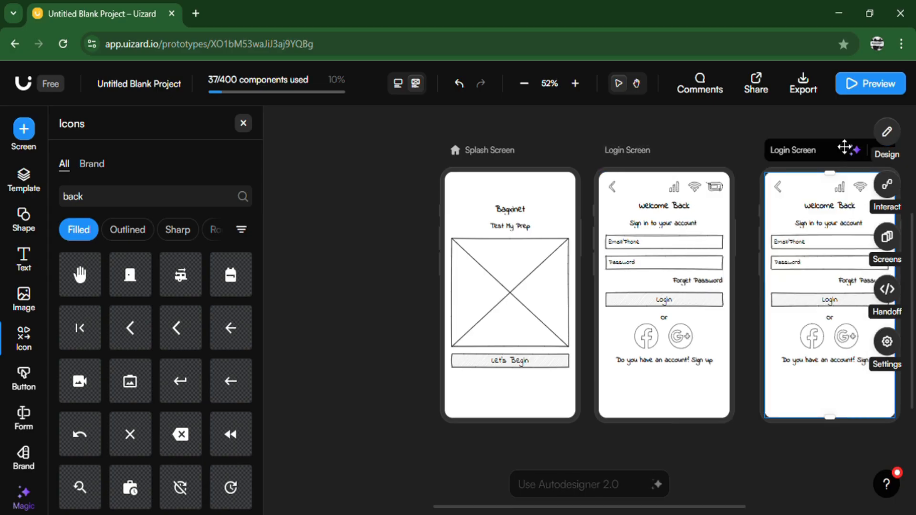
# Rename the duplicated Login Screen as "Forget password screen" and close the icon library
pyautogui.hscroll(3, 695, 509)
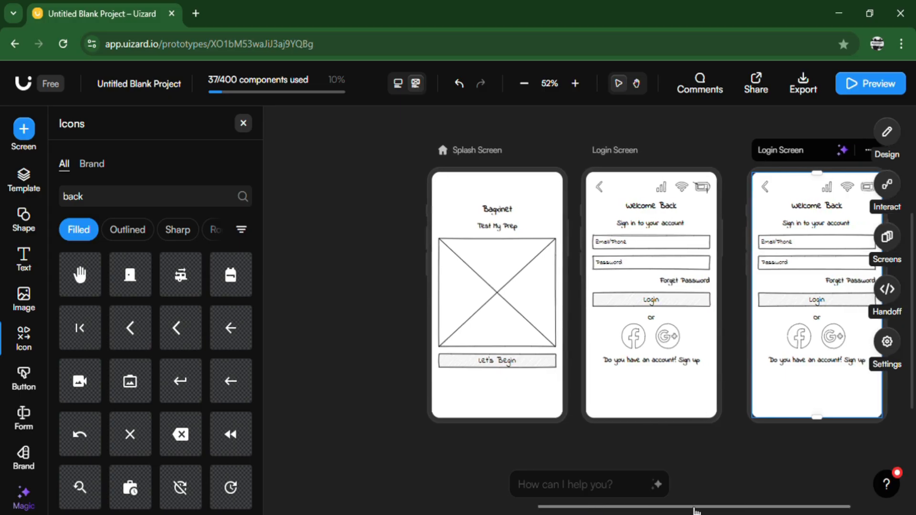
pyautogui.hscroll(2, 695, 509)
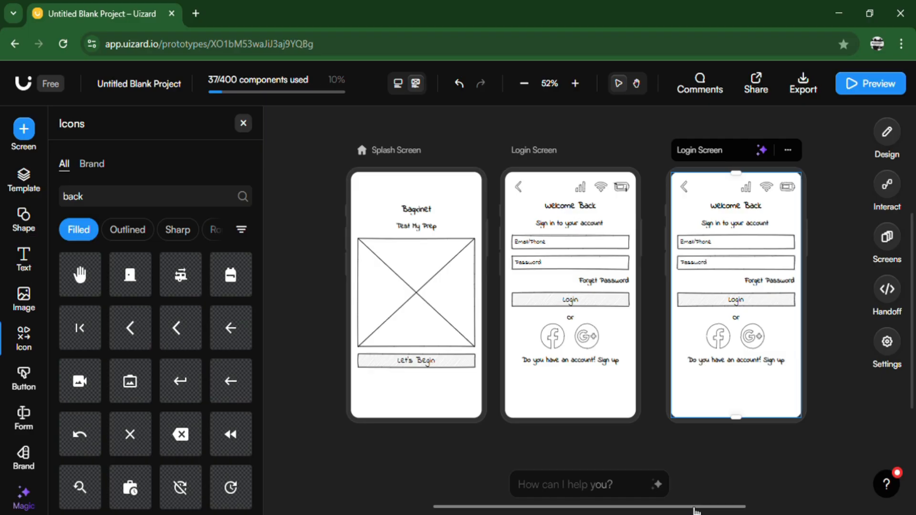
pyautogui.click(726, 156)
pyautogui.moveTo(689, 156); pyautogui.dragTo(689, 157)
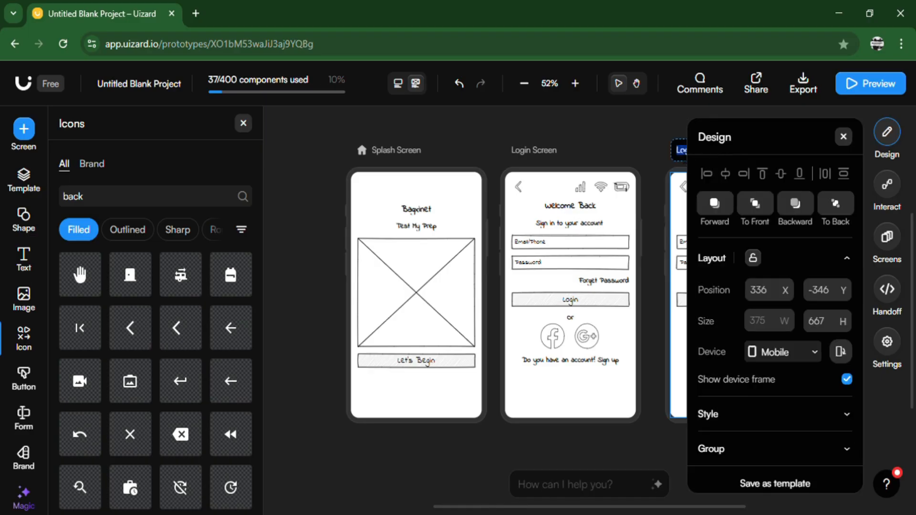
pyautogui.write('Fro')
pyautogui.press('BackSpace')
pyautogui.press('BackSpace')
pyautogui.write('or')
pyautogui.click(843, 137)
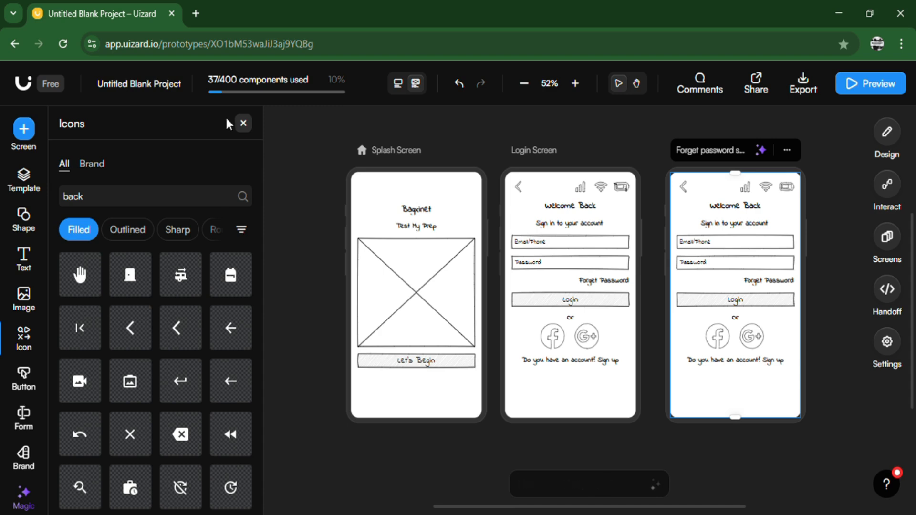
pyautogui.click(243, 123)
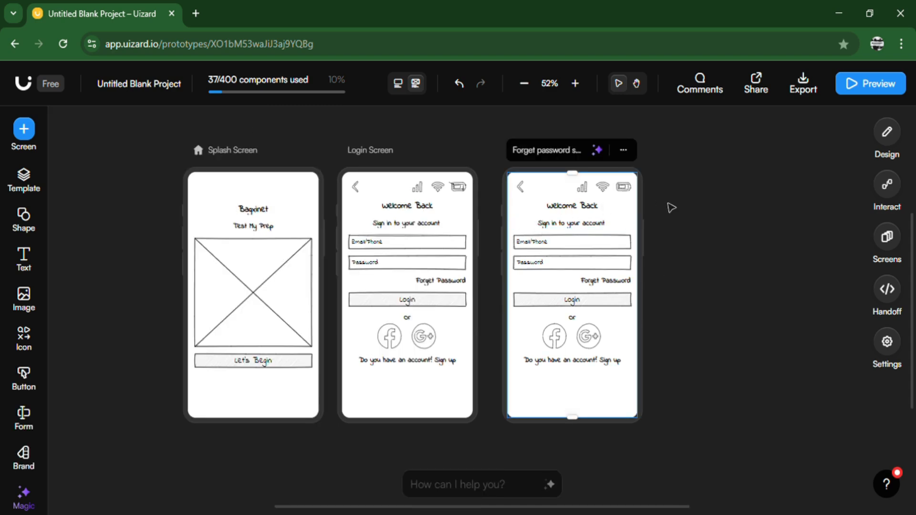
pyautogui.click(705, 213)
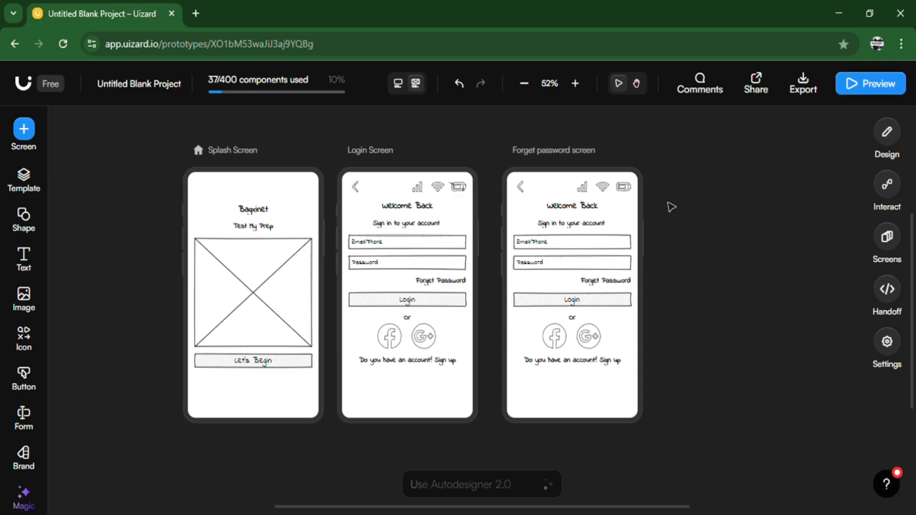
# Change the "Welcome Back" heading on the Forget password screen to "Forget Password" and delete that screen's Email/Phone field
pyautogui.doubleClick(597, 210)
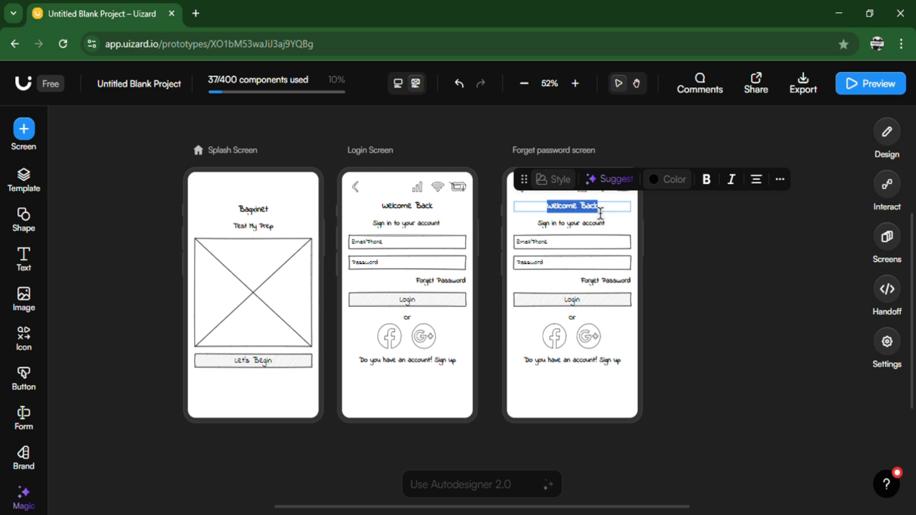
pyautogui.write('Forget Pass')
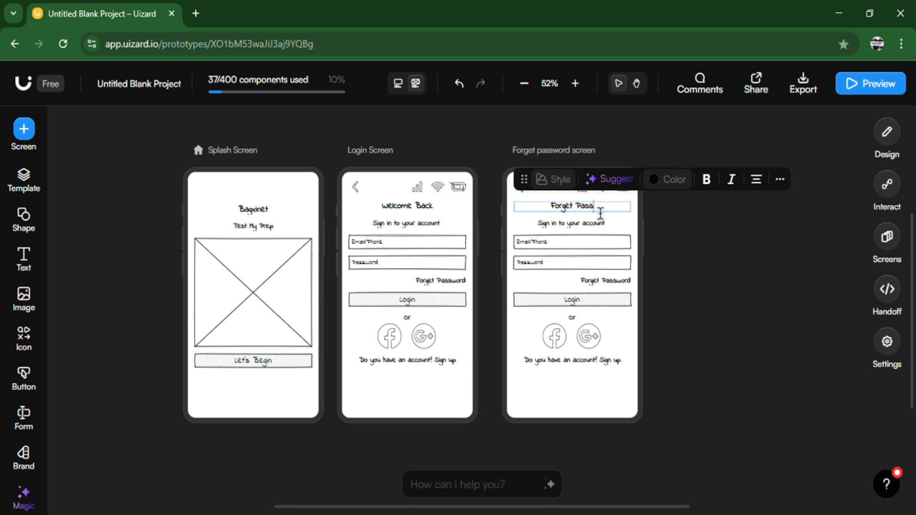
pyautogui.write('word')
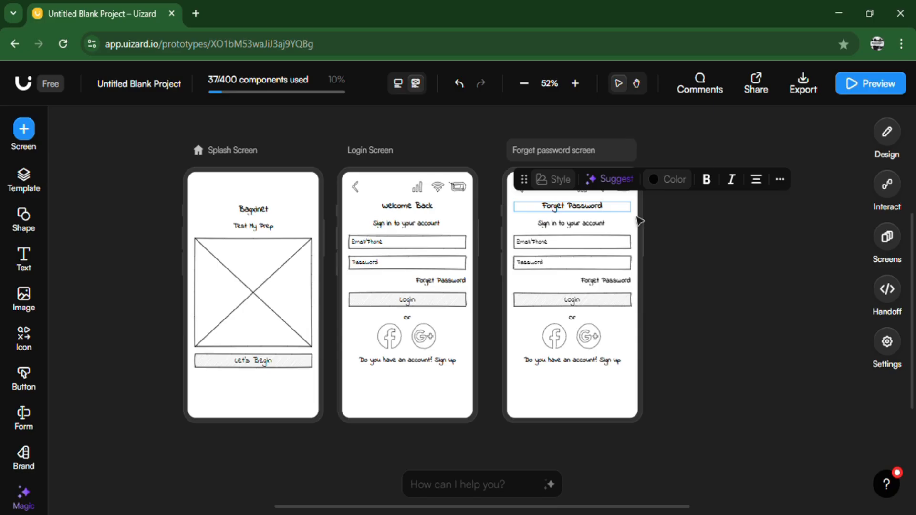
pyautogui.click(640, 221)
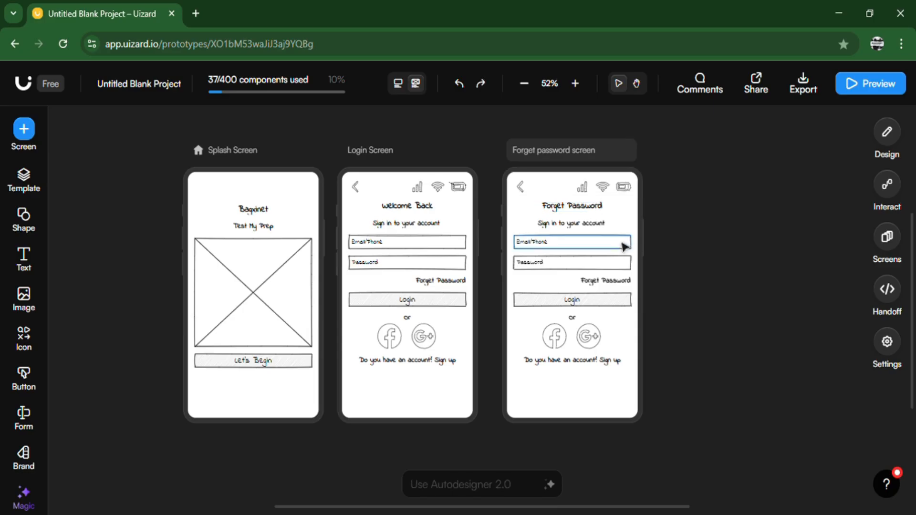
pyautogui.click(623, 243)
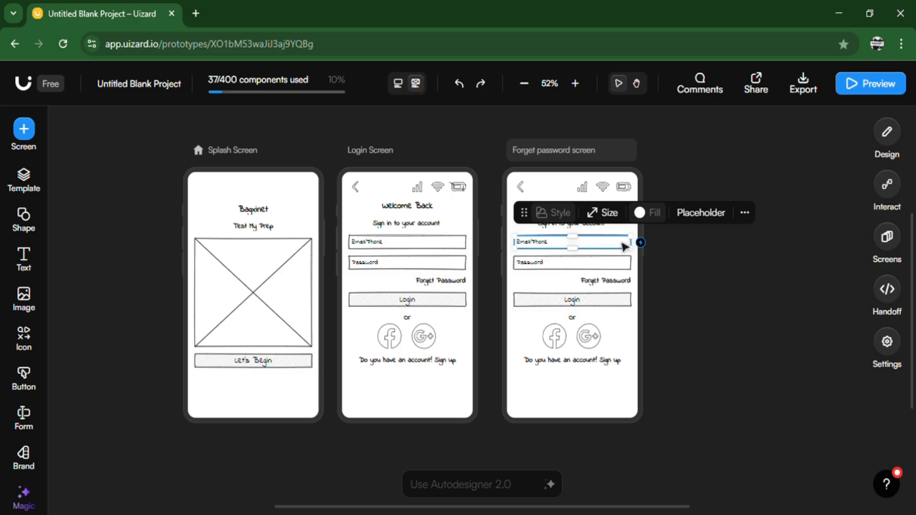
pyautogui.press('Delete')
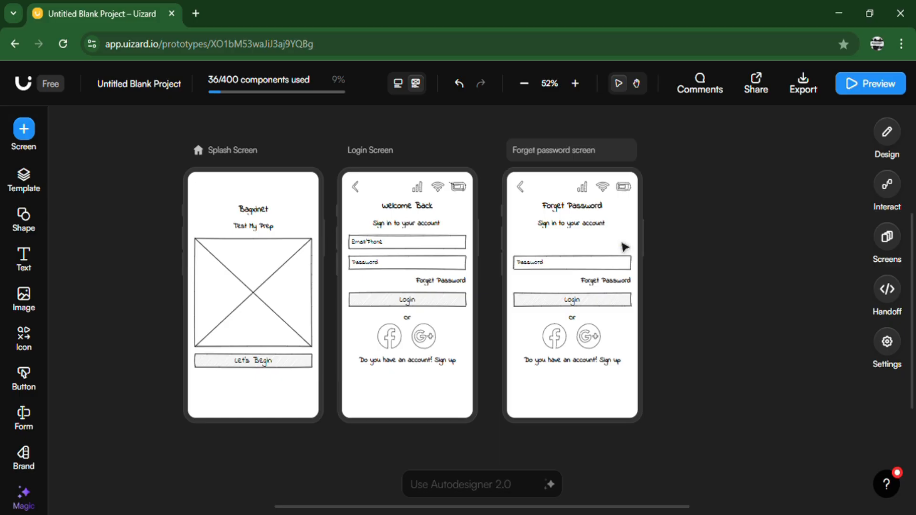
# Replace the "Sign in to your account" subtitle on the Forget password screen with "Enter your email address or phone number to reset your password"
pyautogui.doubleClick(601, 228)
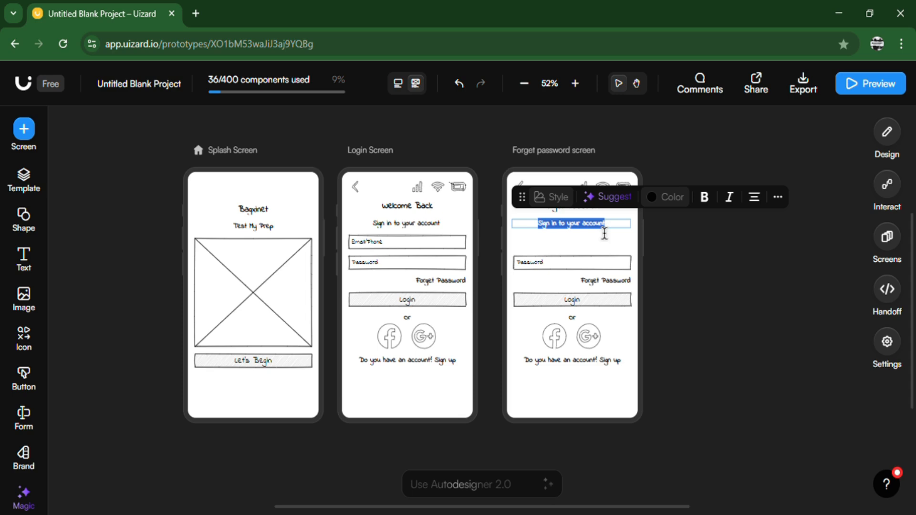
pyautogui.write('E')
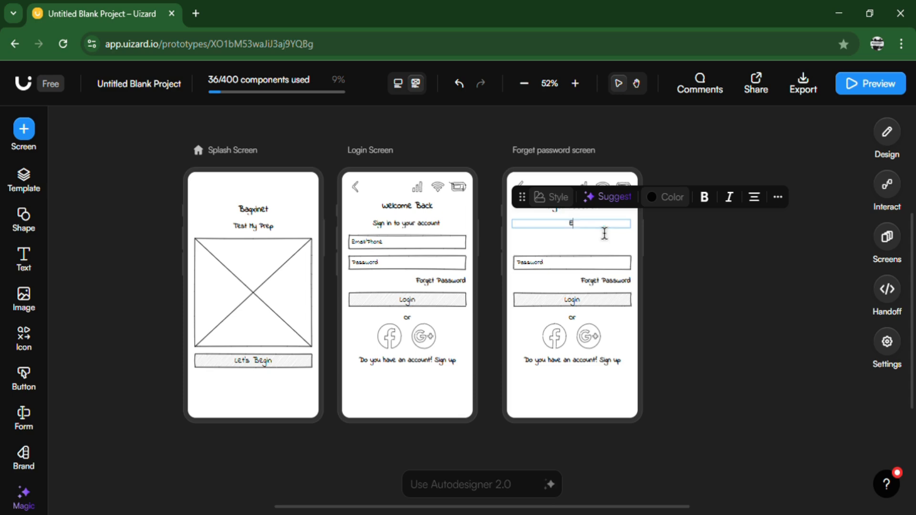
pyautogui.write('nter y')
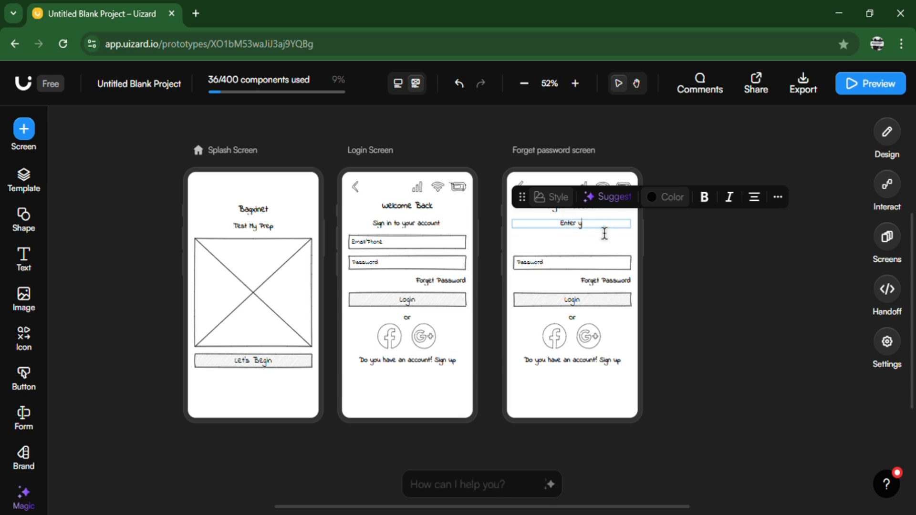
pyautogui.write('our email ad')
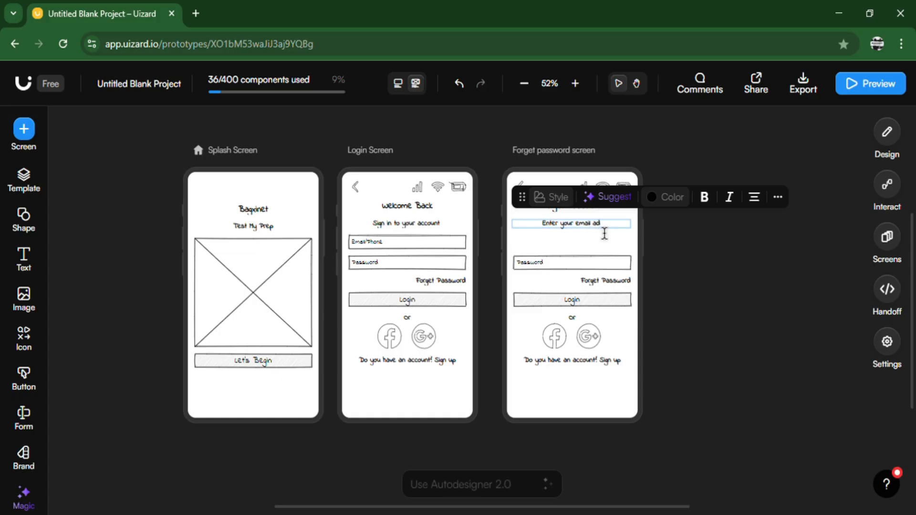
pyautogui.write('dres')
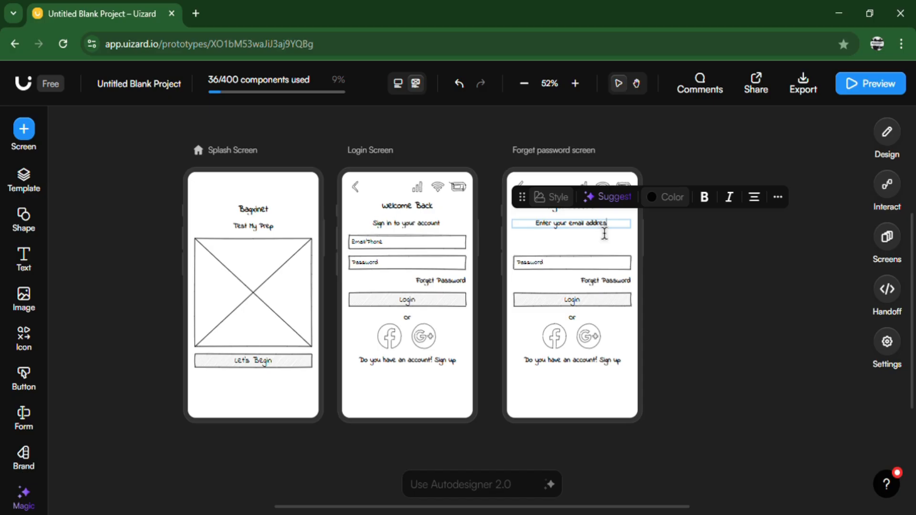
pyautogui.write('s or')
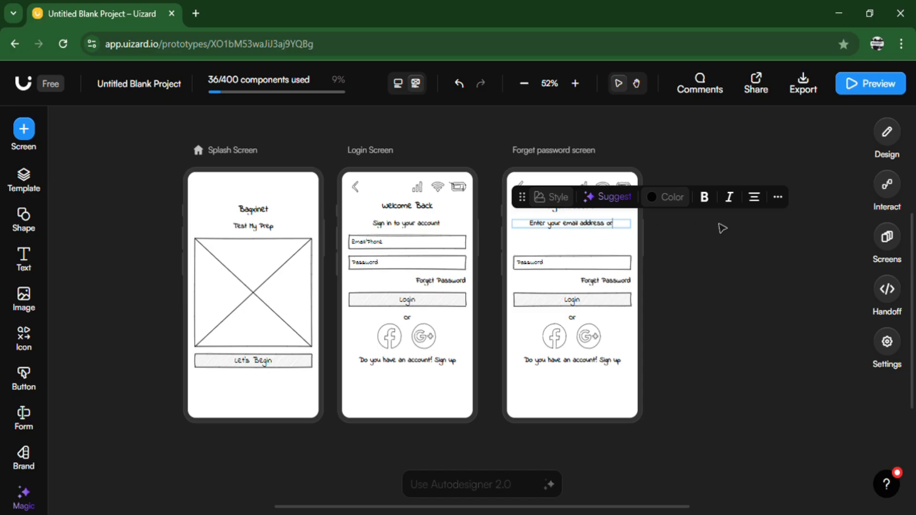
pyautogui.write(' phon')
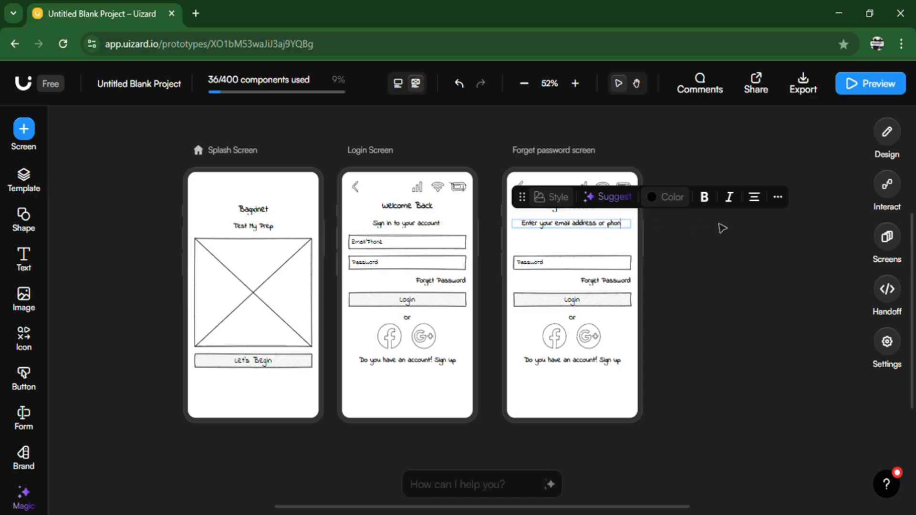
pyautogui.write('e number')
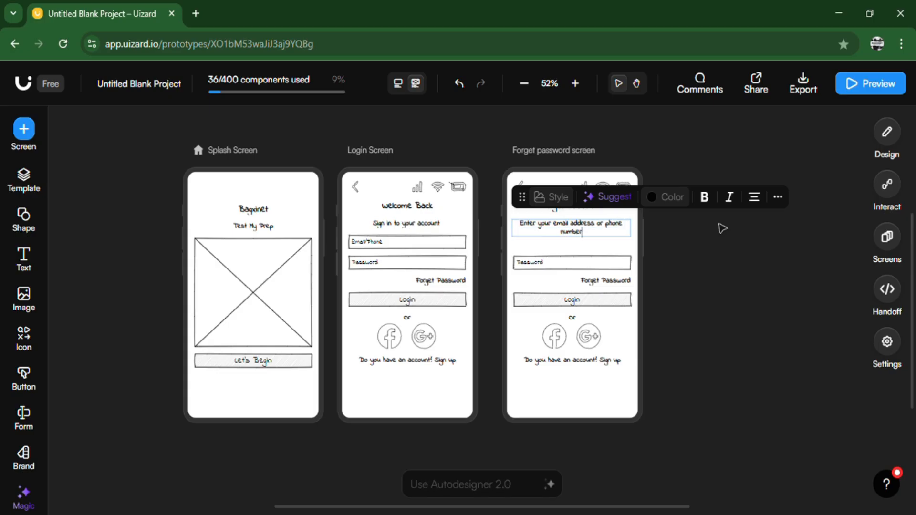
pyautogui.write(' to reset your password')
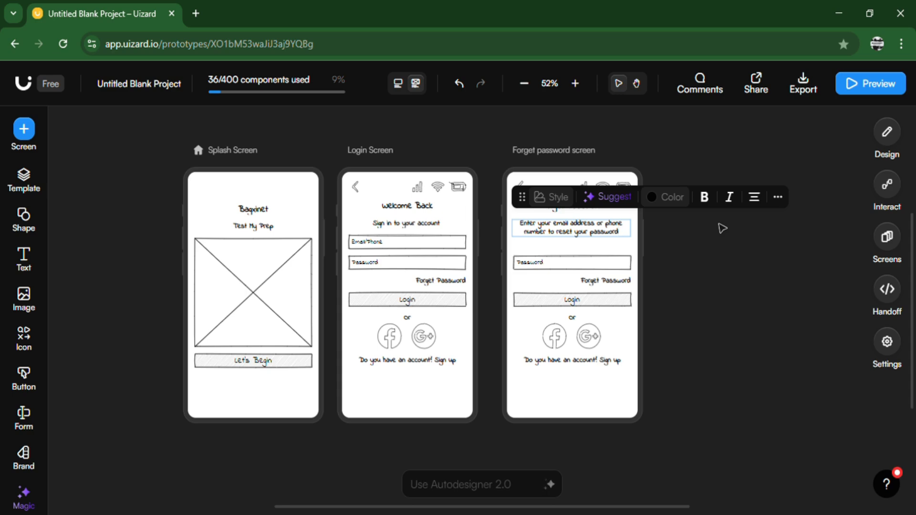
# Centre-align the reset instruction text and extend its text box down to just above the Password field
pyautogui.moveTo(620, 232); pyautogui.dragTo(527, 232)
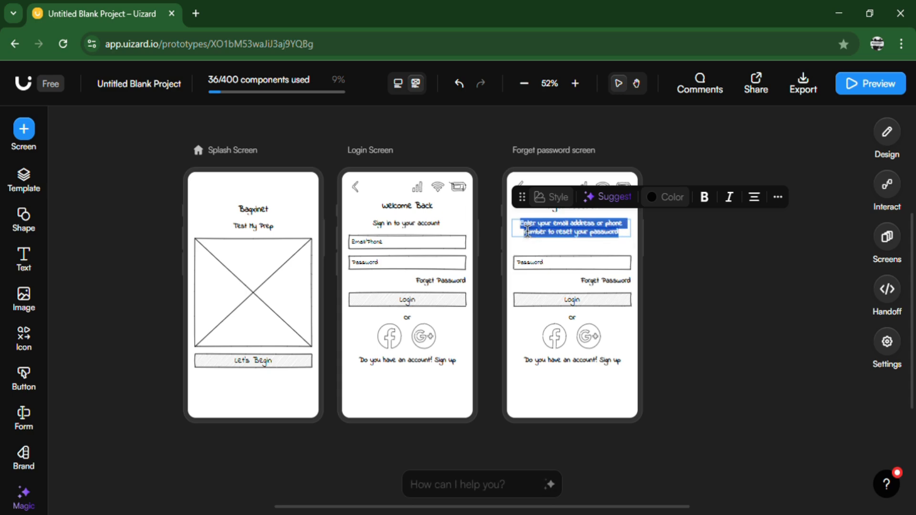
pyautogui.click(762, 205)
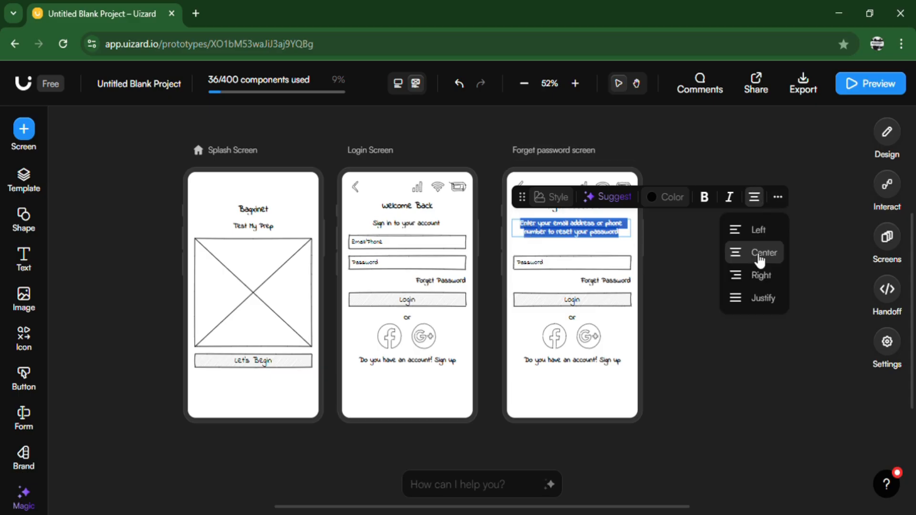
pyautogui.click(784, 204)
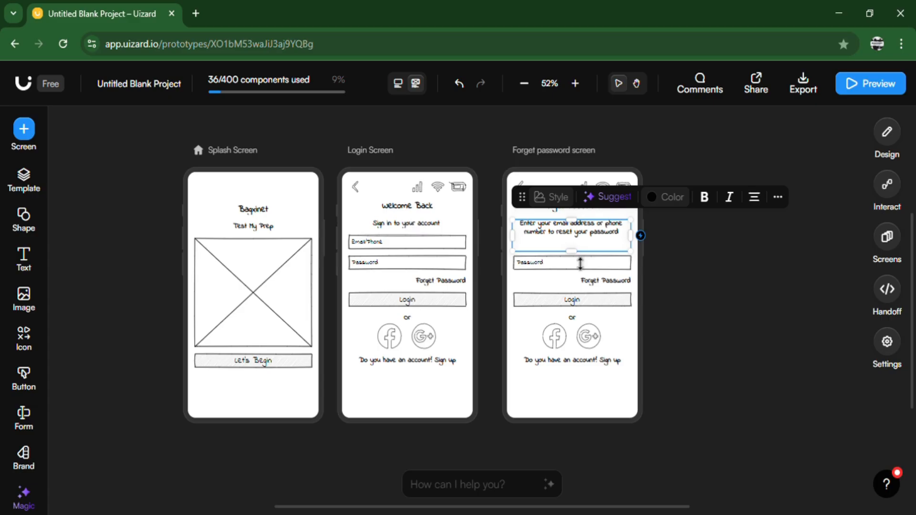
pyautogui.click(686, 256)
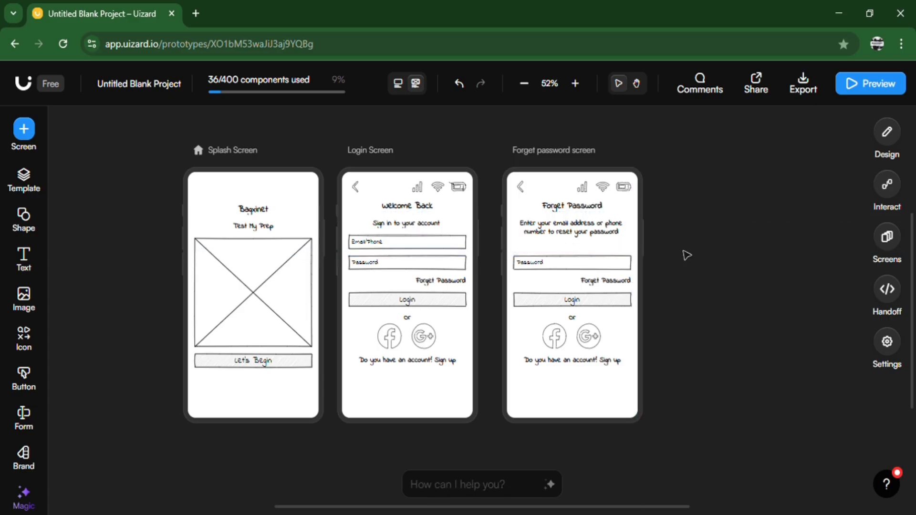
# Change the Password field's text on the Forget password screen to "Email/Phone" and delete the "Forget Password" link beneath it
pyautogui.doubleClick(625, 270)
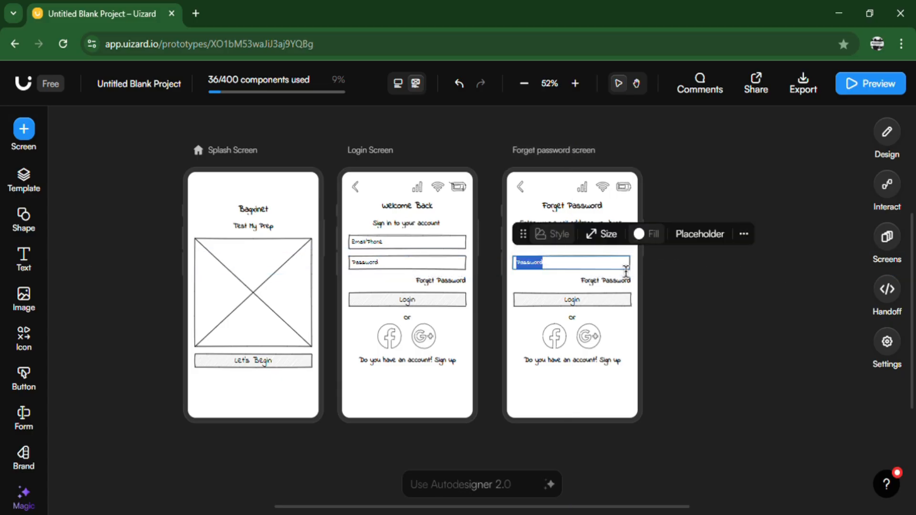
pyautogui.write('E')
pyautogui.write('mail')
pyautogui.write('l')
pyautogui.write('Phone')
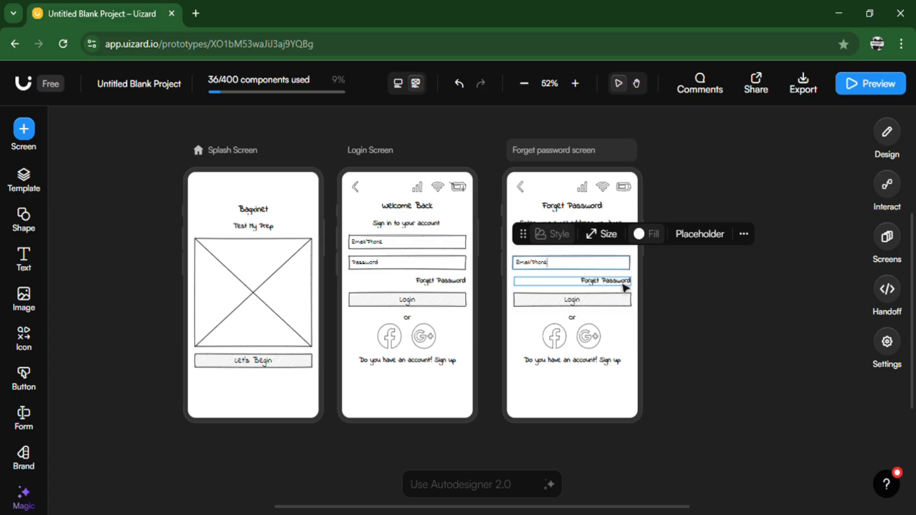
pyautogui.click(625, 287)
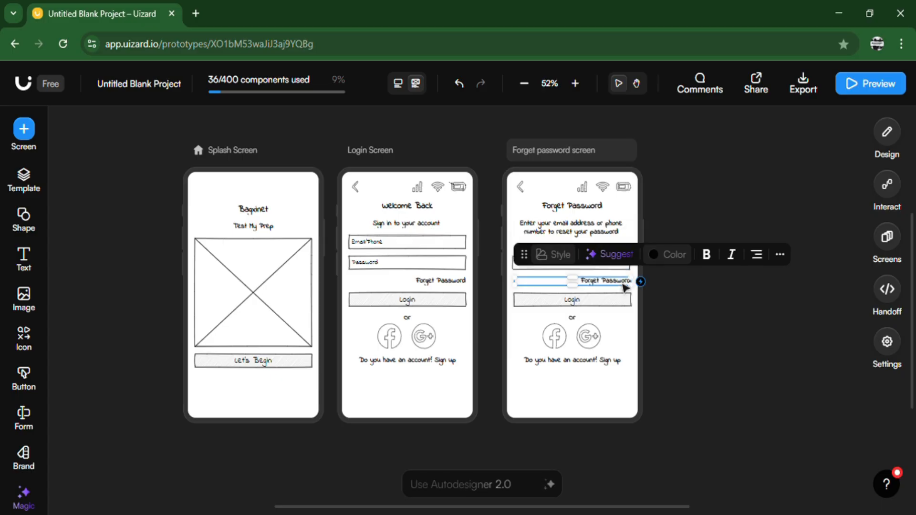
pyautogui.press('Delete')
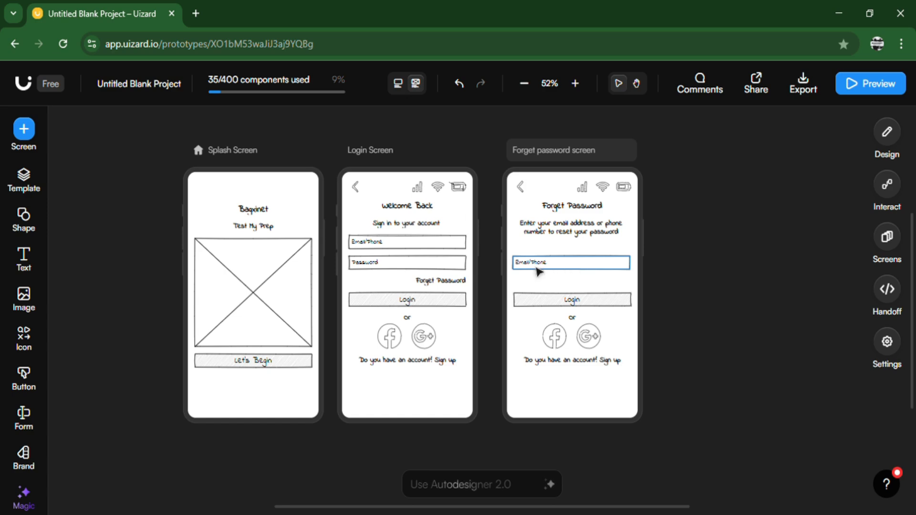
# Change the Login button's text on the Forget password screen to "Reset Password"
pyautogui.doubleClick(580, 307)
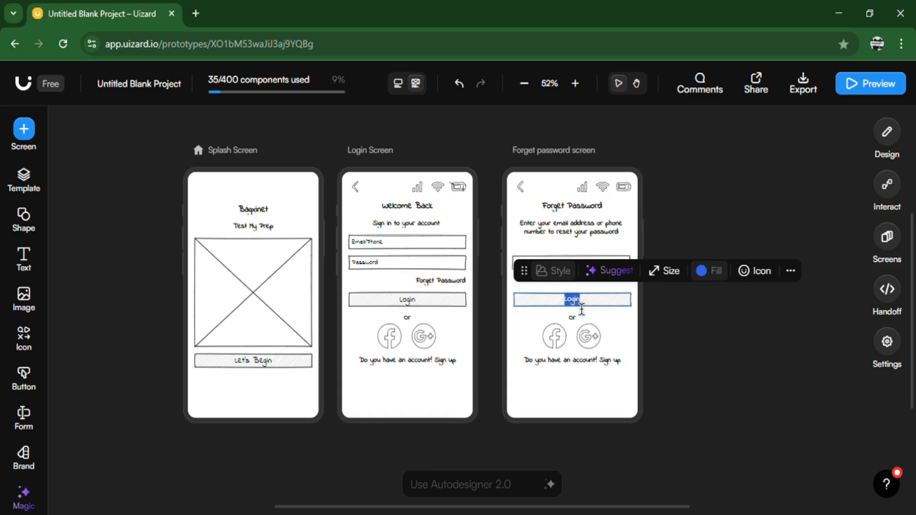
pyautogui.write('Res')
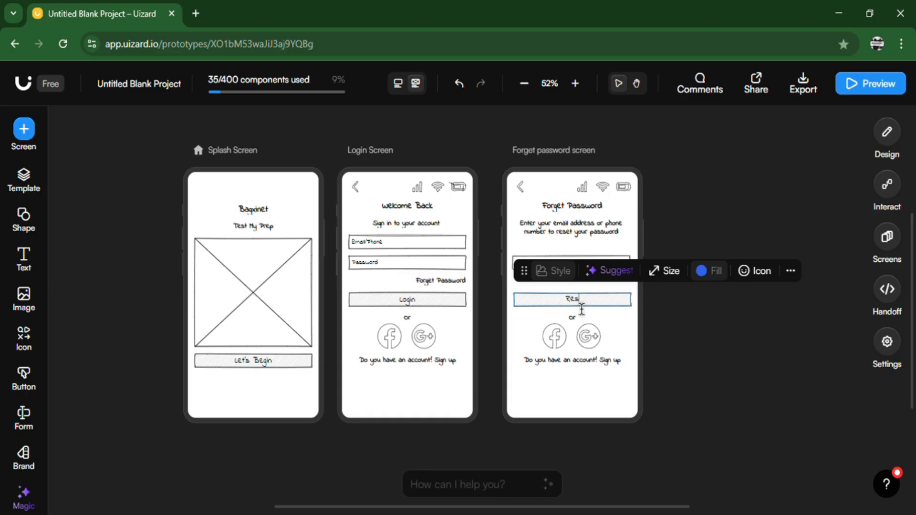
pyautogui.write('et Password')
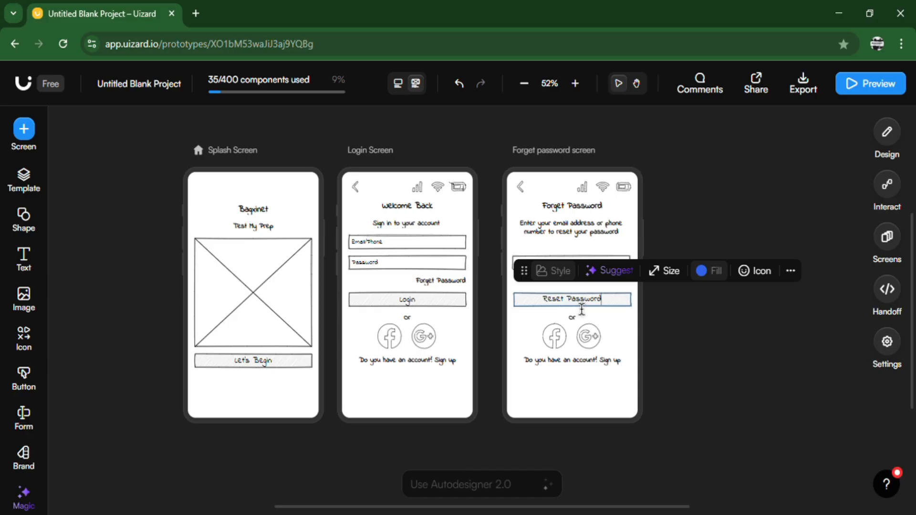
# Delete the Google and Facebook icons, the sign-up text and the "or" label from the Forget password screen
pyautogui.click(589, 340)
pyautogui.press('Delete')
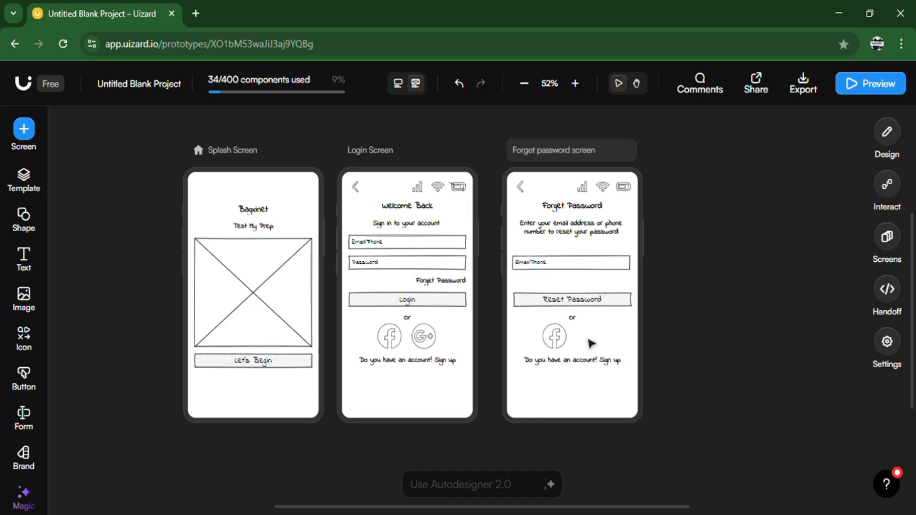
pyautogui.click(566, 339)
pyautogui.press('Delete')
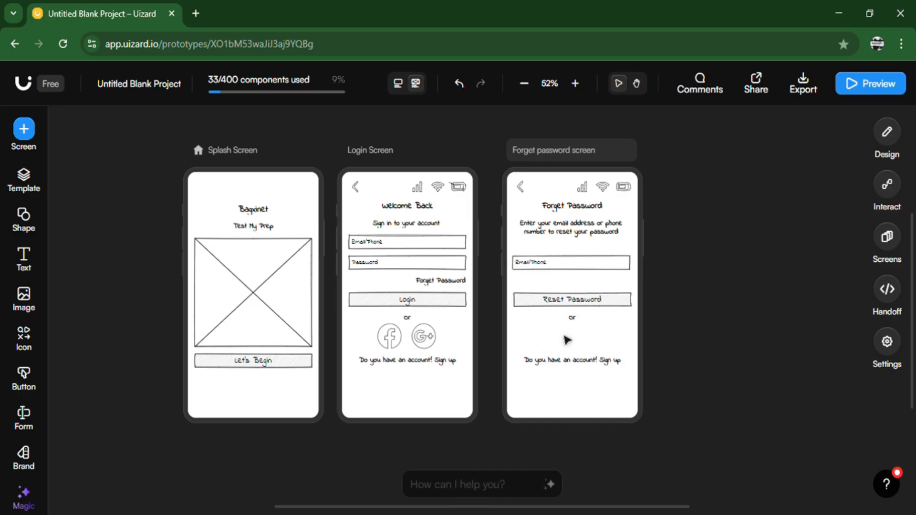
pyautogui.click(571, 365)
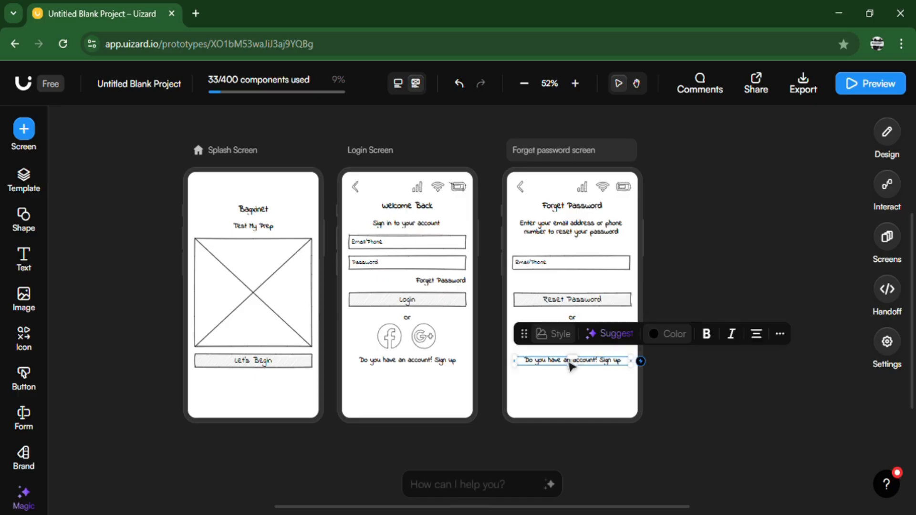
pyautogui.press('Delete')
pyautogui.click(572, 318)
pyautogui.press('Delete')
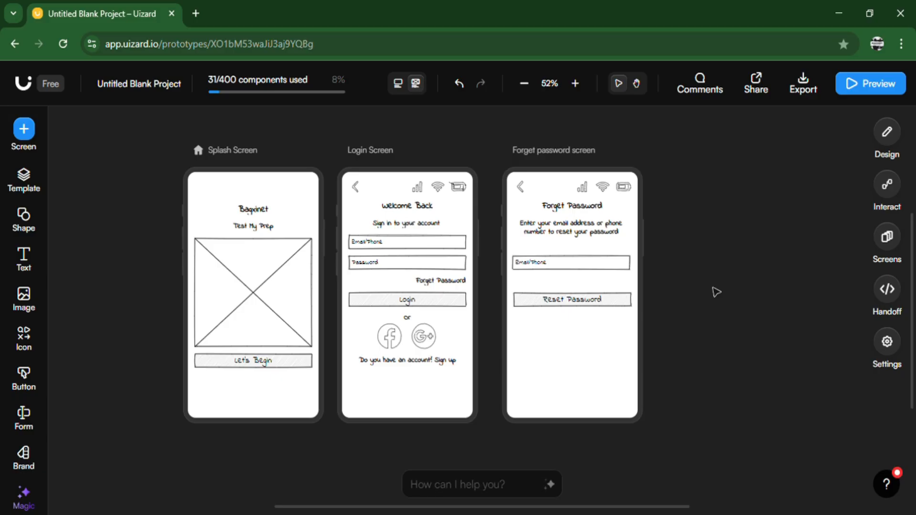
# Duplicate the Forget password screen and rename the copy "Sign up Screen"
pyautogui.click(586, 151)
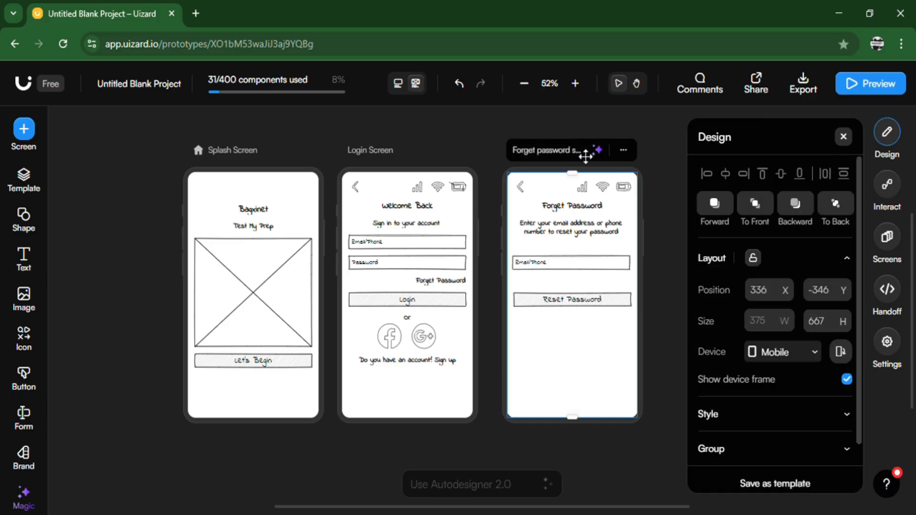
pyautogui.click(627, 154)
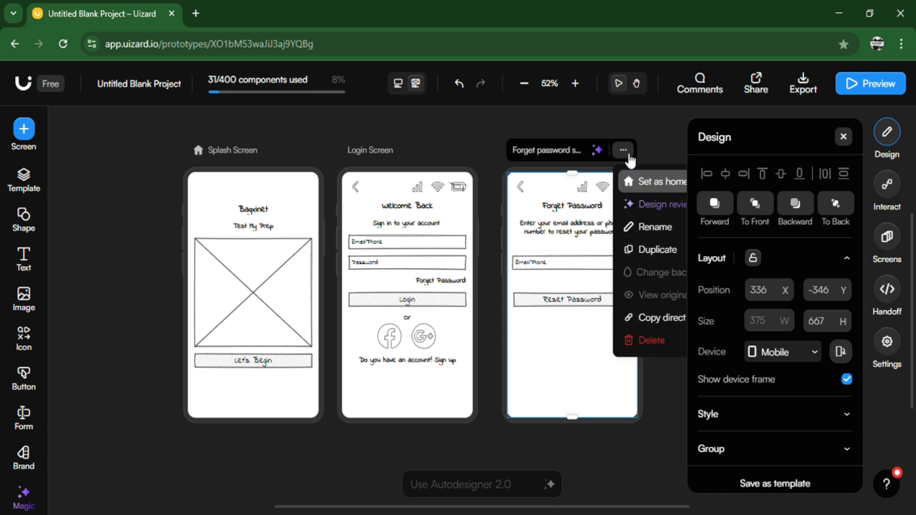
pyautogui.click(640, 250)
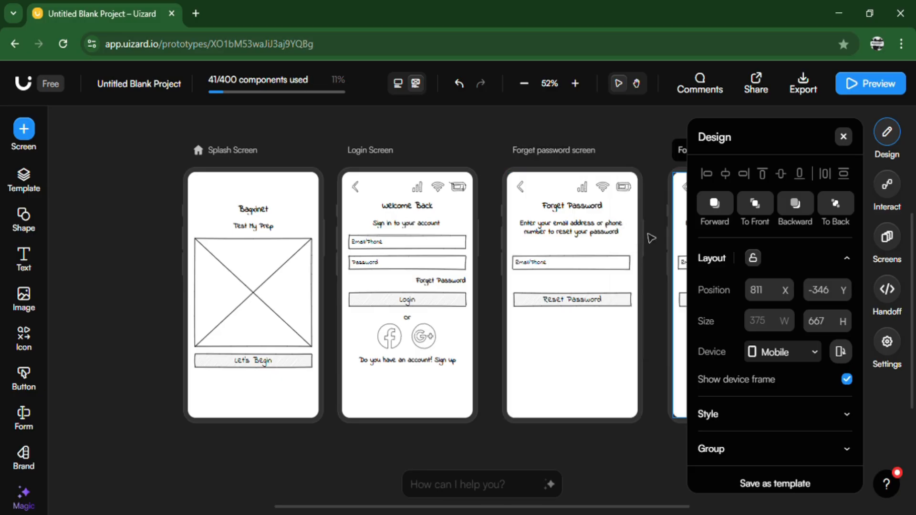
pyautogui.click(843, 137)
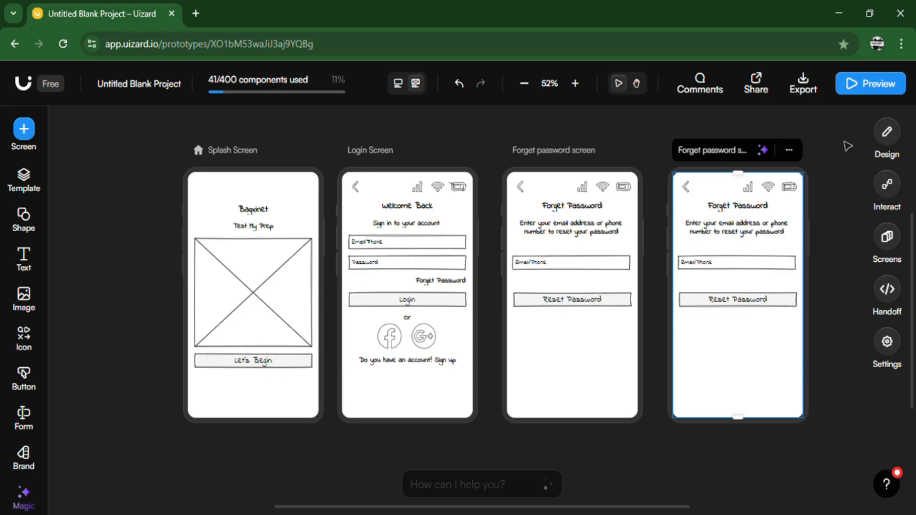
pyautogui.click(694, 158)
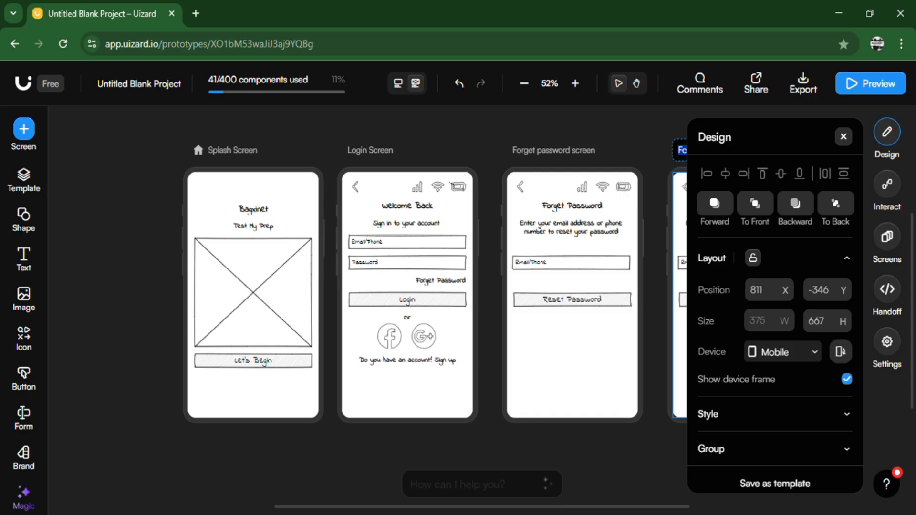
pyautogui.write('Sign up Screen')
pyautogui.click(644, 137)
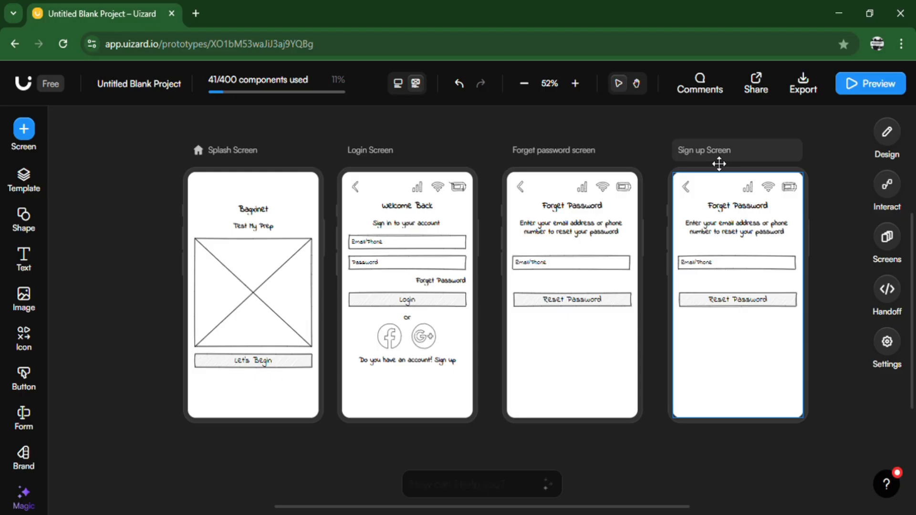
# Change the heading on the Sign up Screen to "Create Account" and delete the reset instruction text beneath it
pyautogui.doubleClick(758, 213)
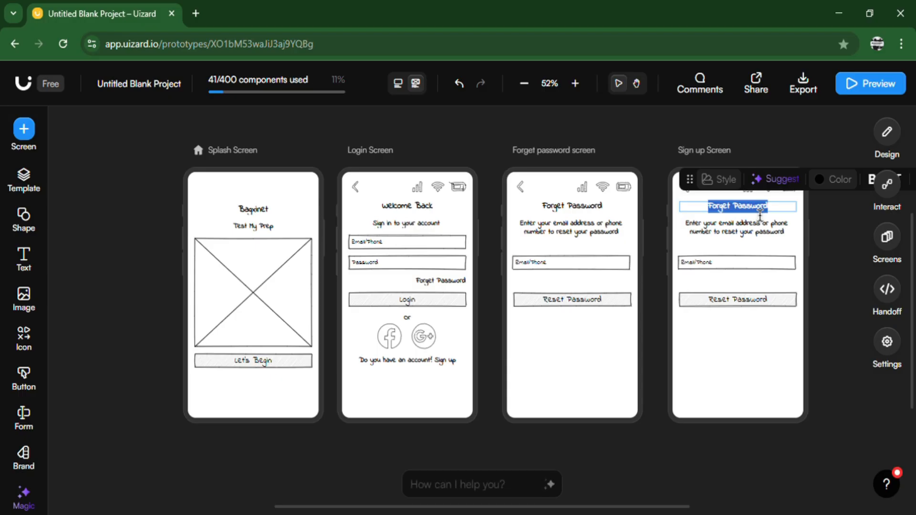
pyautogui.write('Create')
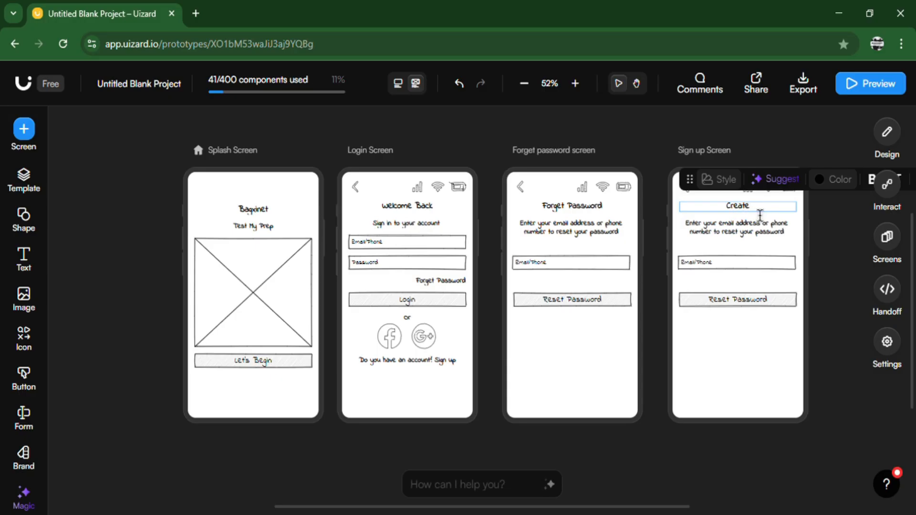
pyautogui.write(' Account')
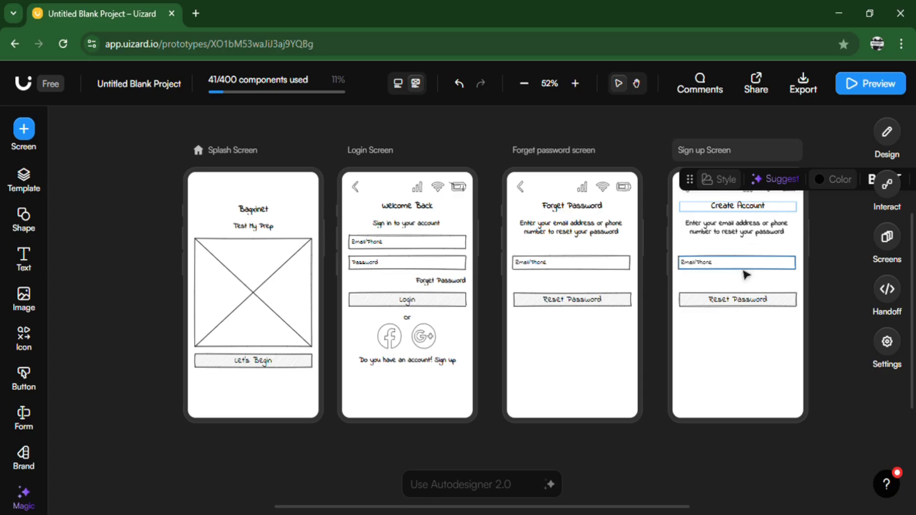
pyautogui.click(757, 234)
pyautogui.press('Delete')
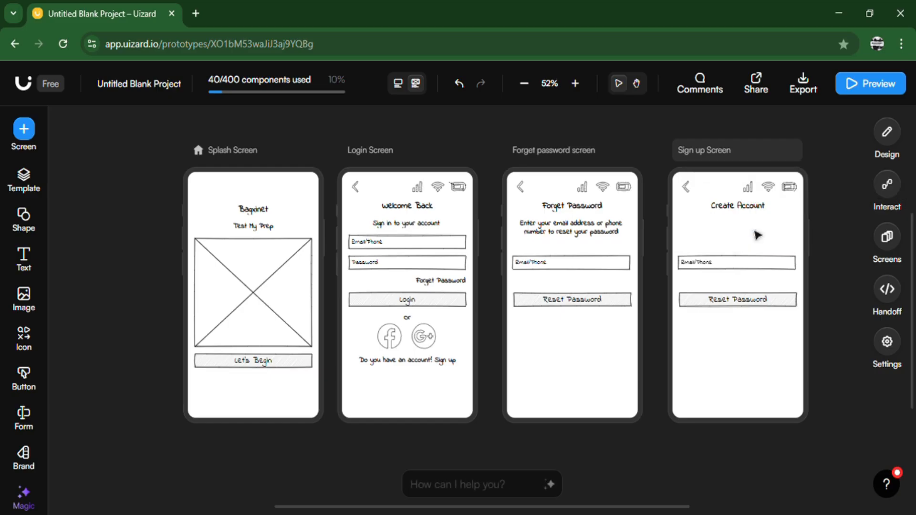
# Move the Sign up Screen's Email/Phone field up to just below the heading and change its text to "Username"
pyautogui.moveTo(752, 262); pyautogui.dragTo(751, 231)
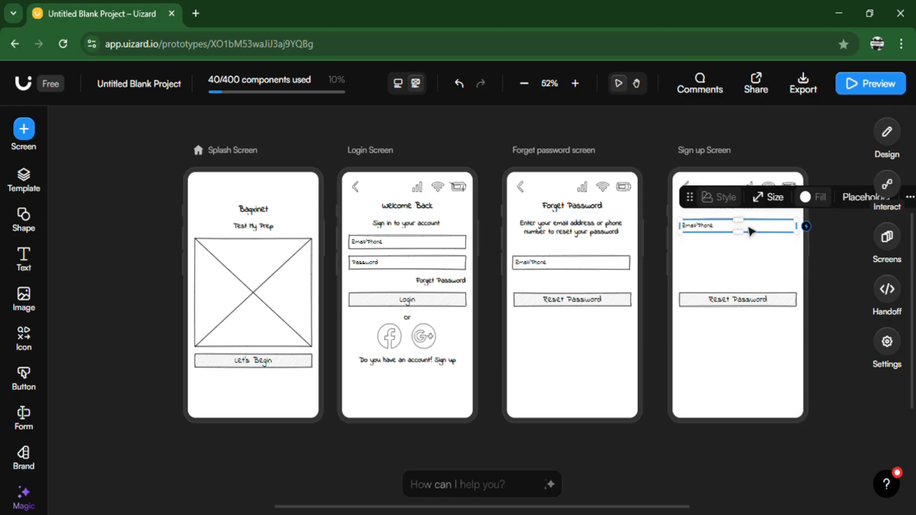
pyautogui.doubleClick(725, 235)
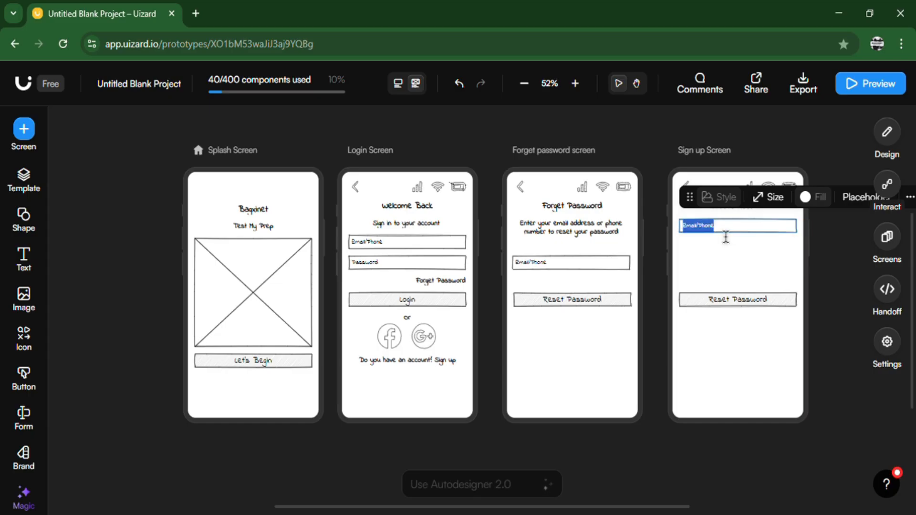
pyautogui.write('User')
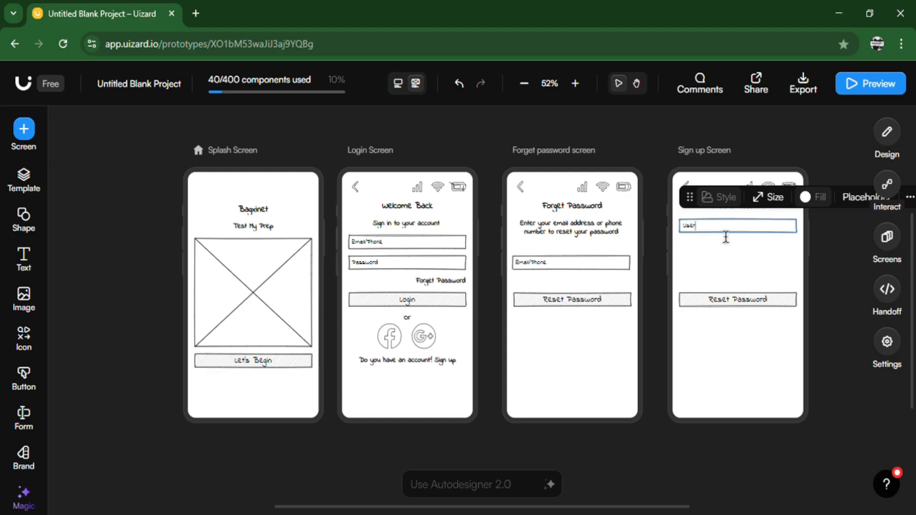
pyautogui.write('name')
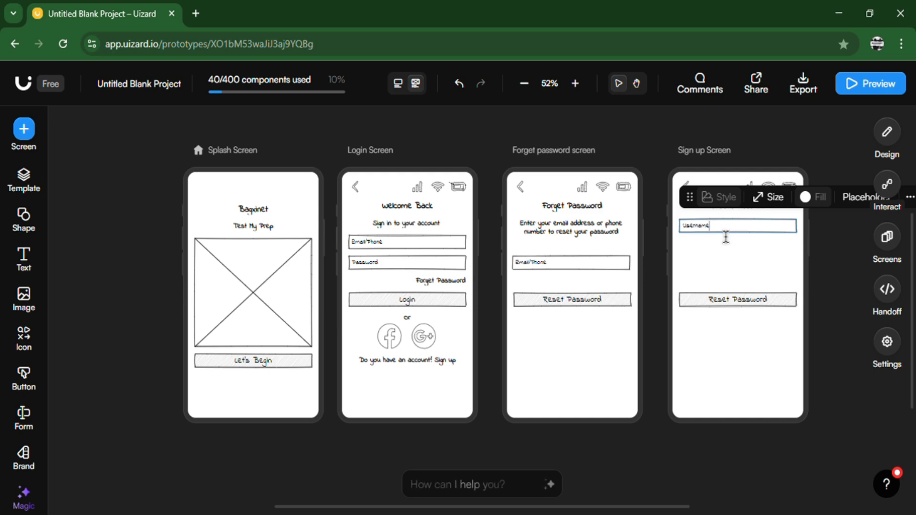
# Move the Reset Password button on the Sign up Screen further down to make room for more fields
pyautogui.moveTo(725, 305); pyautogui.dragTo(725, 361)
pyautogui.click(733, 231)
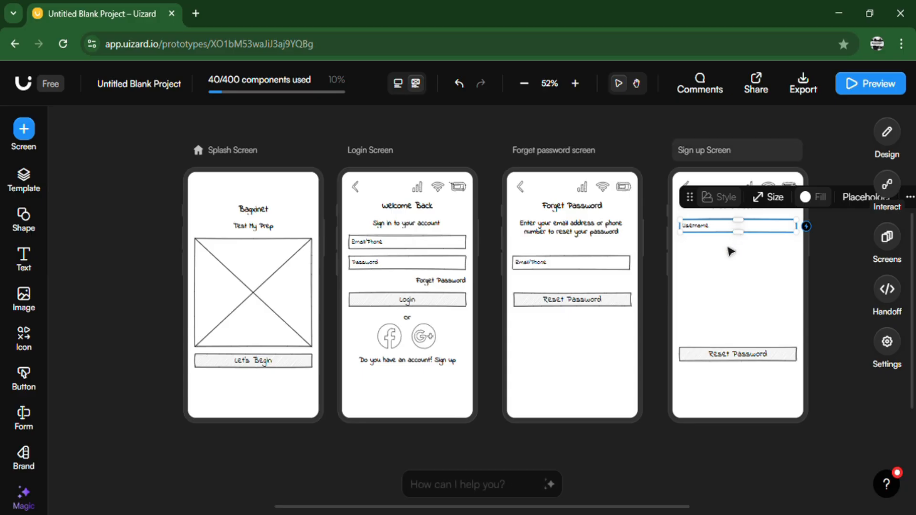
pyautogui.click(730, 251)
# Add three Input Field form components to the Sign up Screen, stacked evenly below the Username field
pyautogui.click(23, 179)
pyautogui.click(243, 122)
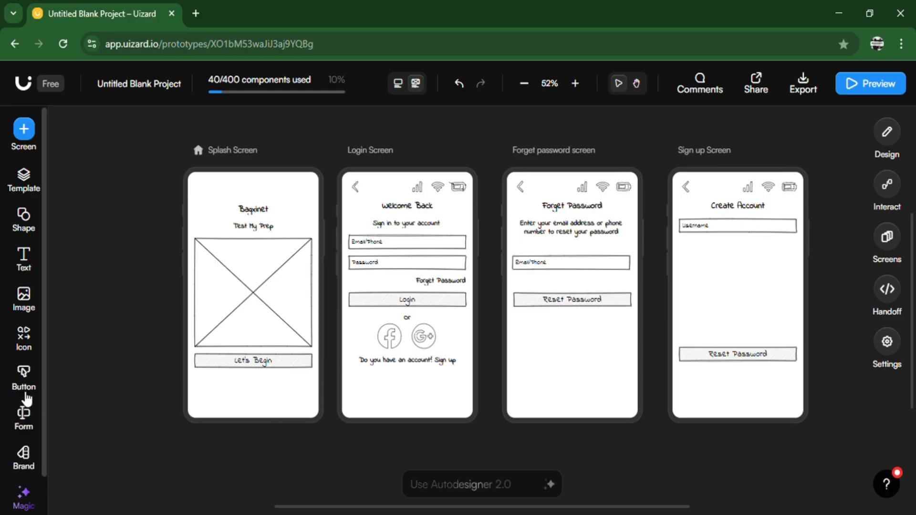
pyautogui.click(28, 427)
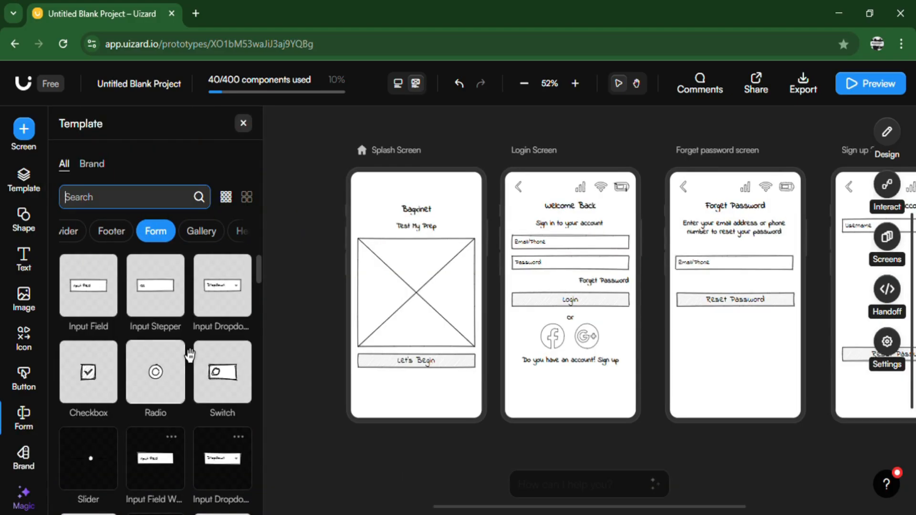
pyautogui.moveTo(102, 306)
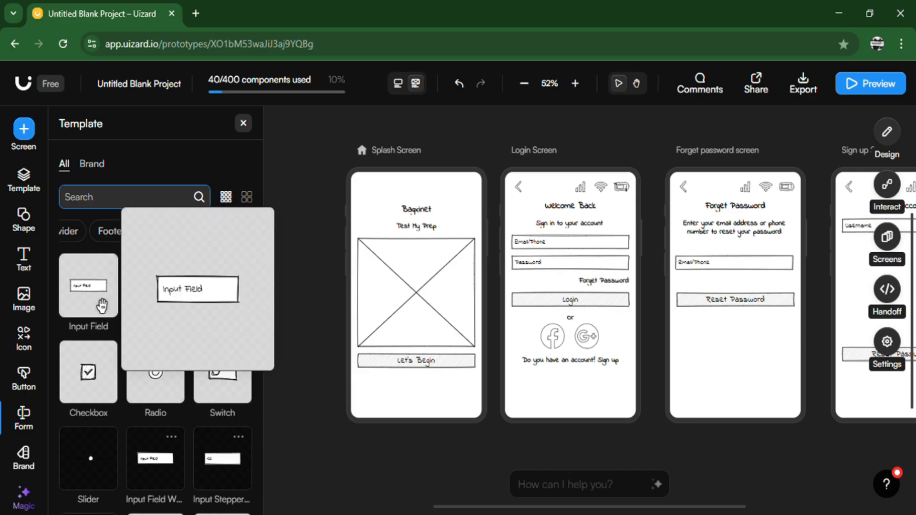
pyautogui.moveTo(102, 305); pyautogui.dragTo(868, 253)
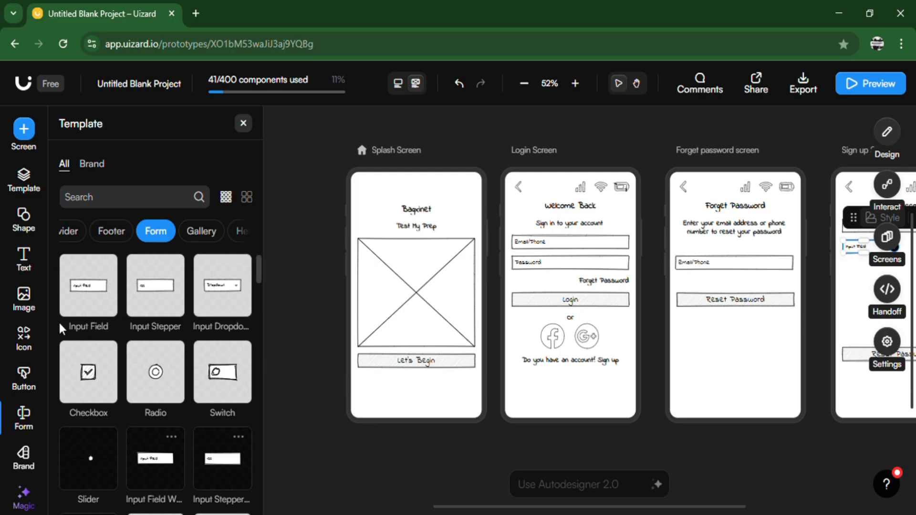
pyautogui.moveTo(99, 311); pyautogui.dragTo(867, 274)
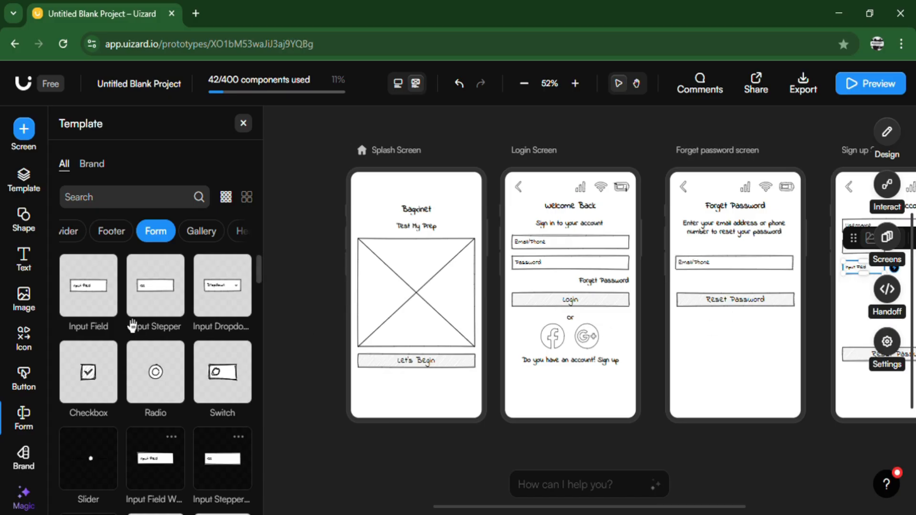
pyautogui.moveTo(100, 317); pyautogui.dragTo(867, 293)
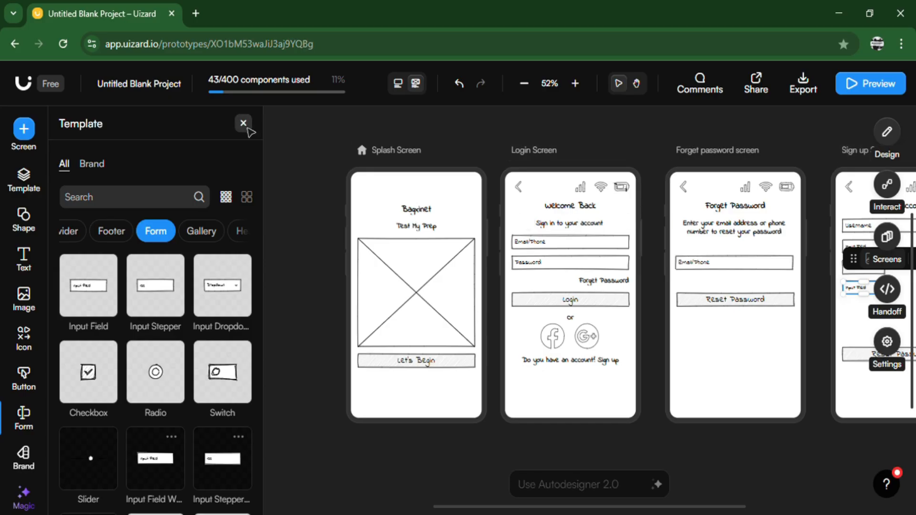
pyautogui.click(243, 124)
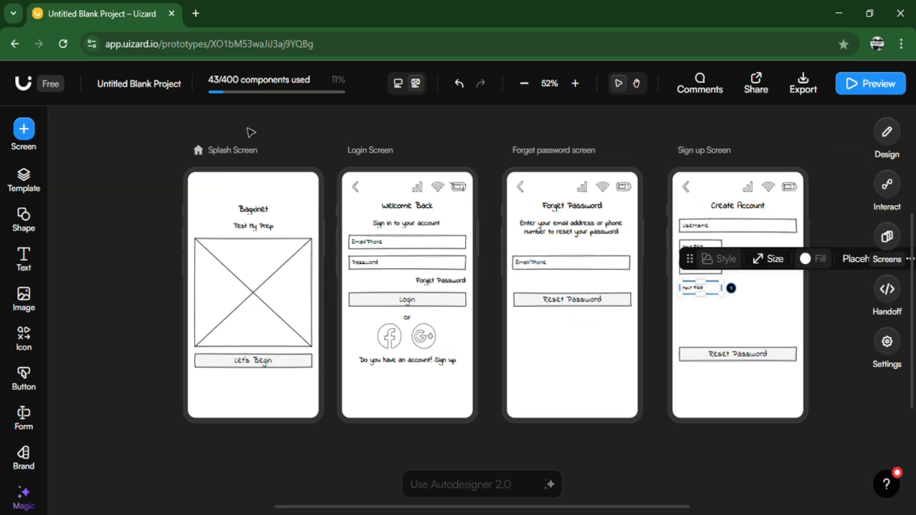
# Widen the three new input fields on the Sign up Screen to match the Username field's width
pyautogui.click(769, 136)
pyautogui.click(722, 248)
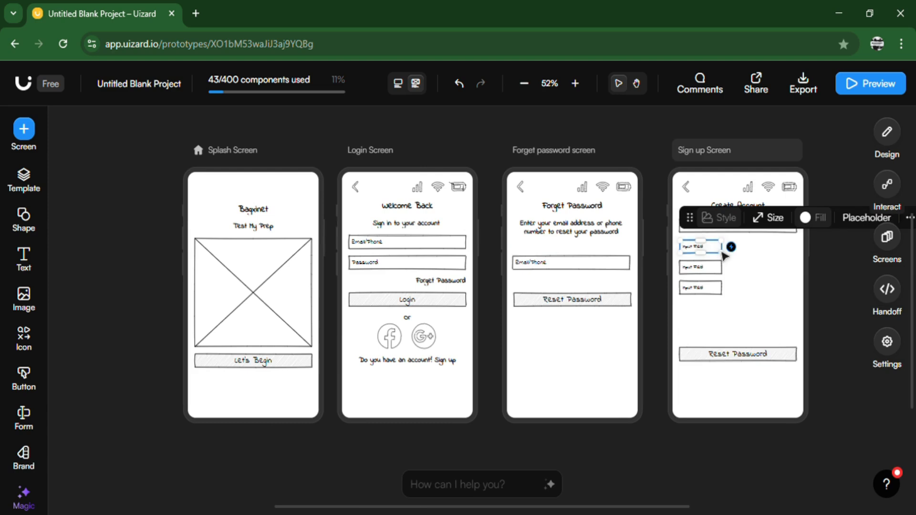
pyautogui.moveTo(731, 247); pyautogui.dragTo(811, 254)
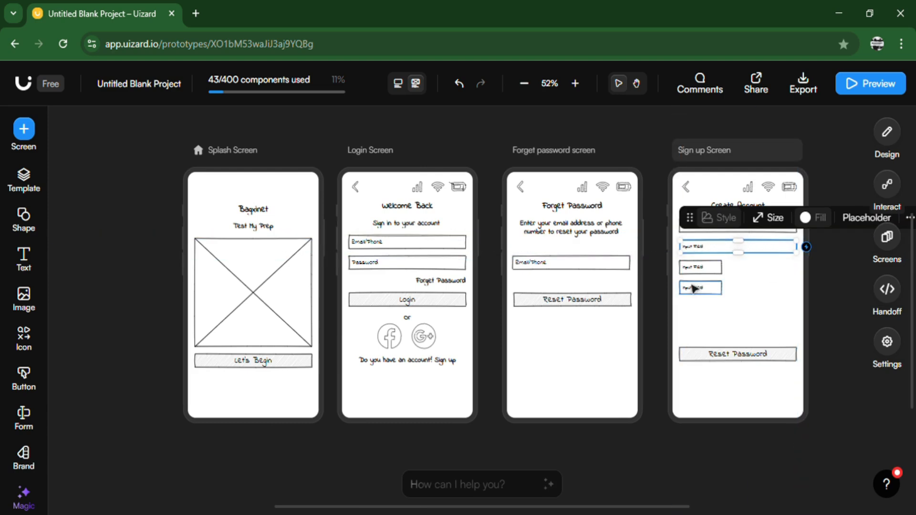
pyautogui.click(706, 268)
pyautogui.moveTo(731, 272); pyautogui.dragTo(805, 268)
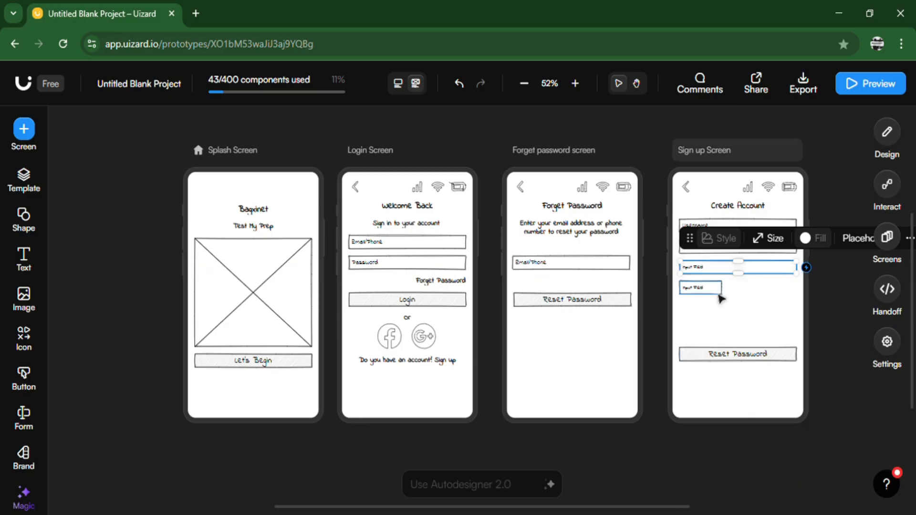
pyautogui.click(713, 291)
pyautogui.moveTo(730, 293); pyautogui.dragTo(807, 297)
pyautogui.rightClick(807, 297)
pyautogui.click(835, 327)
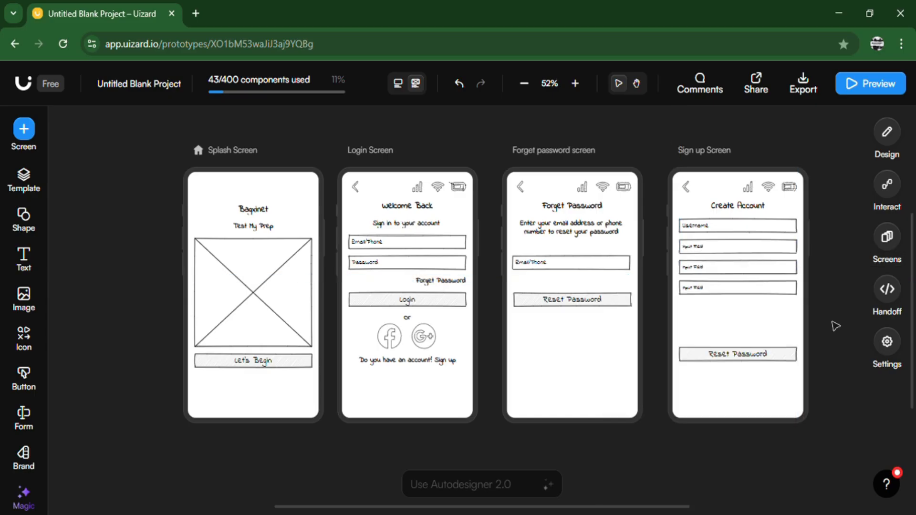
# Change the text of the first two new input fields below Username to "Email" and "Phone"
pyautogui.doubleClick(711, 255)
pyautogui.press('BackSpace')
pyautogui.write('Ema')
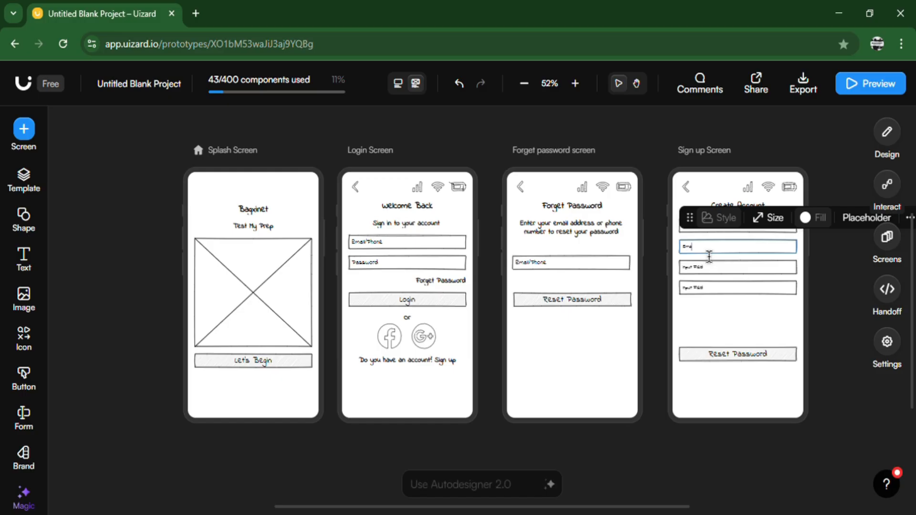
pyautogui.write('il')
pyautogui.doubleClick(709, 267)
pyautogui.write('Phone')
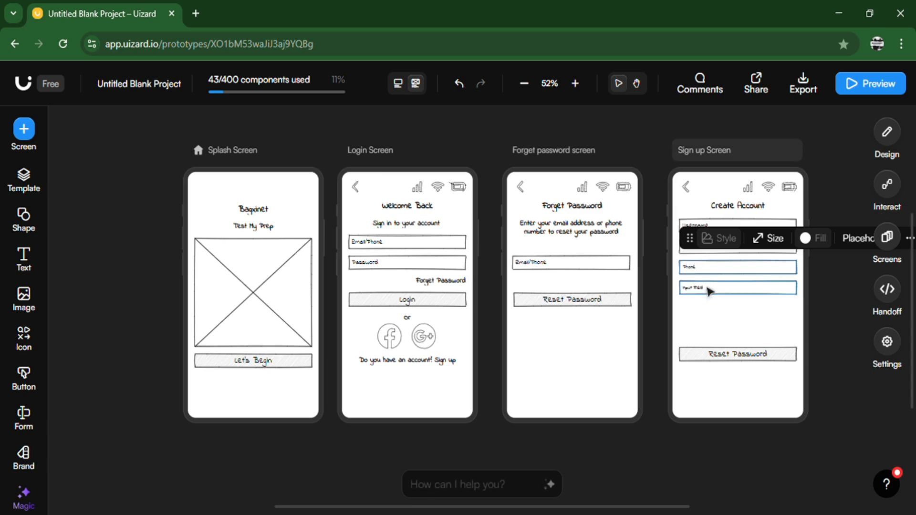
# Change the text of the lowest input field on the Sign up Screen to "Password"
pyautogui.doubleClick(710, 296)
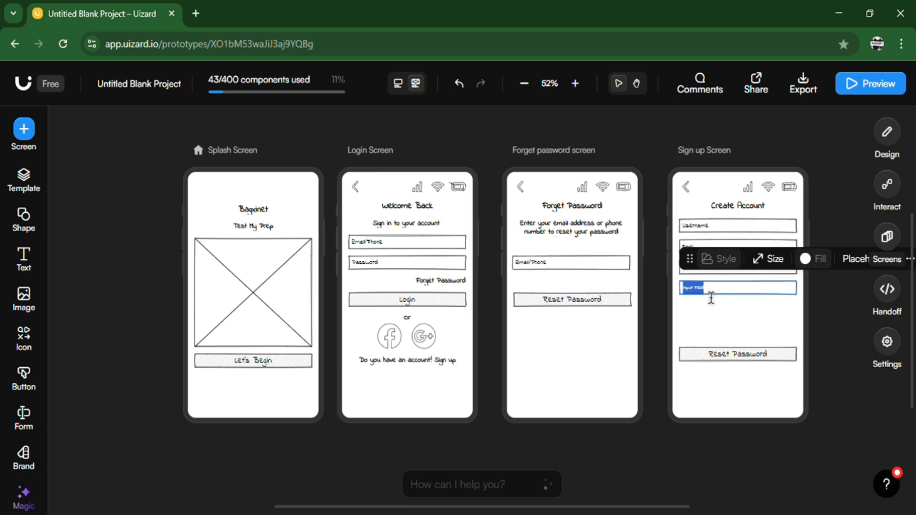
pyautogui.write('Password')
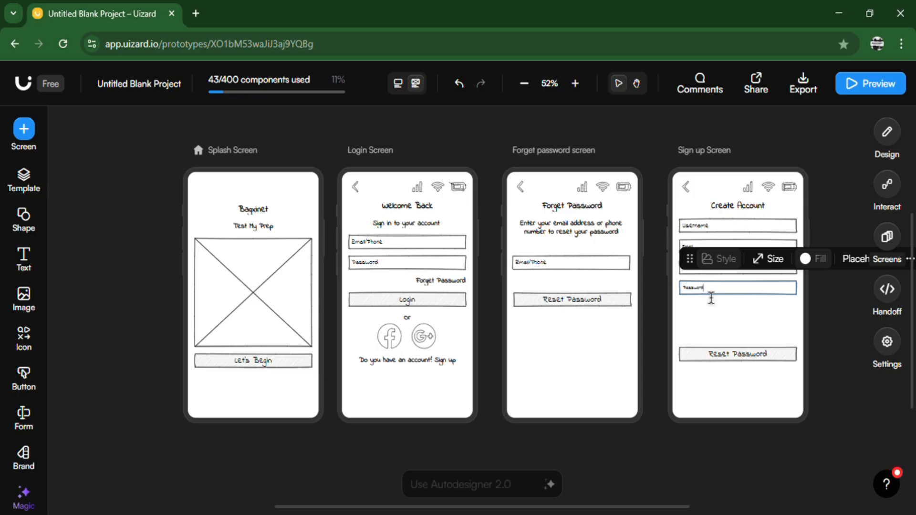
# Check the font and text size used by the Username field on the Sign up Screen
pyautogui.doubleClick(705, 227)
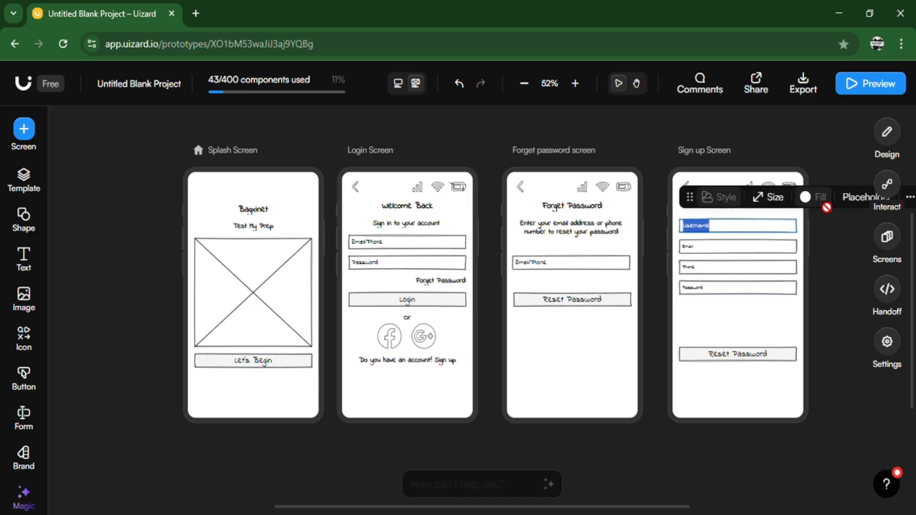
pyautogui.moveTo(691, 204); pyautogui.dragTo(490, 340)
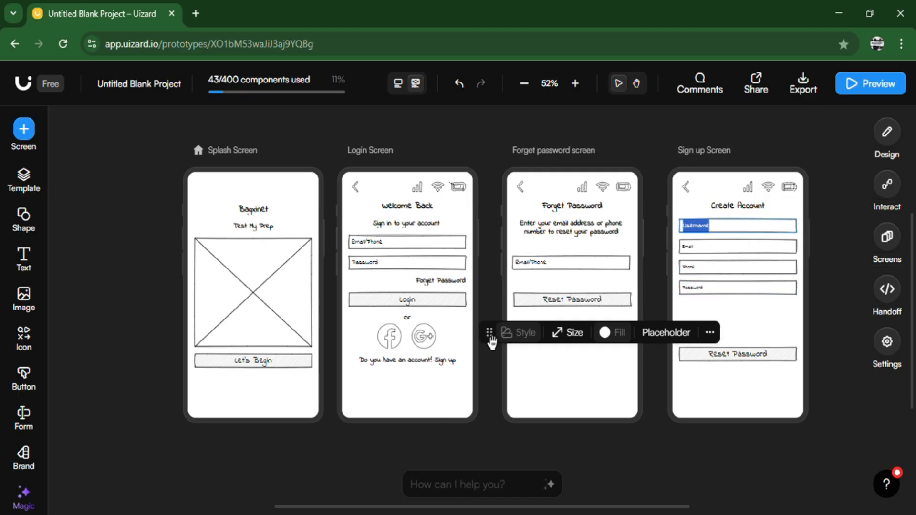
pyautogui.click(709, 332)
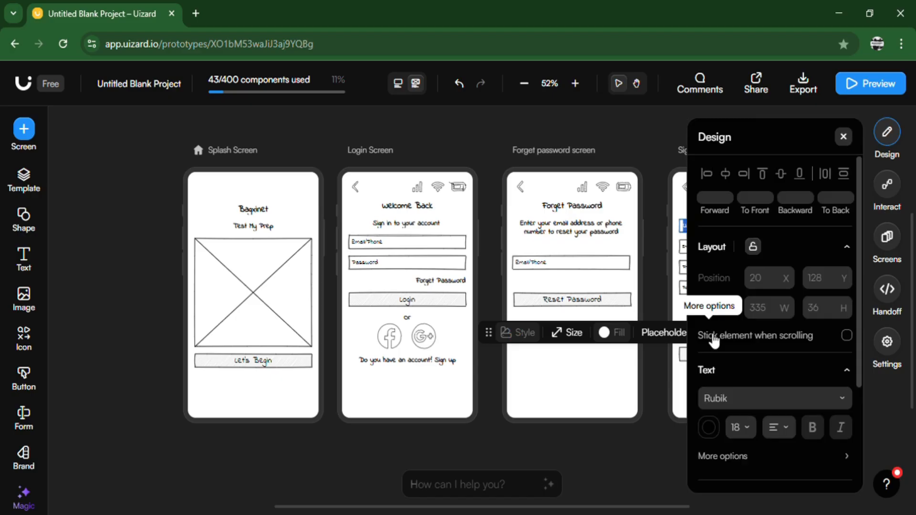
pyautogui.click(666, 458)
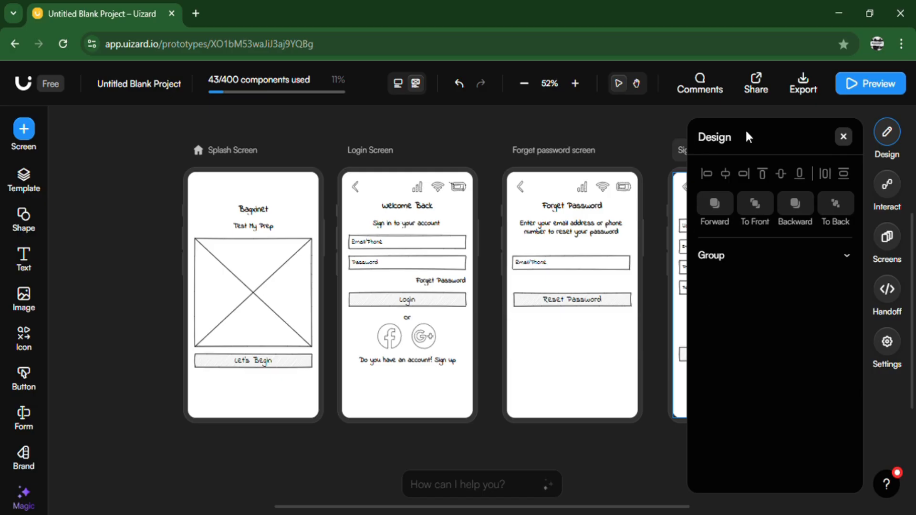
pyautogui.click(844, 138)
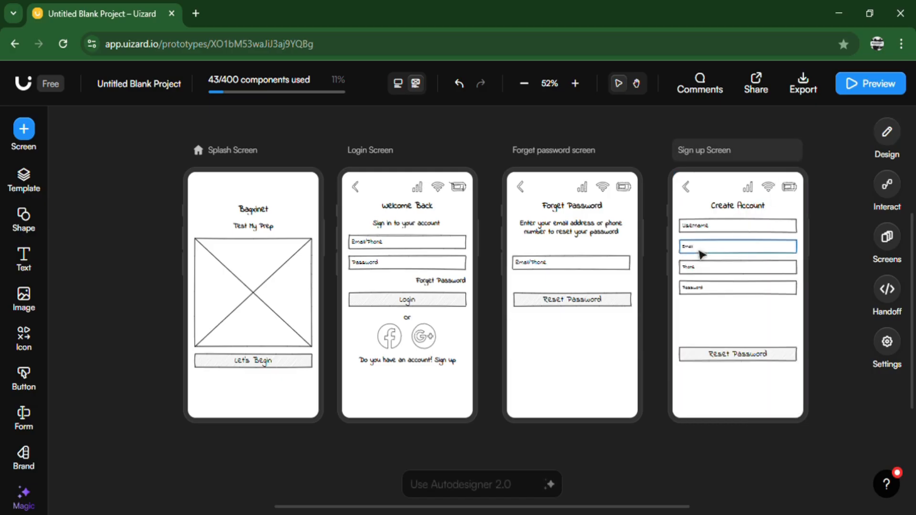
# Set the Email field's text on the Sign up Screen to the Rubik font at size 18
pyautogui.click(702, 255)
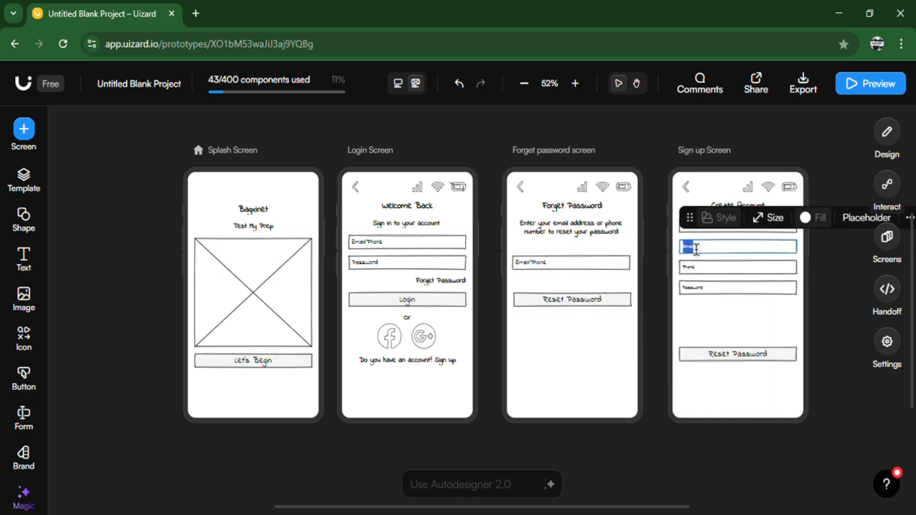
pyautogui.moveTo(689, 218); pyautogui.dragTo(451, 341)
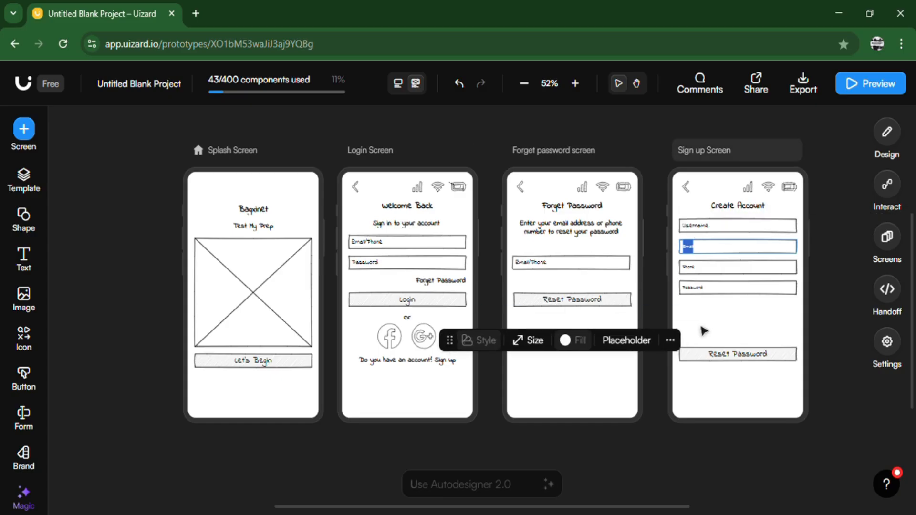
pyautogui.click(670, 345)
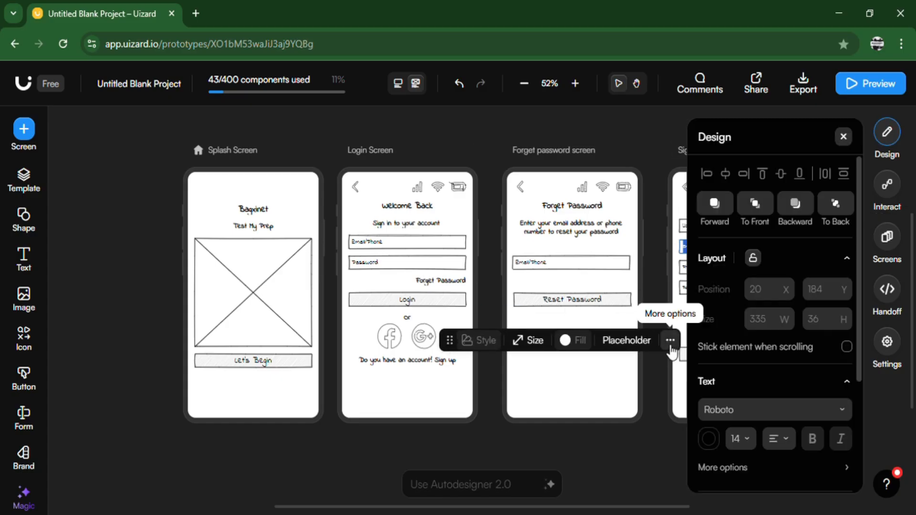
pyautogui.click(745, 414)
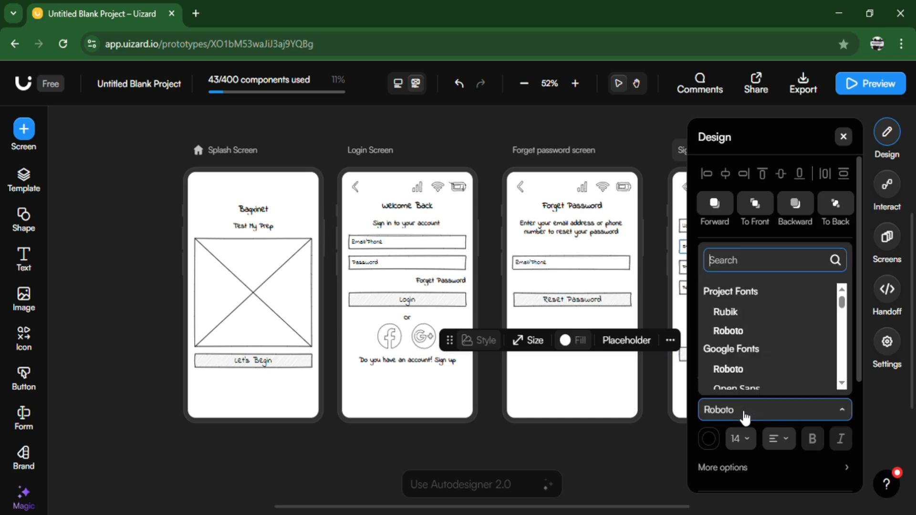
pyautogui.click(745, 313)
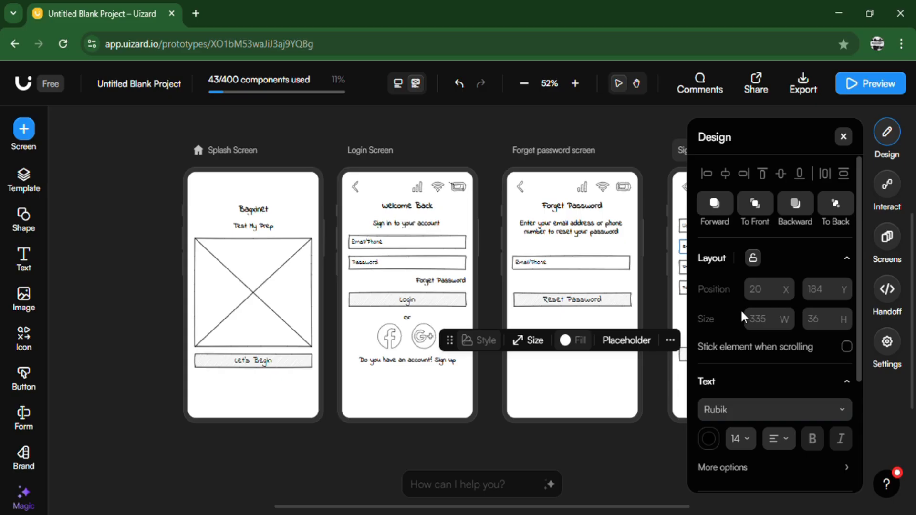
pyautogui.click(749, 440)
pyautogui.click(747, 351)
# Format the Phone field's text on the Sign up Screen as Rubik, size 18, left-aligned
pyautogui.click(689, 275)
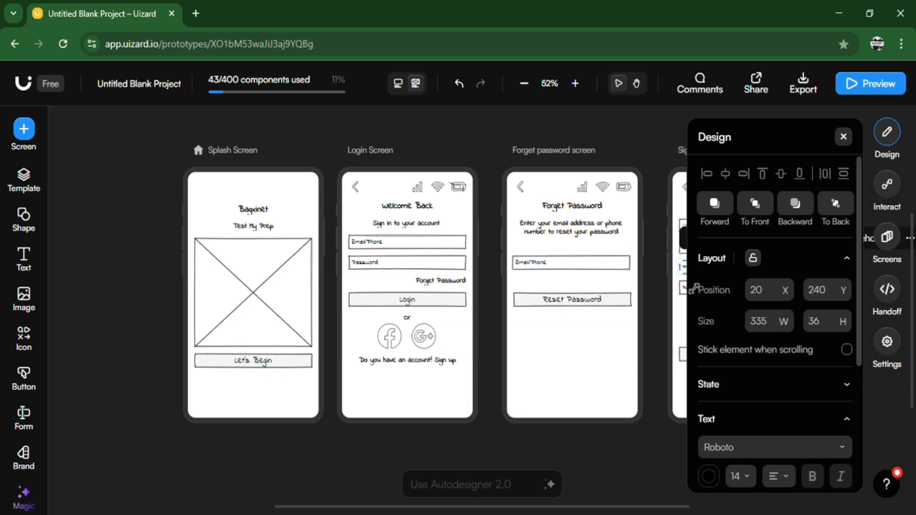
pyautogui.click(843, 137)
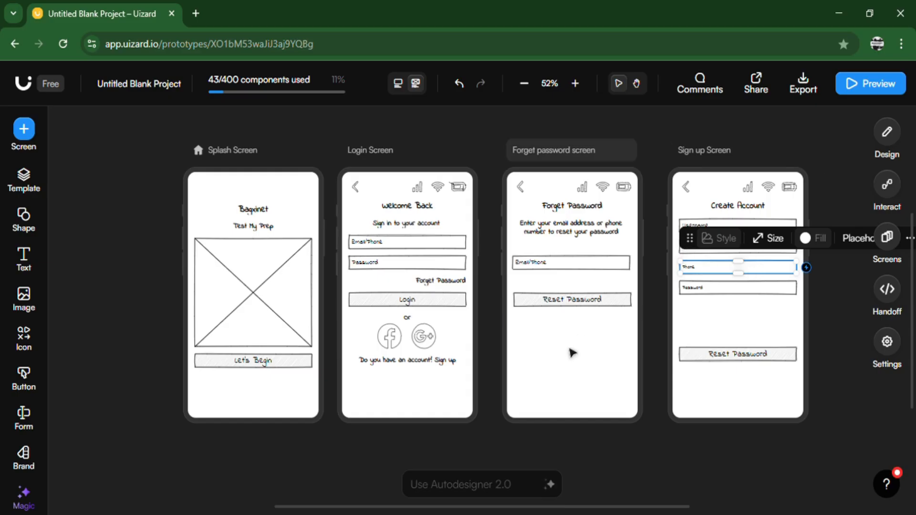
pyautogui.moveTo(696, 244); pyautogui.dragTo(558, 363)
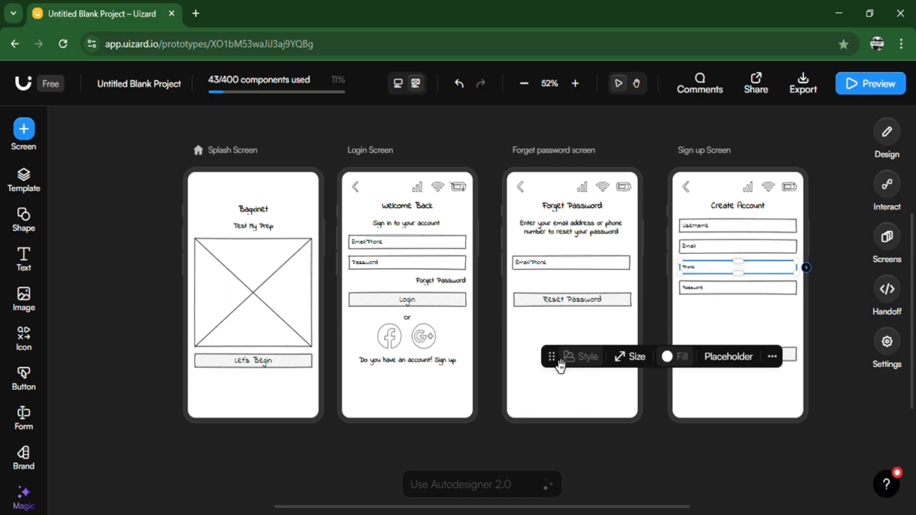
pyautogui.click(773, 359)
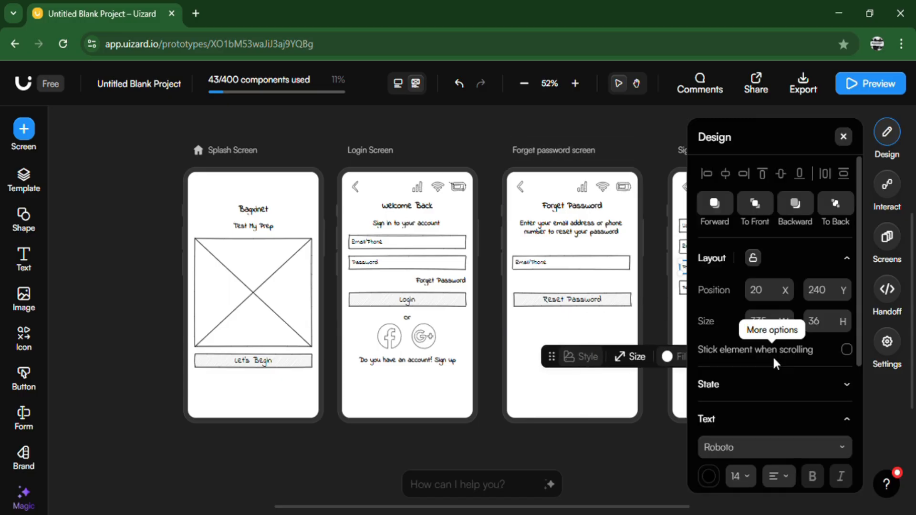
pyautogui.click(799, 452)
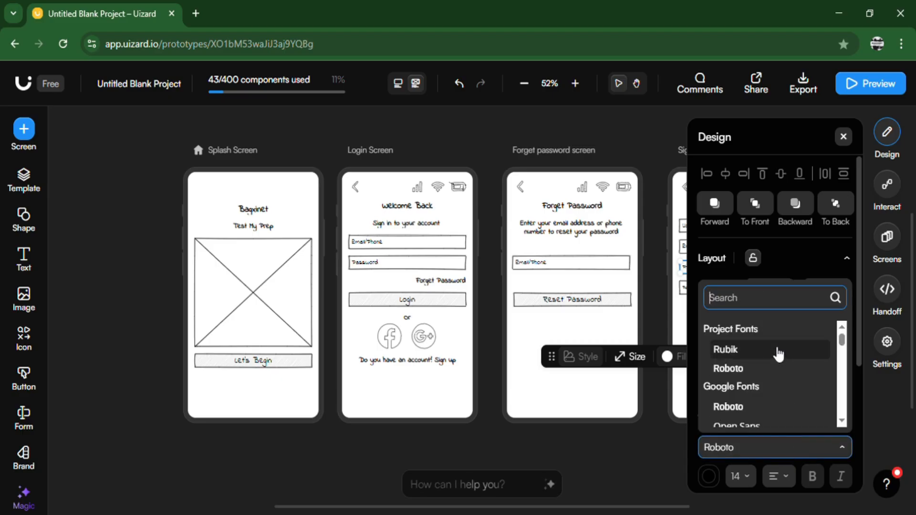
pyautogui.click(779, 356)
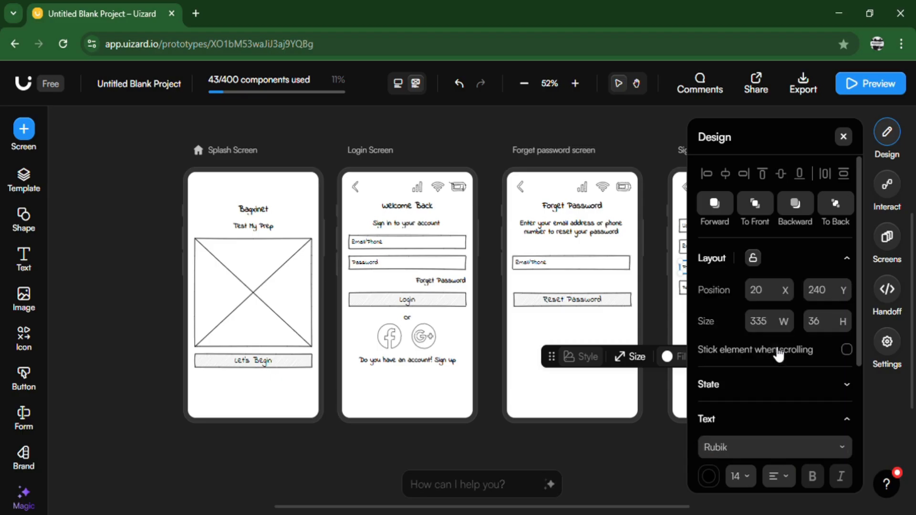
pyautogui.click(748, 477)
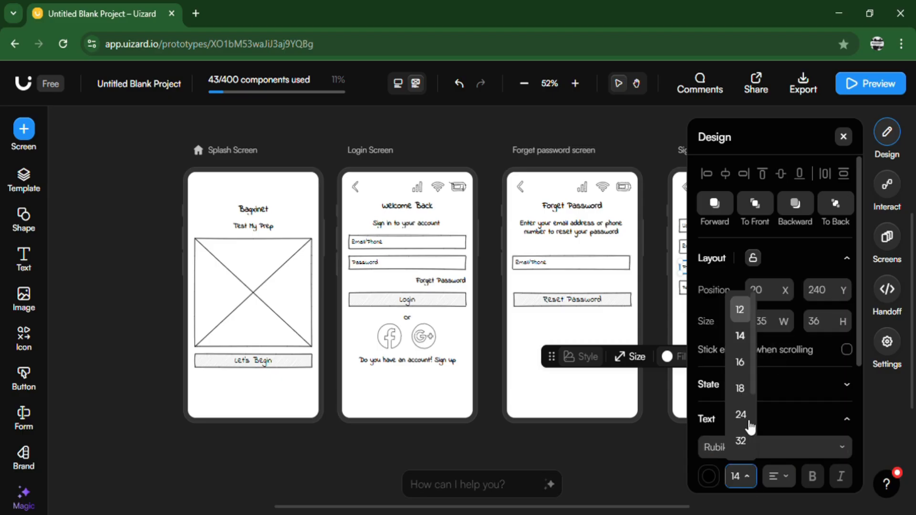
pyautogui.click(740, 389)
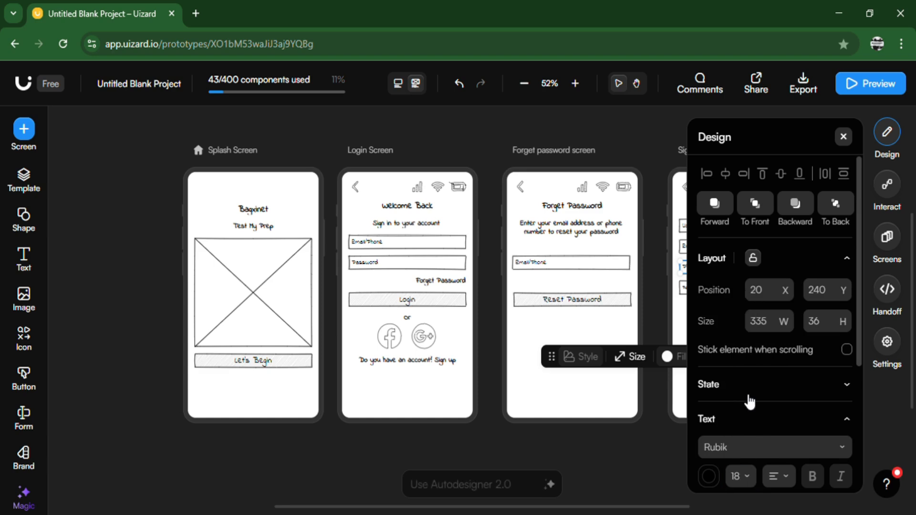
pyautogui.click(793, 483)
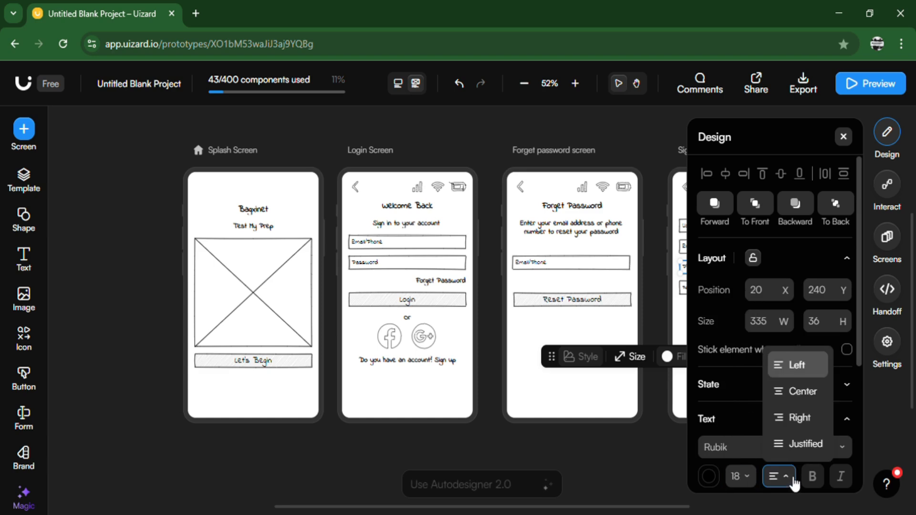
pyautogui.click(793, 367)
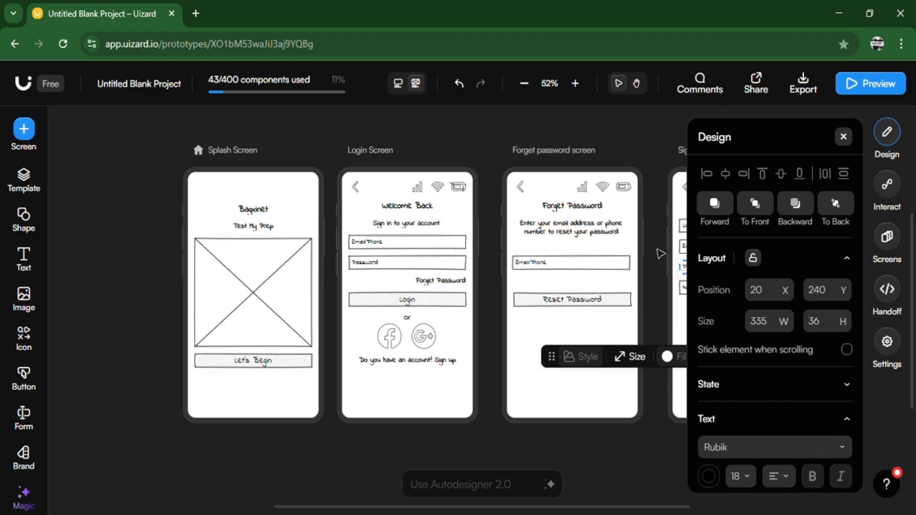
pyautogui.click(660, 254)
pyautogui.click(843, 137)
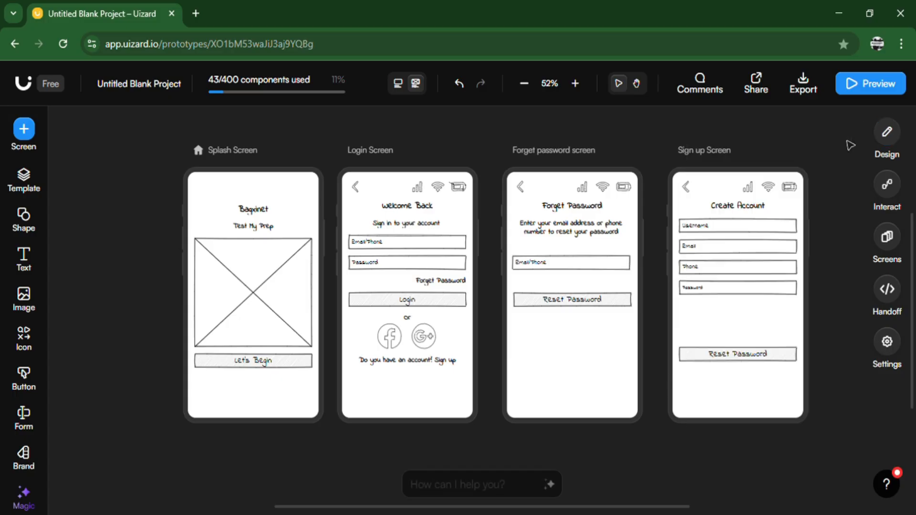
# Format the Password field's text on the Sign up Screen as Rubik, size 18, left-aligned
pyautogui.click(701, 296)
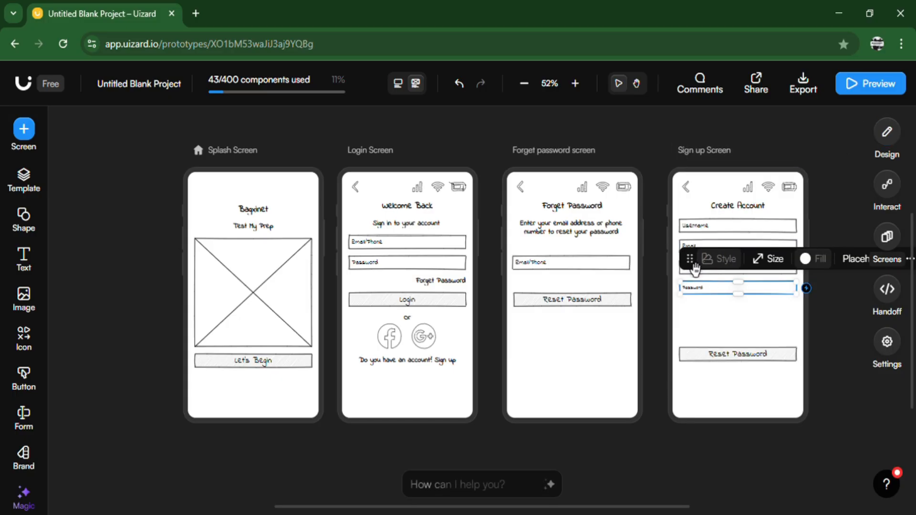
pyautogui.moveTo(693, 263); pyautogui.dragTo(424, 392)
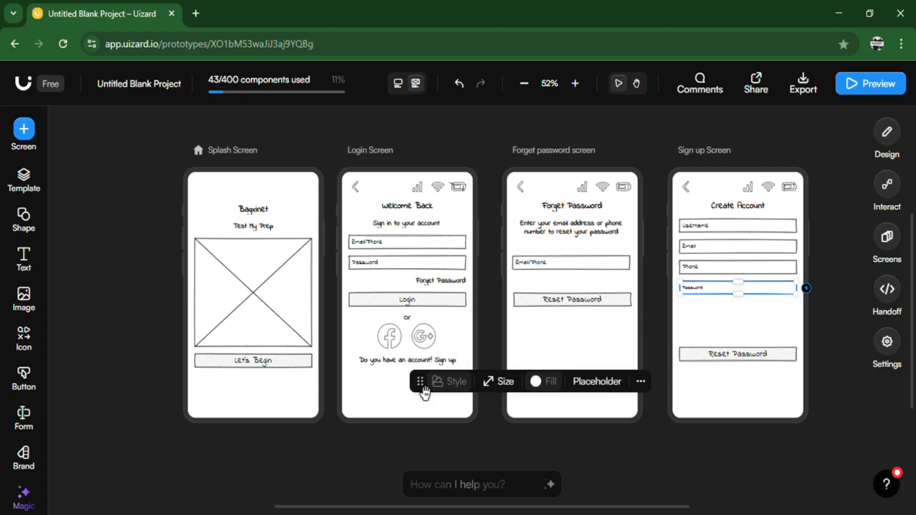
pyautogui.click(644, 381)
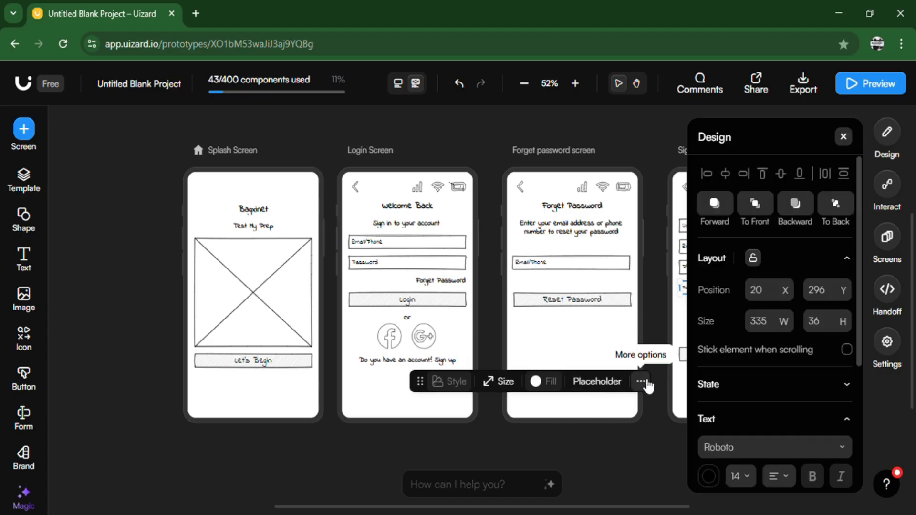
pyautogui.click(791, 454)
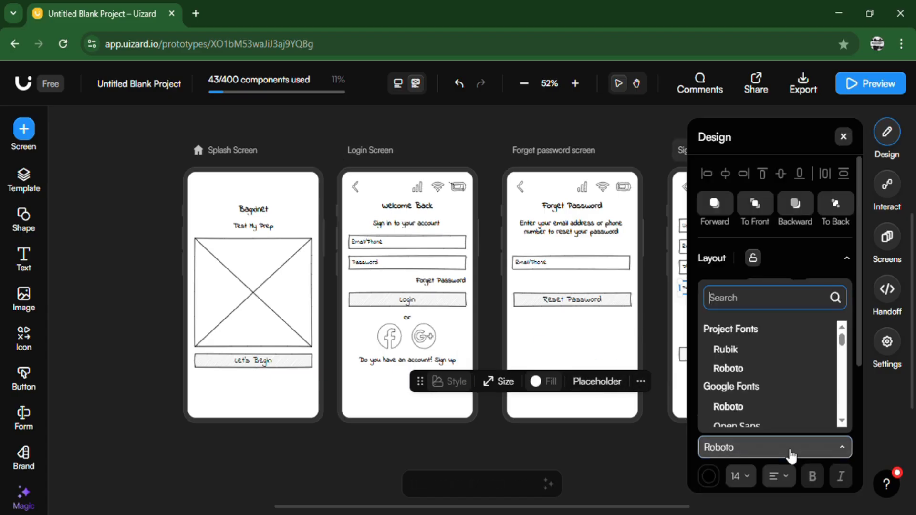
pyautogui.click(772, 357)
pyautogui.click(749, 482)
pyautogui.click(748, 476)
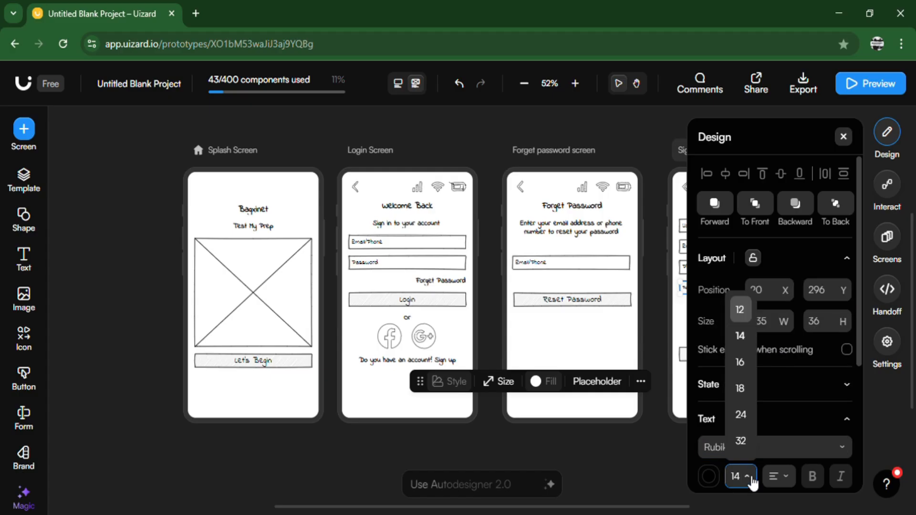
pyautogui.click(741, 392)
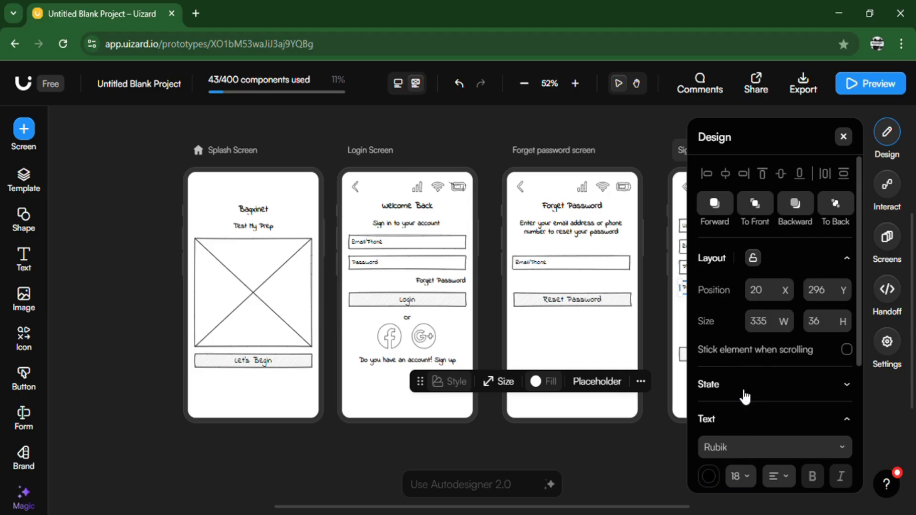
pyautogui.click(792, 481)
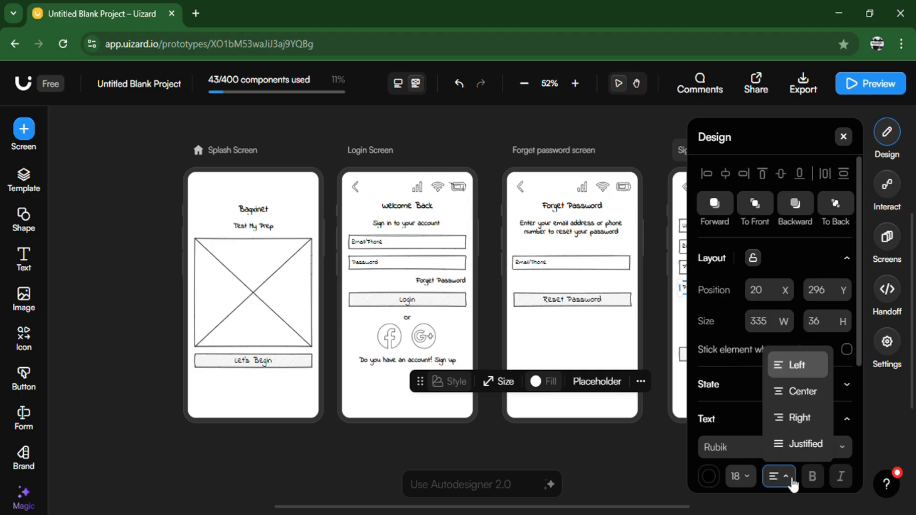
pyautogui.click(798, 368)
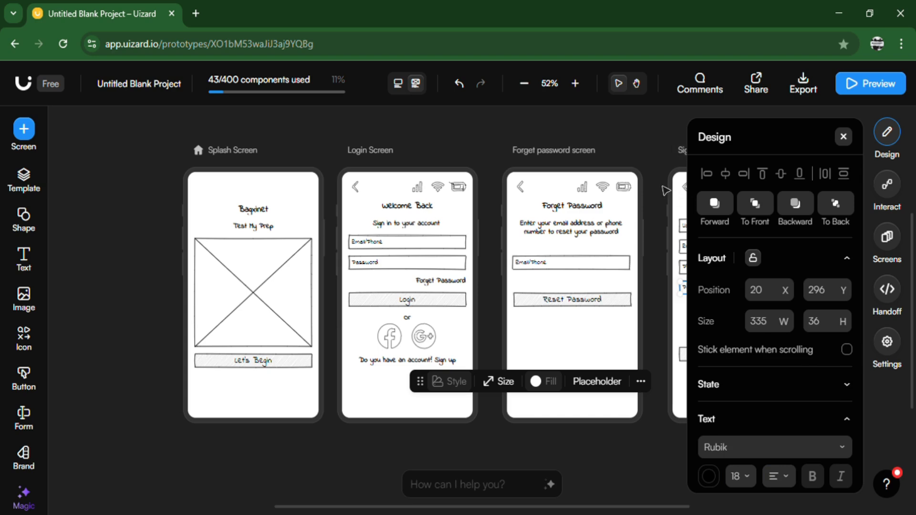
pyautogui.click(681, 200)
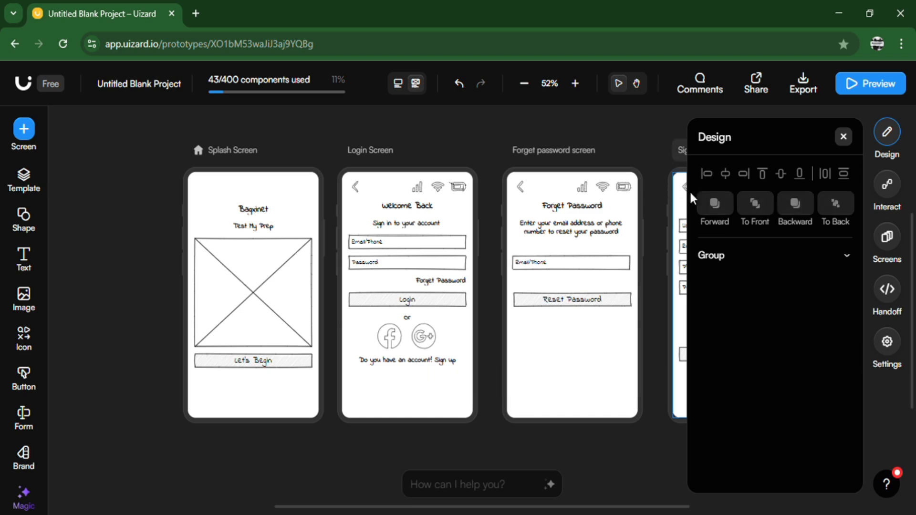
pyautogui.click(843, 136)
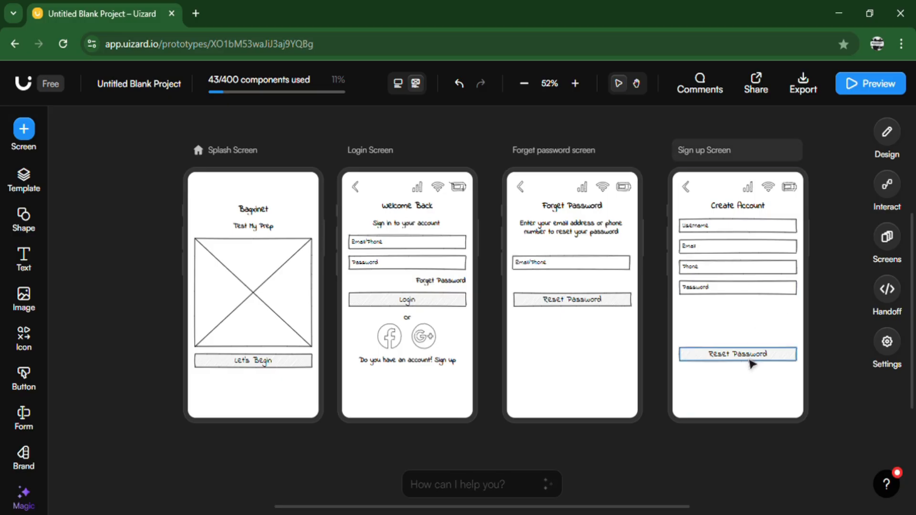
# Move the Reset Password button on the Sign up Screen up, closer to the Password field
pyautogui.moveTo(753, 364); pyautogui.dragTo(750, 339)
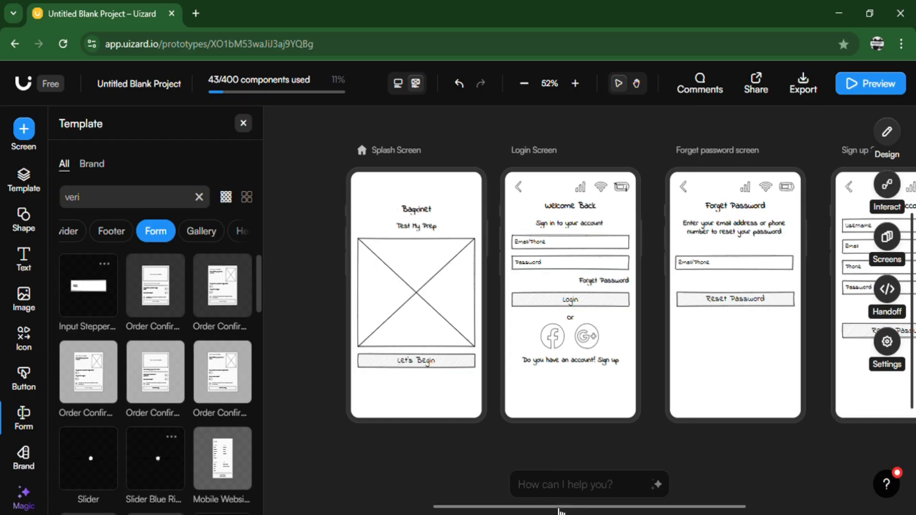
pyautogui.moveTo(563, 508); pyautogui.dragTo(735, 508)
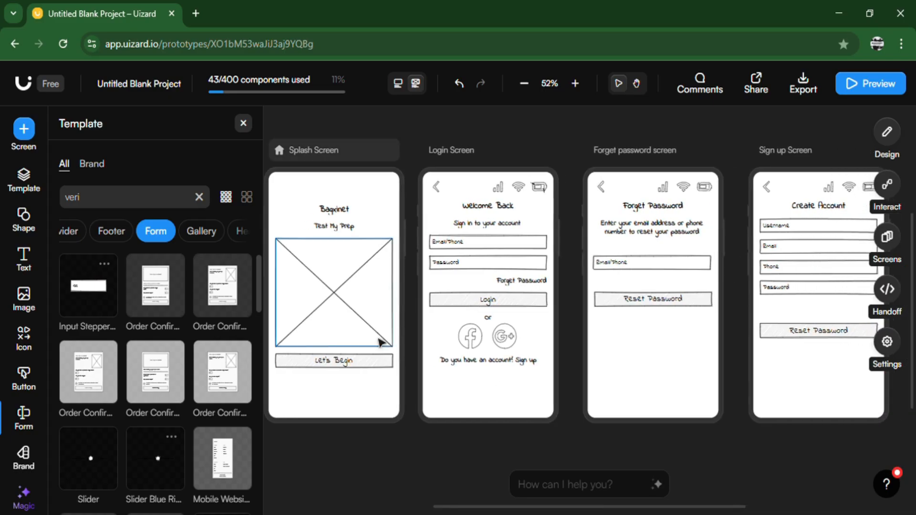
# Duplicate the Sign up Screen, placing the copy beside the original
pyautogui.click(781, 405)
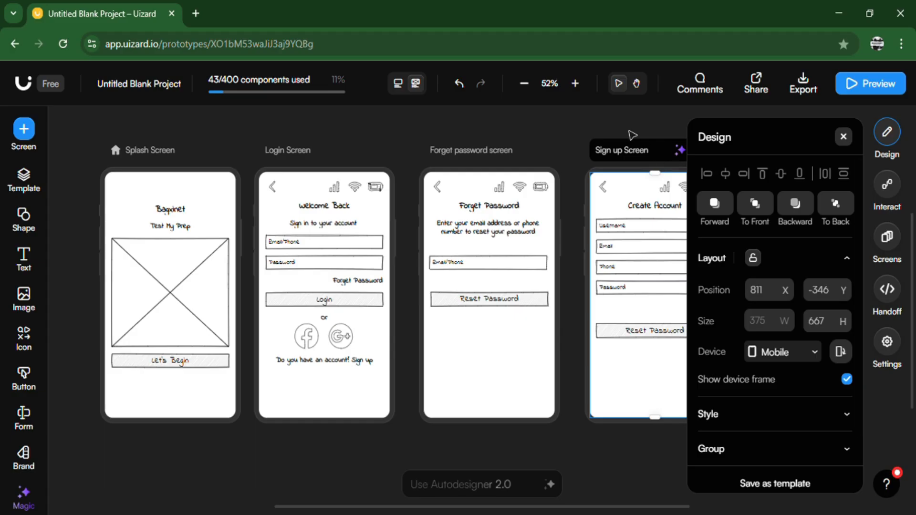
pyautogui.hotkey('ctrl', 'd')
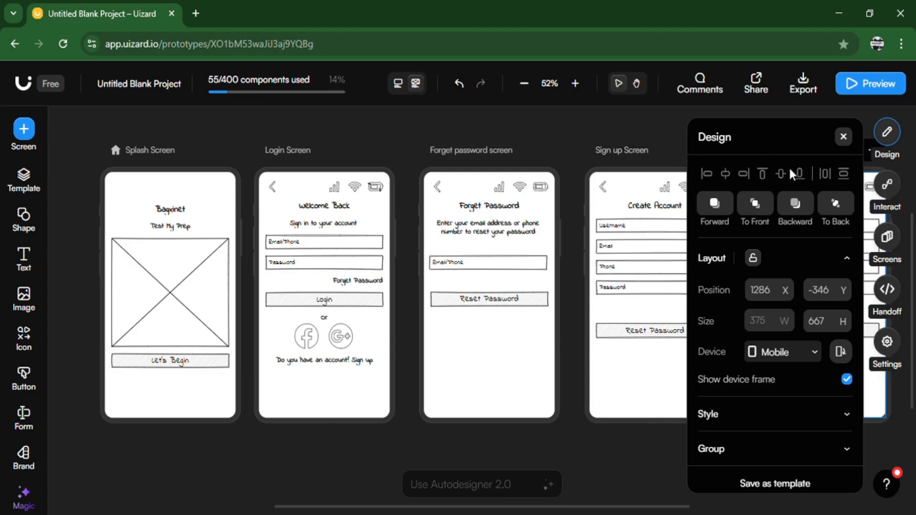
pyautogui.click(843, 136)
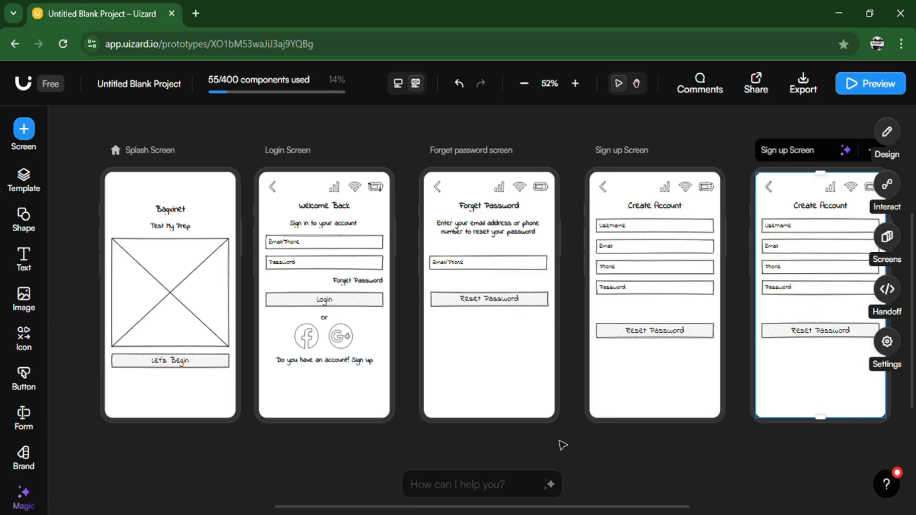
pyautogui.hscroll(5, 605, 511)
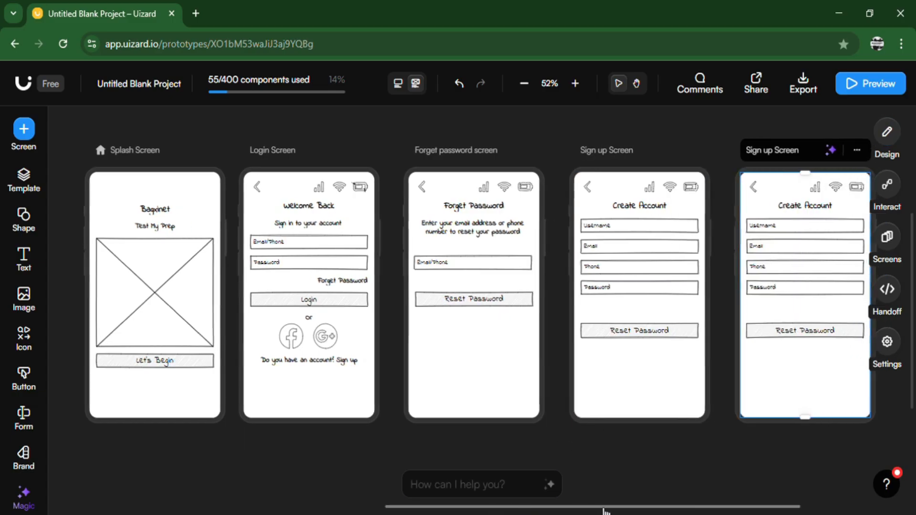
pyautogui.hscroll(1, 605, 511)
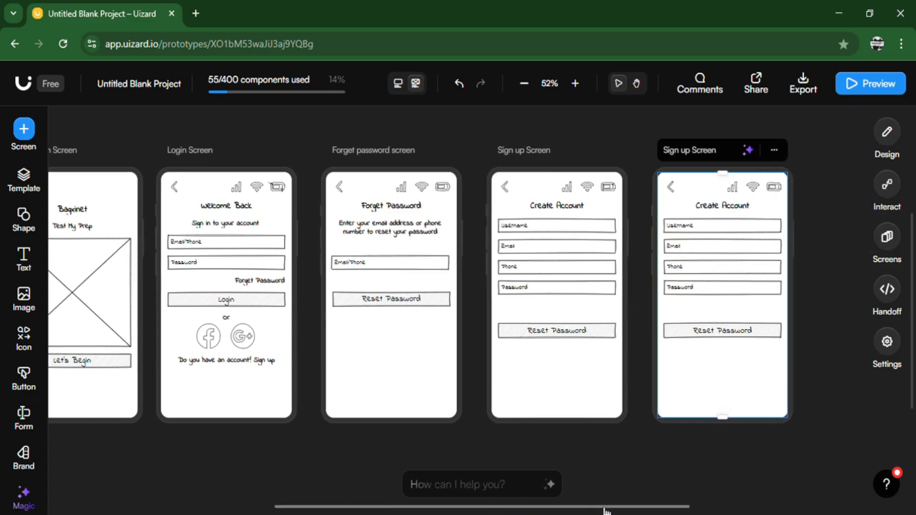
# Delete the Username, Email, Phone and Password fields and the Create Account heading from the duplicated Sign up Screen
pyautogui.click(721, 231)
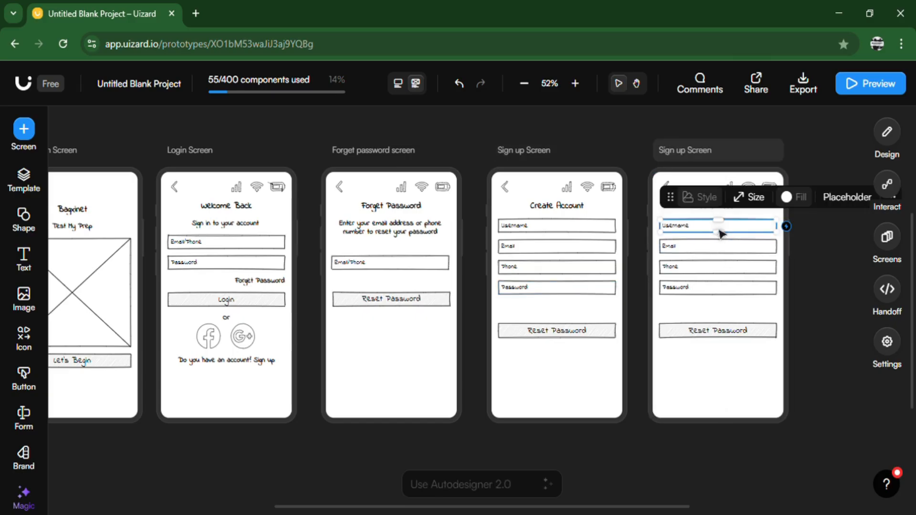
pyautogui.press('Delete')
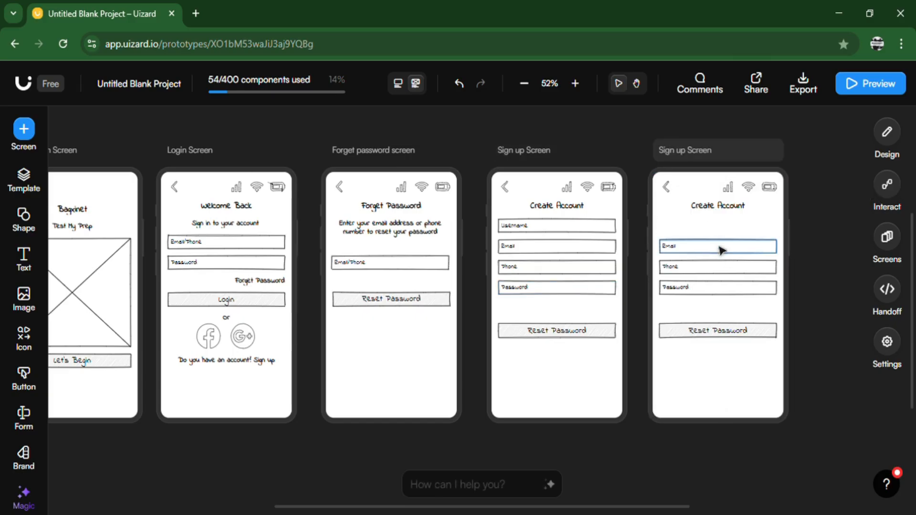
pyautogui.click(722, 249)
pyautogui.press('Delete')
pyautogui.click(721, 270)
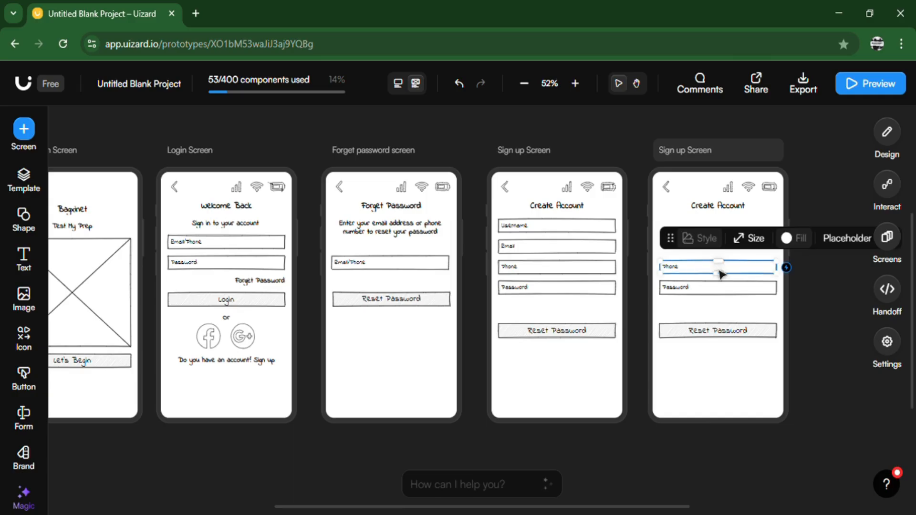
pyautogui.press('Delete')
pyautogui.click(721, 293)
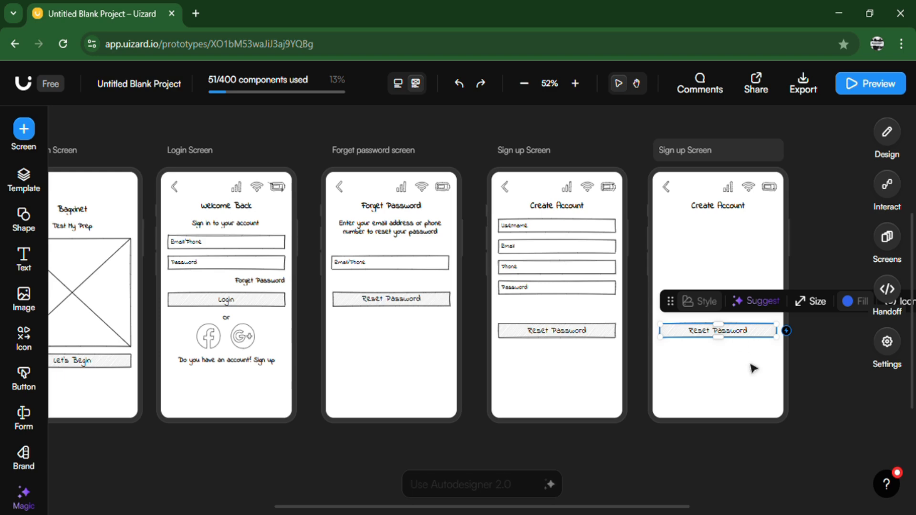
pyautogui.click(834, 353)
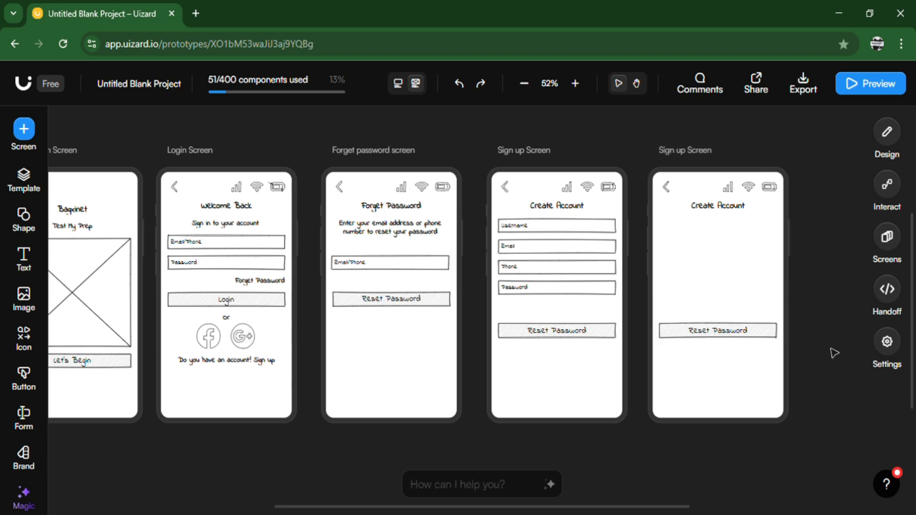
pyautogui.click(742, 211)
pyautogui.press('Delete')
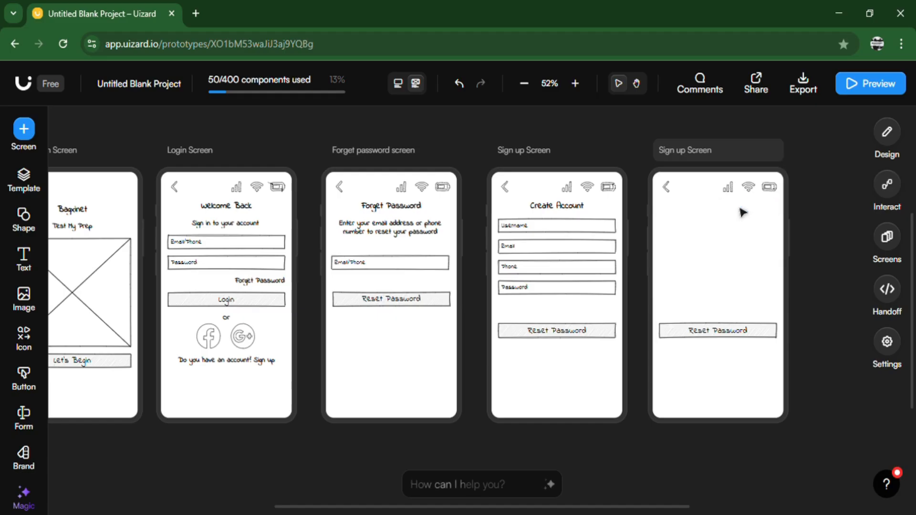
# Add a Title Black text near the top of the duplicated Sign up Screen and widen it to about 335
pyautogui.click(29, 268)
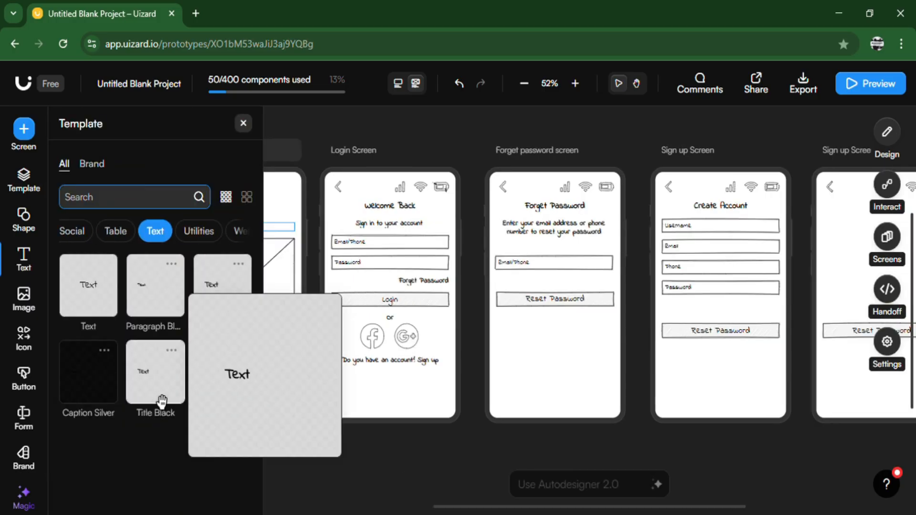
pyautogui.click(162, 401)
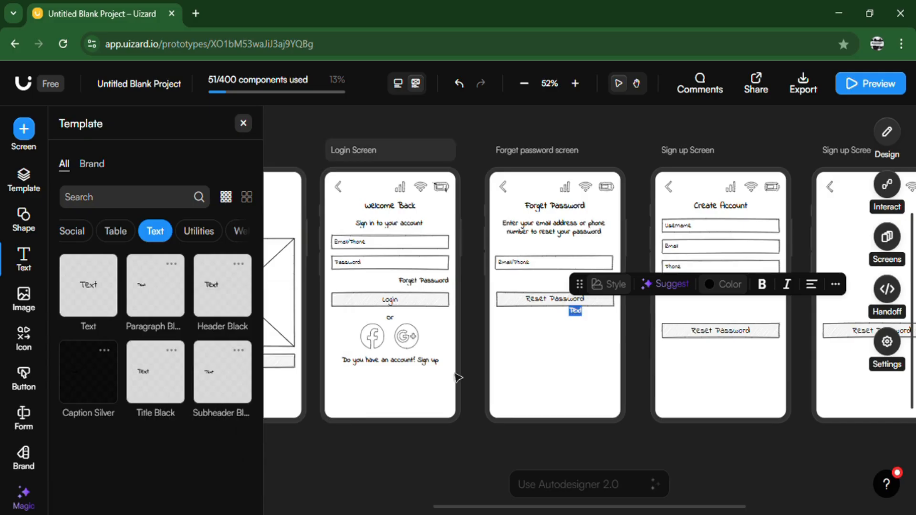
pyautogui.hotkey('ctrl', 'z')
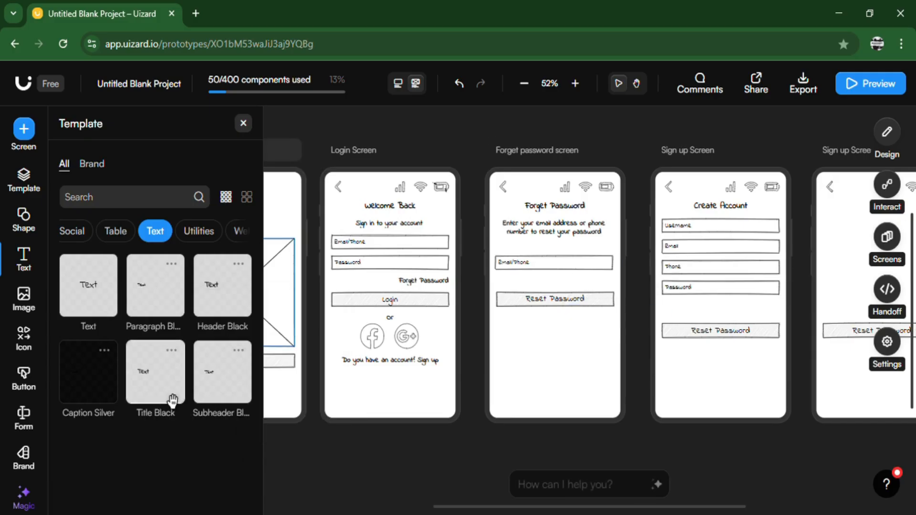
pyautogui.moveTo(179, 400)
pyautogui.moveTo(201, 399); pyautogui.dragTo(837, 228)
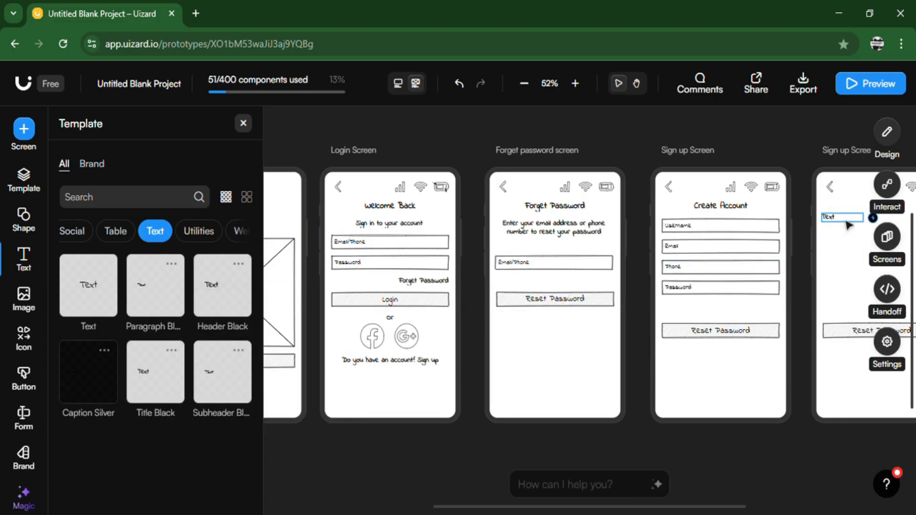
pyautogui.rightClick(854, 236)
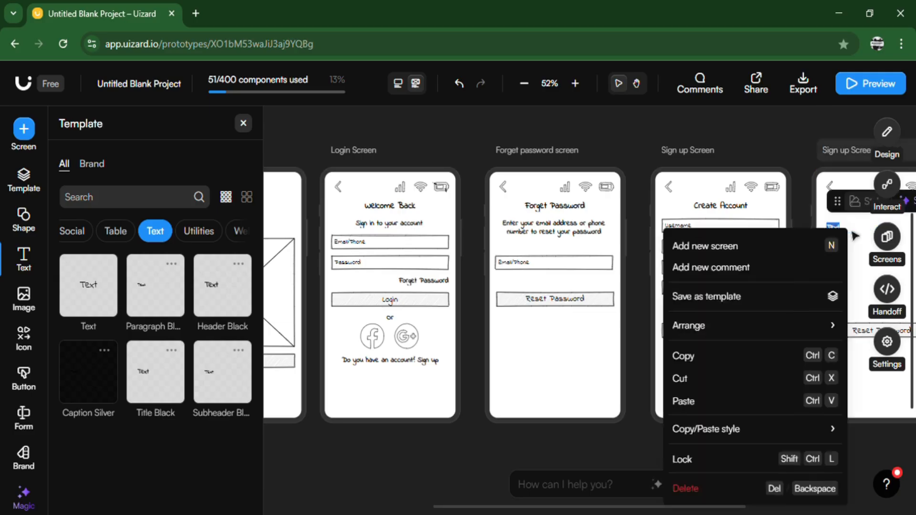
pyautogui.click(833, 228)
pyautogui.moveTo(671, 225); pyautogui.dragTo(790, 214)
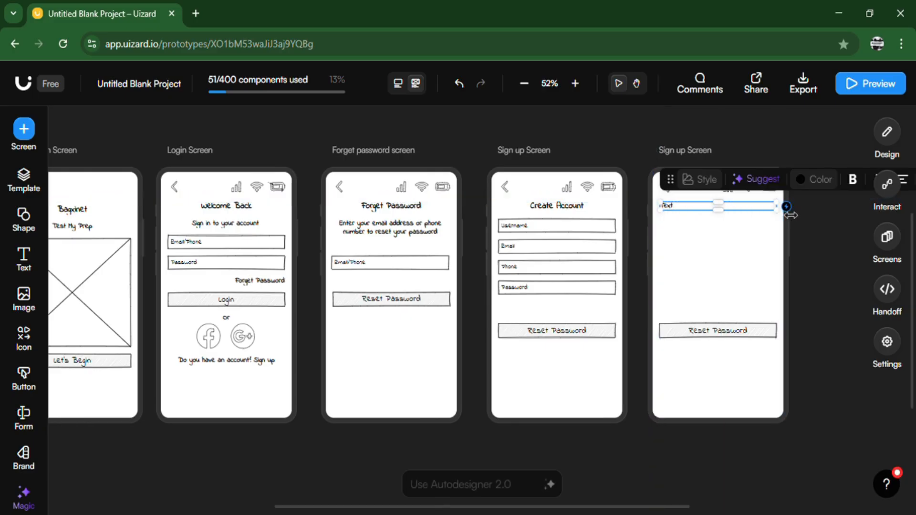
# Set the new title text on the duplicated Sign up Screen to the Rubik font with center alignment
pyautogui.doubleClick(697, 212)
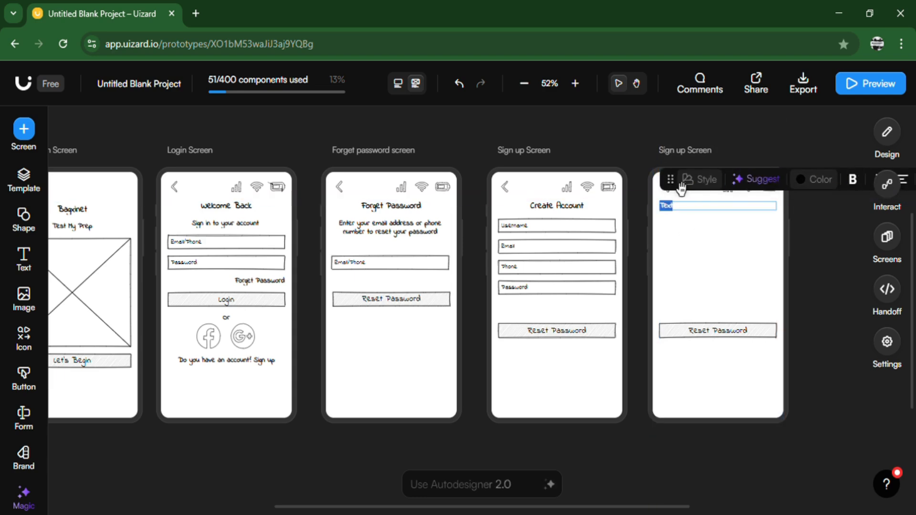
pyautogui.moveTo(681, 188); pyautogui.dragTo(598, 242)
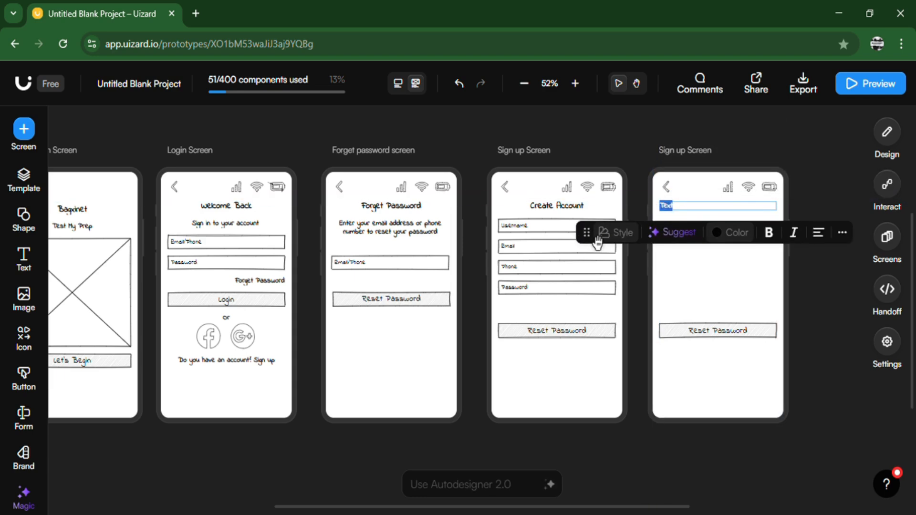
pyautogui.click(843, 237)
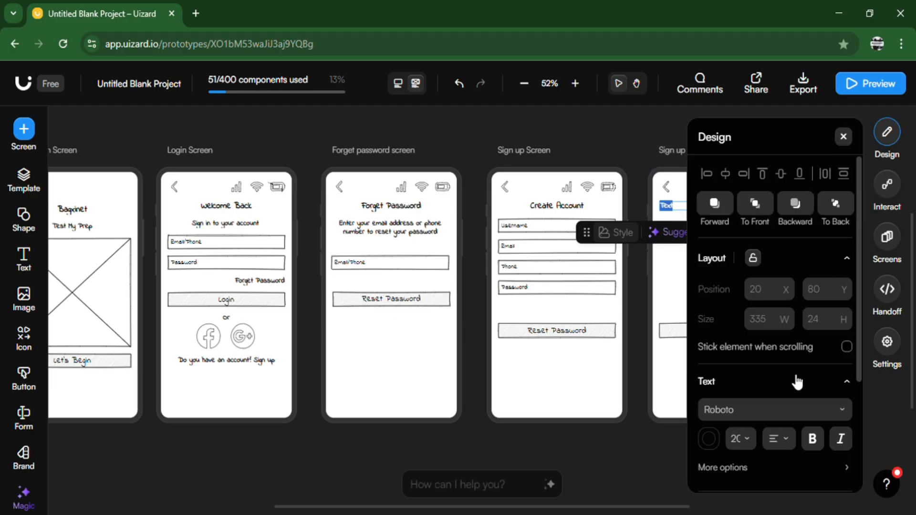
pyautogui.click(801, 416)
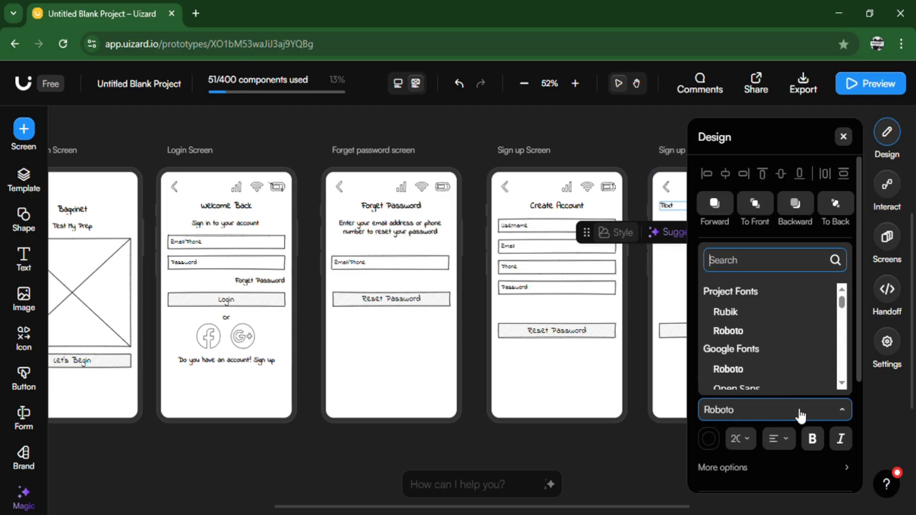
pyautogui.click(758, 315)
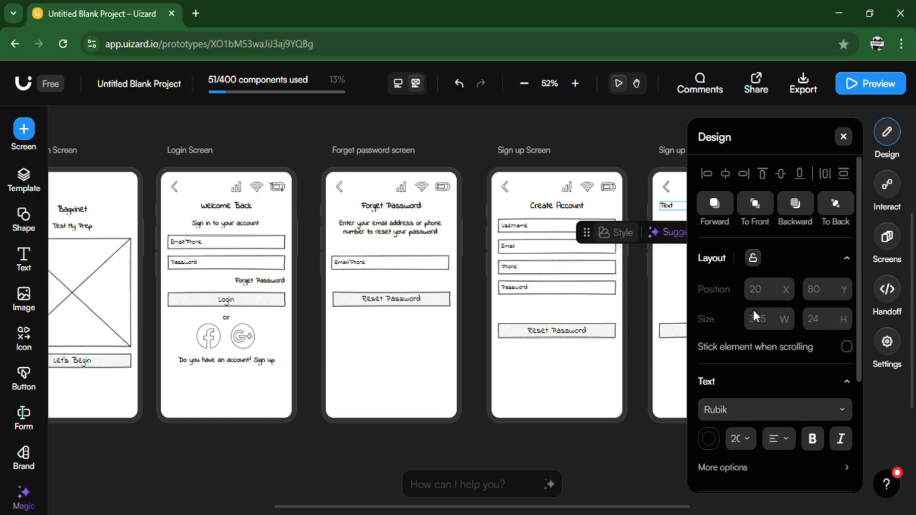
pyautogui.click(790, 447)
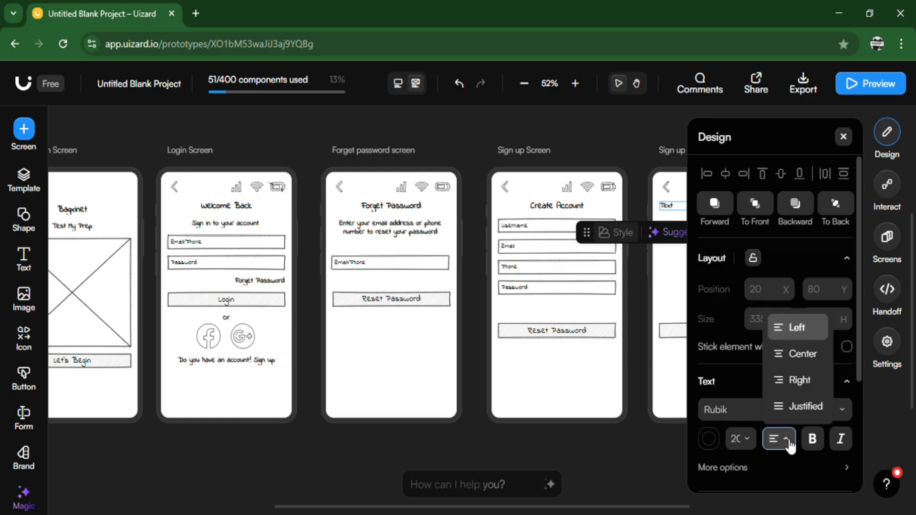
pyautogui.click(793, 357)
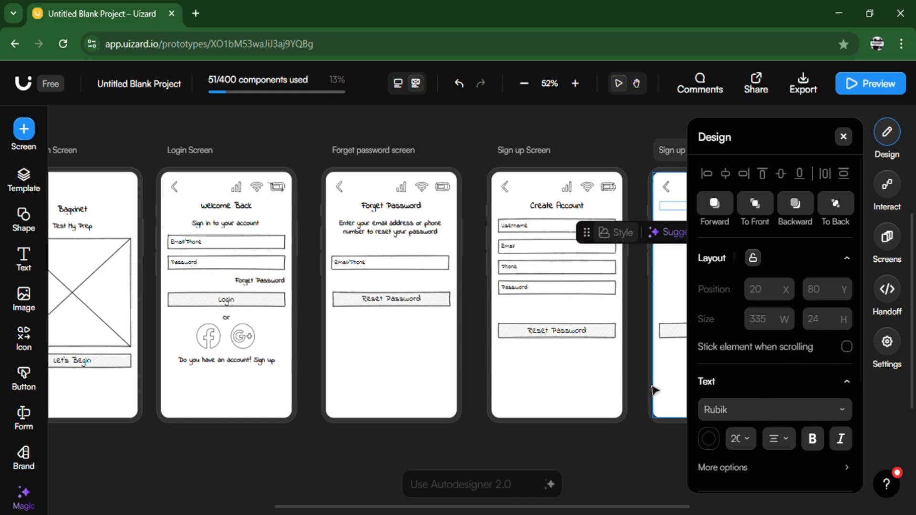
pyautogui.click(680, 262)
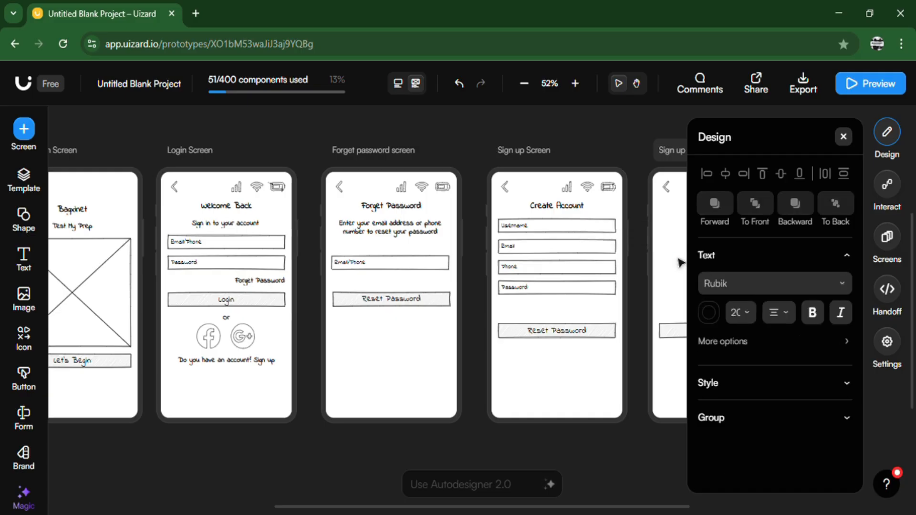
# Replace the placeholder title on the duplicated Sign up Screen with "Enter the Code to verify your phone"
pyautogui.click(704, 206)
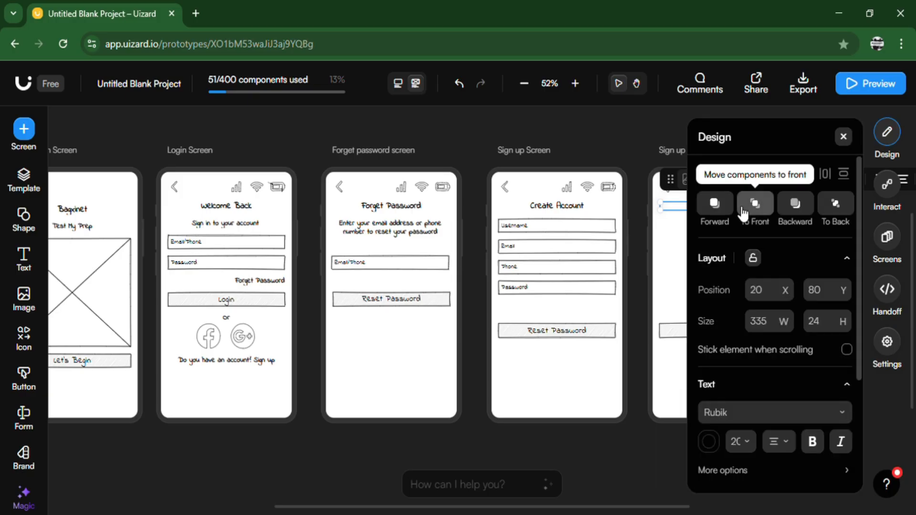
pyautogui.doubleClick(730, 216)
pyautogui.write('Enter')
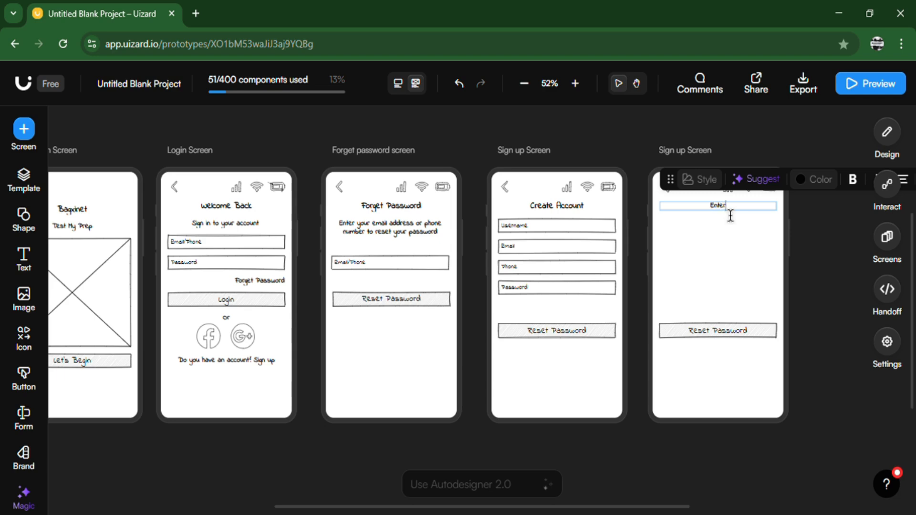
pyautogui.write(' the Code To')
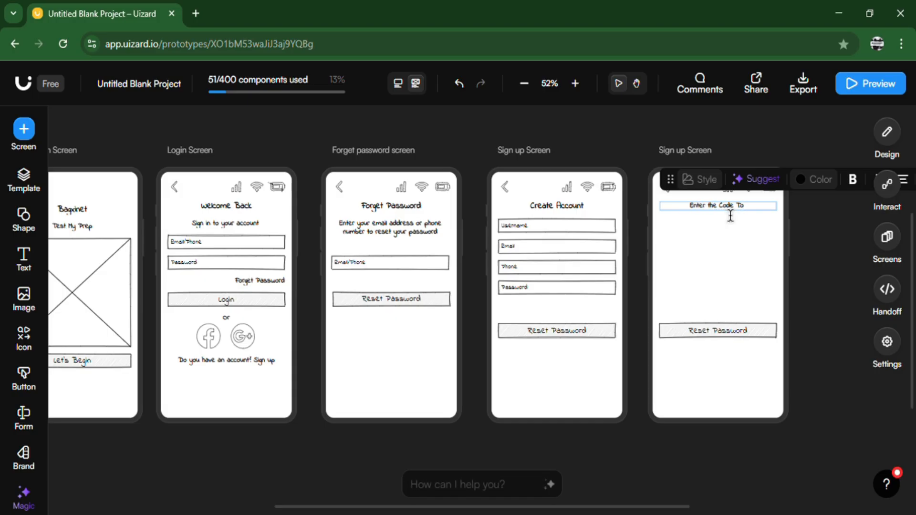
pyautogui.press('BackSpace')
pyautogui.press('BackSpace')
pyautogui.press('BackSpace')
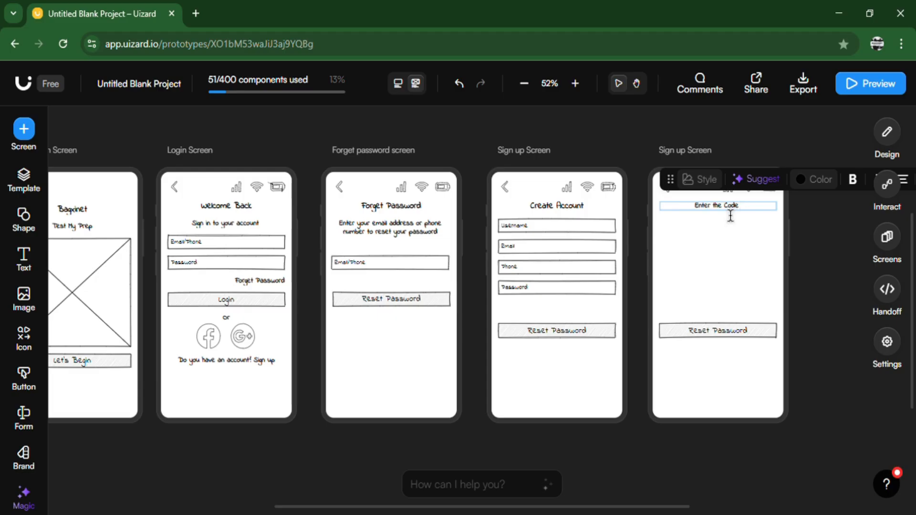
pyautogui.write('to very')
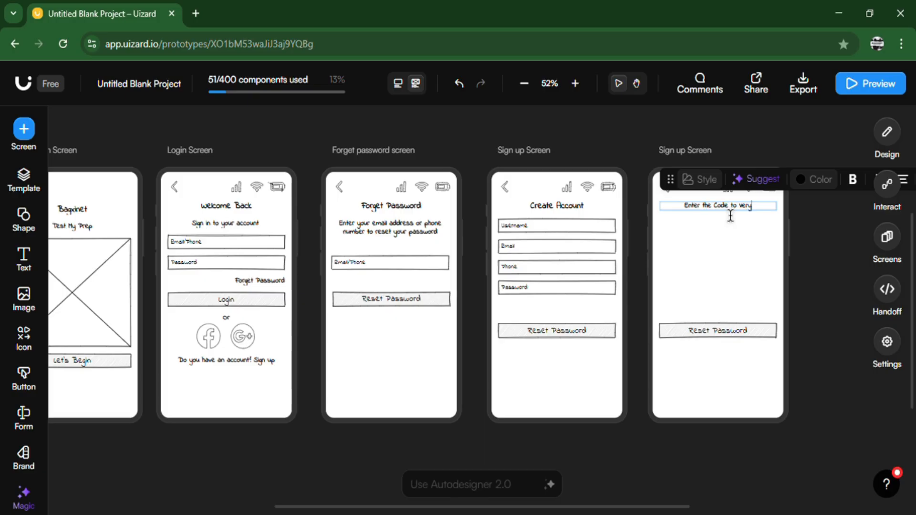
pyautogui.press('BackSpace')
pyautogui.press('BackSpace')
pyautogui.write('rify YOUR')
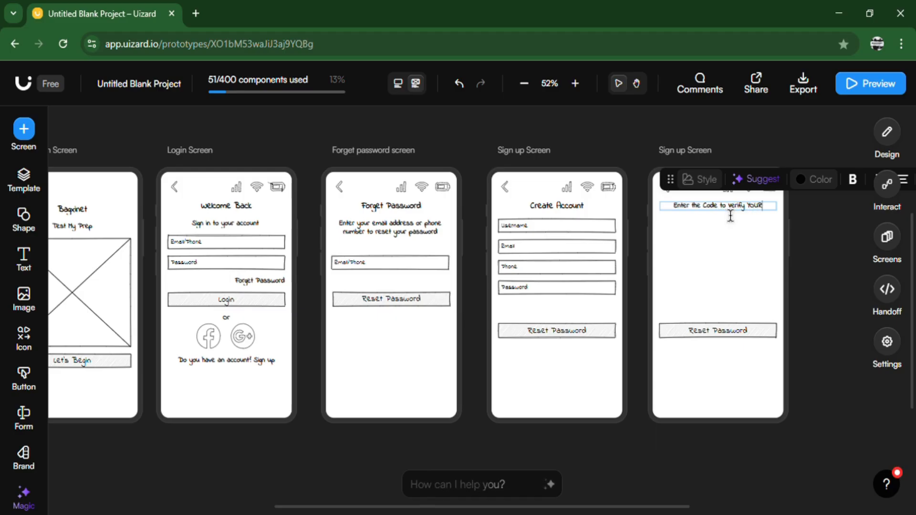
pyautogui.press('BackSpace')
pyautogui.press('BackSpace')
pyautogui.press('BackSpace')
pyautogui.press('BackSpace')
pyautogui.press('BackSpace')
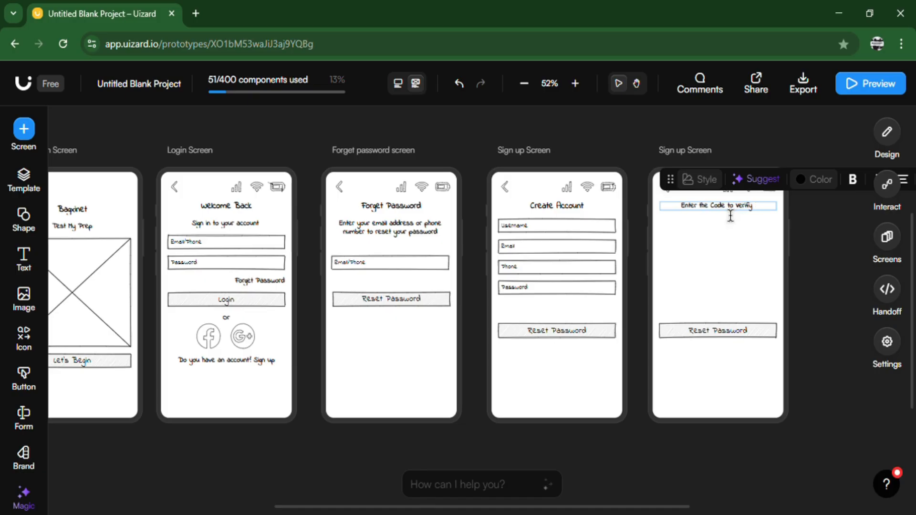
pyautogui.write('your')
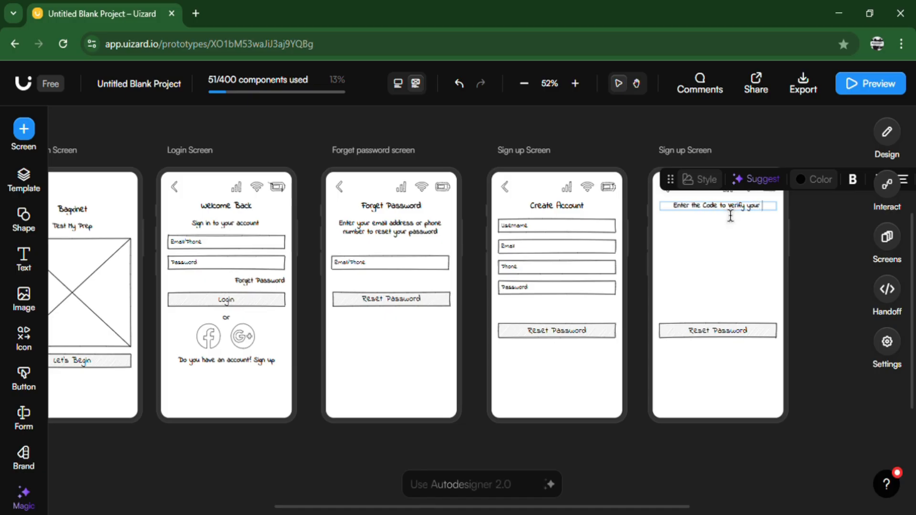
pyautogui.write(' p')
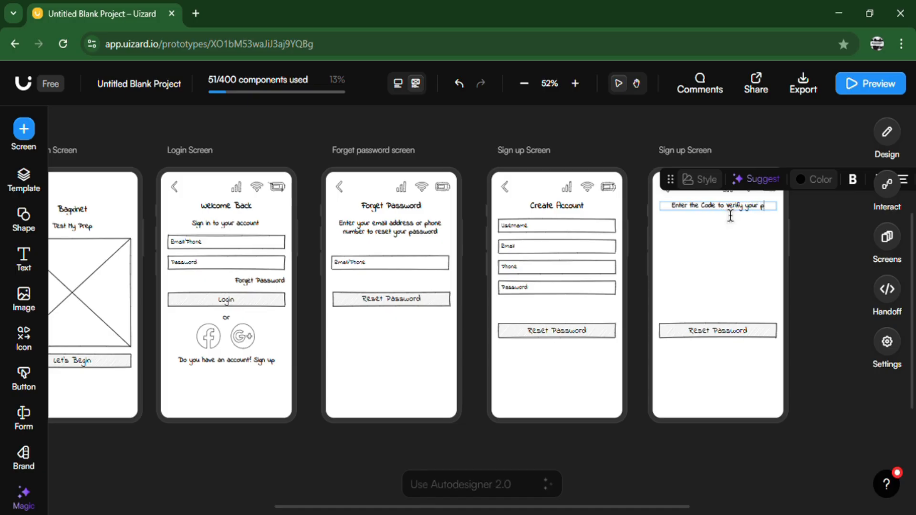
pyautogui.write('hone')
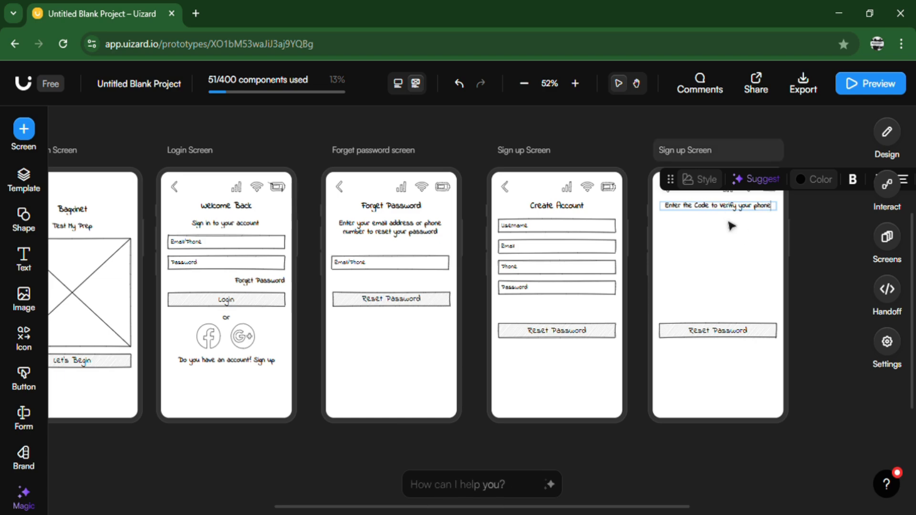
# Add a Title Black text below the heading on the duplicated Sign up Screen and widen it to roughly the heading's width
pyautogui.click(824, 229)
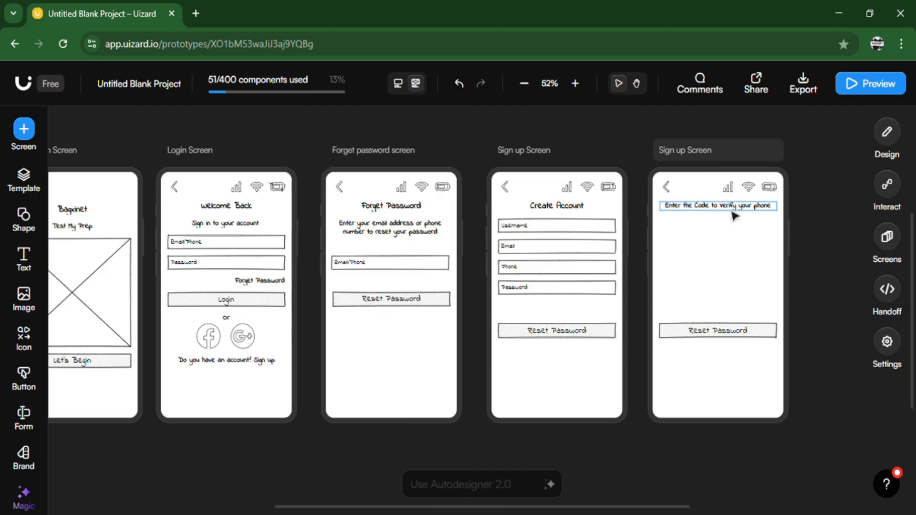
pyautogui.moveTo(733, 213); pyautogui.dragTo(728, 231)
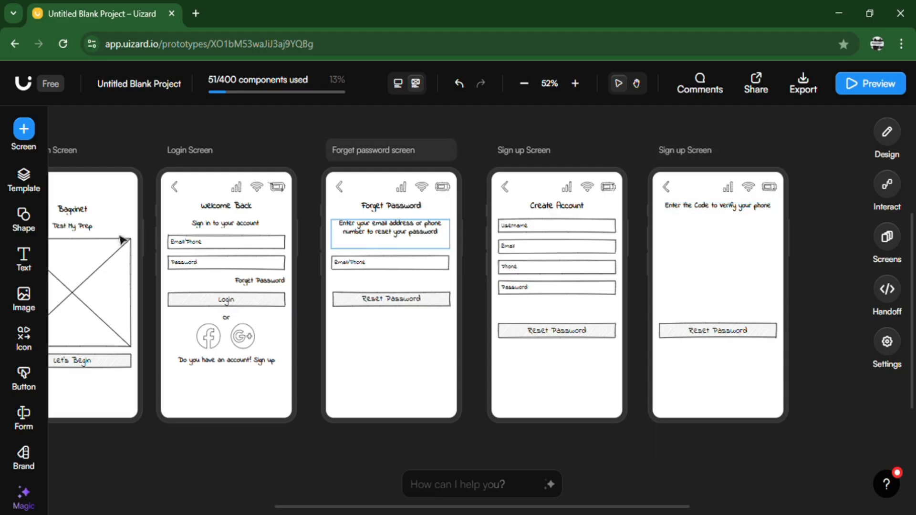
pyautogui.click(24, 270)
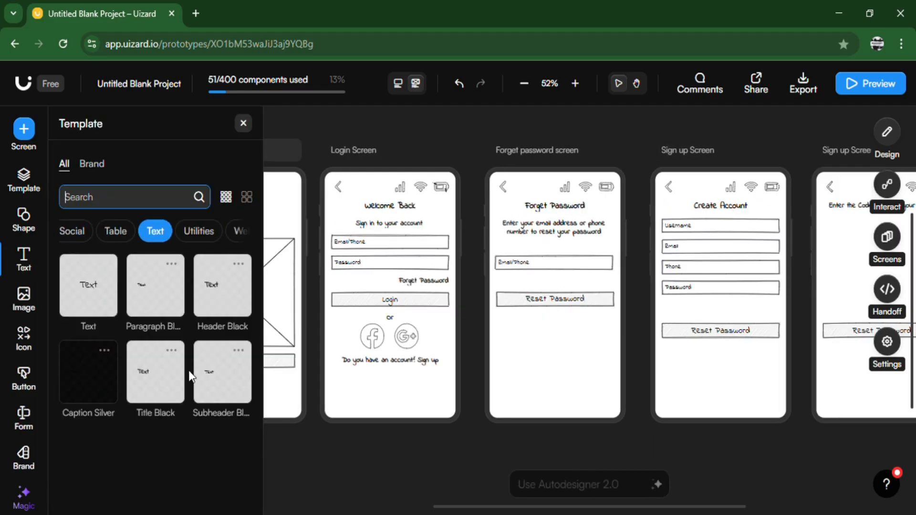
pyautogui.moveTo(172, 389)
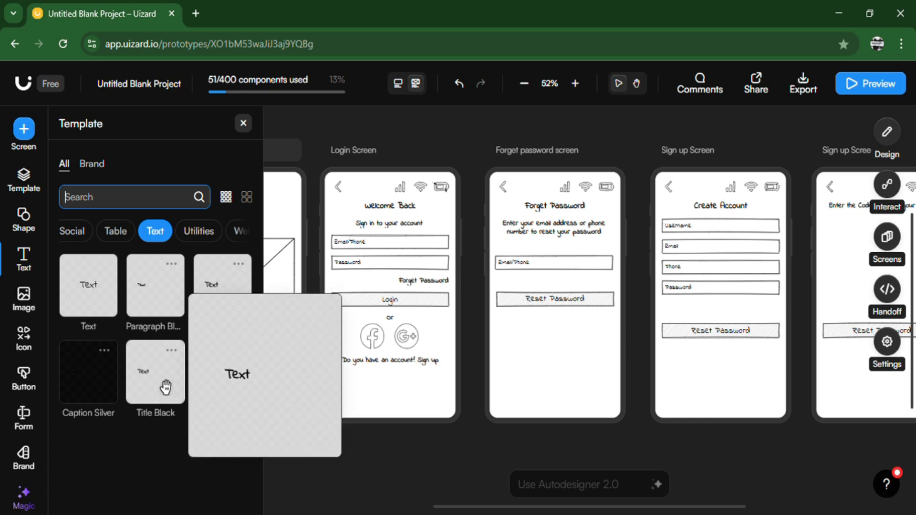
pyautogui.moveTo(165, 388); pyautogui.dragTo(858, 231)
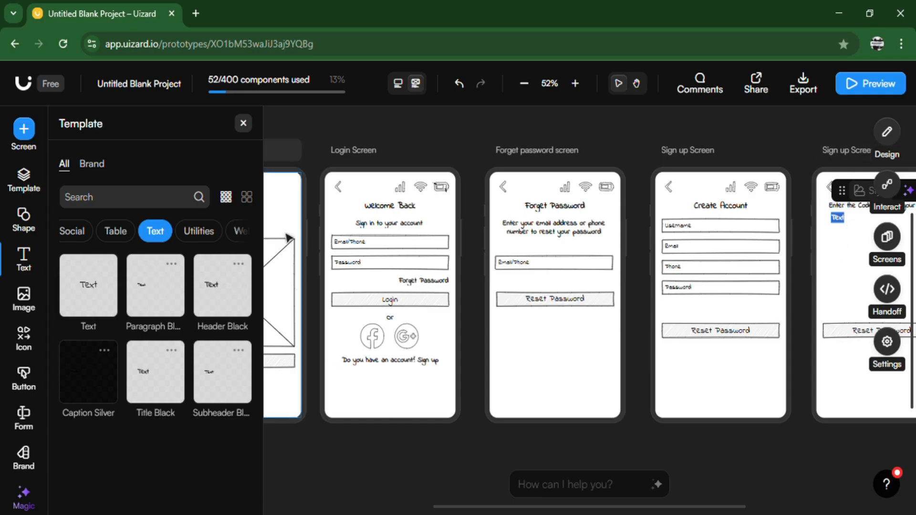
pyautogui.click(243, 123)
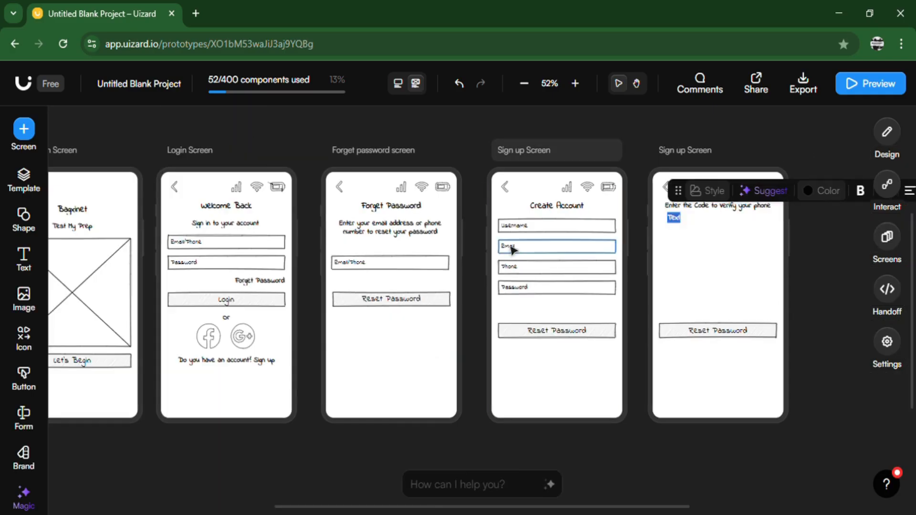
pyautogui.click(723, 237)
pyautogui.click(674, 218)
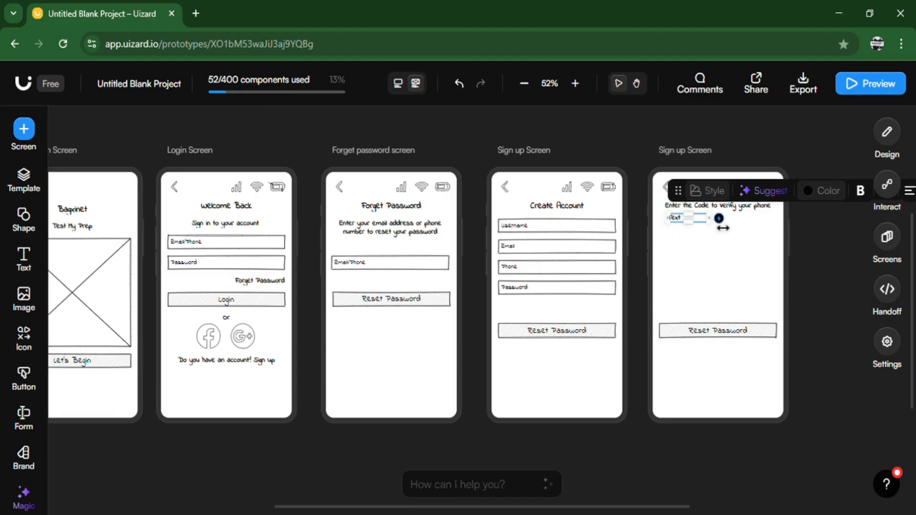
pyautogui.moveTo(721, 227); pyautogui.dragTo(787, 234)
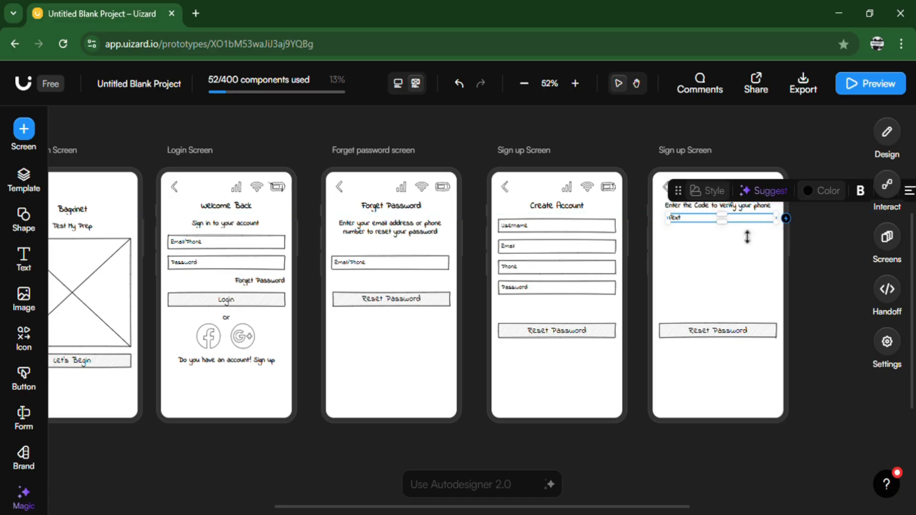
pyautogui.moveTo(682, 227); pyautogui.dragTo(679, 228)
# Center-align the new placeholder text below the heading on the duplicated Sign up Screen
pyautogui.doubleClick(688, 226)
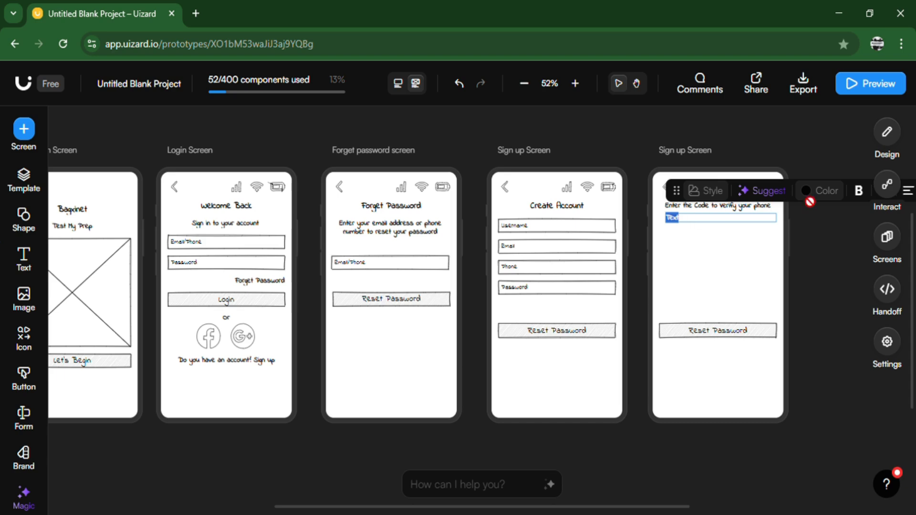
pyautogui.moveTo(680, 197); pyautogui.dragTo(497, 239)
pyautogui.click(732, 237)
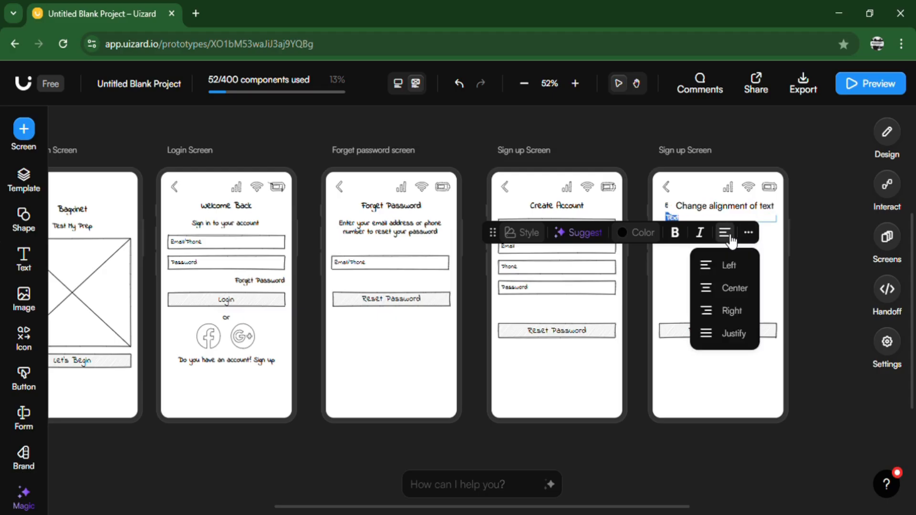
pyautogui.click(737, 293)
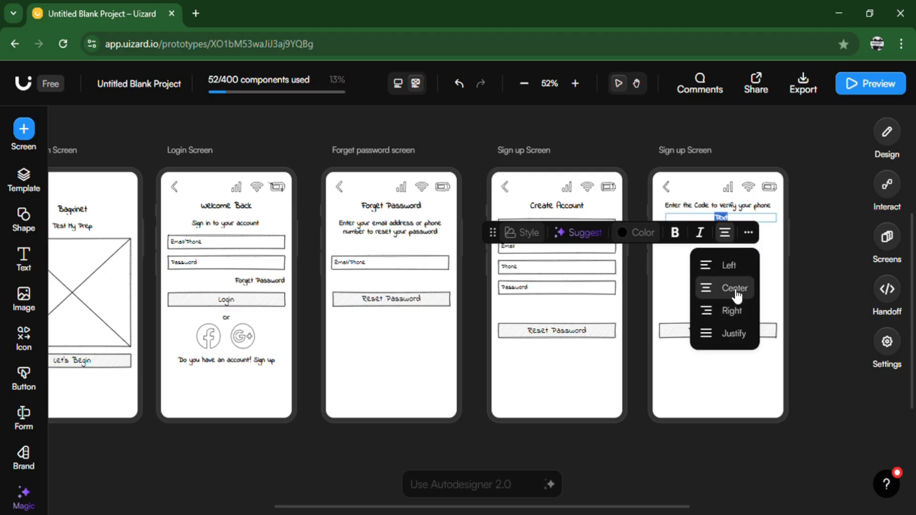
pyautogui.click(783, 240)
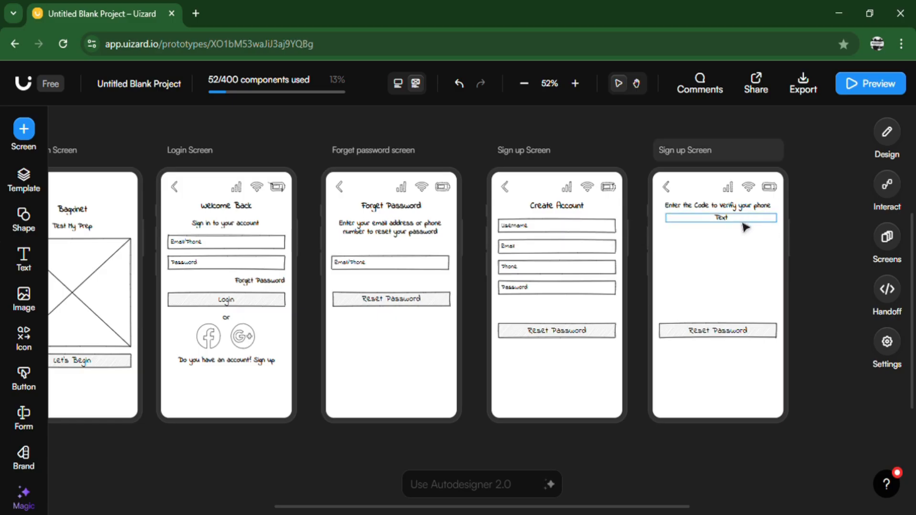
# Replace the placeholder with "We have sent you an sms with a code to the number" plus a phone number, then lower and widen the text
pyautogui.doubleClick(745, 227)
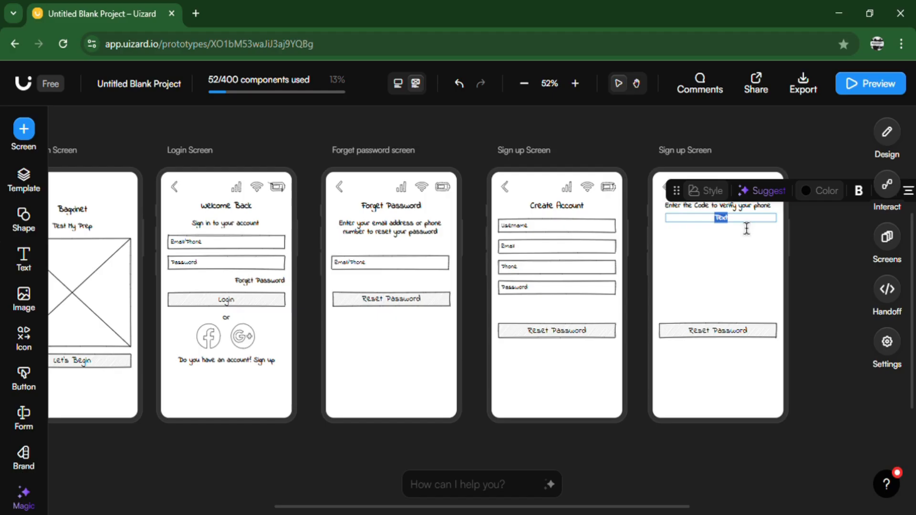
pyautogui.write('ww')
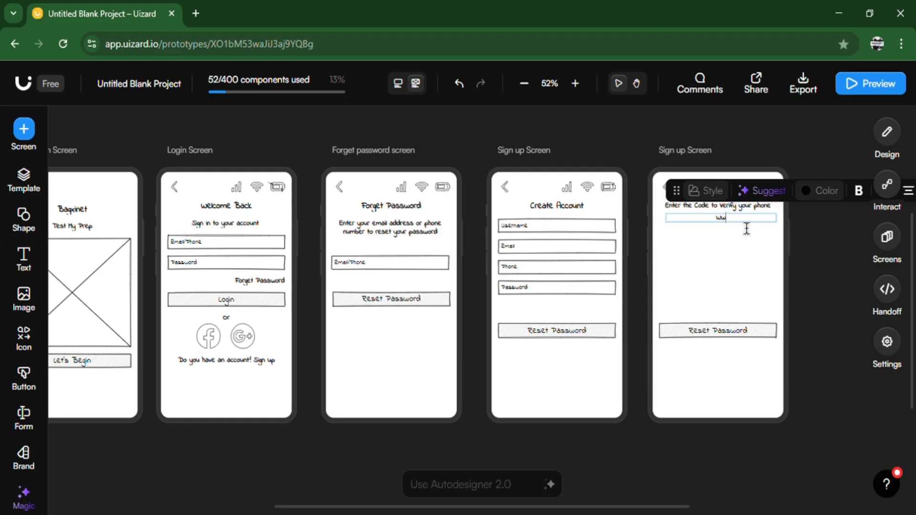
pyautogui.press('BackSpace')
pyautogui.write('e have sent you an sms ')
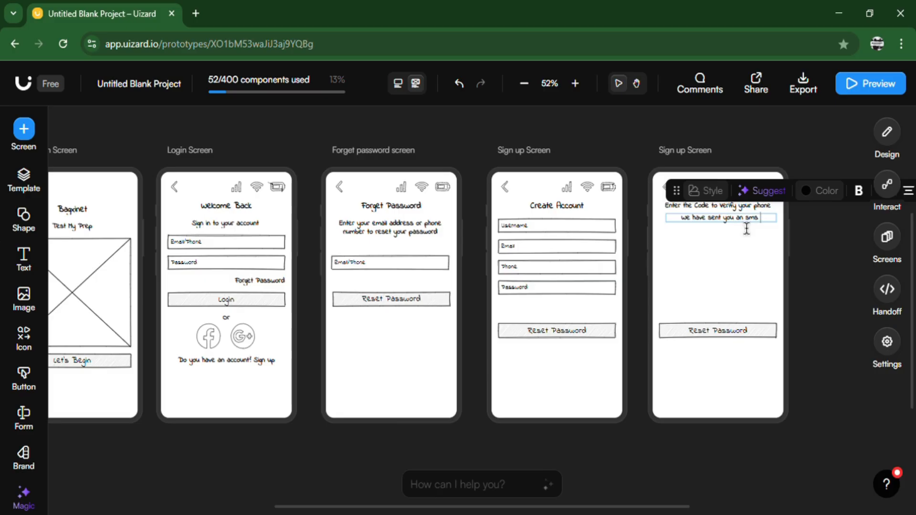
pyautogui.write('with a code to ')
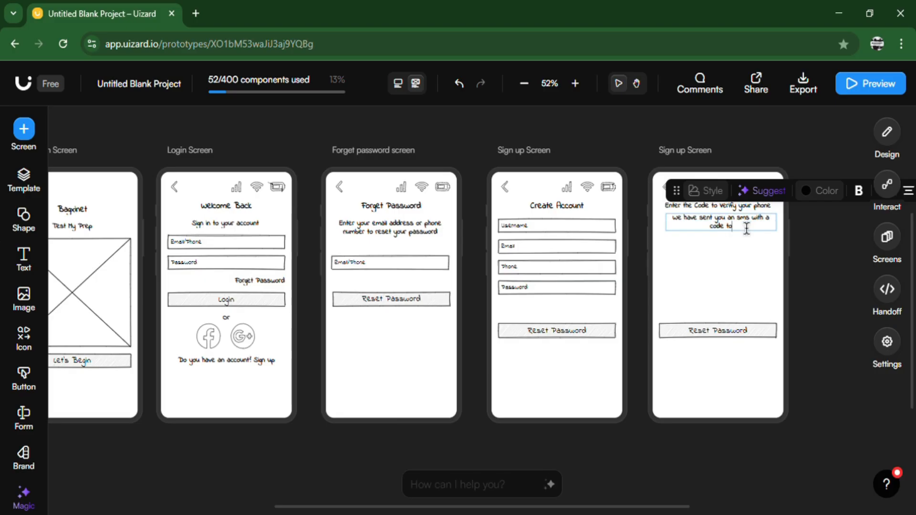
pyautogui.write('the ')
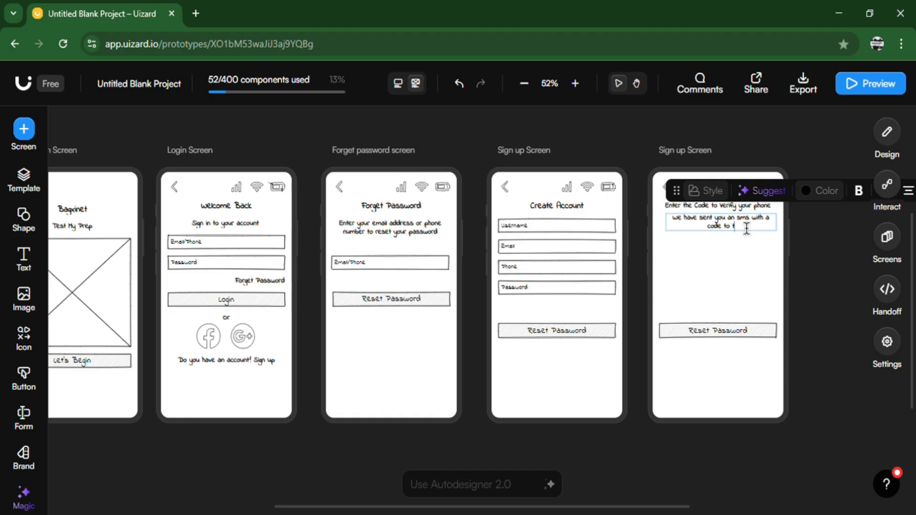
pyautogui.write('numbe')
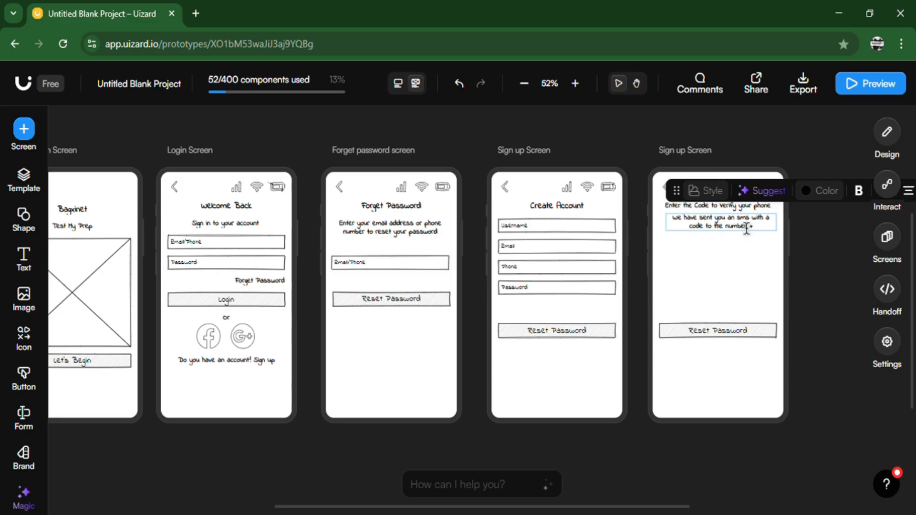
pyautogui.write('1234')
pyautogui.write('5')
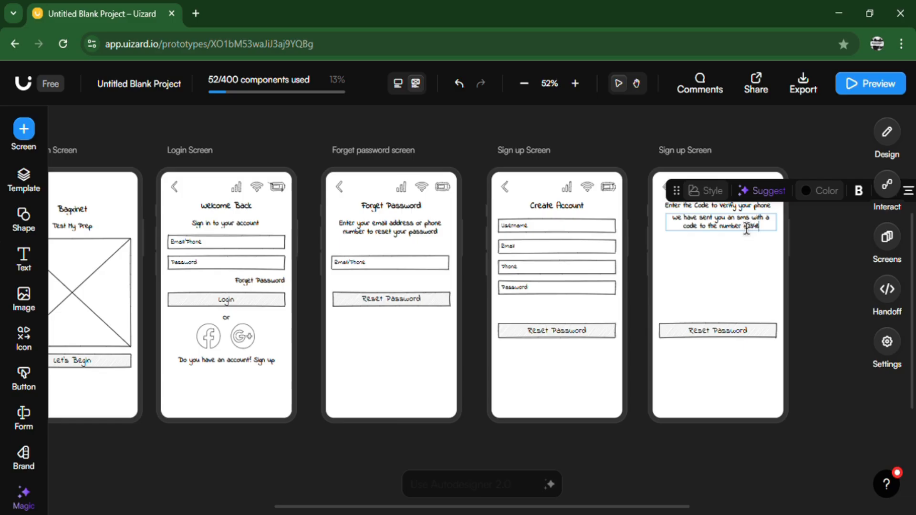
pyautogui.write('678')
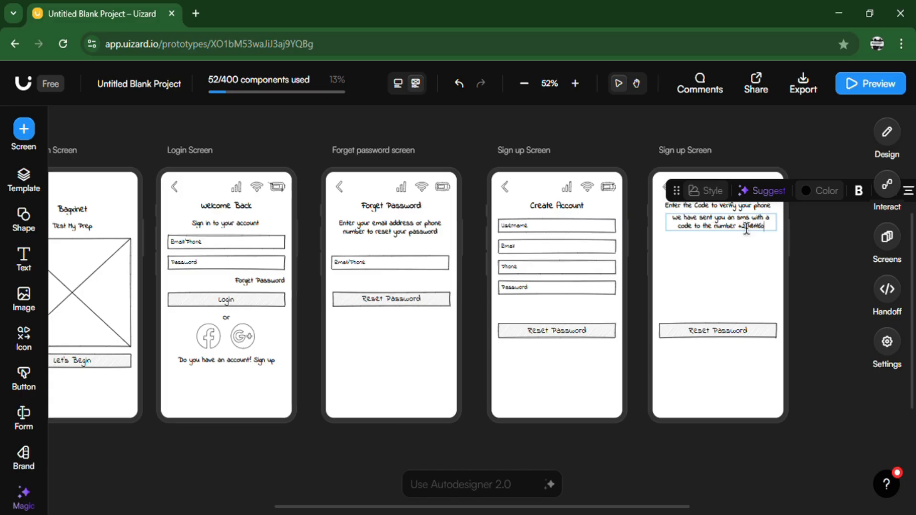
pyautogui.write('377')
pyautogui.write('55')
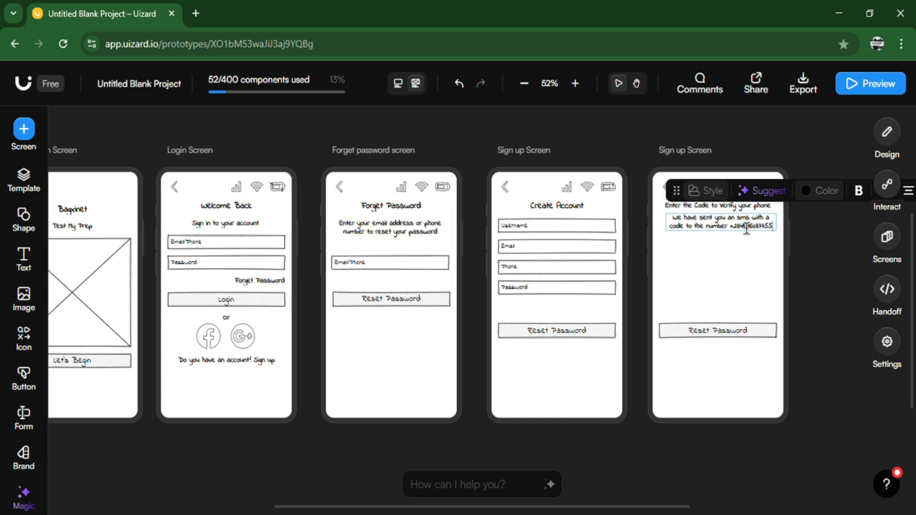
pyautogui.moveTo(742, 237); pyautogui.dragTo(787, 232)
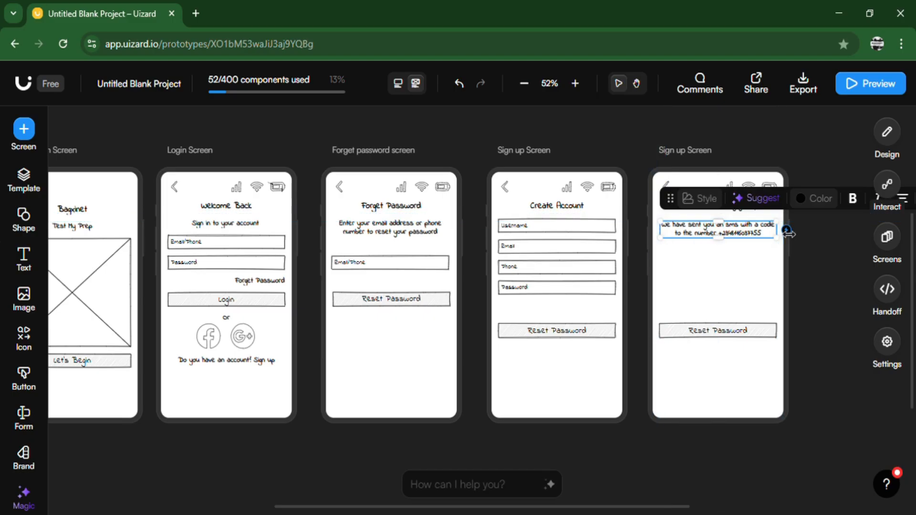
pyautogui.click(714, 268)
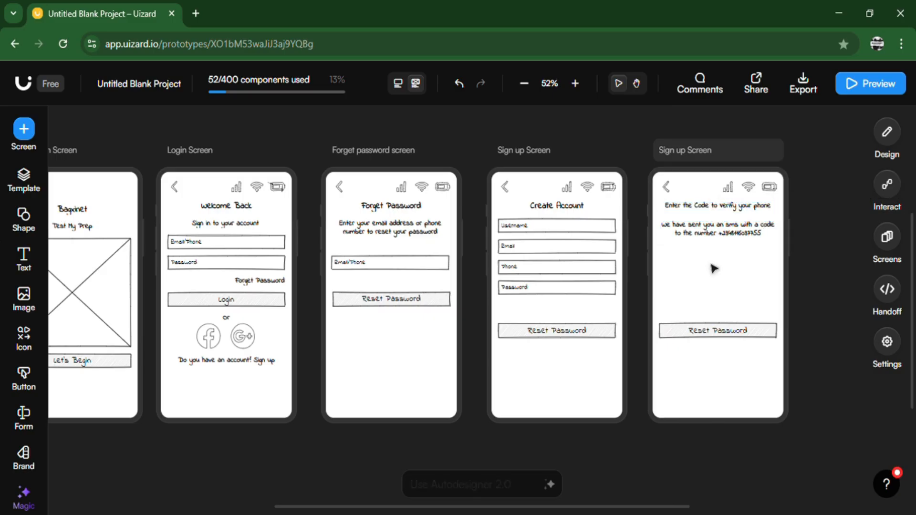
# Add an Input Stepper below the SMS message on the duplicated Sign up Screen and widen it to match the button's width
pyautogui.click(29, 420)
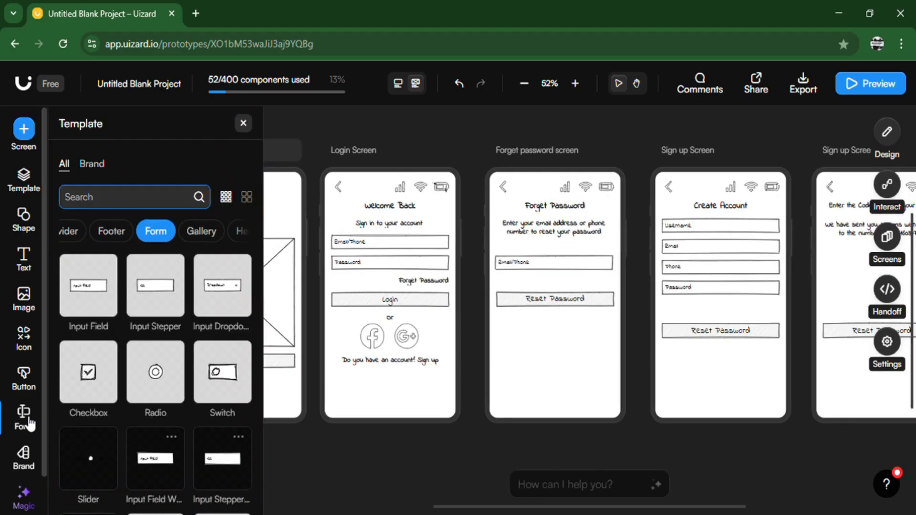
pyautogui.moveTo(150, 286); pyautogui.dragTo(590, 311)
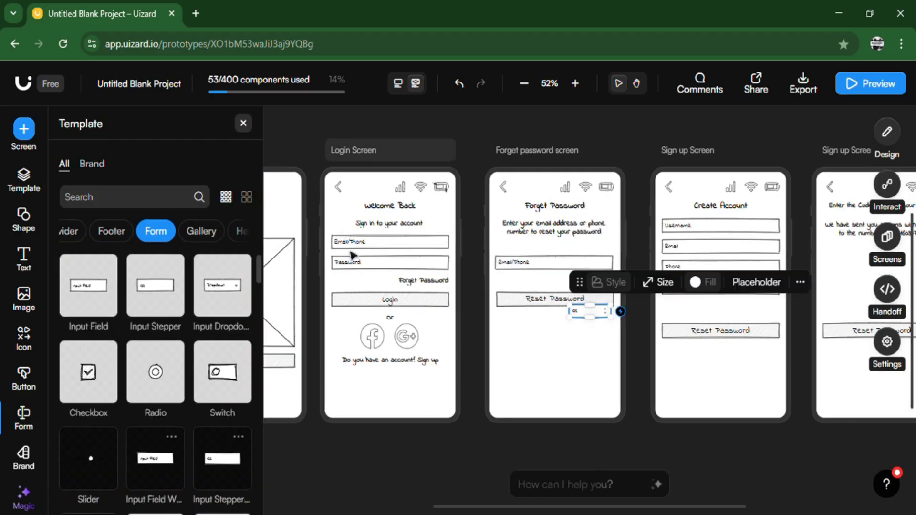
pyautogui.click(241, 124)
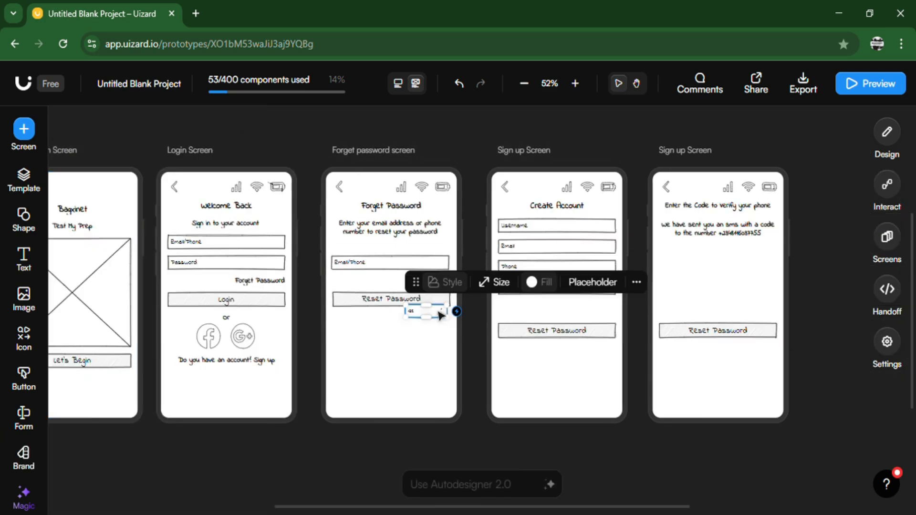
pyautogui.moveTo(439, 316); pyautogui.dragTo(791, 260)
pyautogui.moveTo(700, 260); pyautogui.dragTo(675, 258)
pyautogui.doubleClick(681, 262)
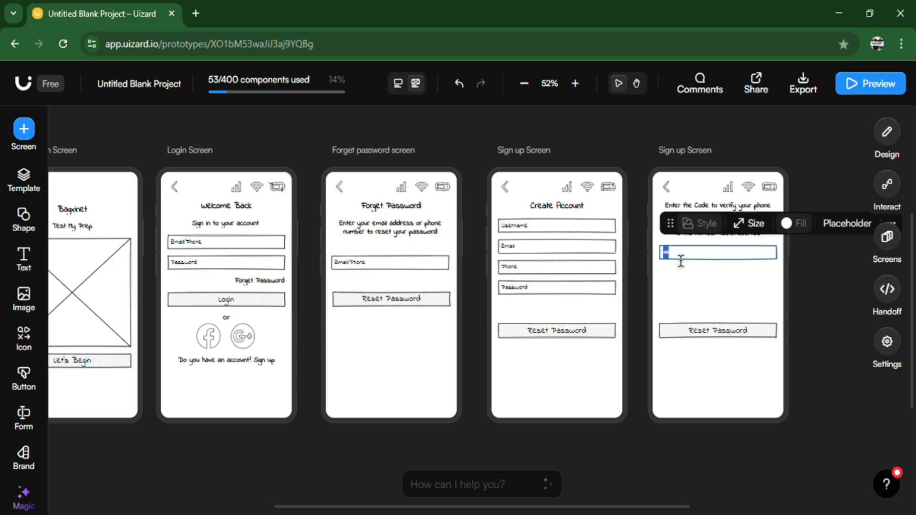
pyautogui.click(571, 226)
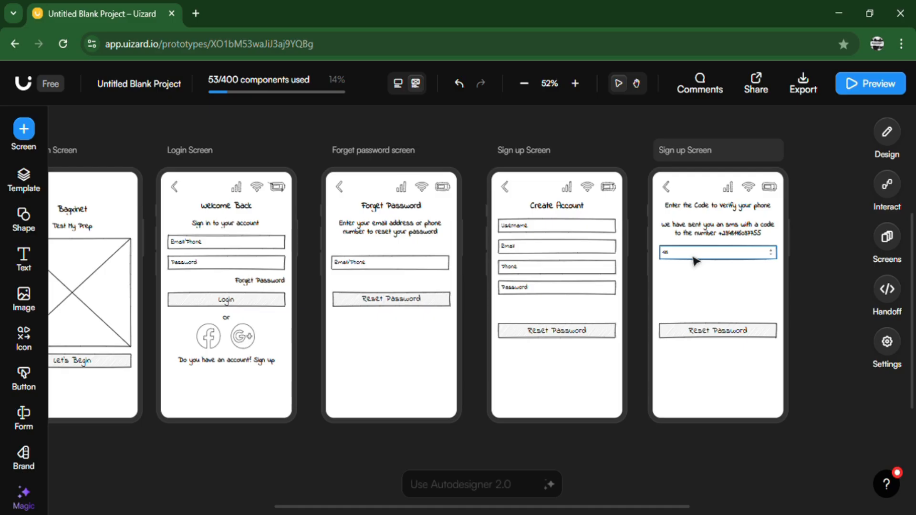
# Relabel the Reset Password button on the duplicated Sign up Screen as "Done"
pyautogui.click(703, 333)
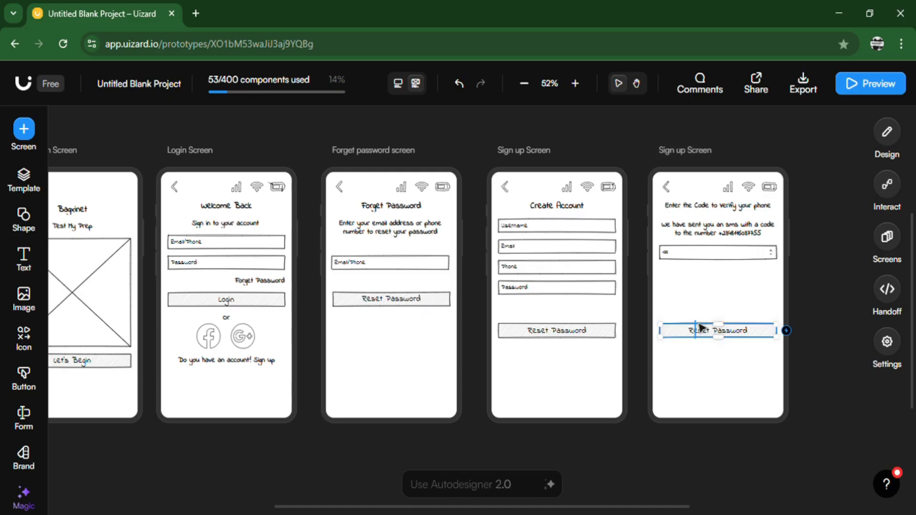
pyautogui.moveTo(708, 342); pyautogui.dragTo(737, 335)
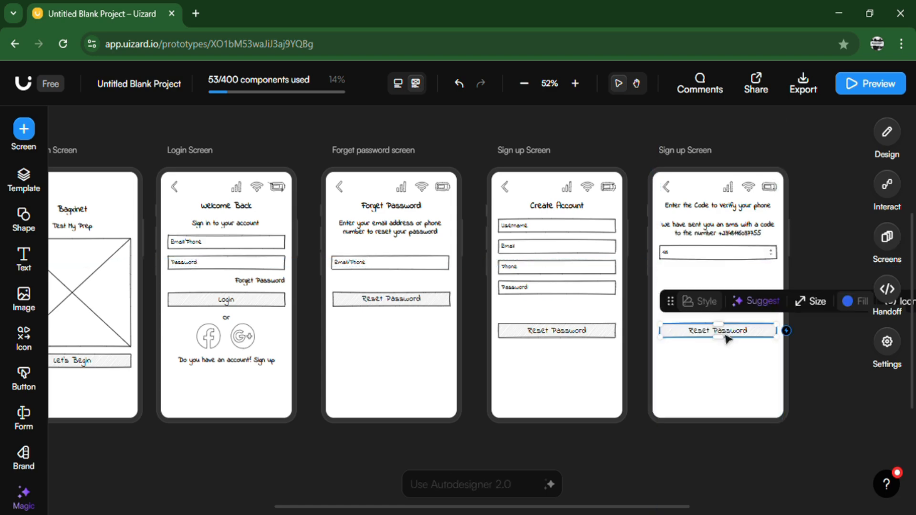
pyautogui.doubleClick(739, 339)
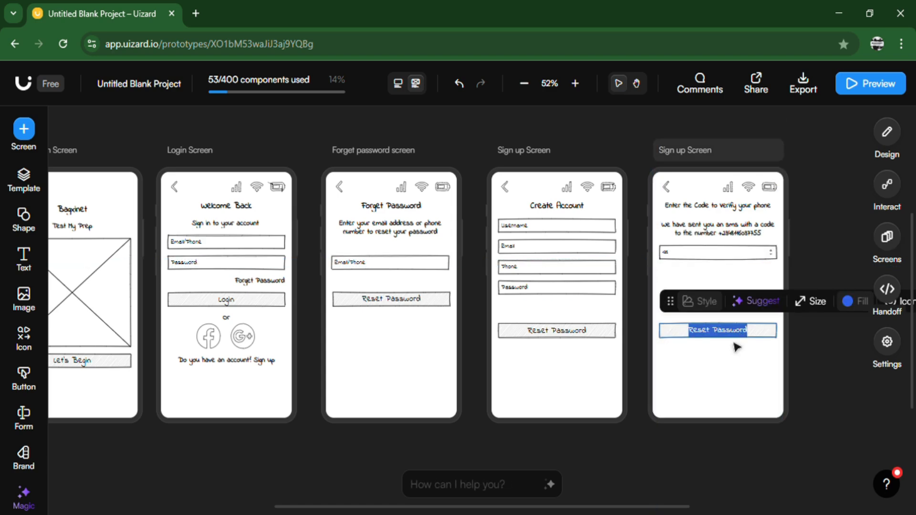
pyautogui.write('Done')
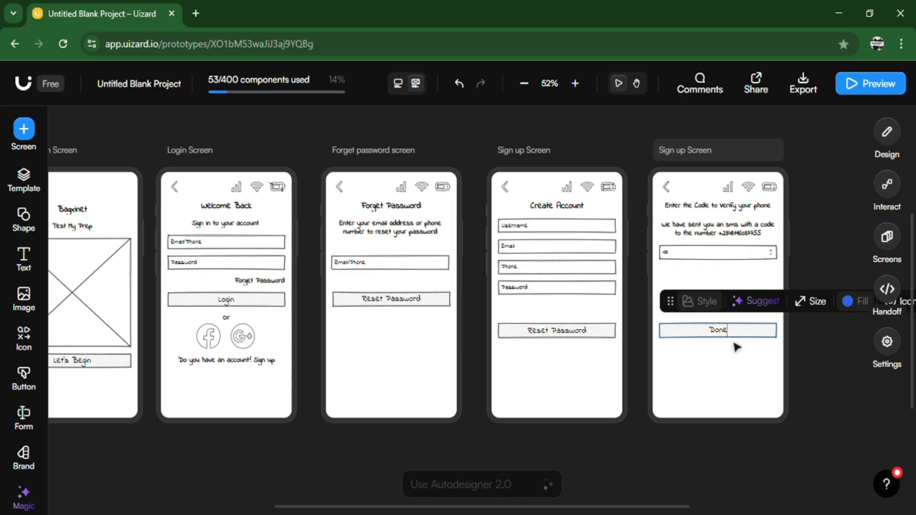
pyautogui.click(737, 372)
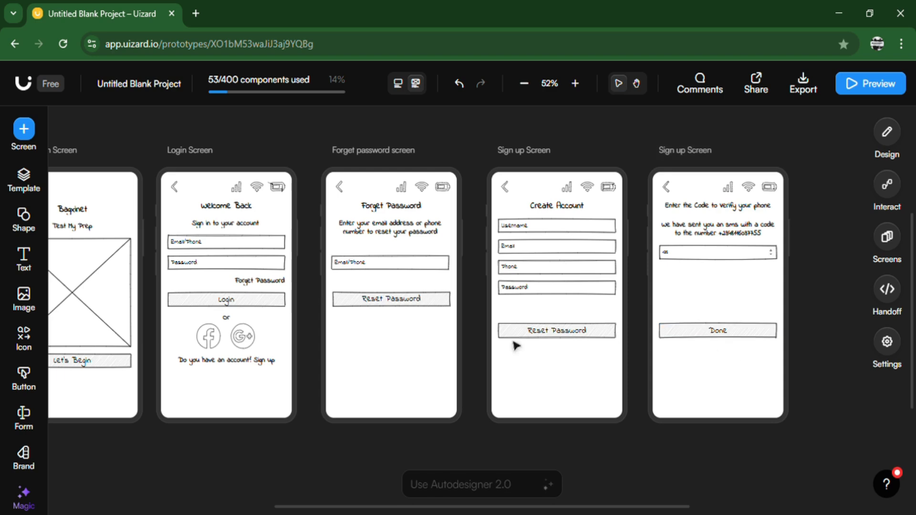
# Add a Button Black component directly below the Done button and widen it to match the Done button's width
pyautogui.click(36, 377)
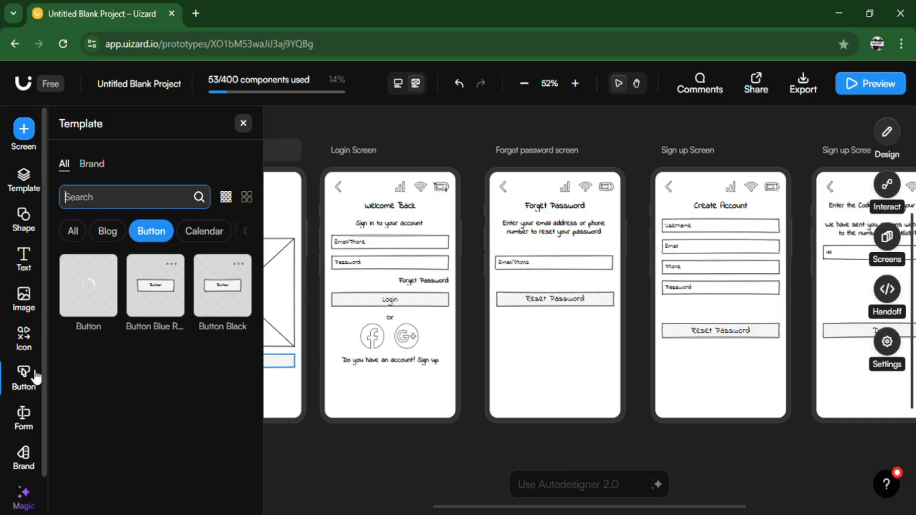
pyautogui.moveTo(229, 322)
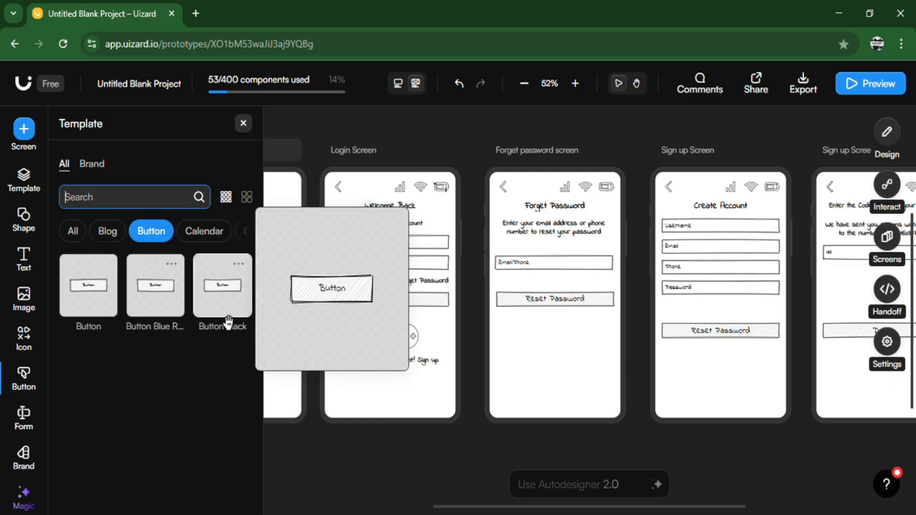
pyautogui.moveTo(228, 322); pyautogui.dragTo(585, 350)
pyautogui.moveTo(741, 352); pyautogui.dragTo(845, 352)
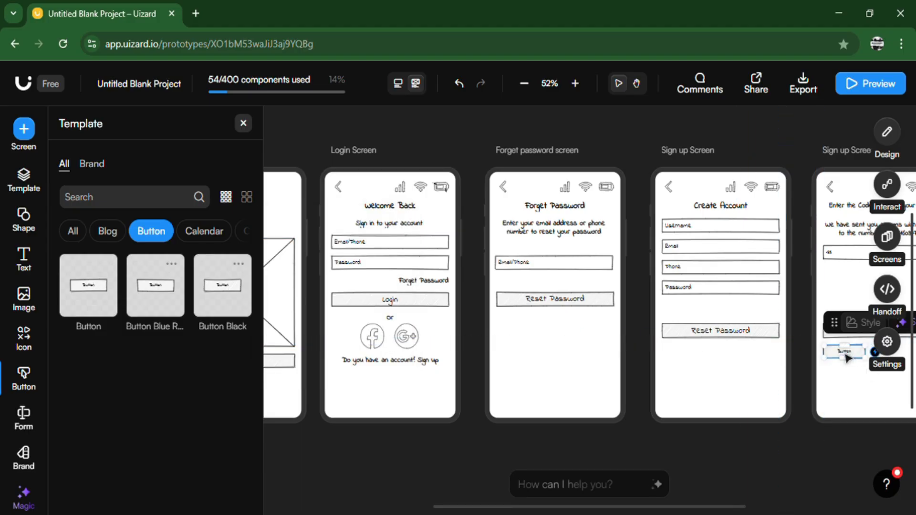
pyautogui.hscroll(4, 484, 479)
pyautogui.moveTo(681, 353); pyautogui.dragTo(769, 356)
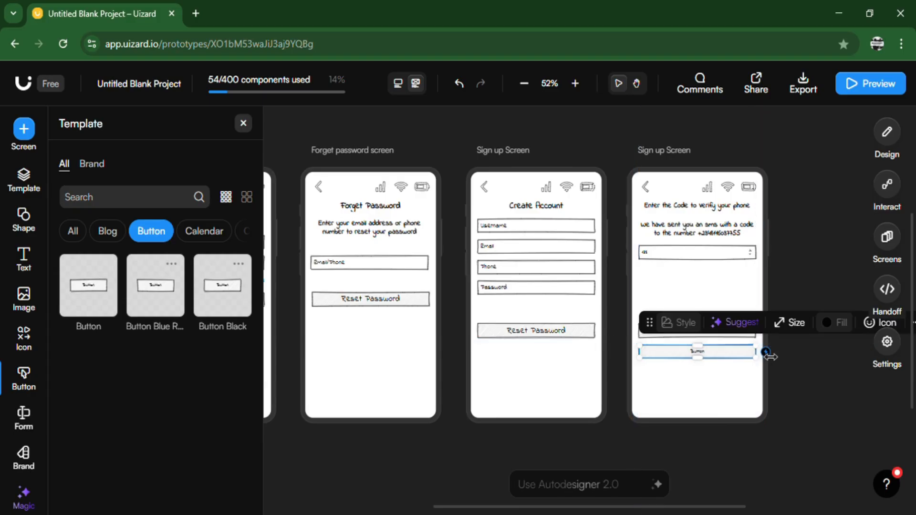
pyautogui.click(683, 377)
# Set the label font of the new button below Done to Rubik at size 18
pyautogui.doubleClick(701, 353)
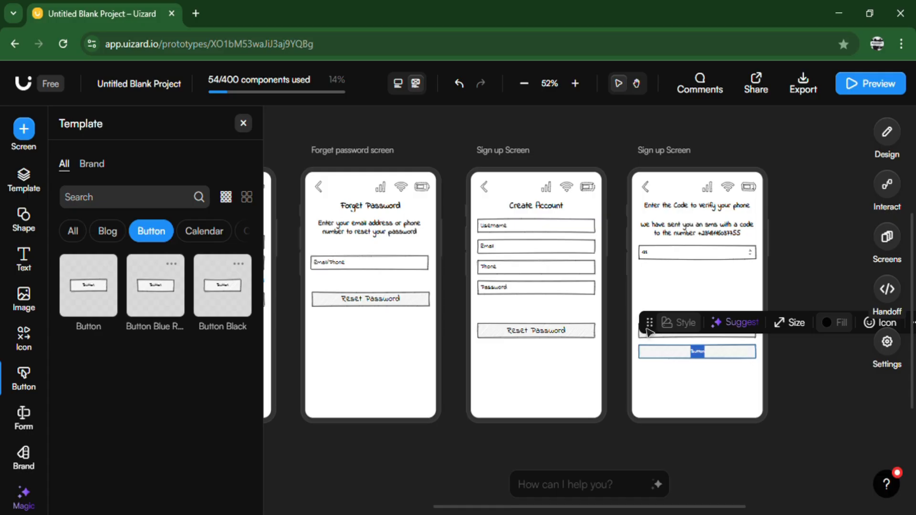
pyautogui.moveTo(649, 322); pyautogui.dragTo(479, 381)
pyautogui.click(752, 388)
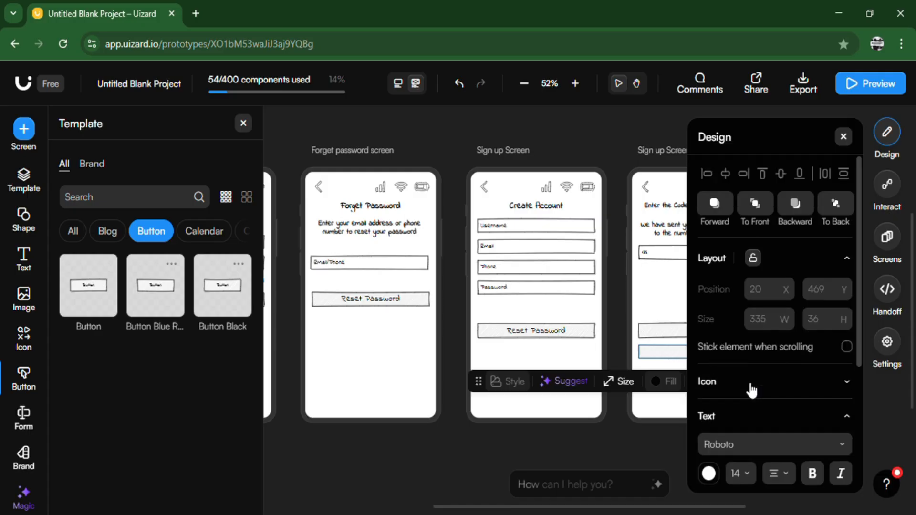
pyautogui.click(753, 452)
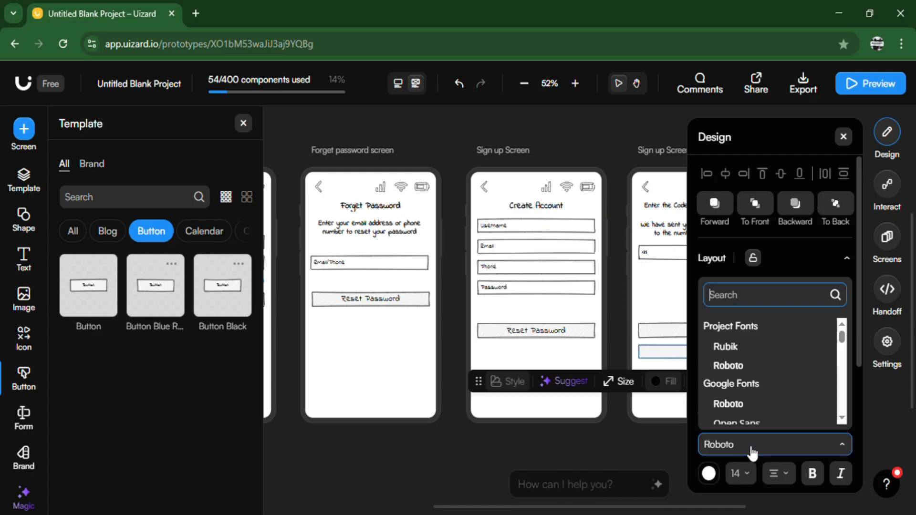
pyautogui.click(747, 350)
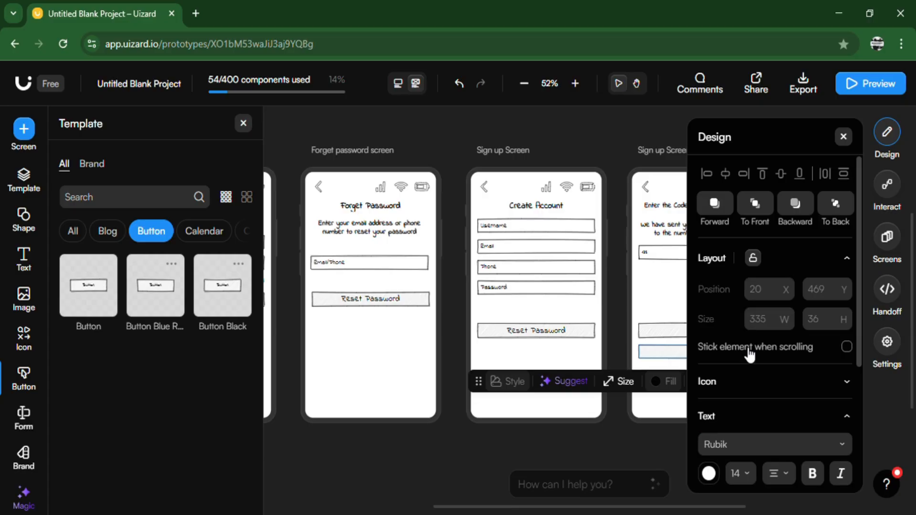
pyautogui.click(747, 473)
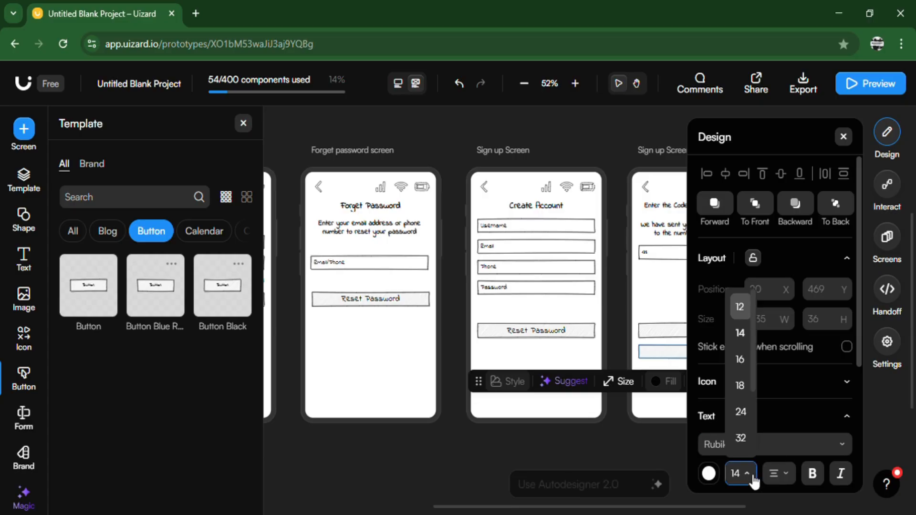
pyautogui.click(748, 387)
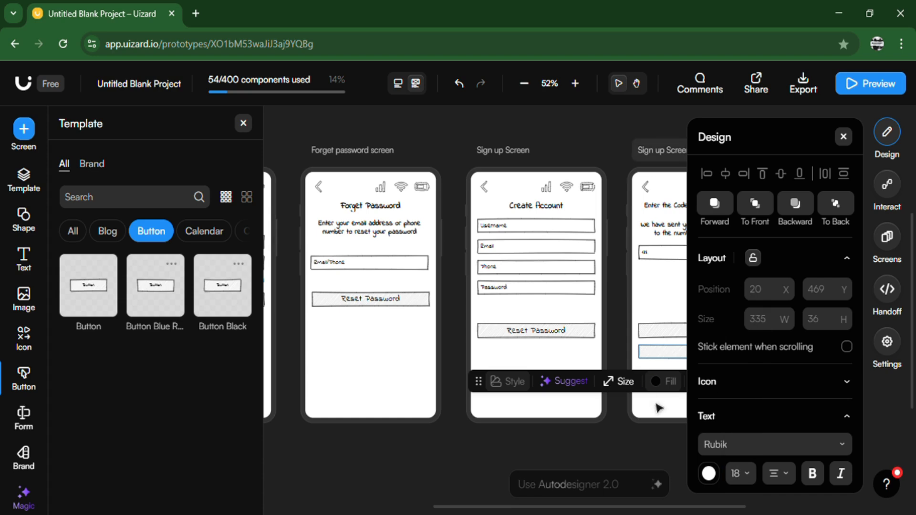
pyautogui.click(843, 137)
# Relabel the new button below Done as "Send new code"
pyautogui.click(712, 361)
pyautogui.click(710, 359)
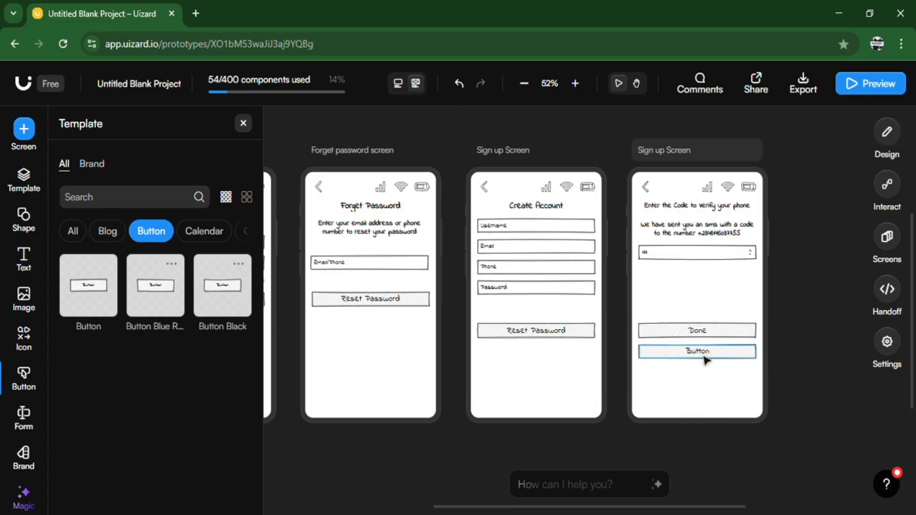
pyautogui.doubleClick(706, 361)
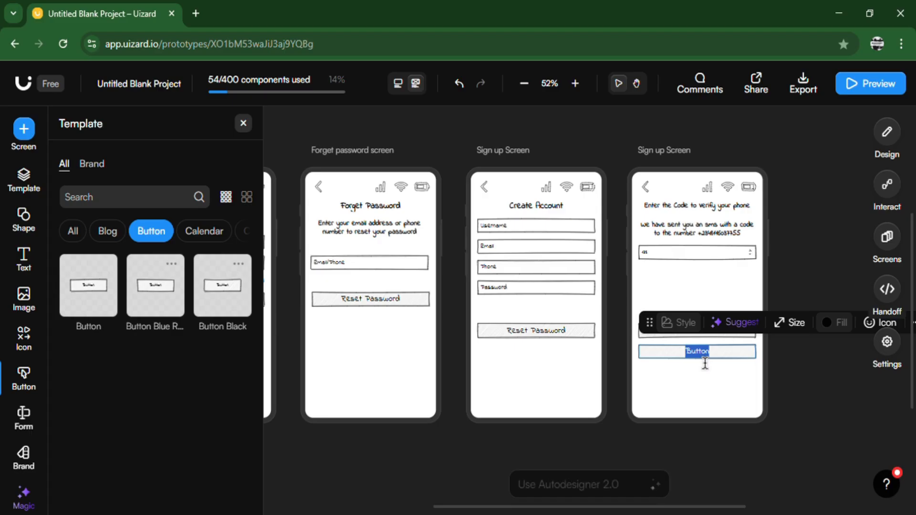
pyautogui.write('Send')
pyautogui.write('new code')
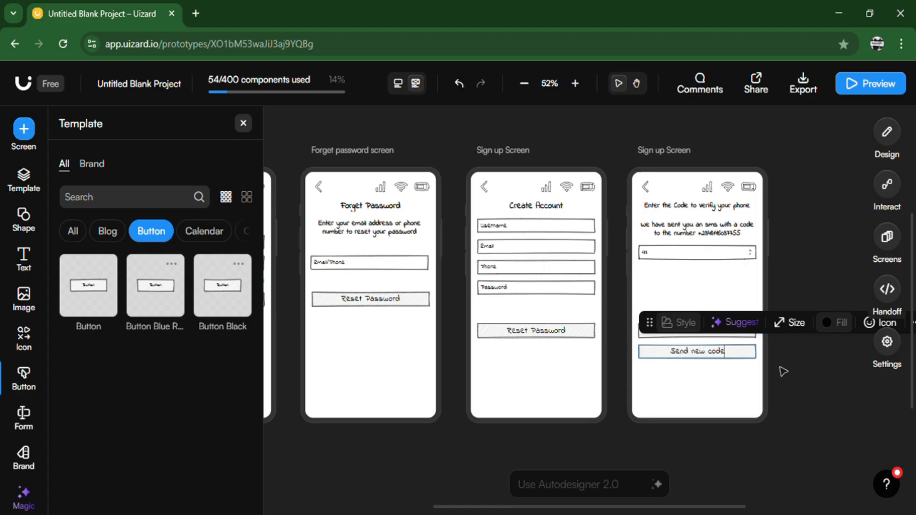
pyautogui.click(783, 371)
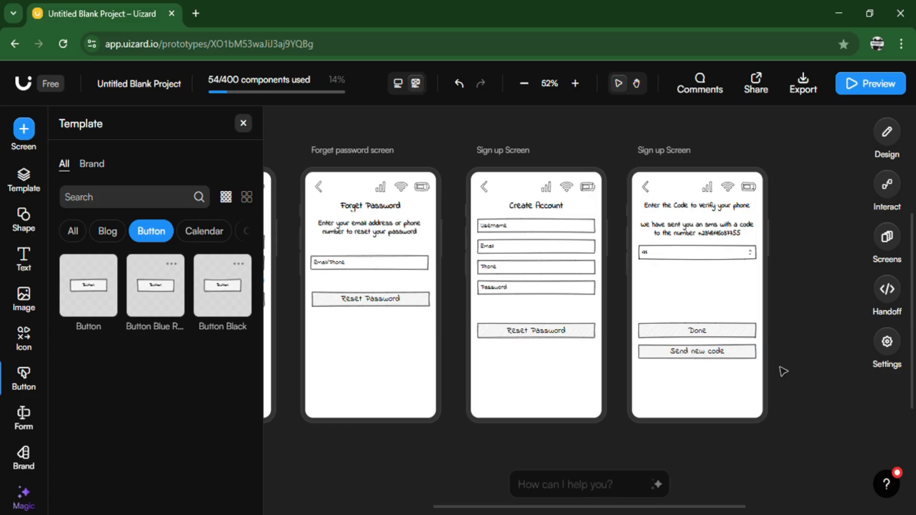
pyautogui.click(243, 125)
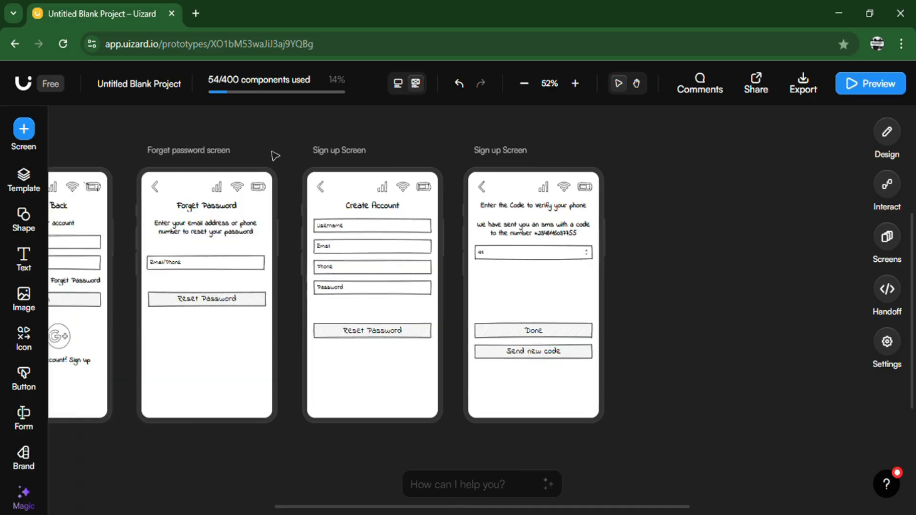
# Rename the duplicated Sign up Screen with the code input as "Verify Code Screen"
pyautogui.moveTo(347, 511); pyautogui.dragTo(236, 508)
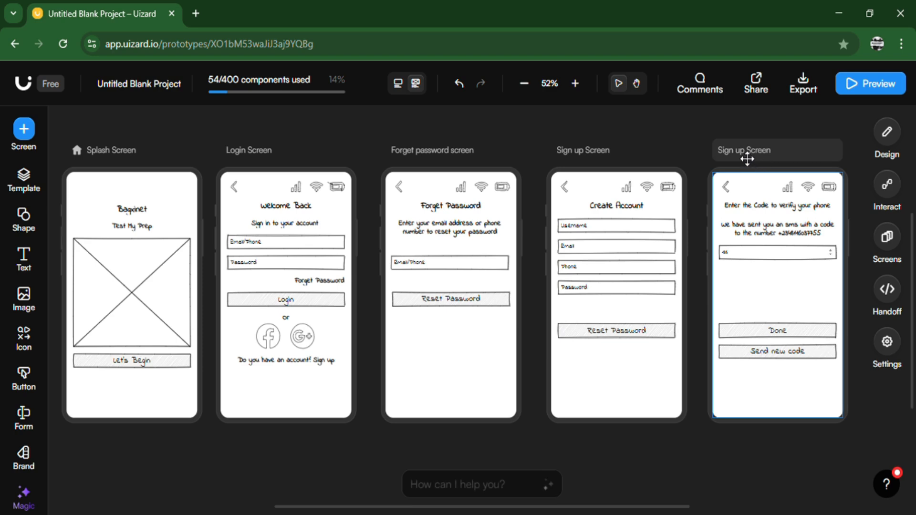
pyautogui.click(744, 158)
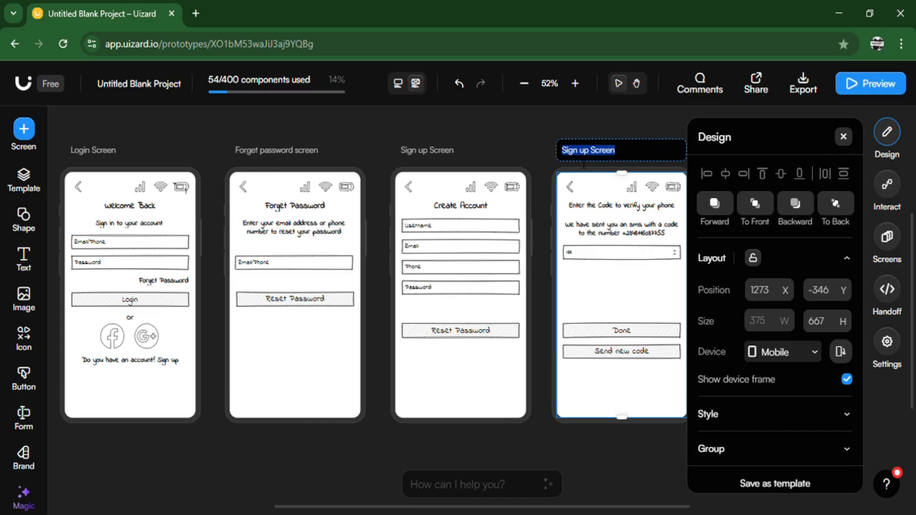
pyautogui.write('V')
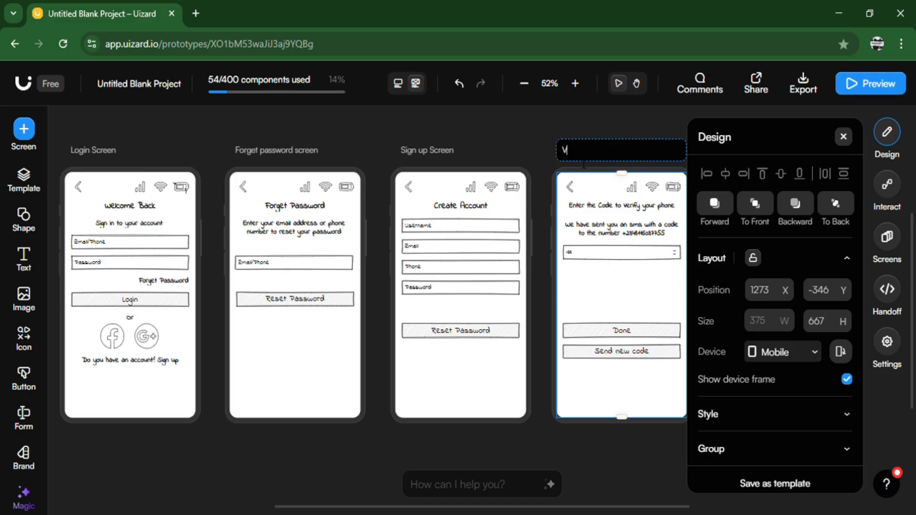
pyautogui.write('erify Code Screen')
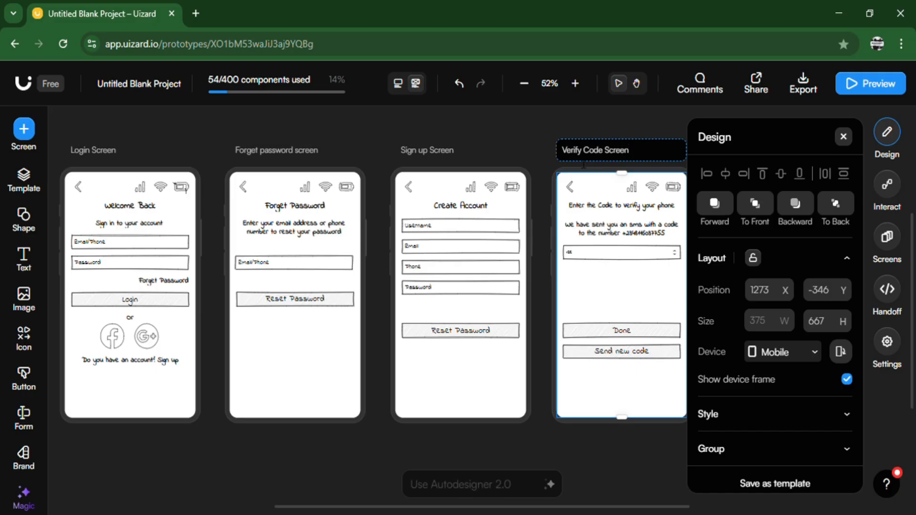
pyautogui.click(525, 139)
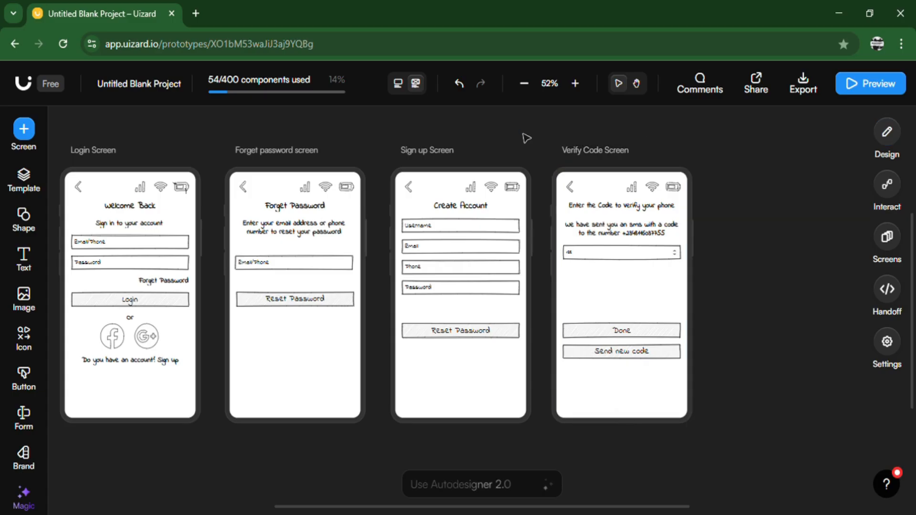
pyautogui.hscroll(-3, 552, 385)
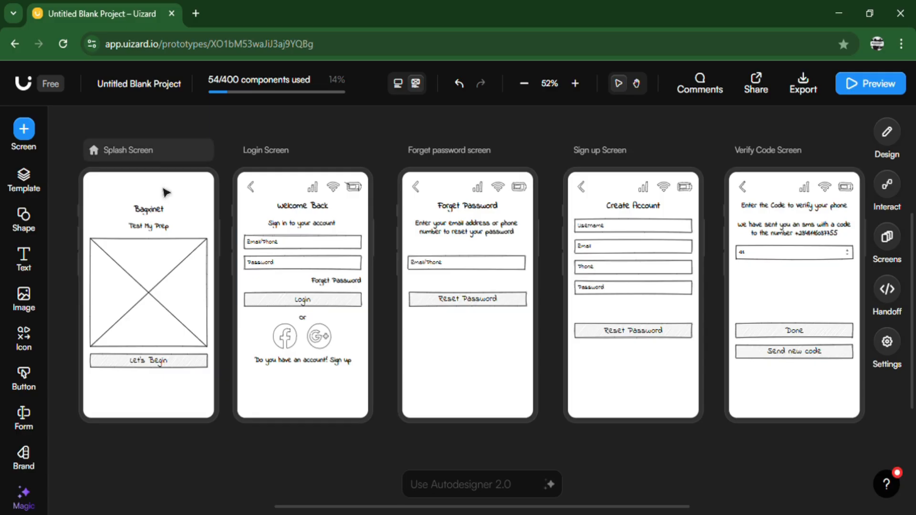
pyautogui.click(178, 158)
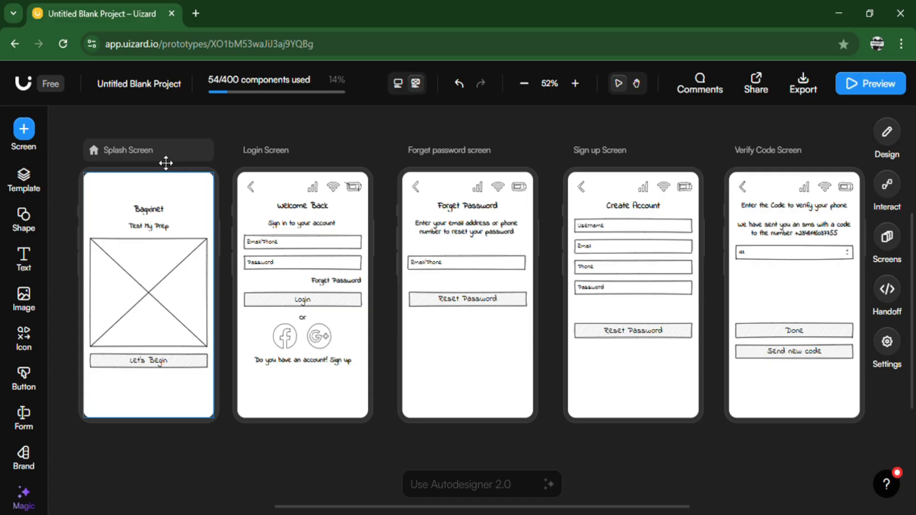
pyautogui.click(165, 361)
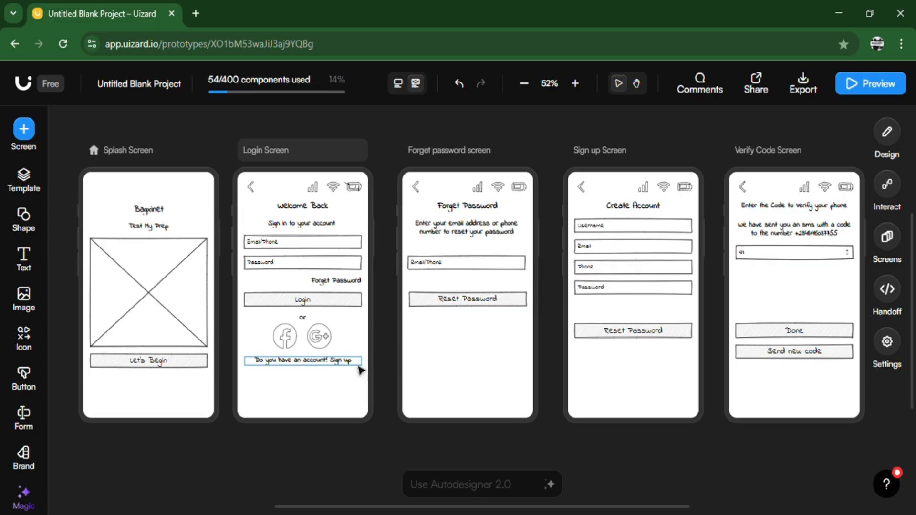
pyautogui.click(314, 305)
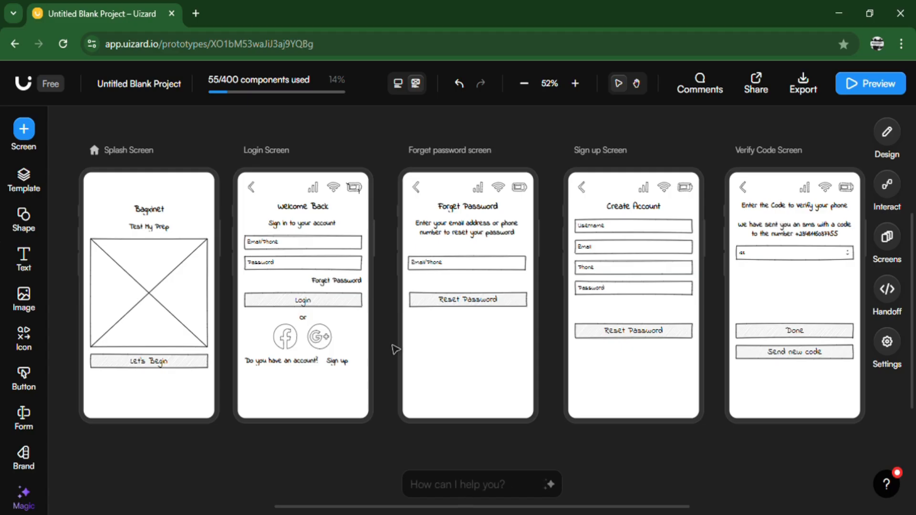
# Switch the screens from wireframe mode to the full-design view and select the Sign up text on the Login Screen
pyautogui.click(400, 86)
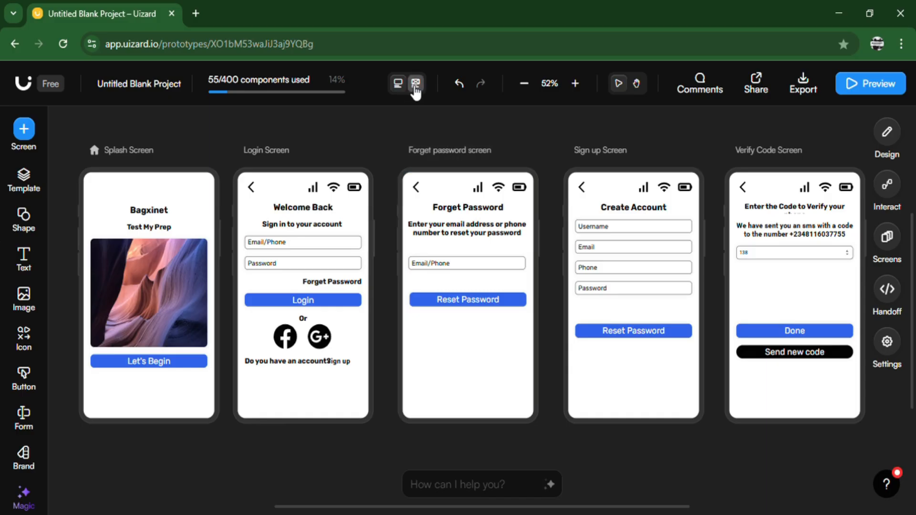
pyautogui.click(346, 361)
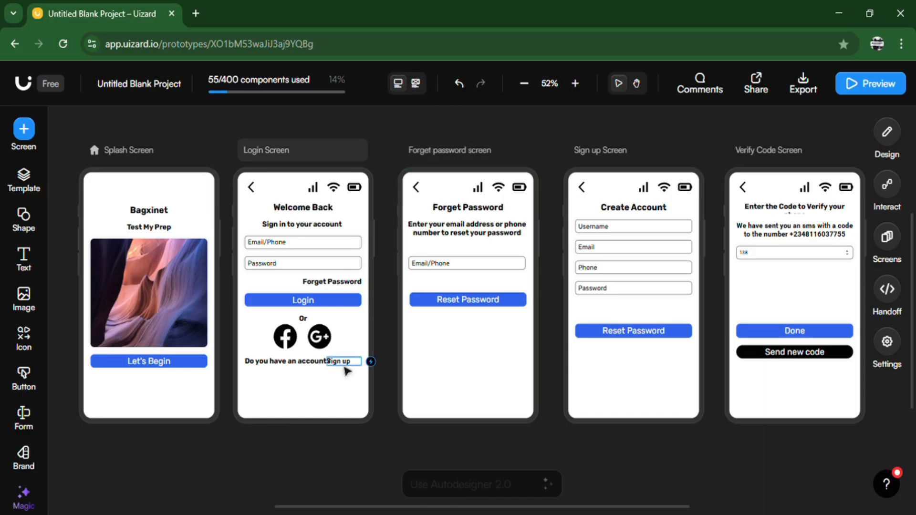
pyautogui.click(344, 365)
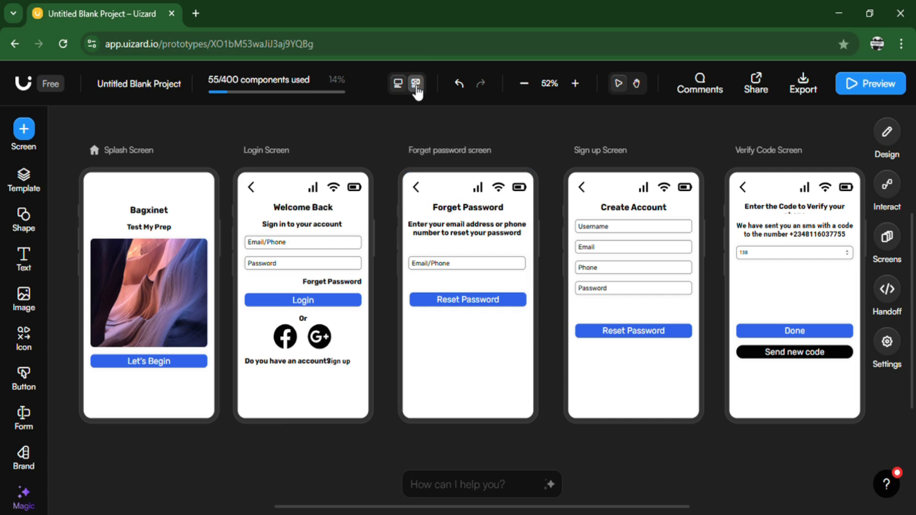
pyautogui.click(347, 364)
pyautogui.click(445, 151)
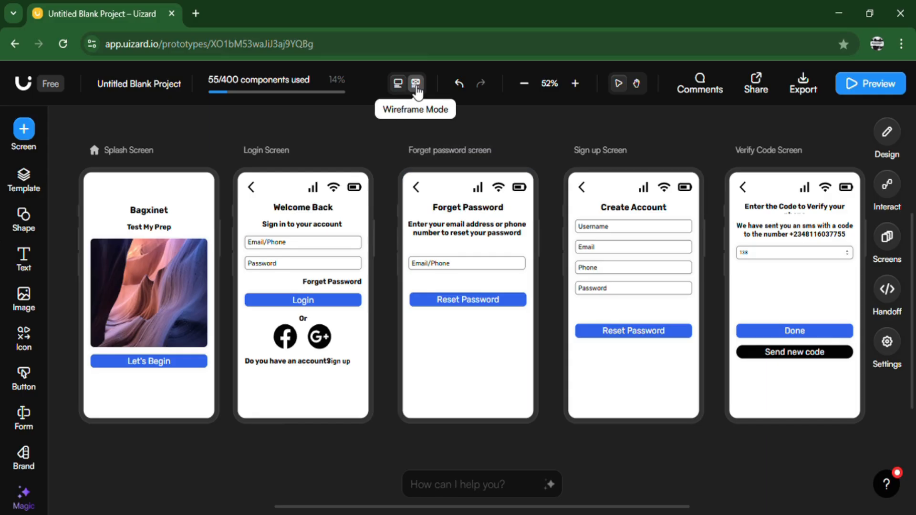
pyautogui.click(344, 363)
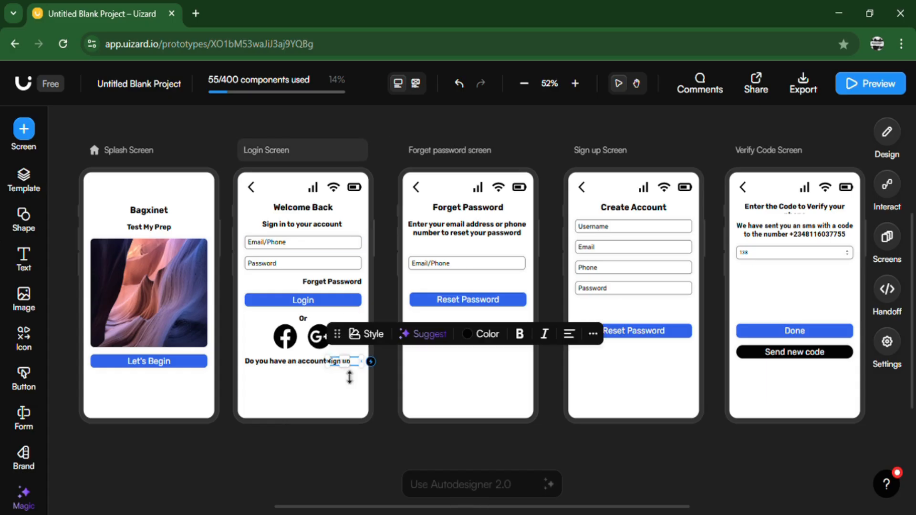
pyautogui.click(344, 366)
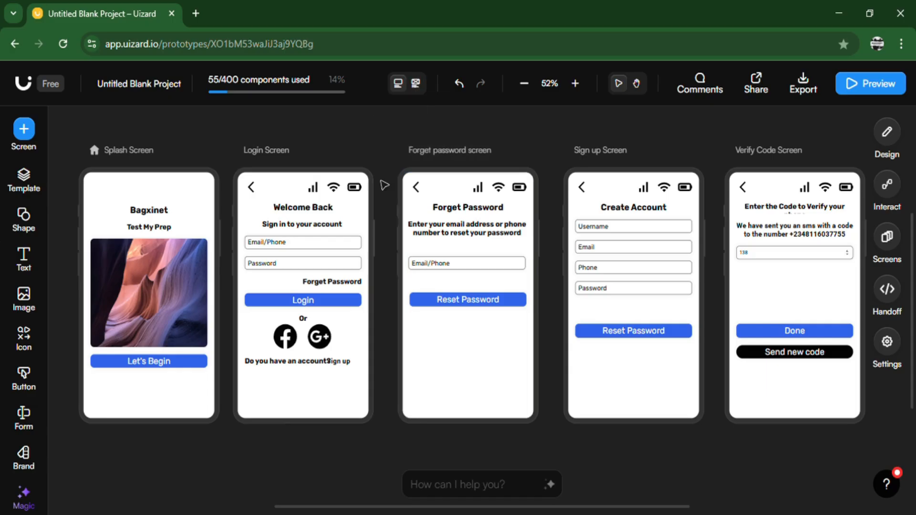
pyautogui.click(351, 366)
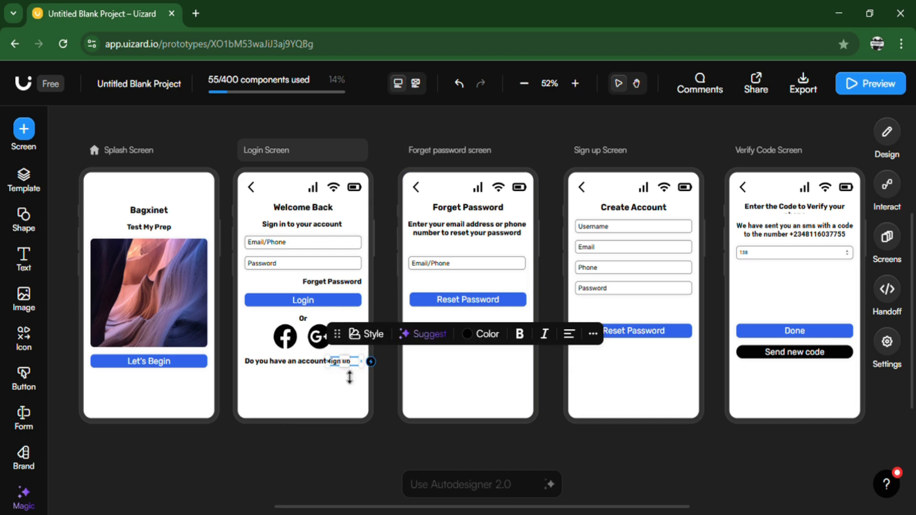
pyautogui.click(344, 364)
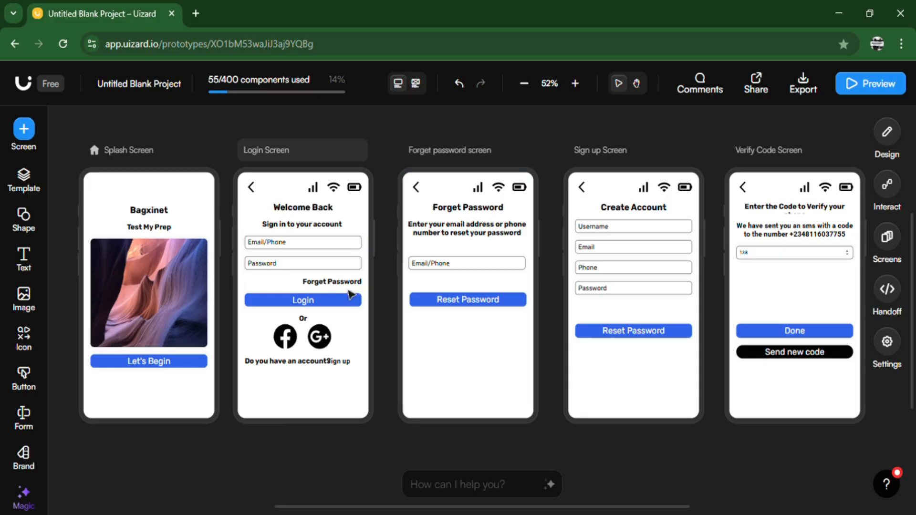
pyautogui.click(344, 362)
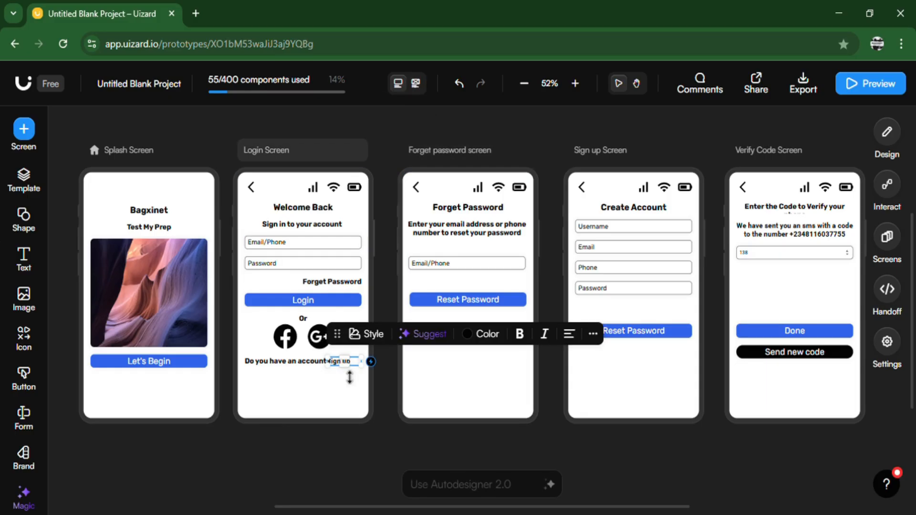
pyautogui.click(344, 366)
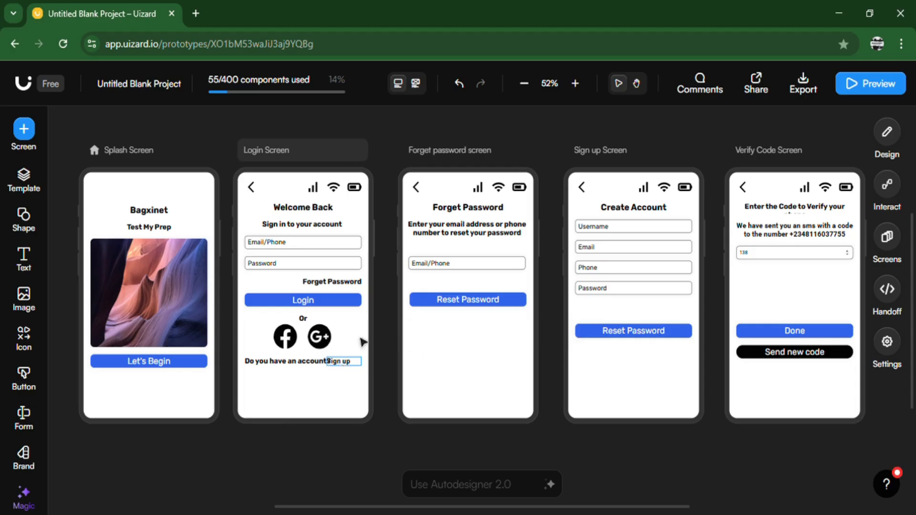